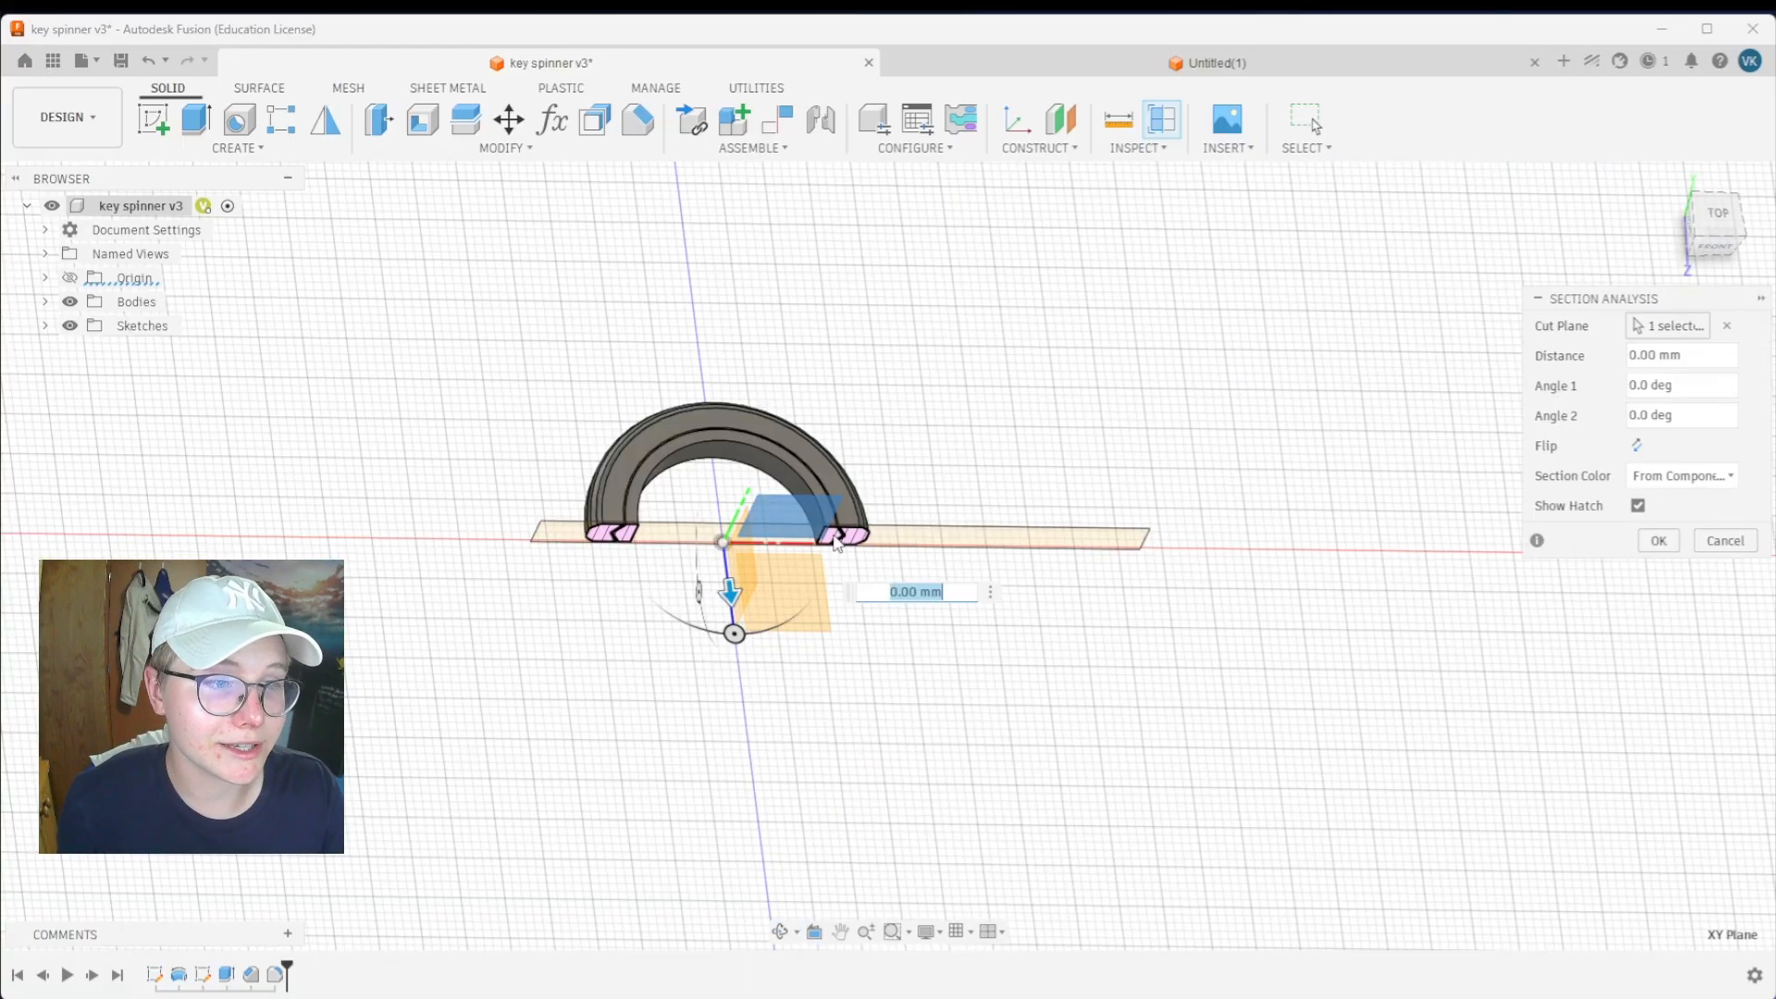
Switch to the untitled design and start a new sketch on the front (XY) origin plane
scroll(837, 543, "up", 10)
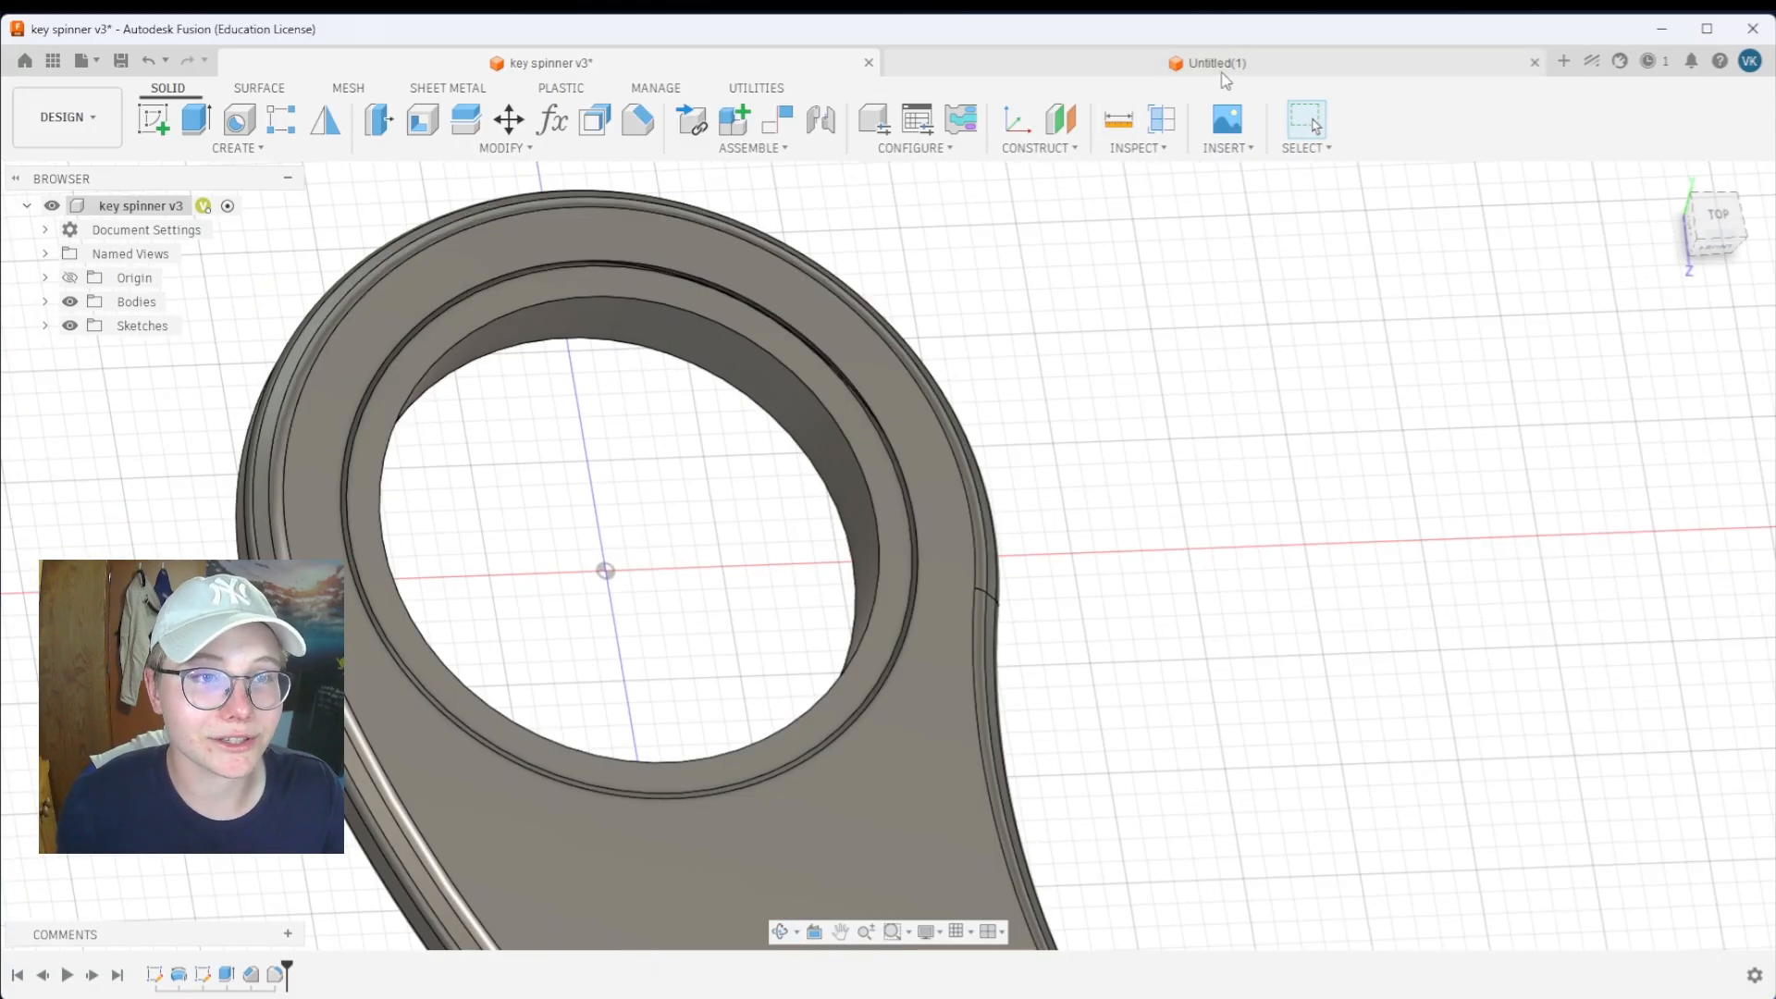
left_click(1219, 64)
middle_click_drag(1051, 642, 931, 570)
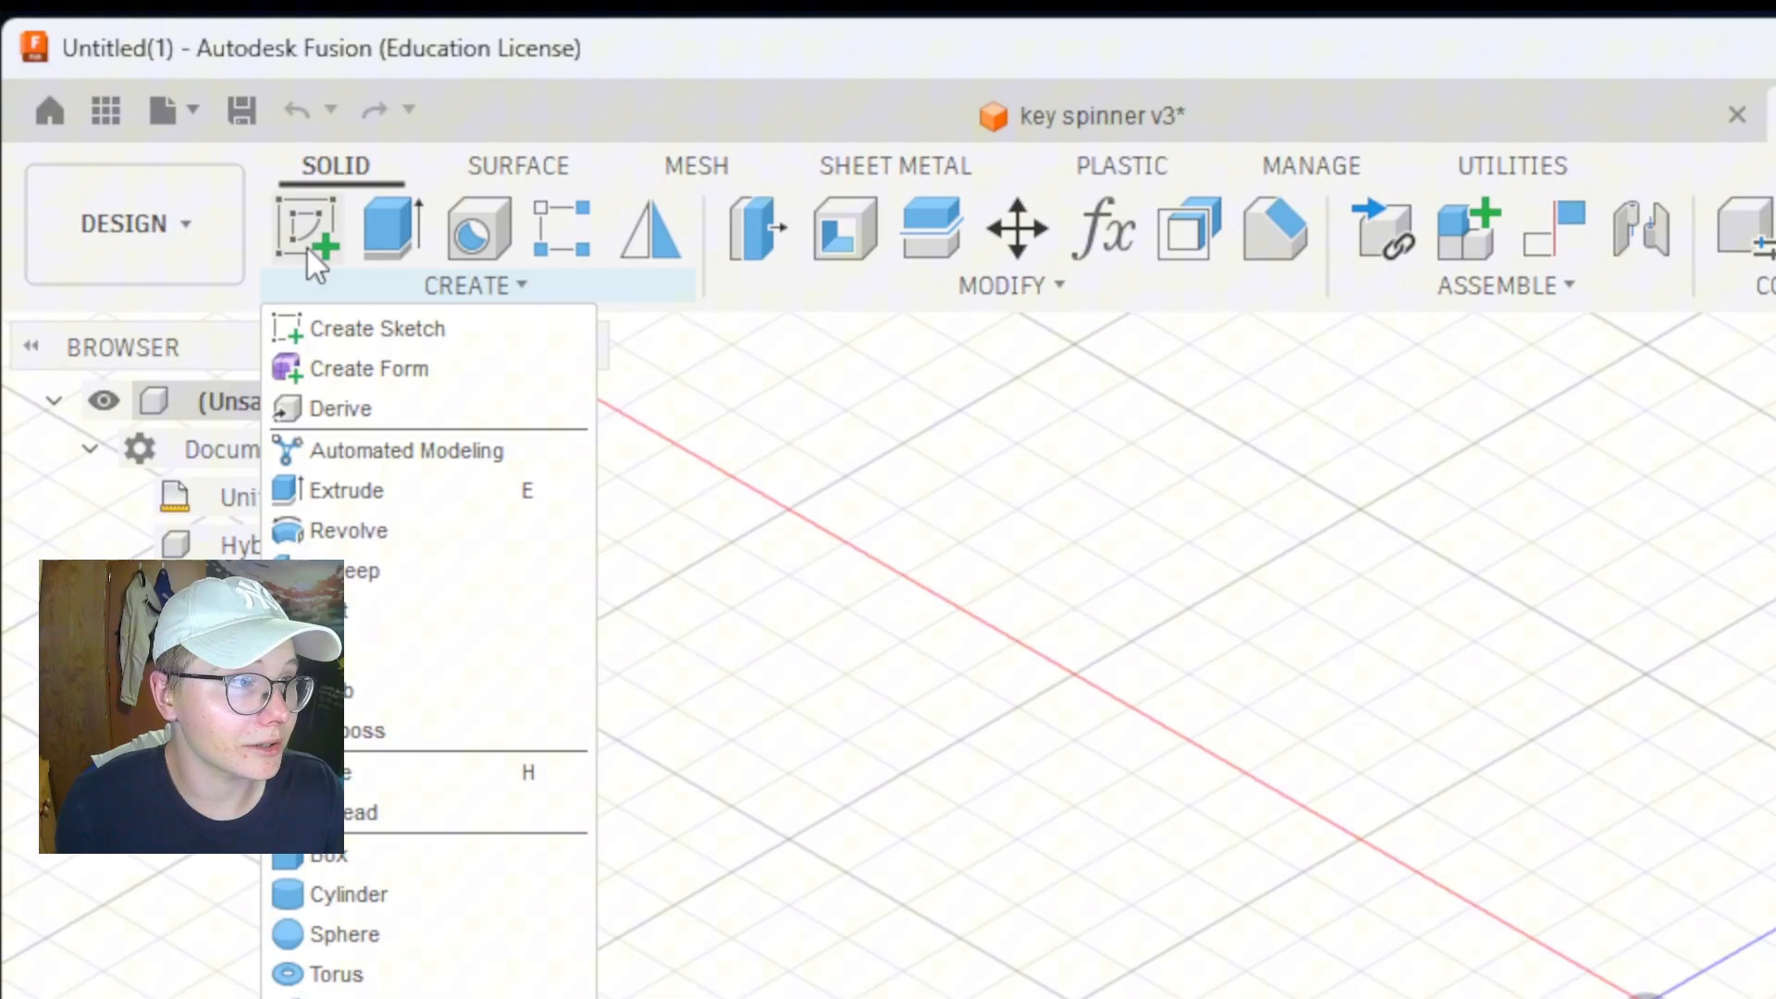
left_click(307, 248)
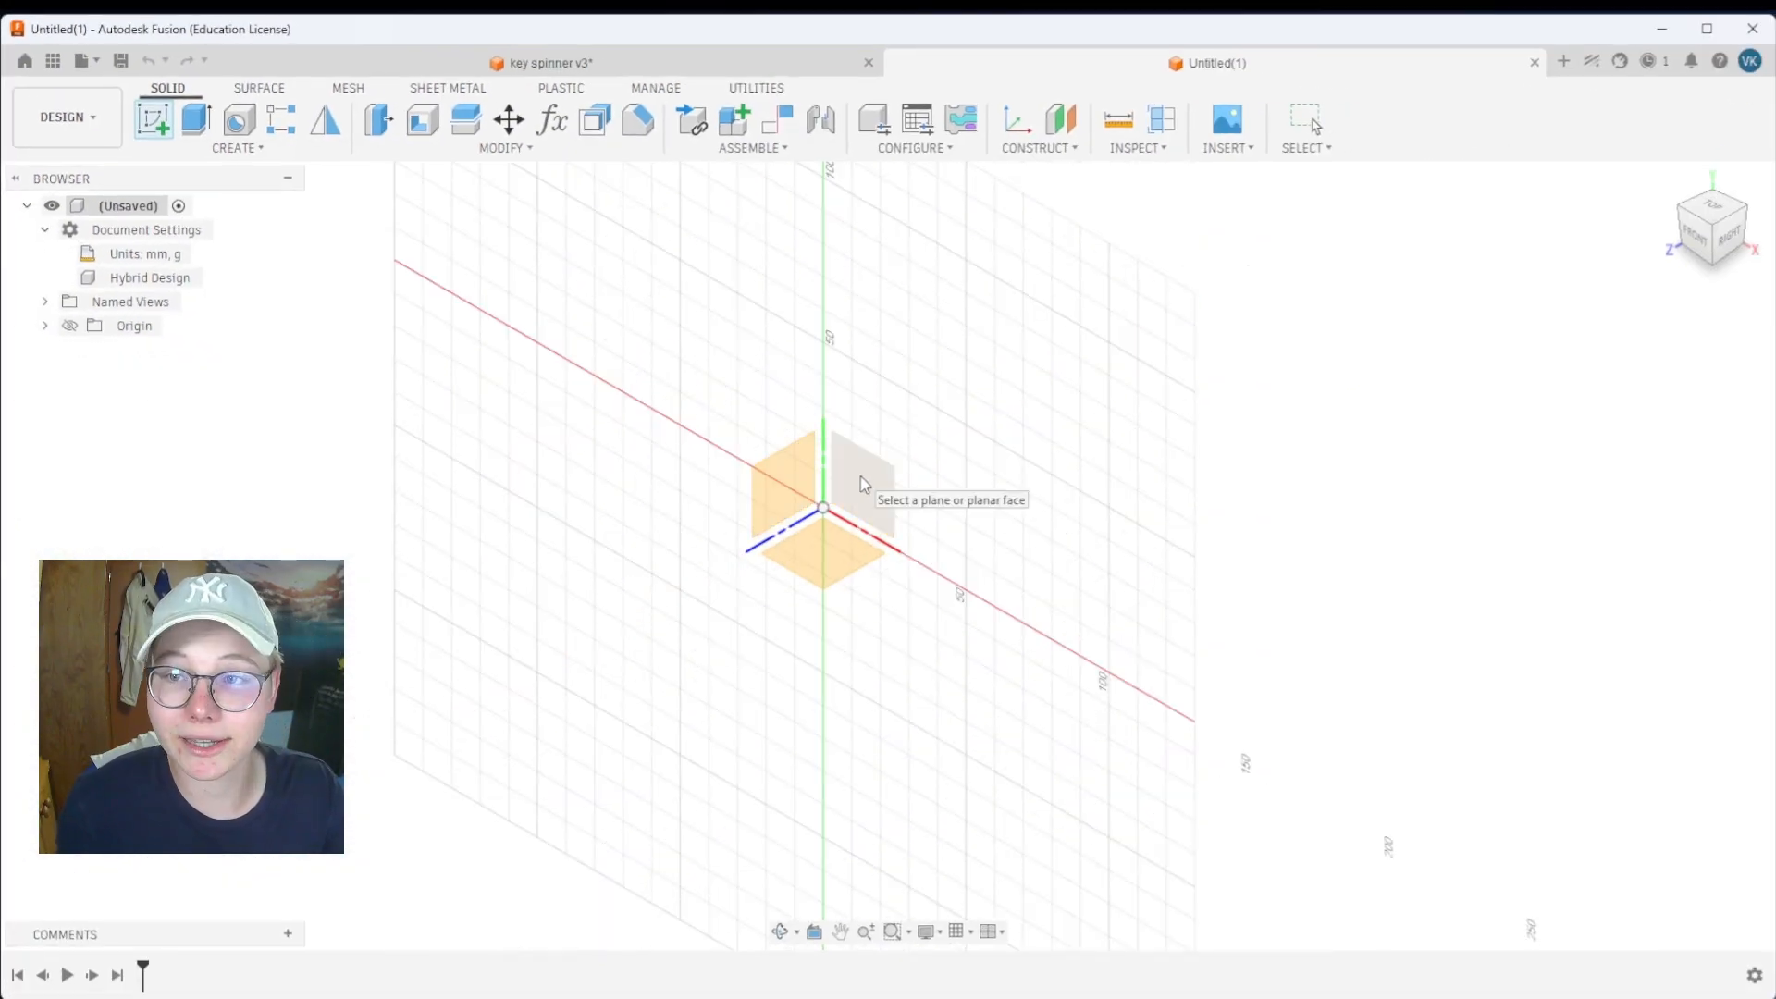
left_click(863, 484)
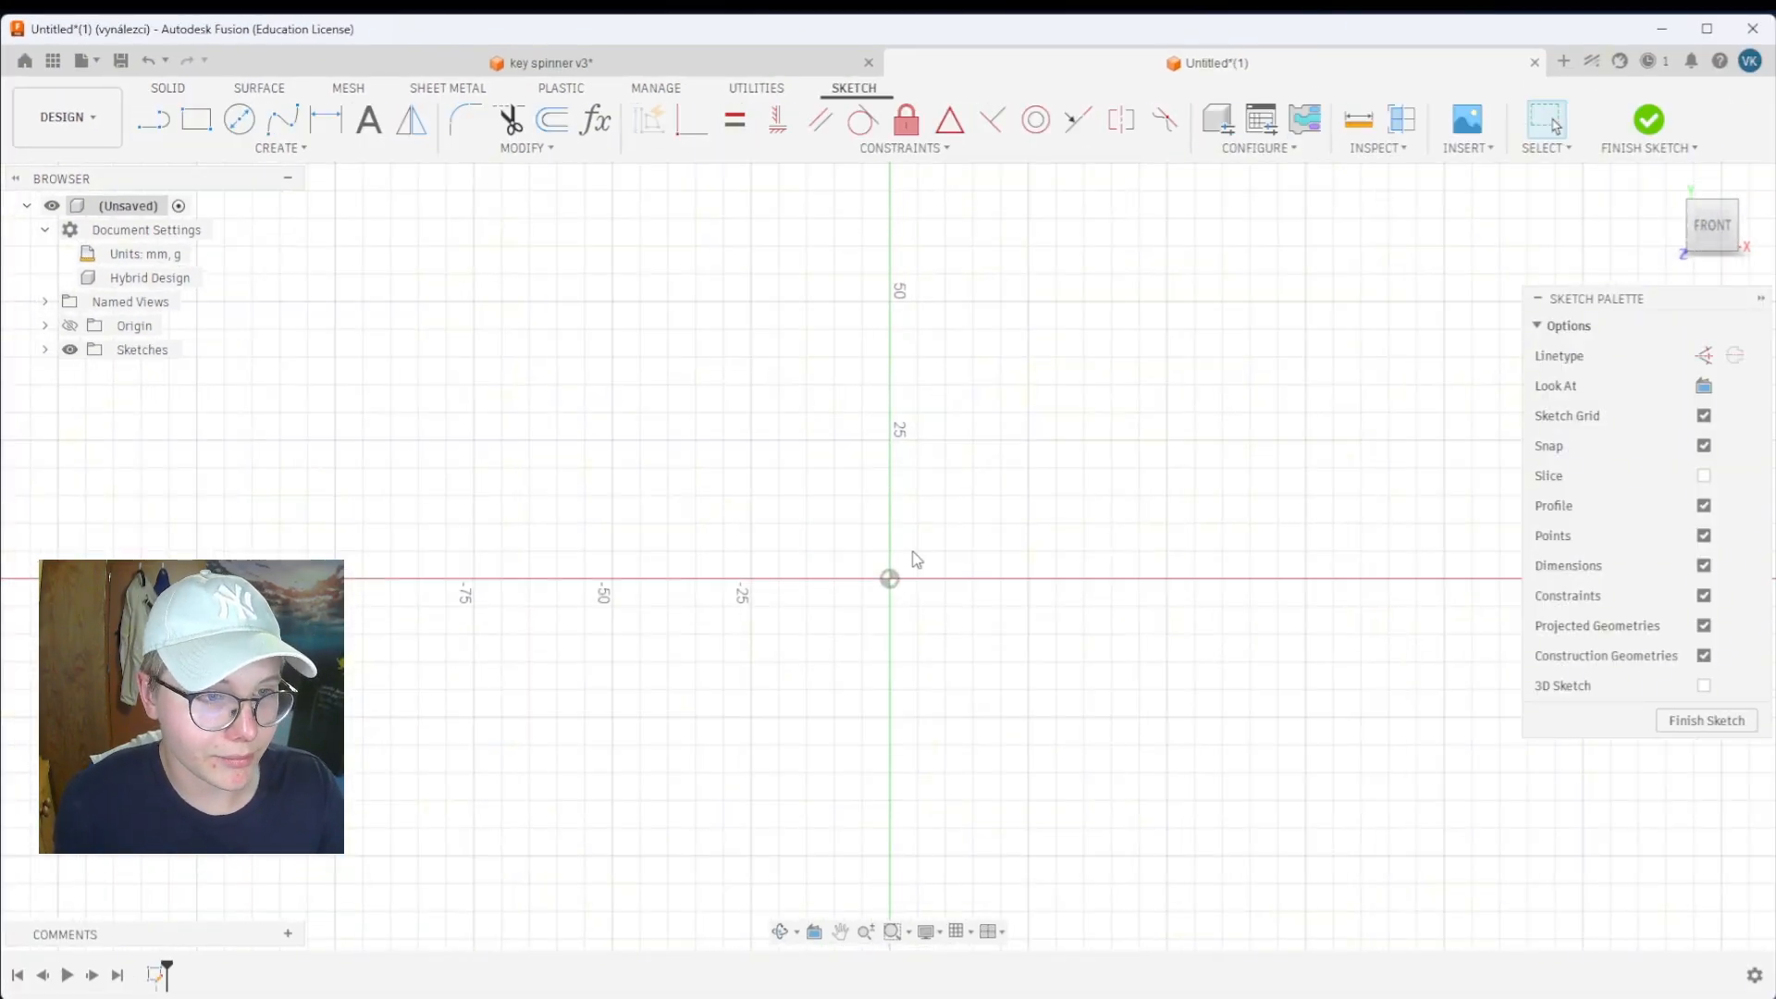
Sketch a rectangle from the origin, about 65 mm wide and 15 mm high, above the horizontal axis
key("r")
left_click(889, 578)
left_click(1249, 496)
key("Escape")
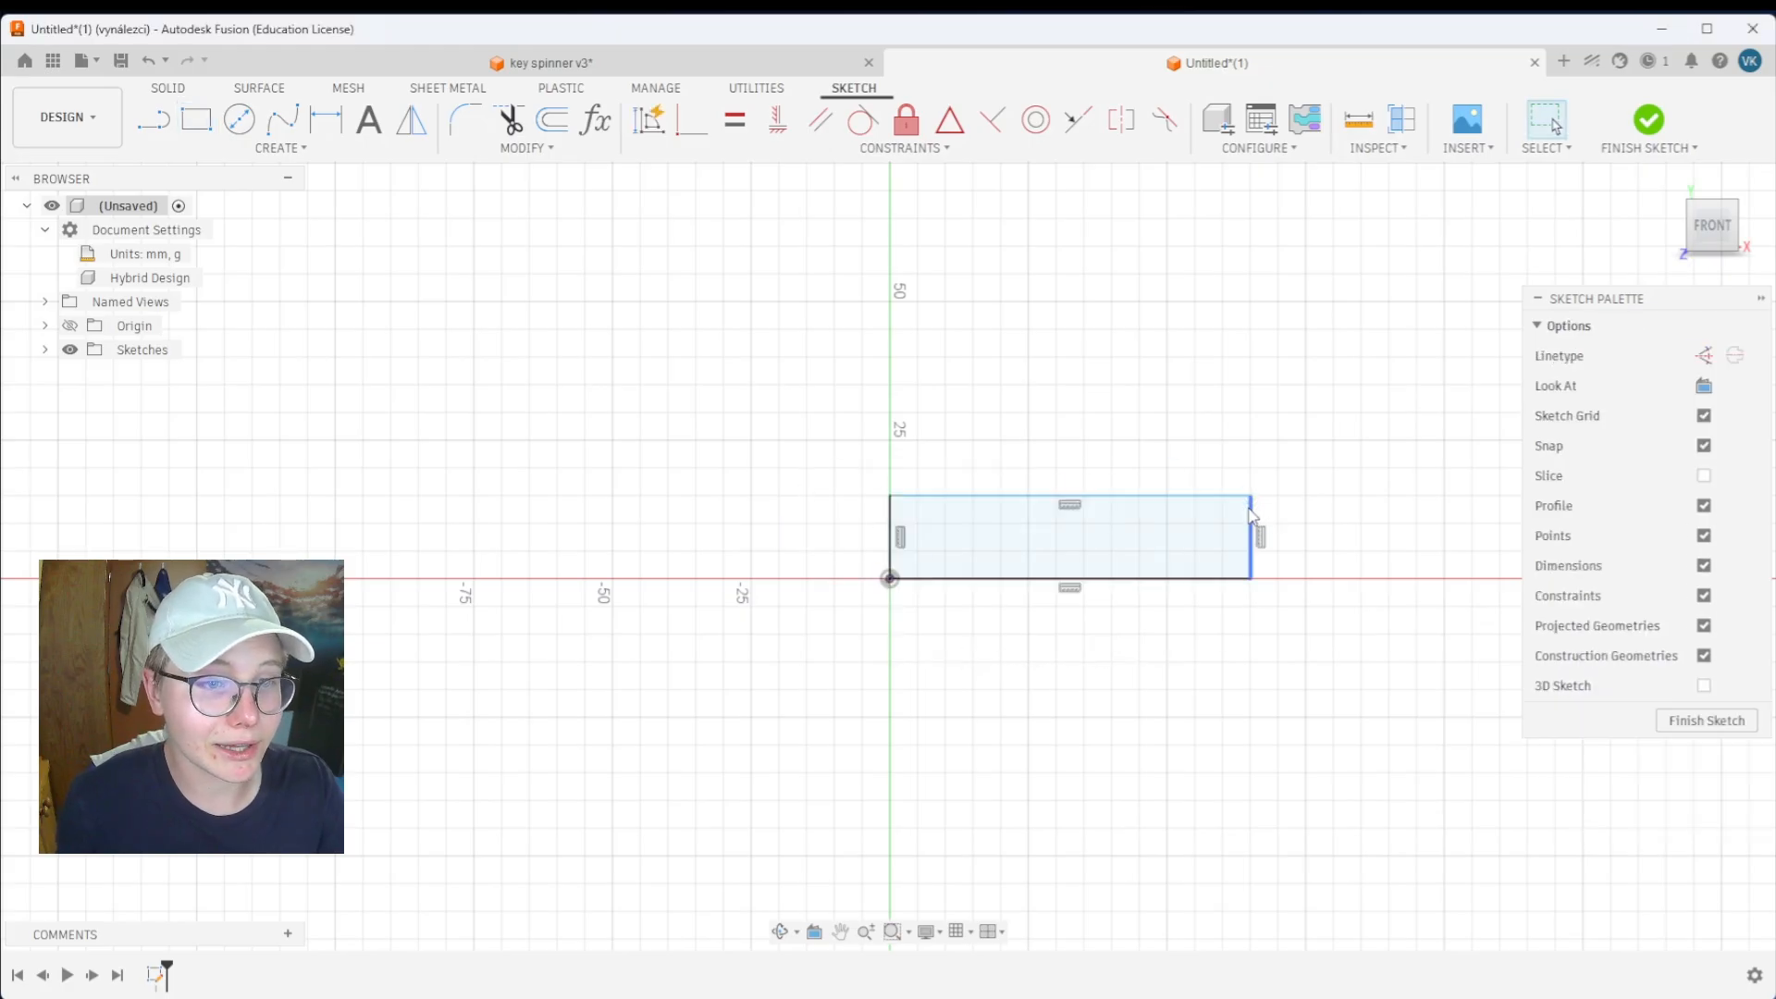
Dimension the rectangle's vertical side on the origin and set its height to 4 mm
left_click(890, 522)
key("d")
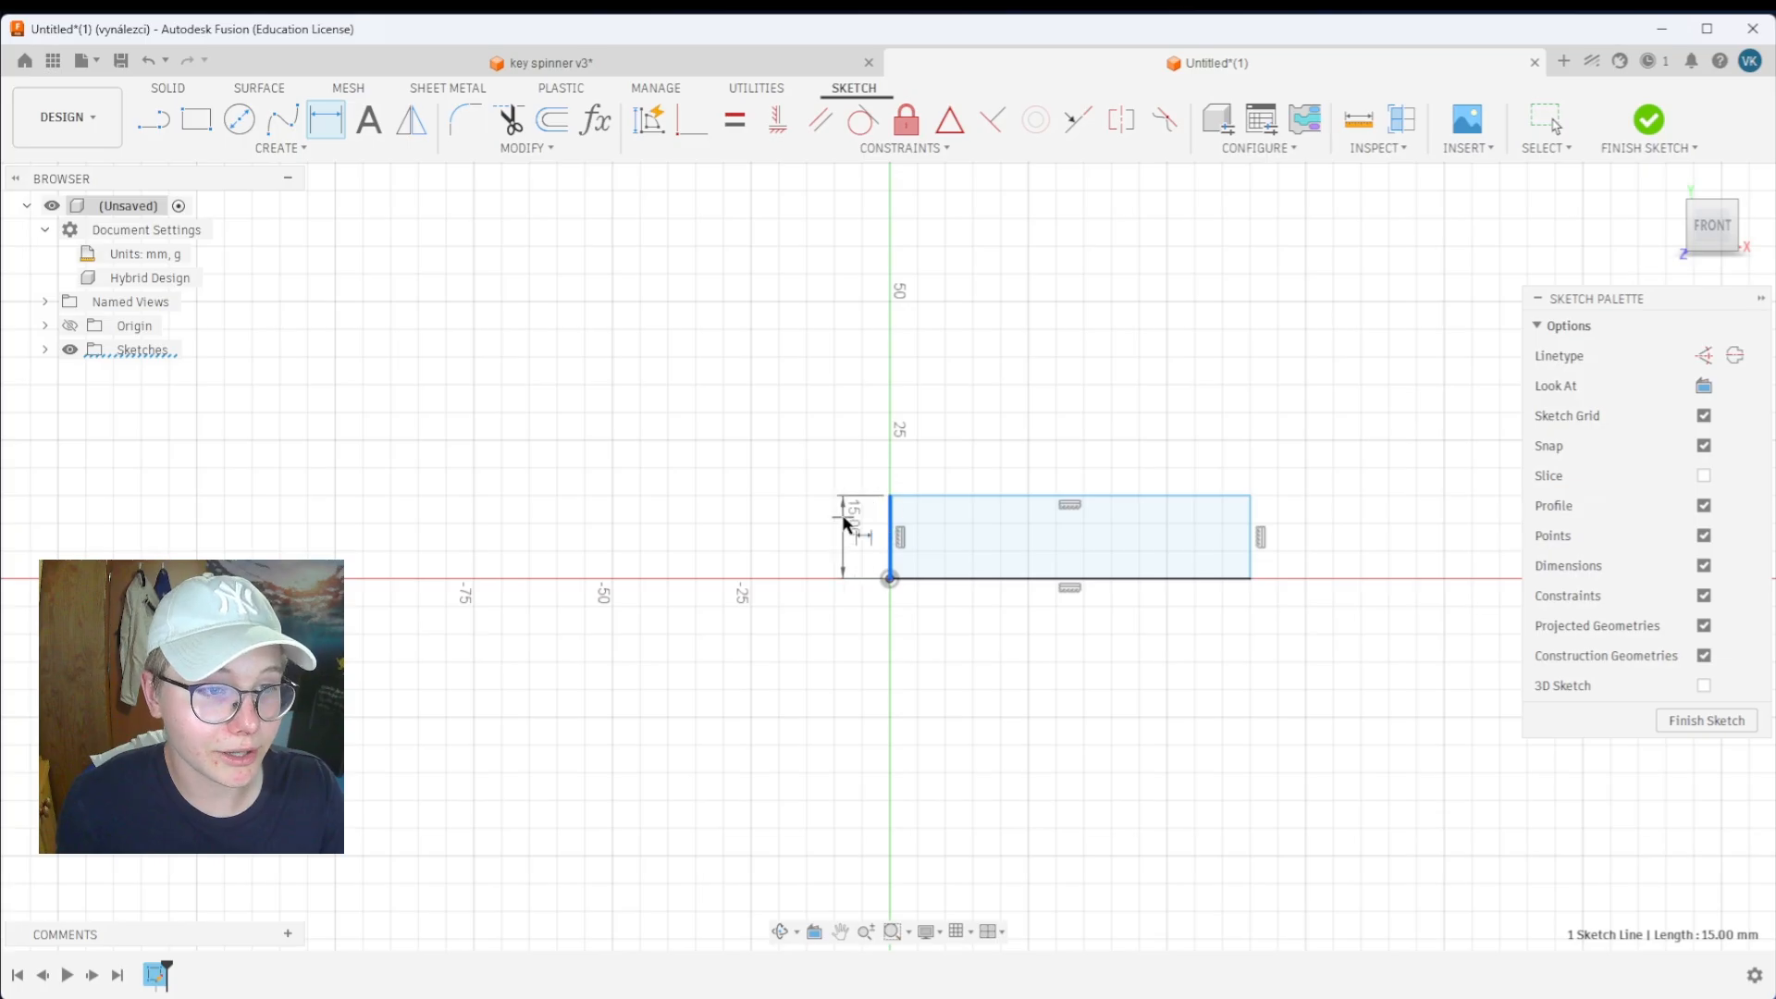
left_click(844, 518)
type("4")
key("Return")
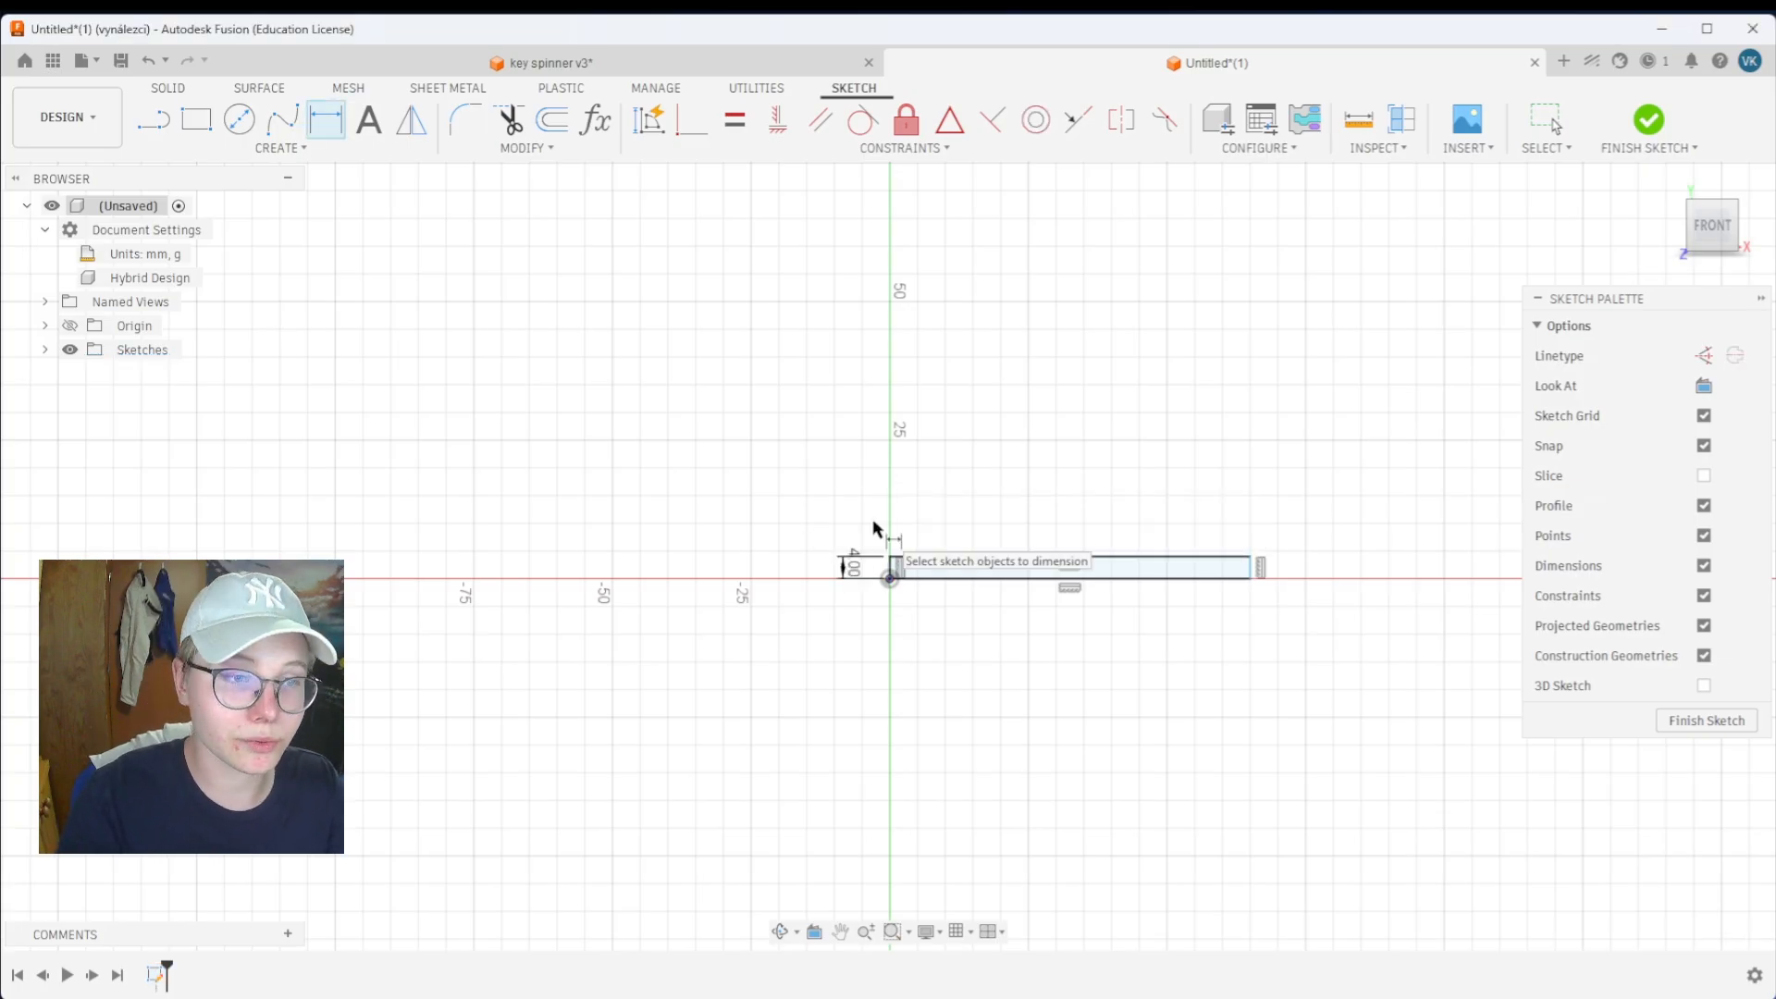
Dimension the rectangle's bottom edge and set its width to 16 mm
scroll(944, 581, "up", 3)
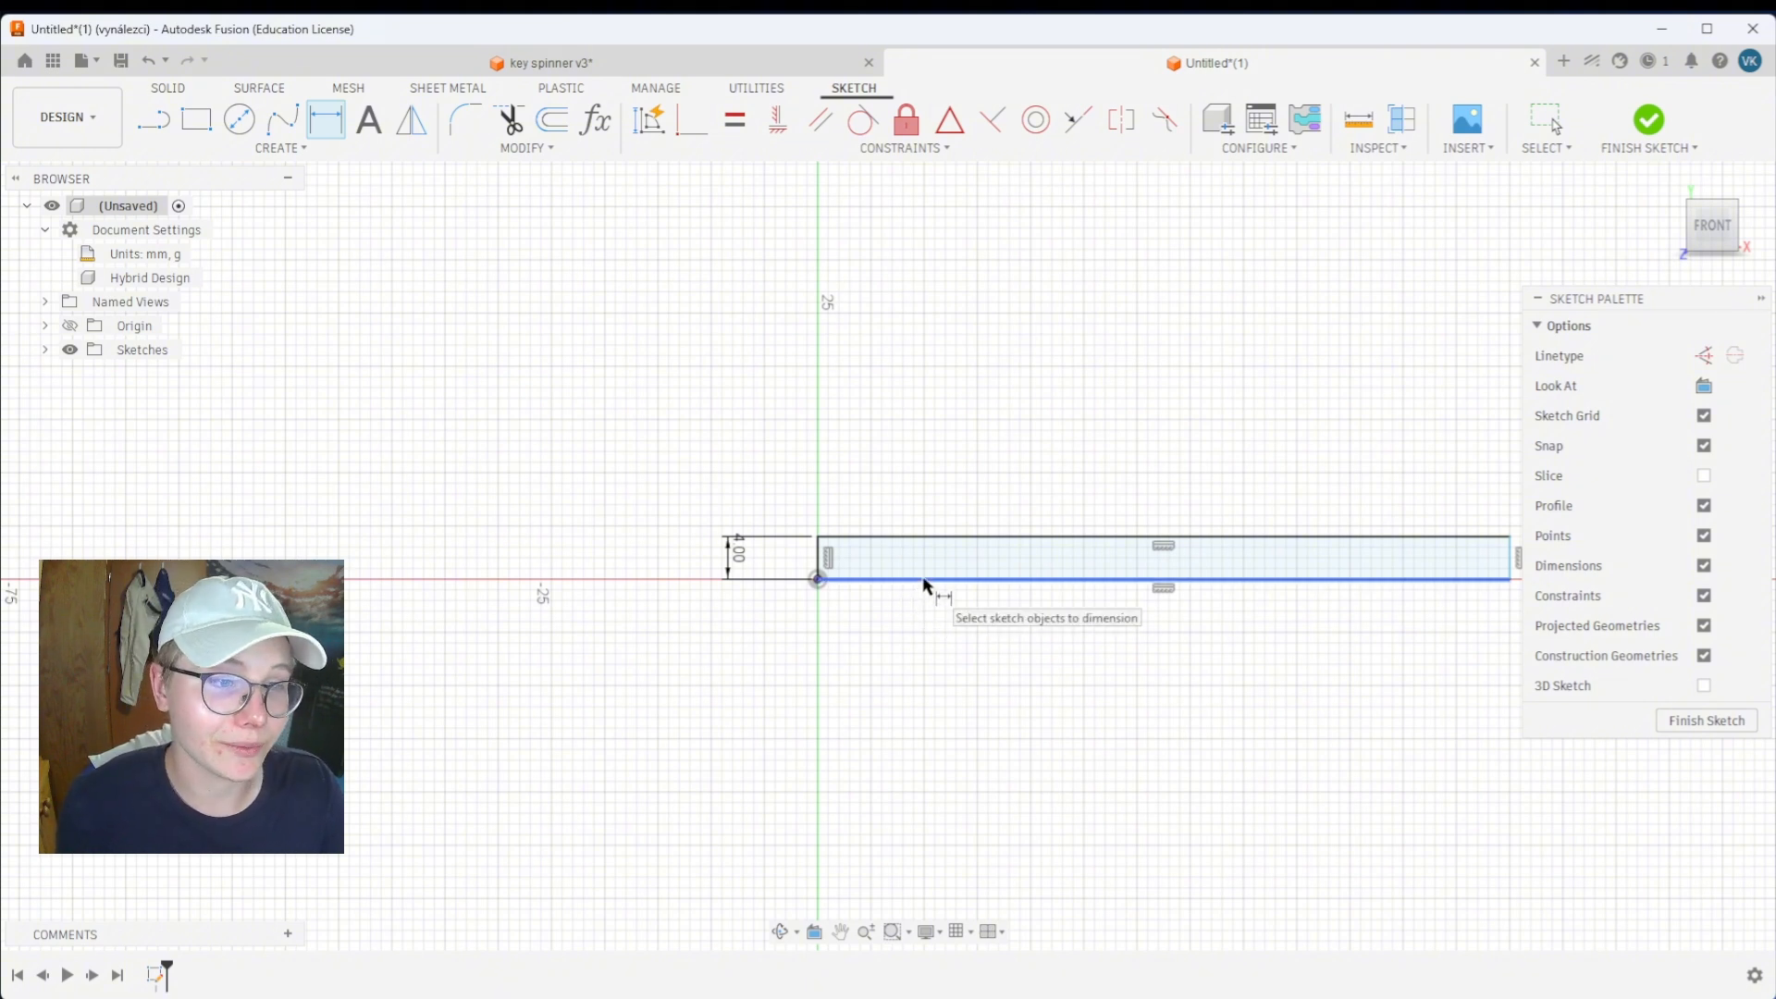
left_click(928, 580)
left_click(942, 606)
type("65")
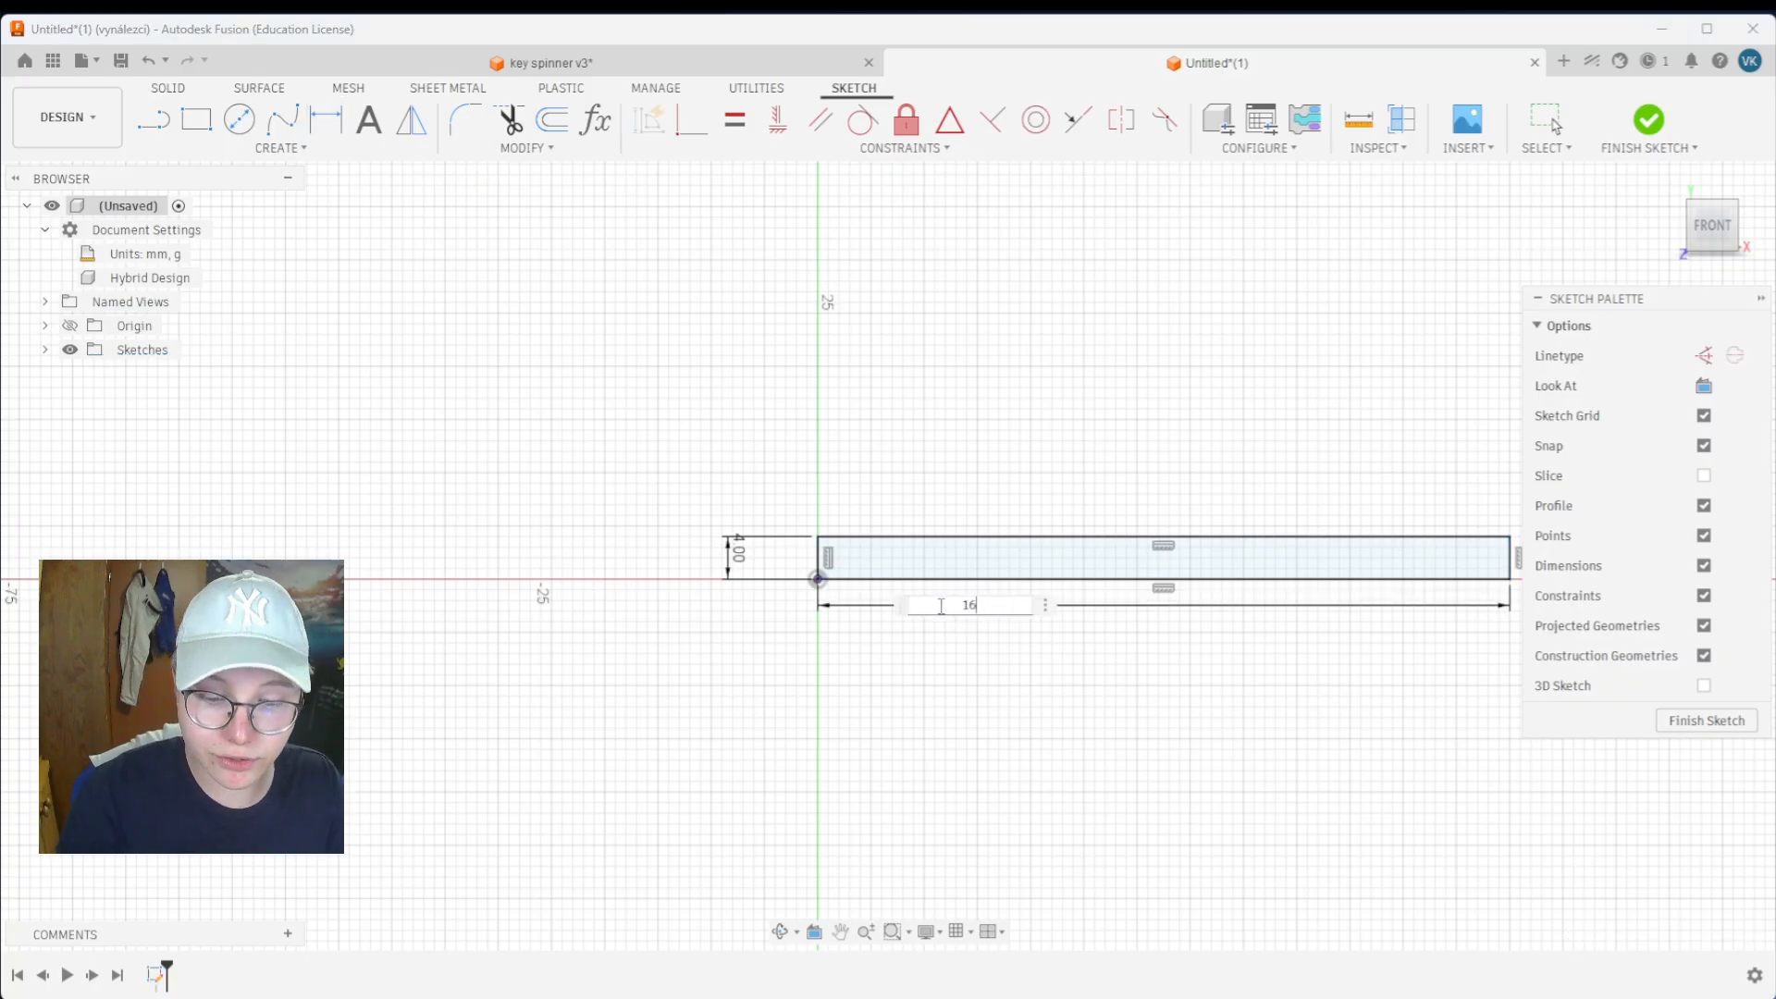
key("Return")
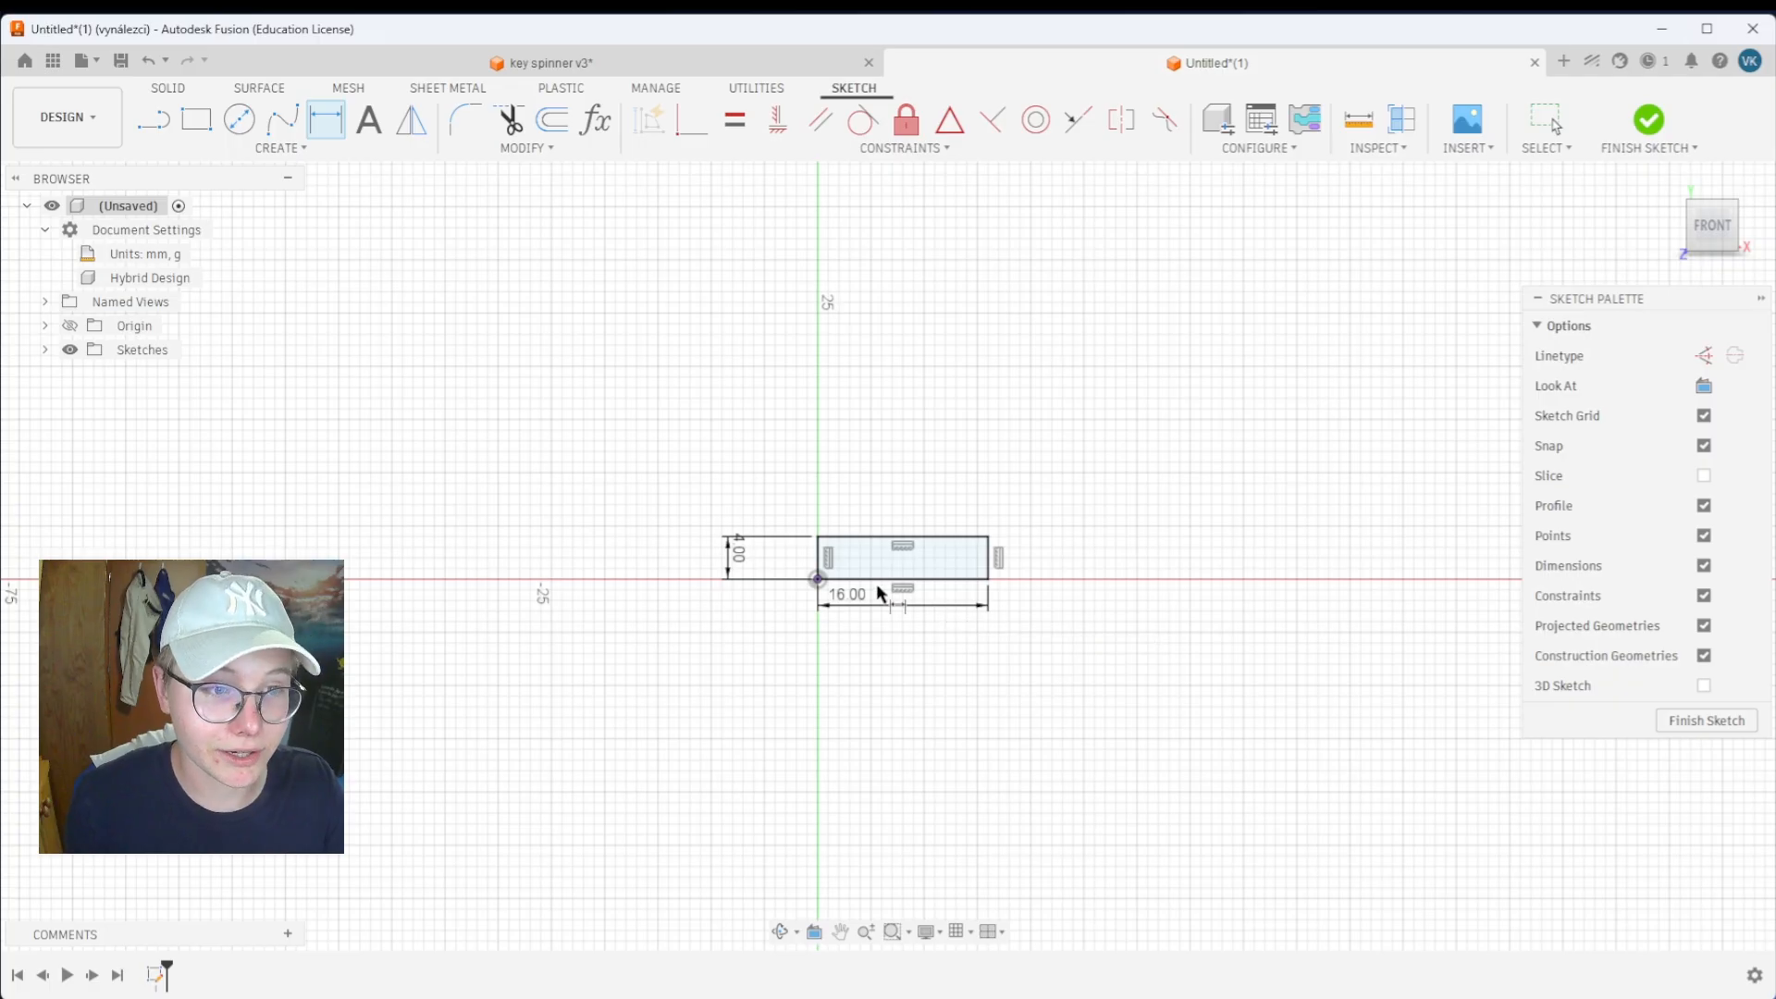
key("Escape")
Draw two connected slanted lines near the rectangle's right end, running from its top edge to its bottom edge with the tip pointing right
scroll(953, 587, "up", 5)
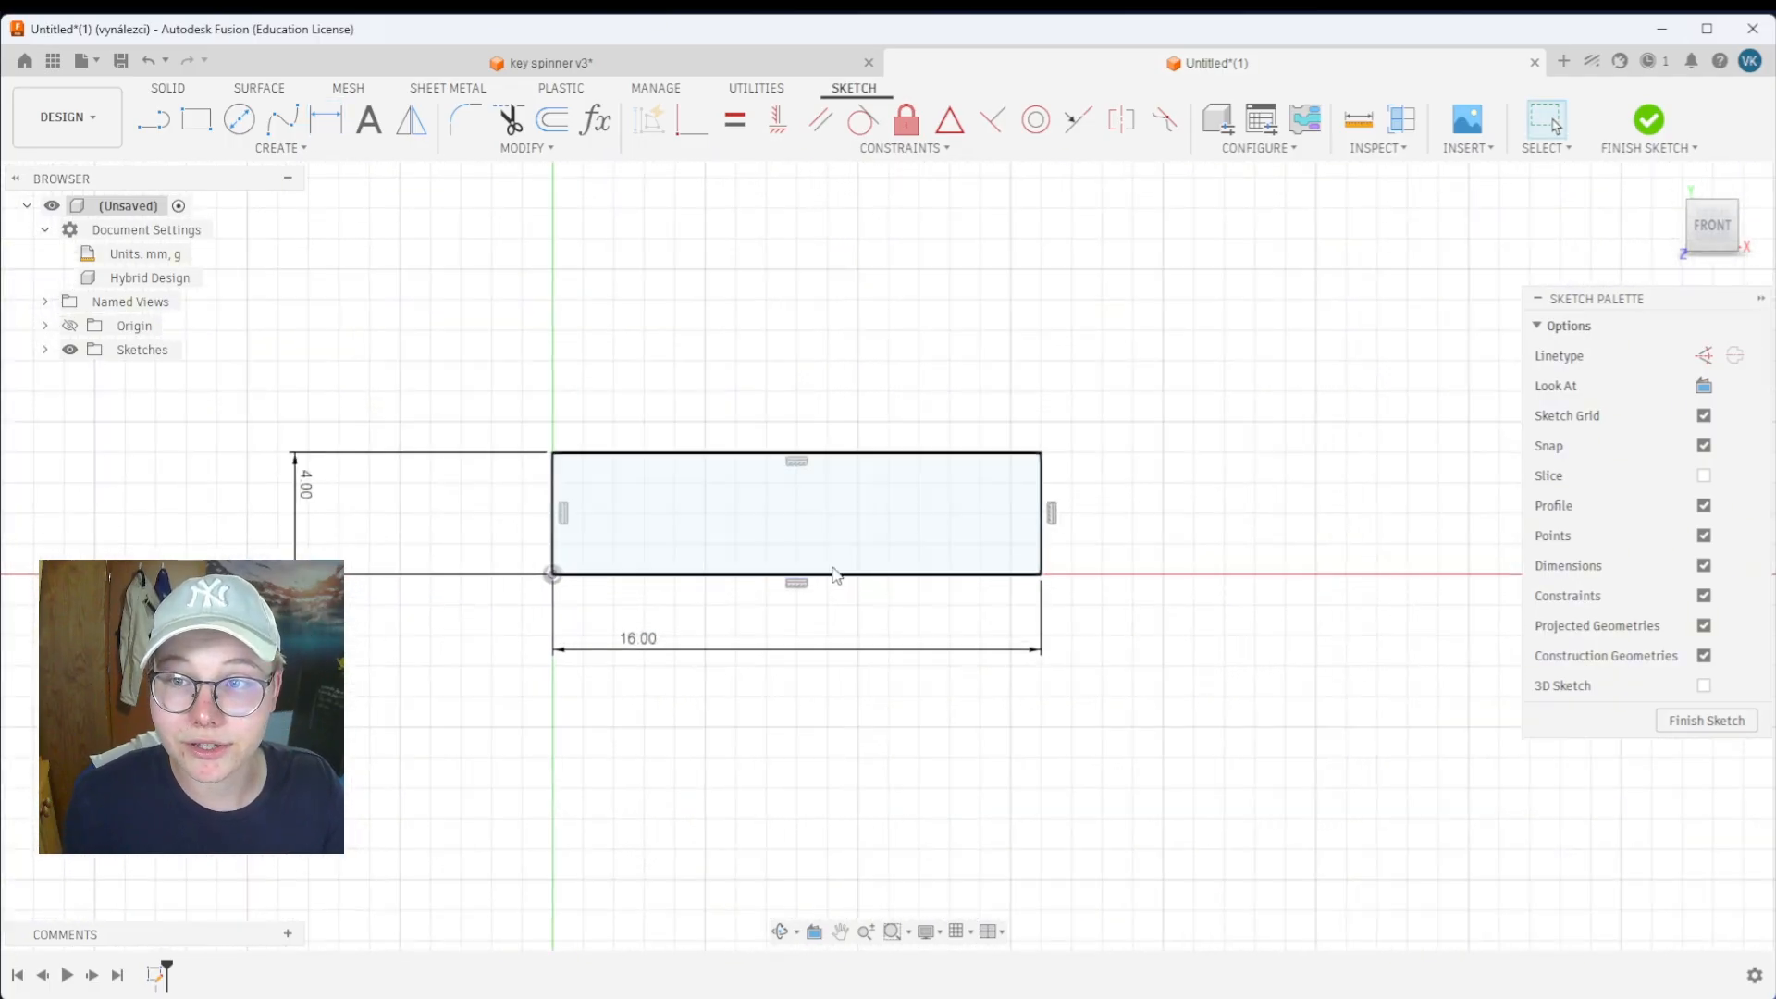
middle_click_drag(762, 634, 837, 644)
scroll(837, 644, "down", 1)
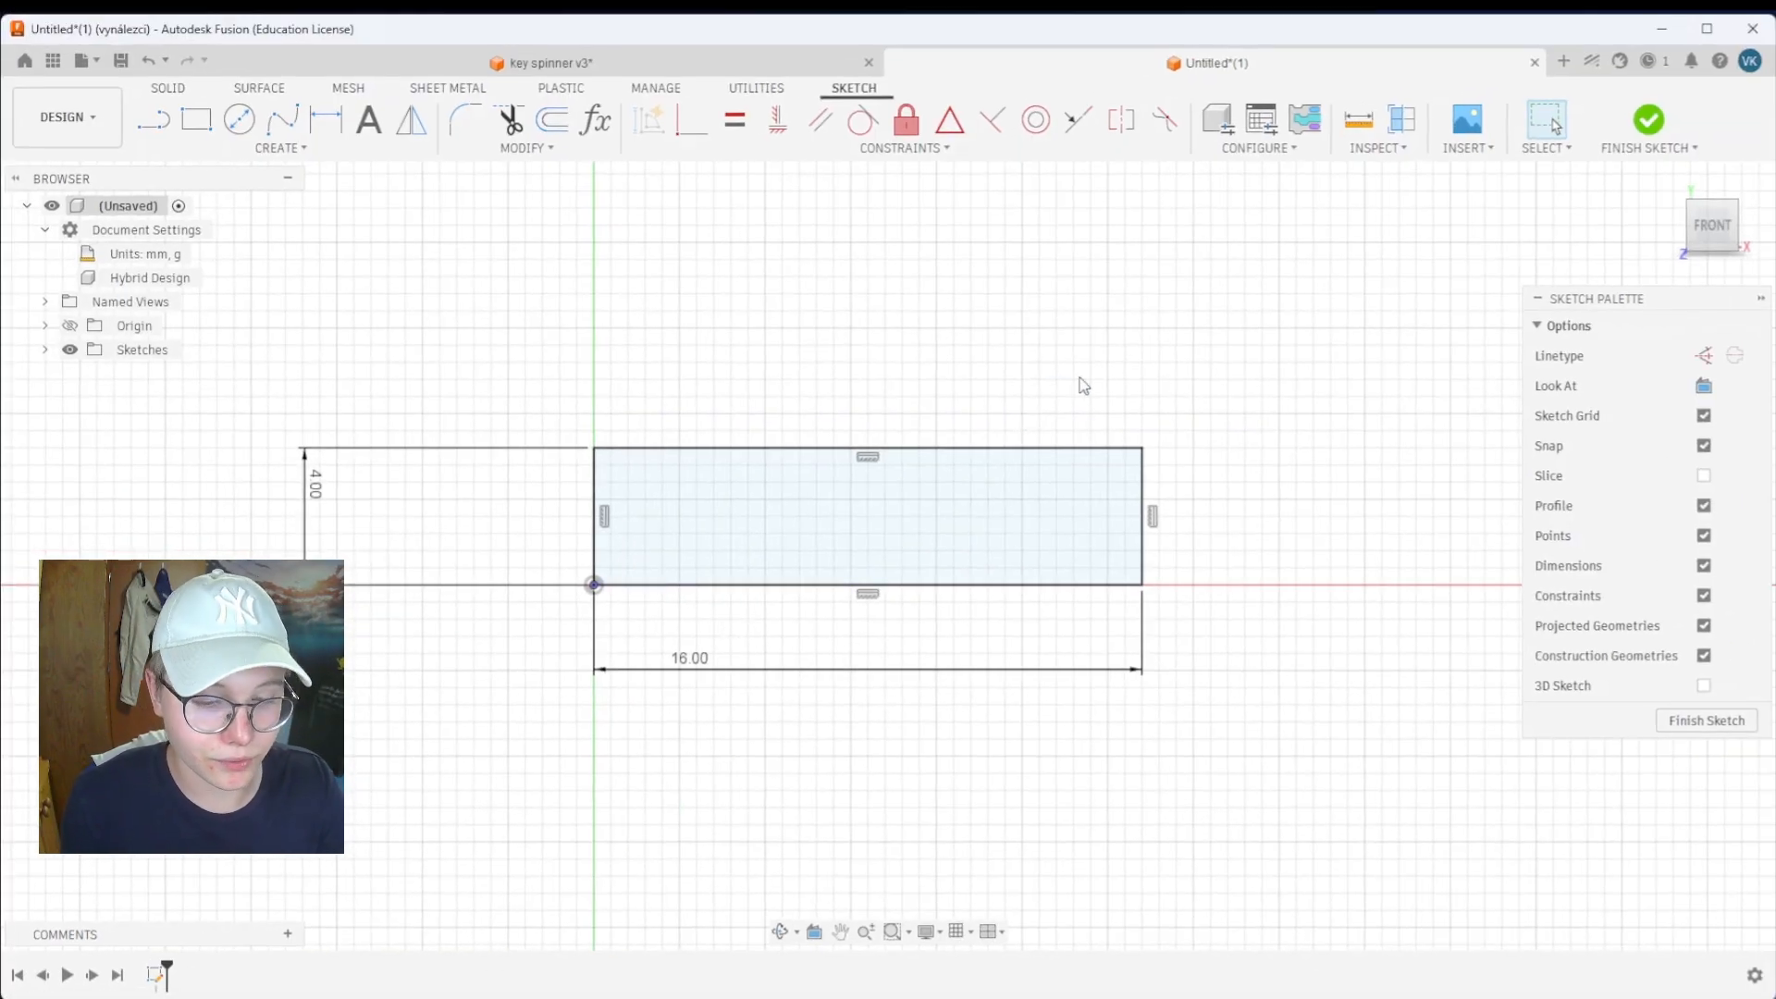
key("l")
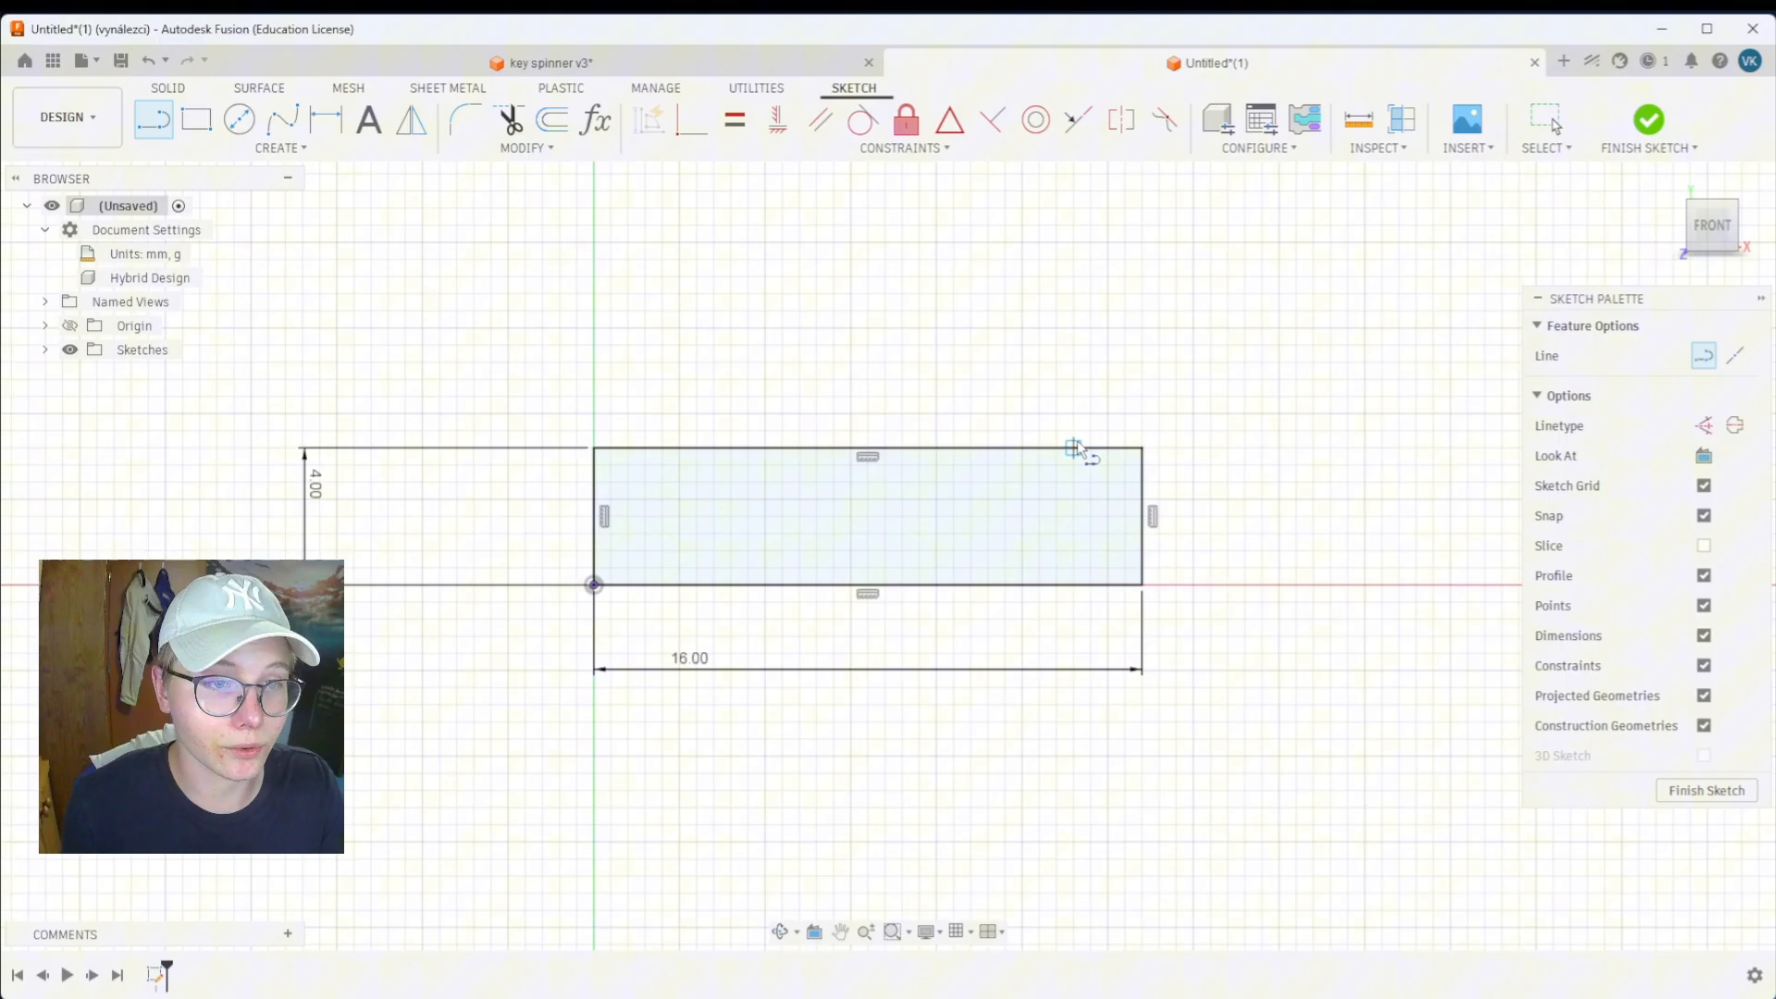
left_click(1025, 449)
left_click(1064, 510)
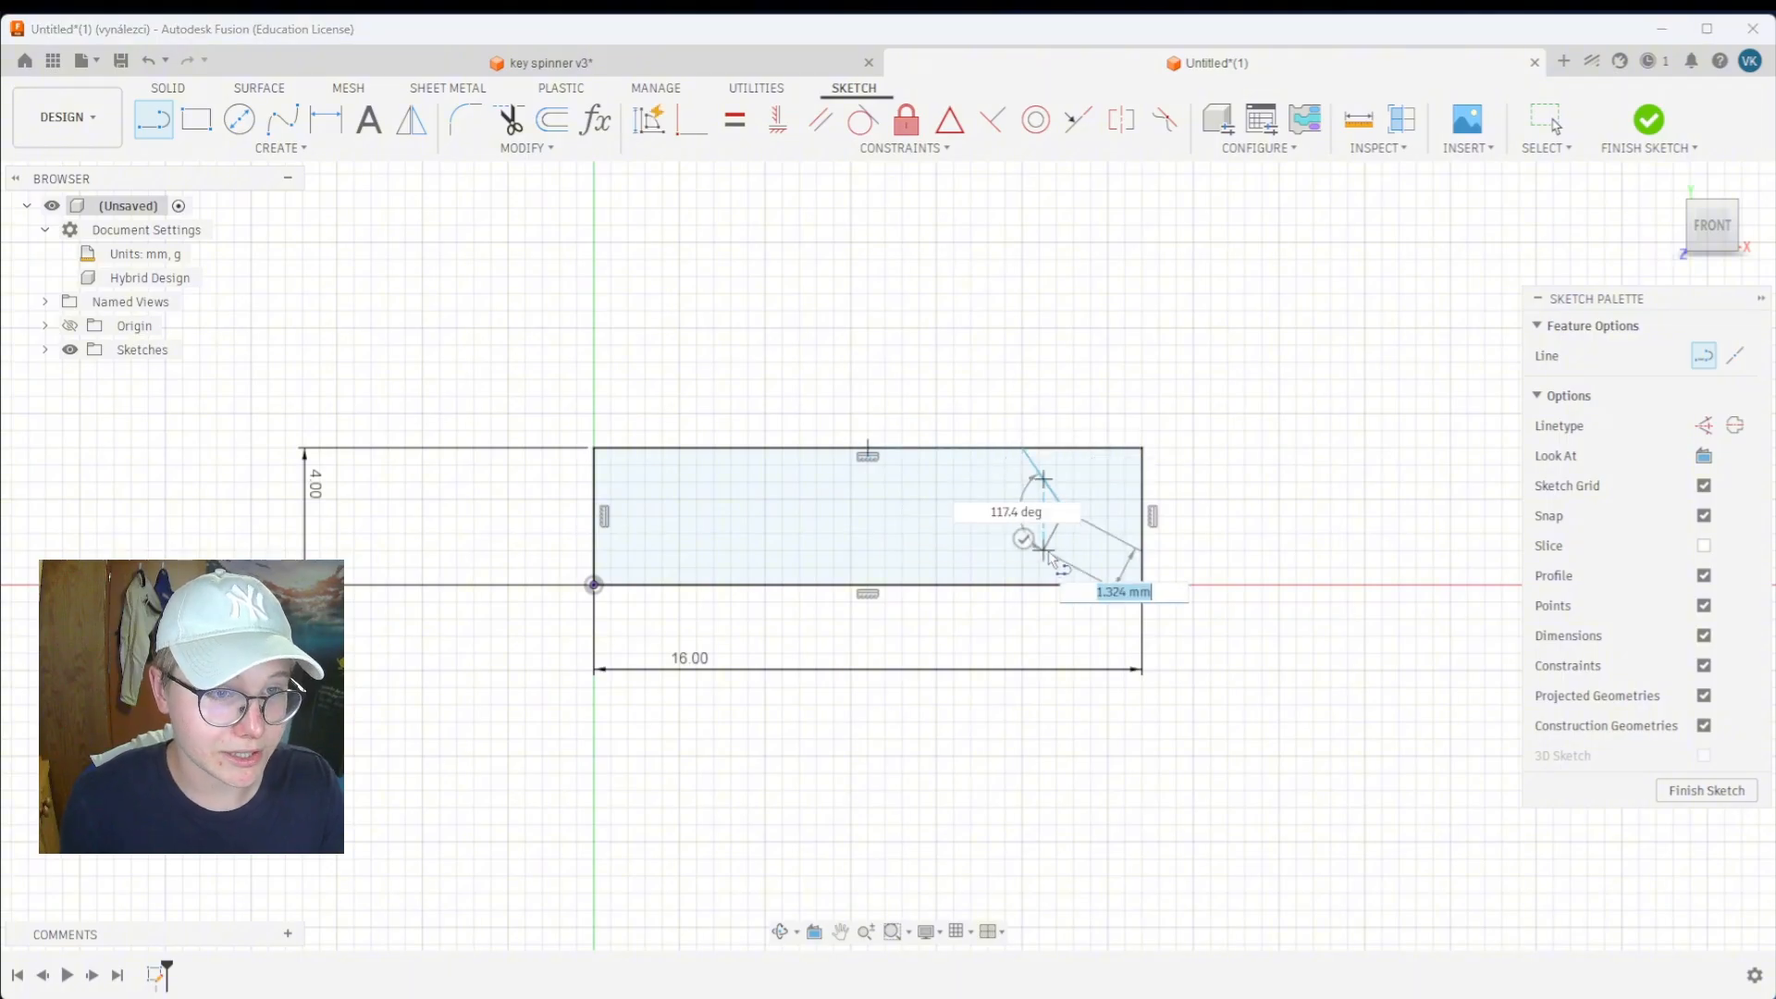
double_click(1023, 585)
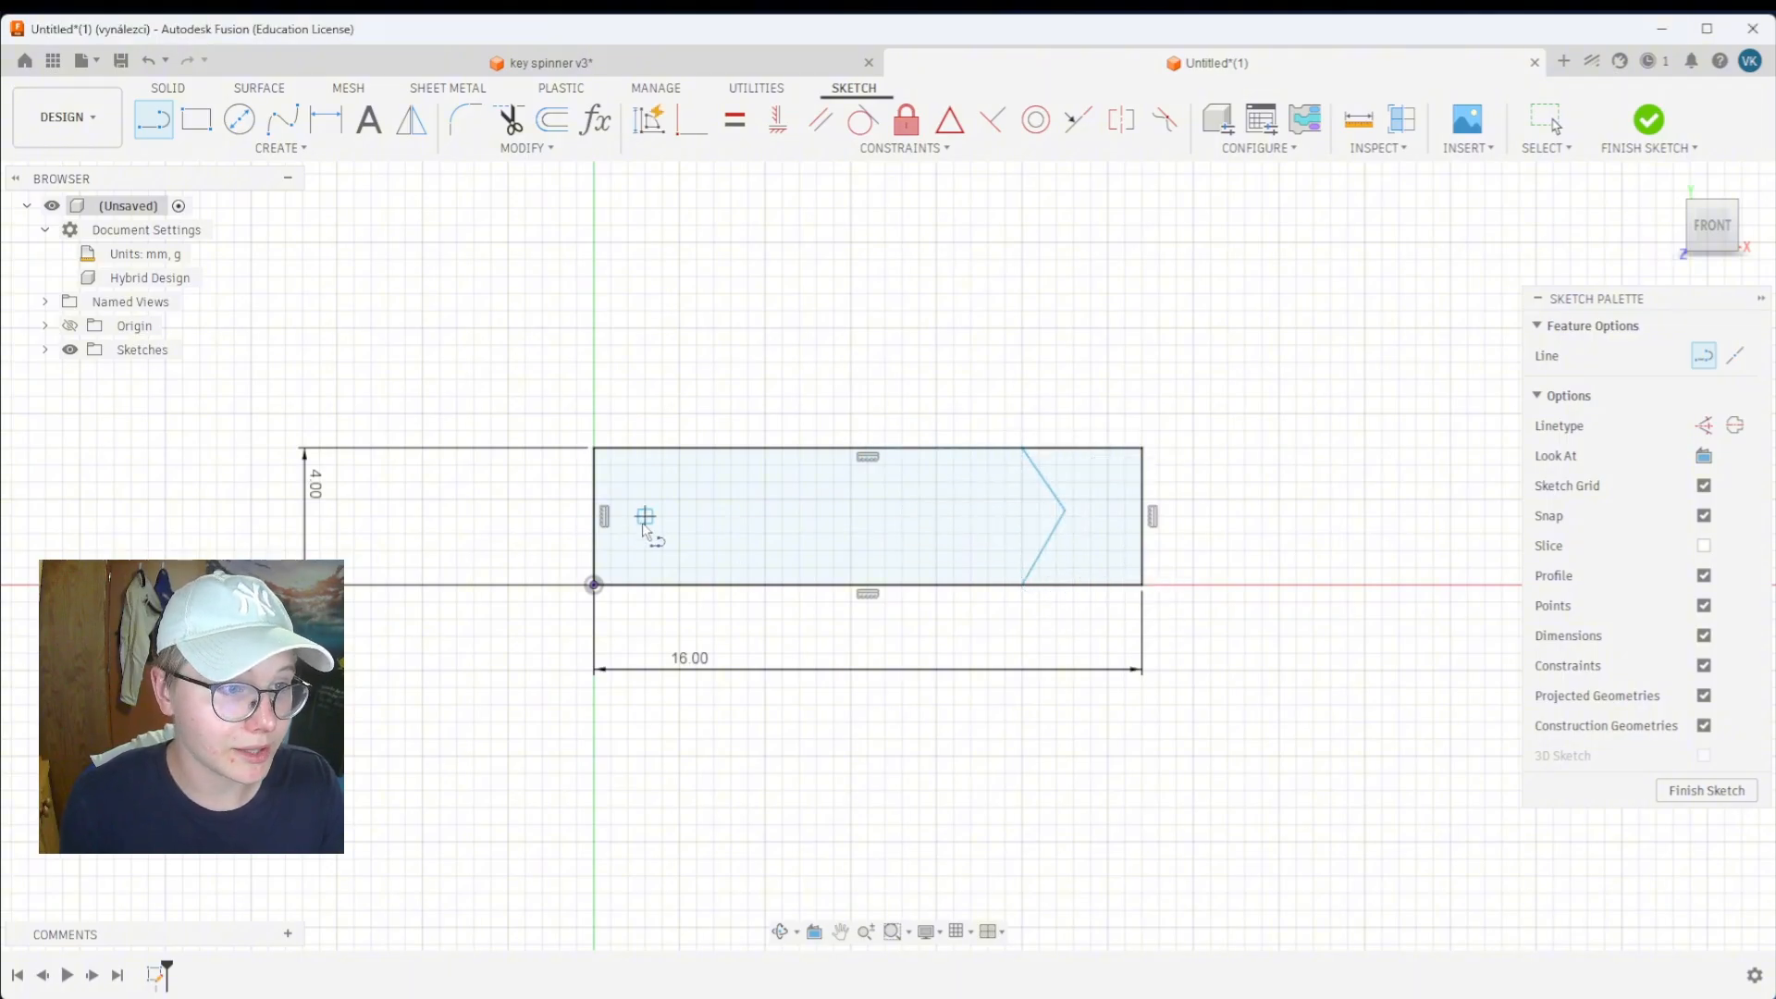
Draw a horizontal line joining the midpoints of the rectangle's short sides and convert it to a construction line
left_click(595, 515)
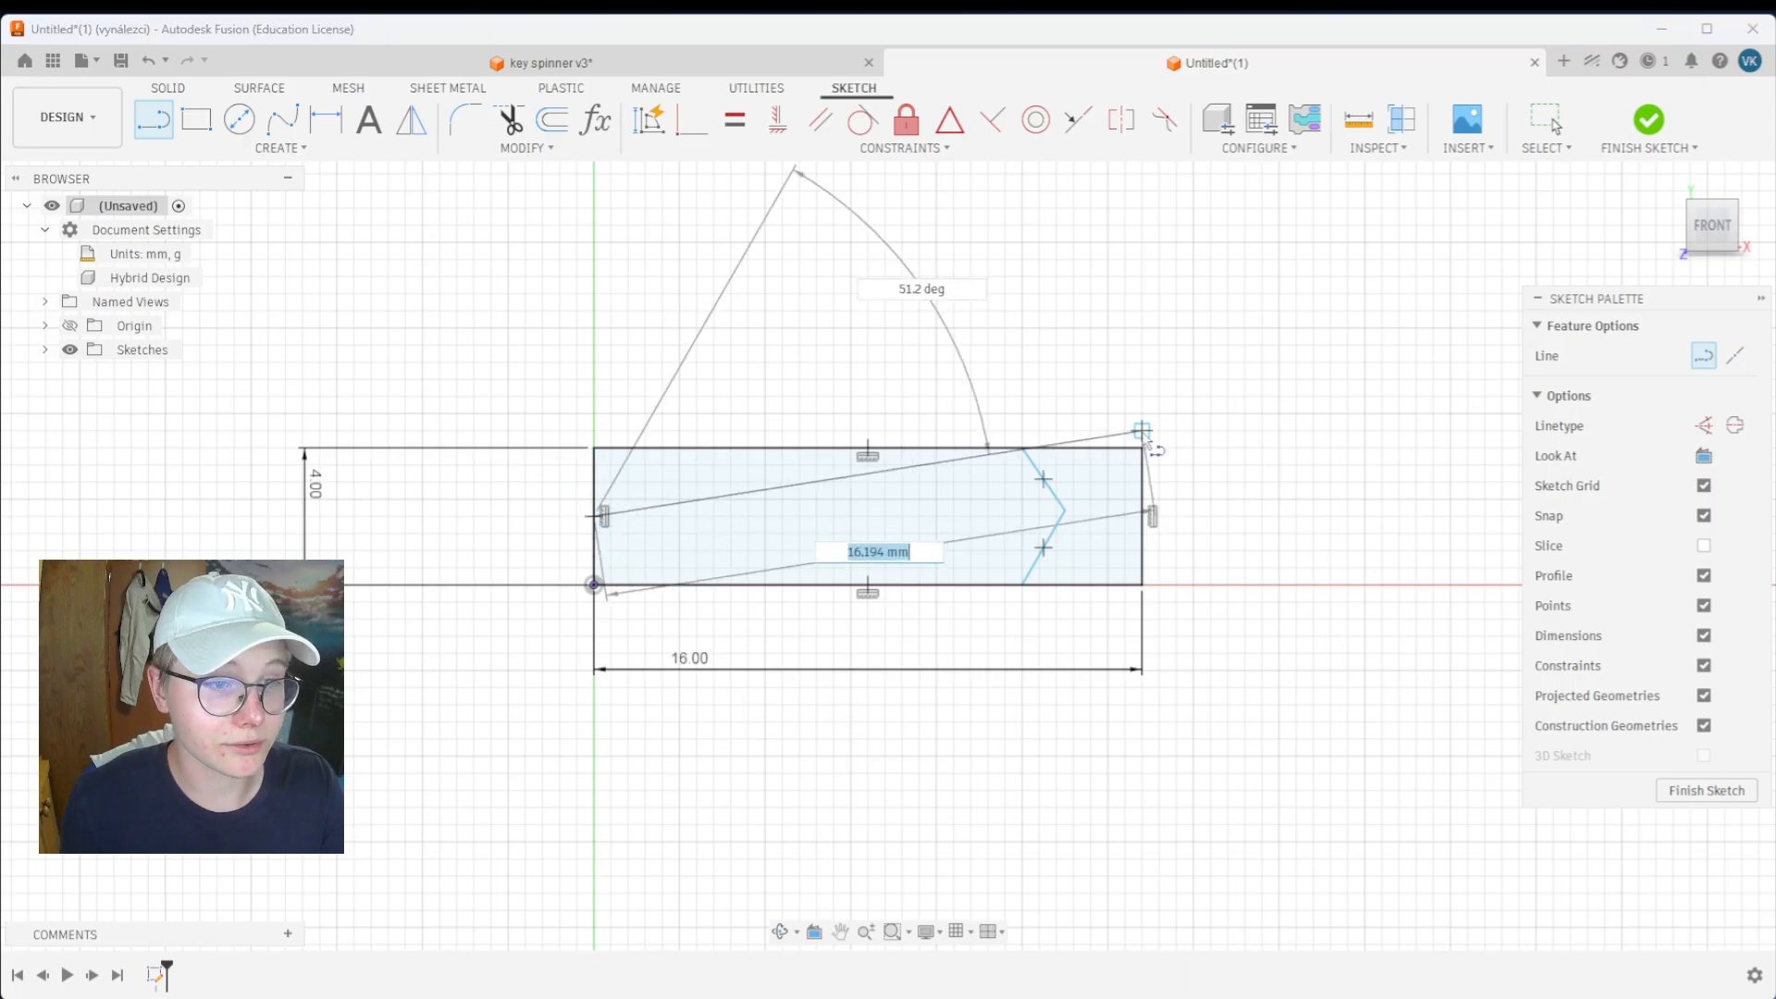
left_click(1146, 516)
key("Escape")
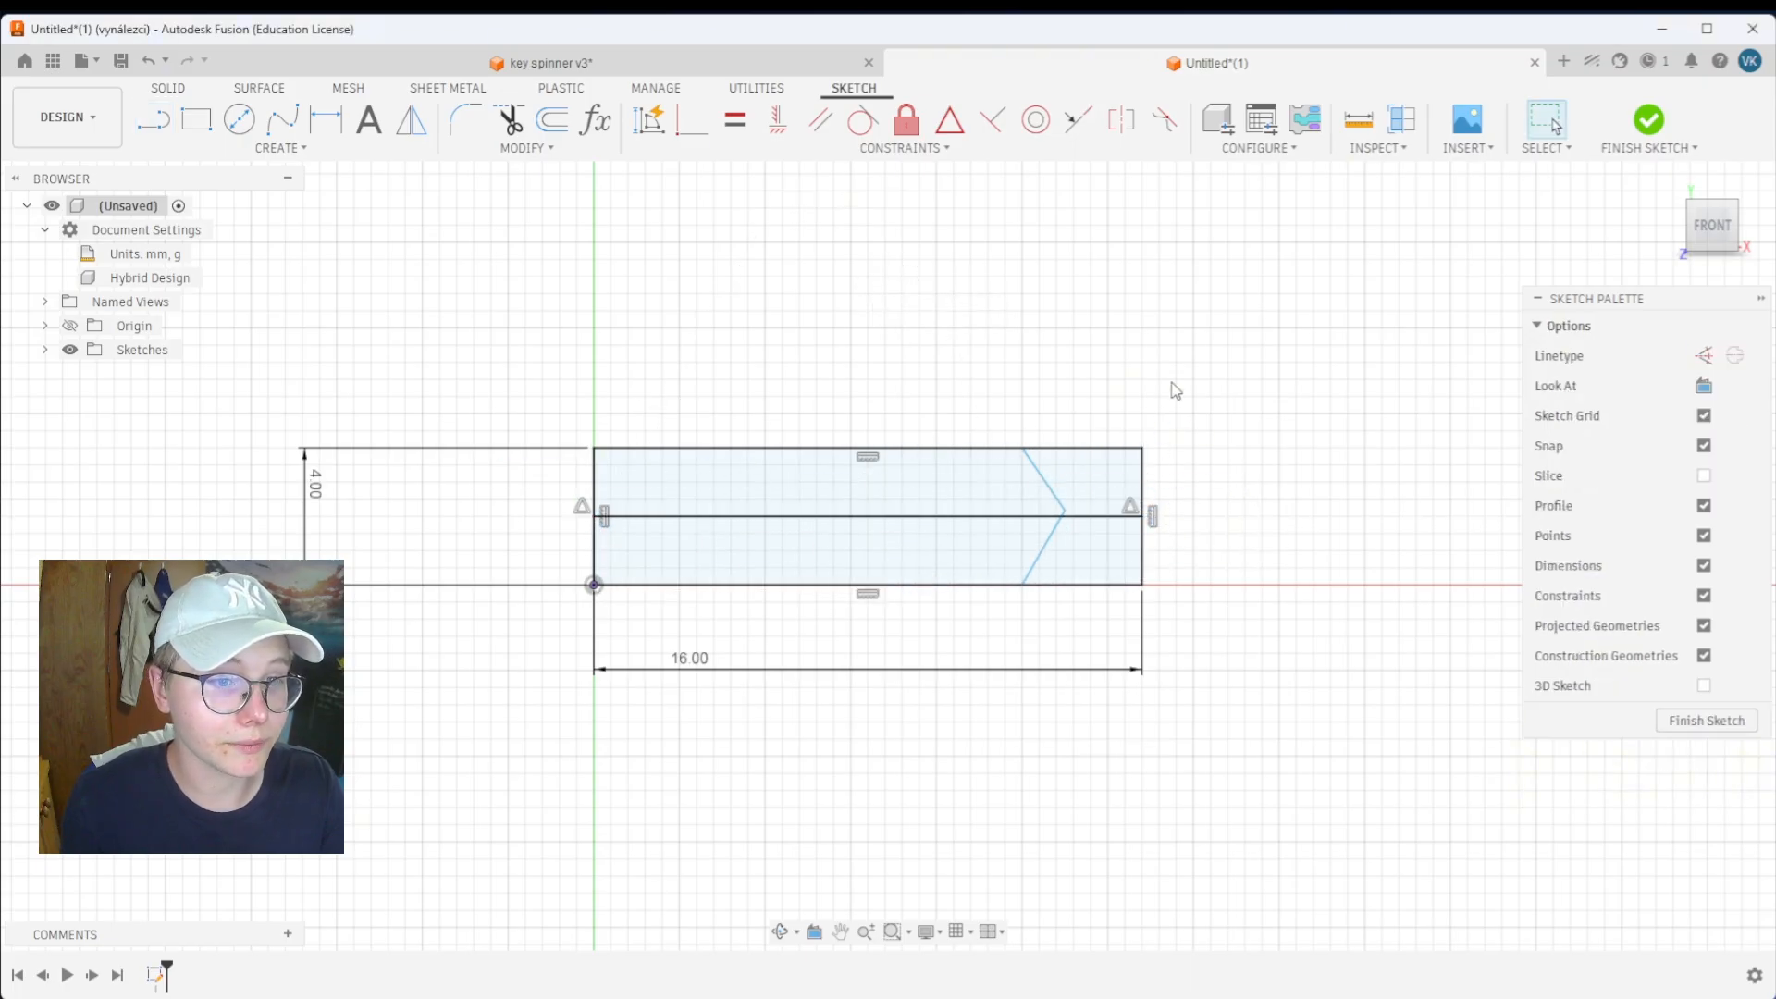
left_click(973, 519)
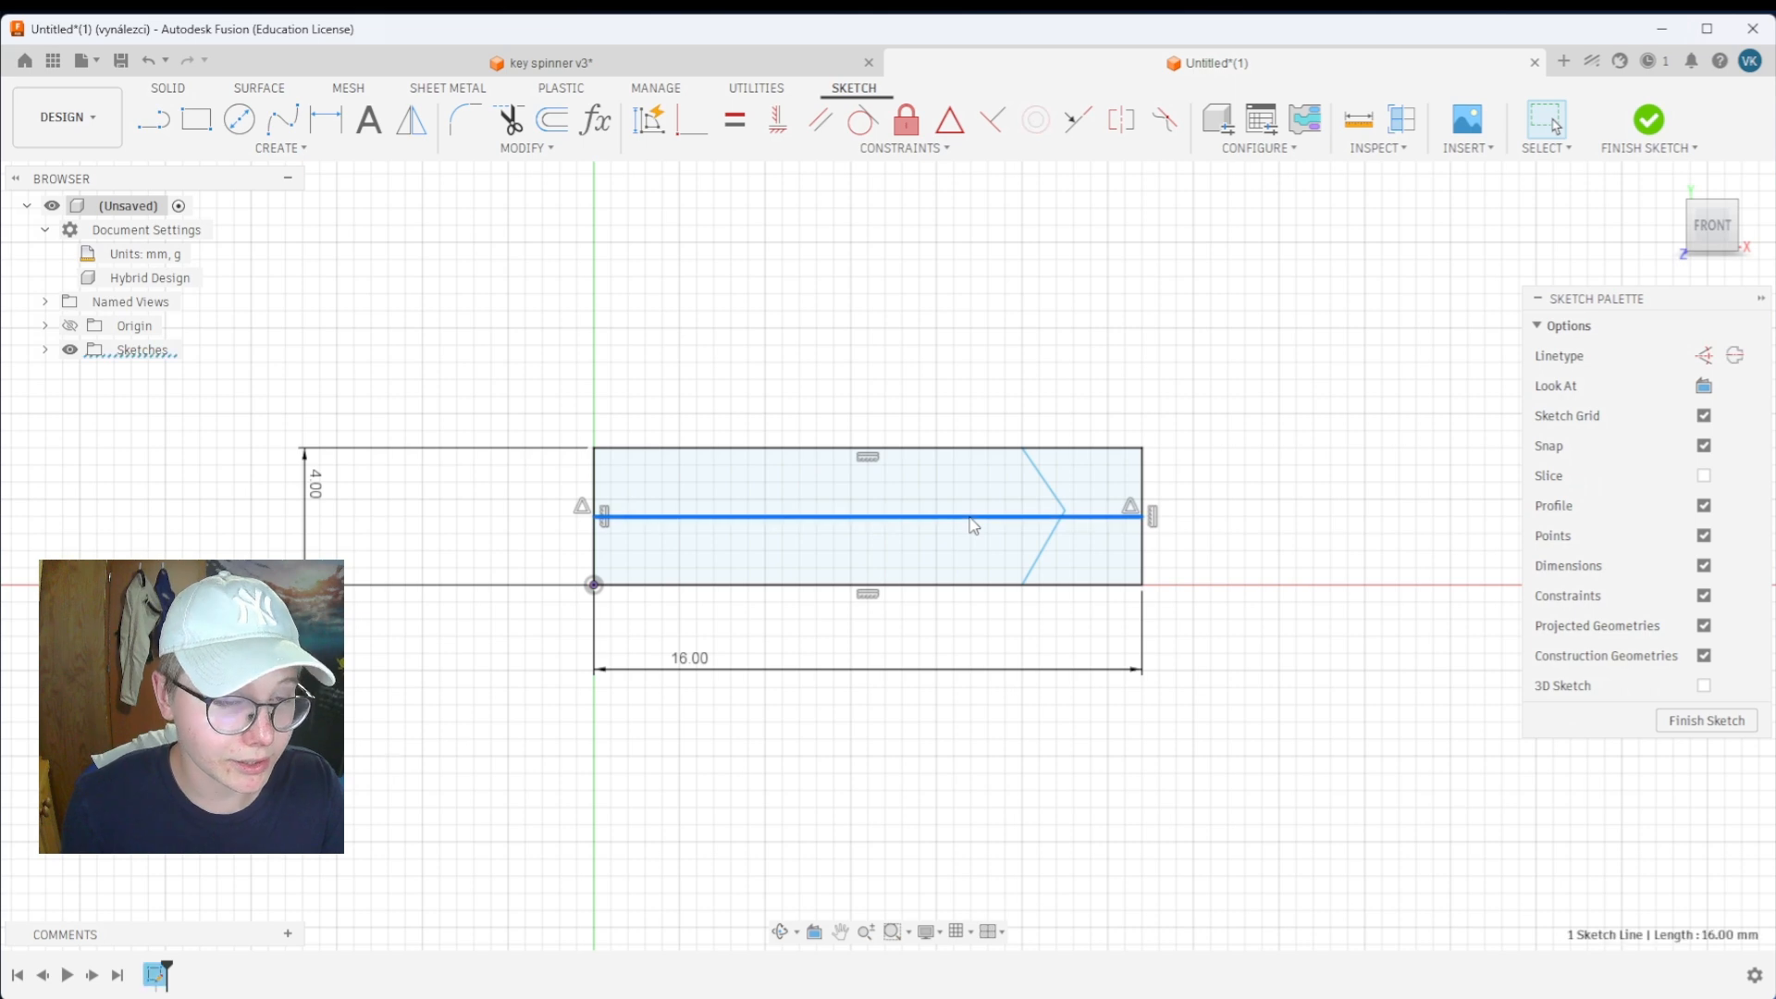
left_click(1704, 355)
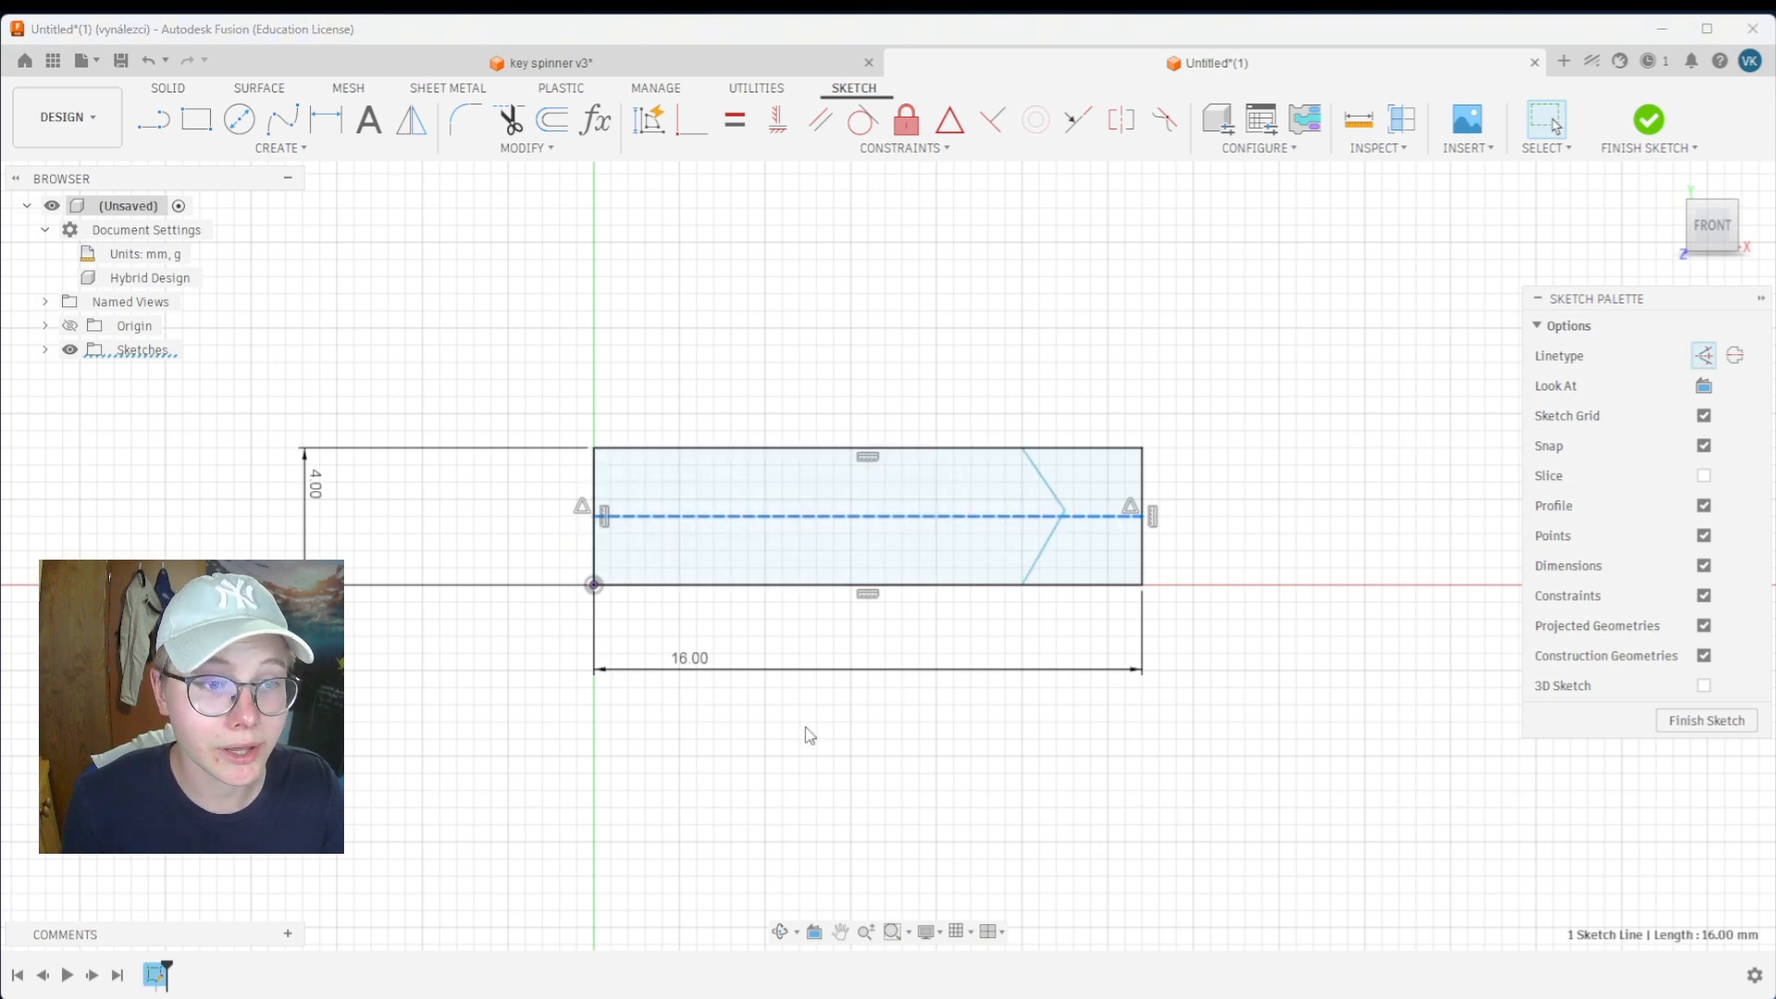
left_click(1321, 455)
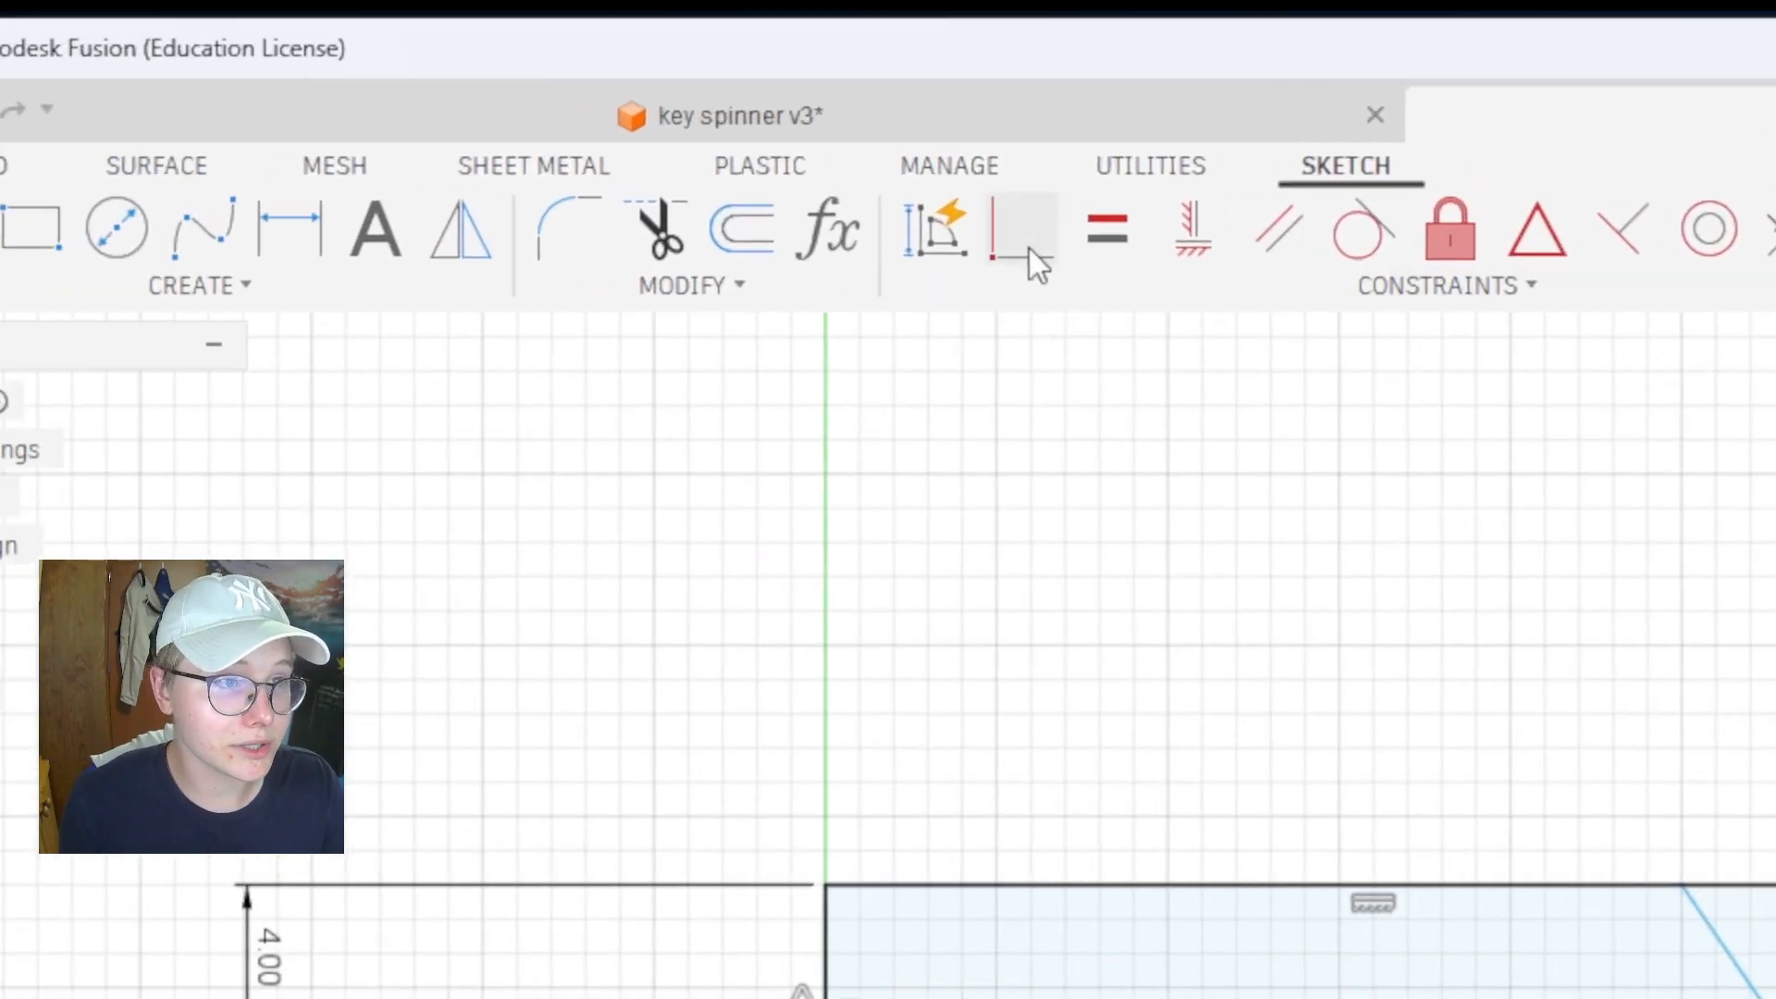
Apply a coincident constraint between the tip of the two slanted lines and the horizontal construction line
left_click(1029, 247)
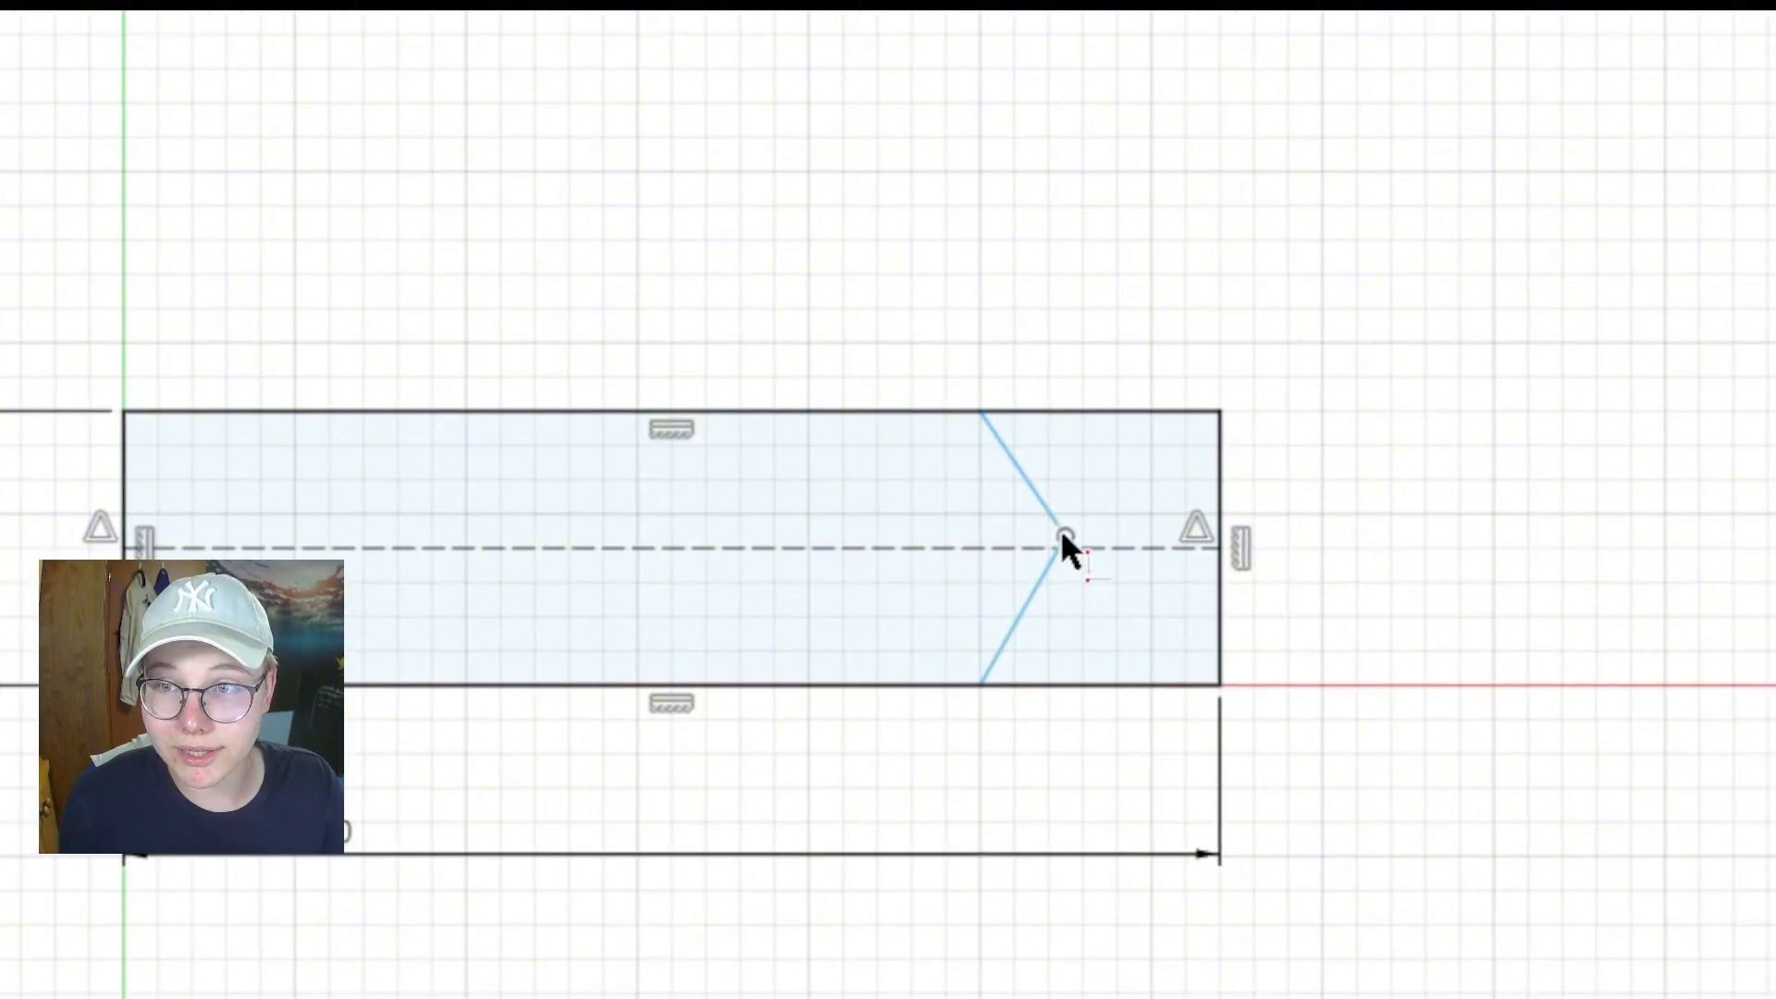
left_click(1065, 537)
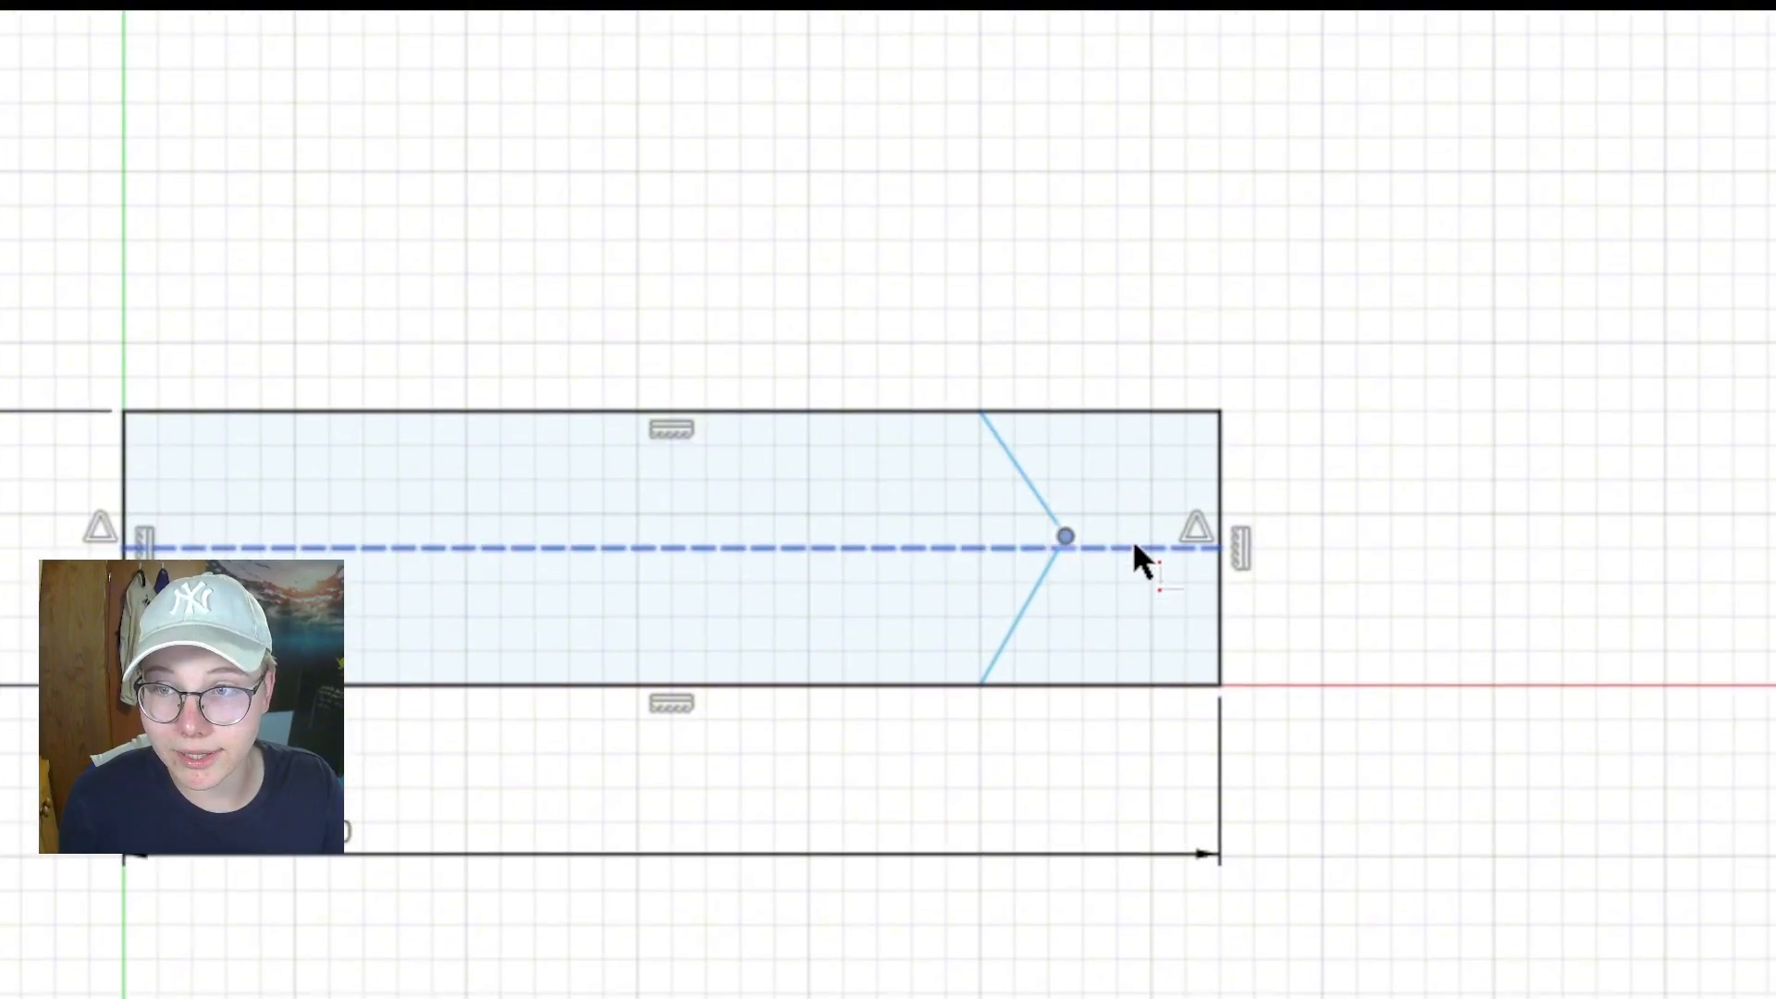
left_click(1134, 547)
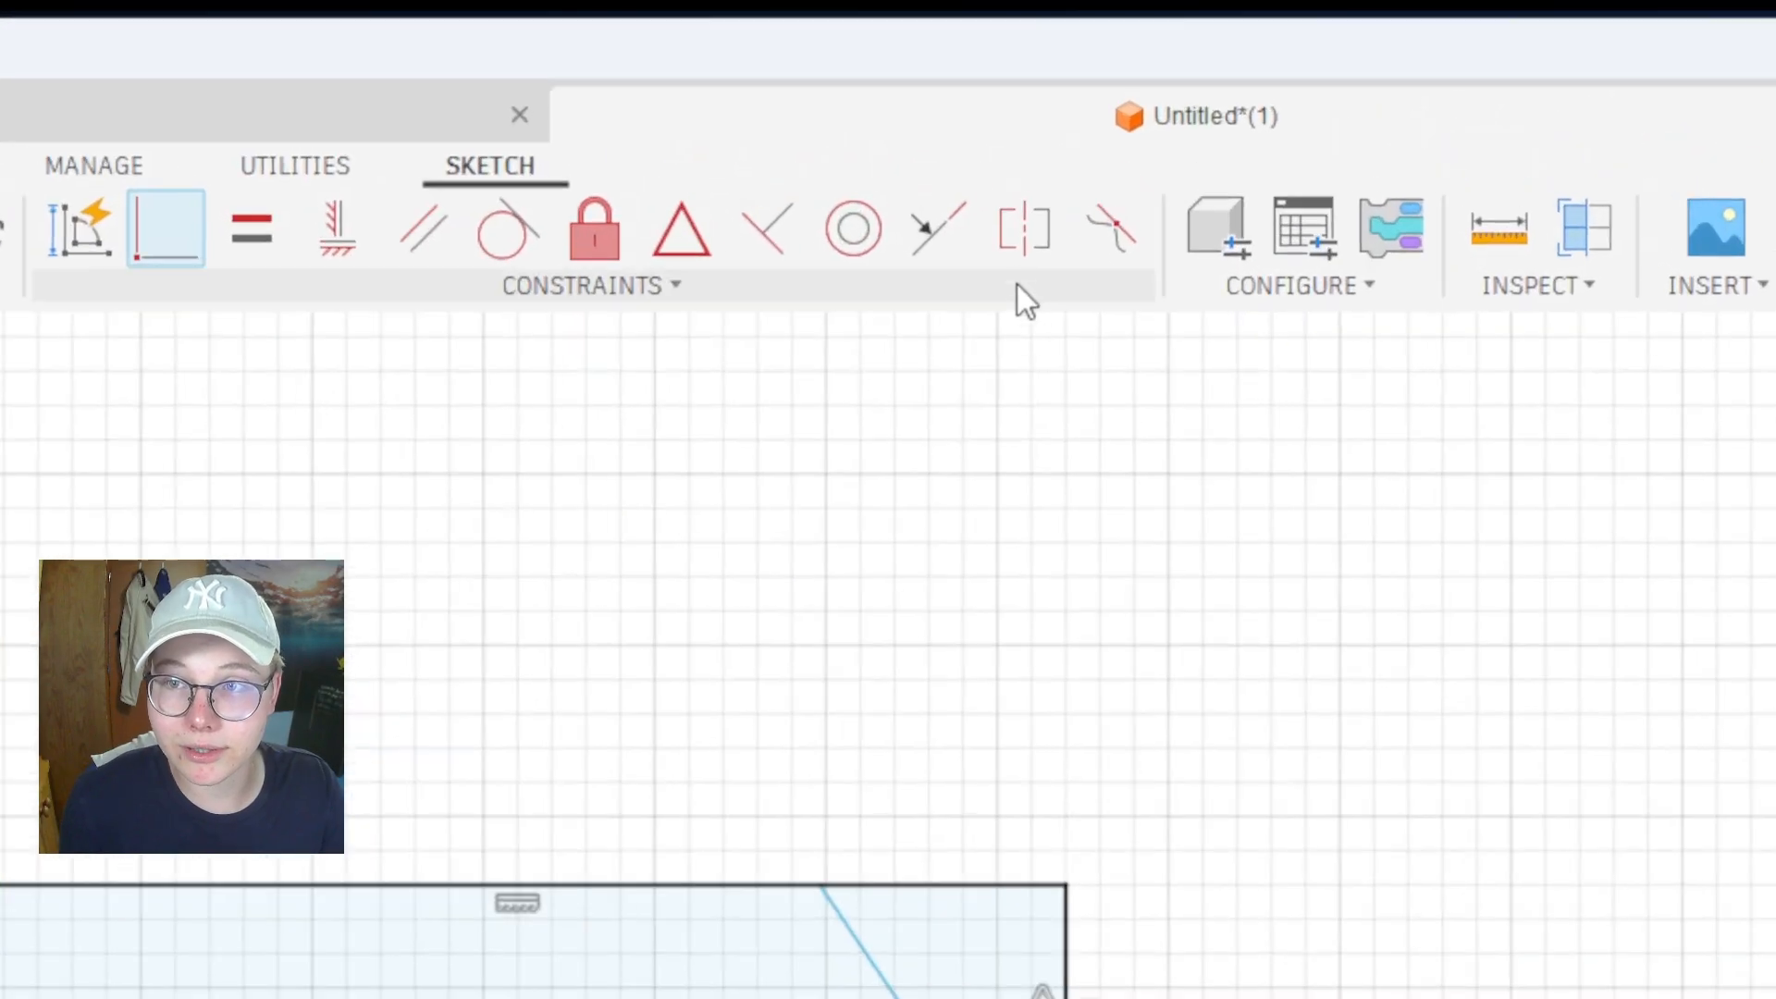
Make the two slanted lines symmetric about the horizontal construction line
left_click(1121, 119)
left_click(1041, 519)
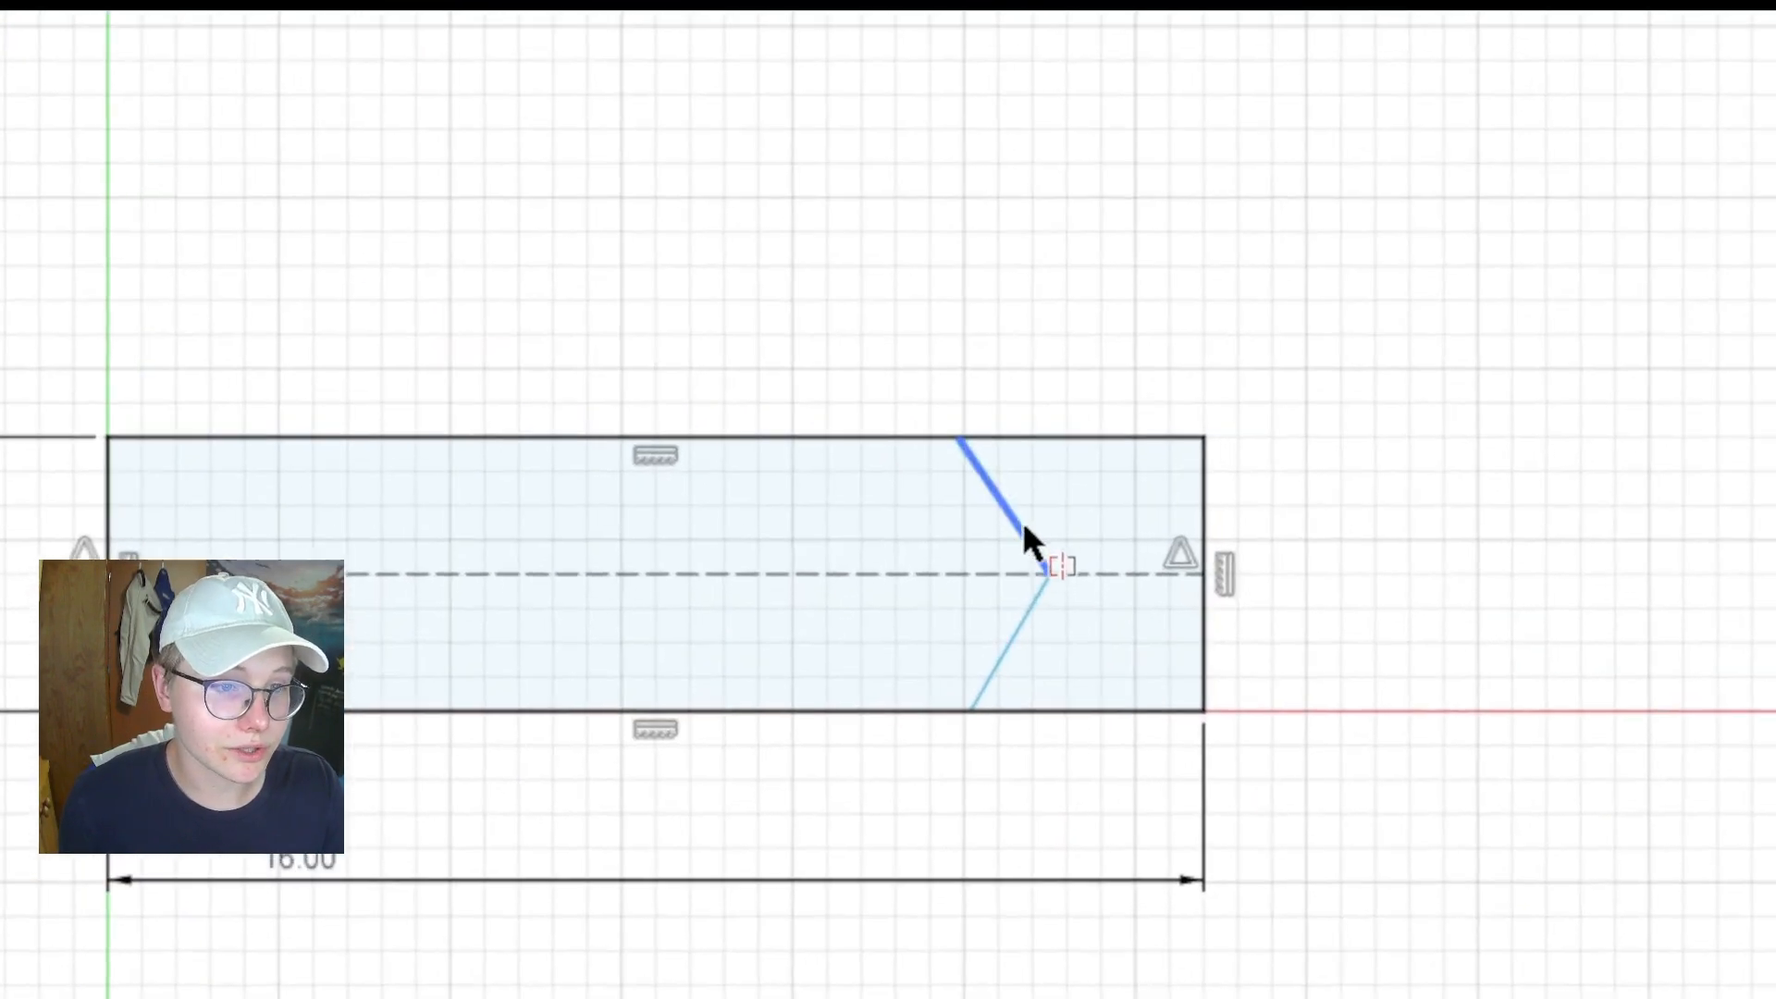
left_click(1047, 567)
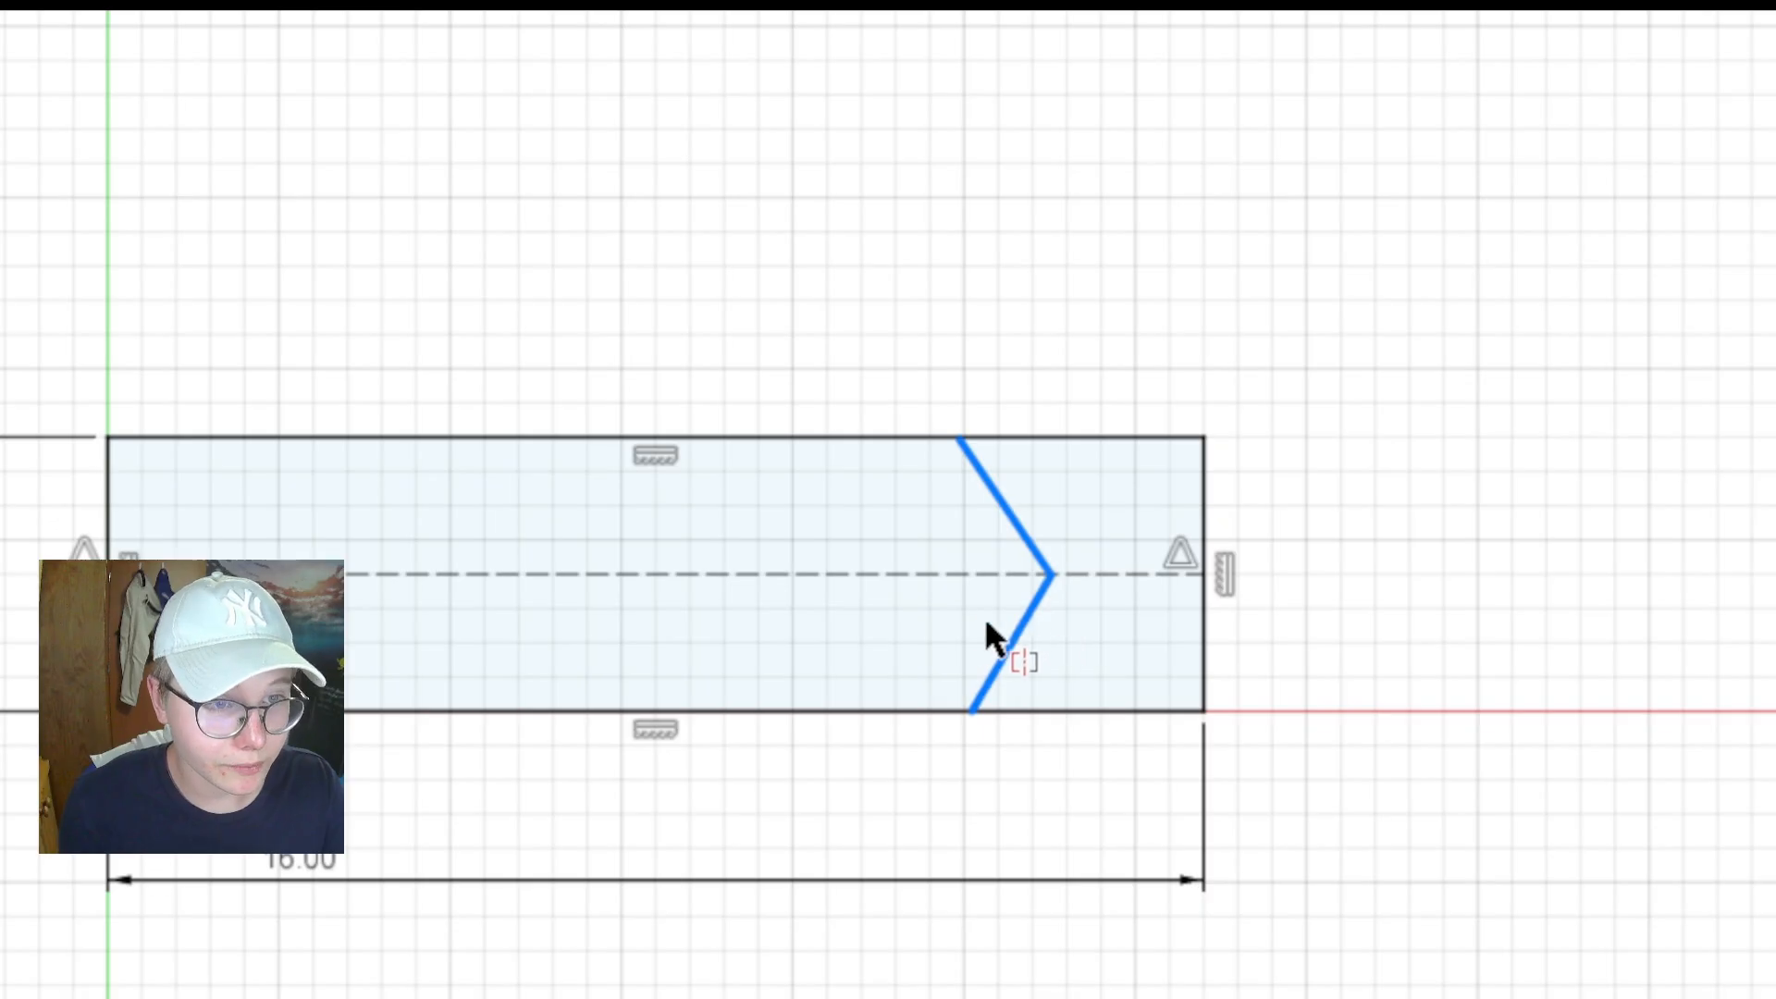
left_click(950, 572)
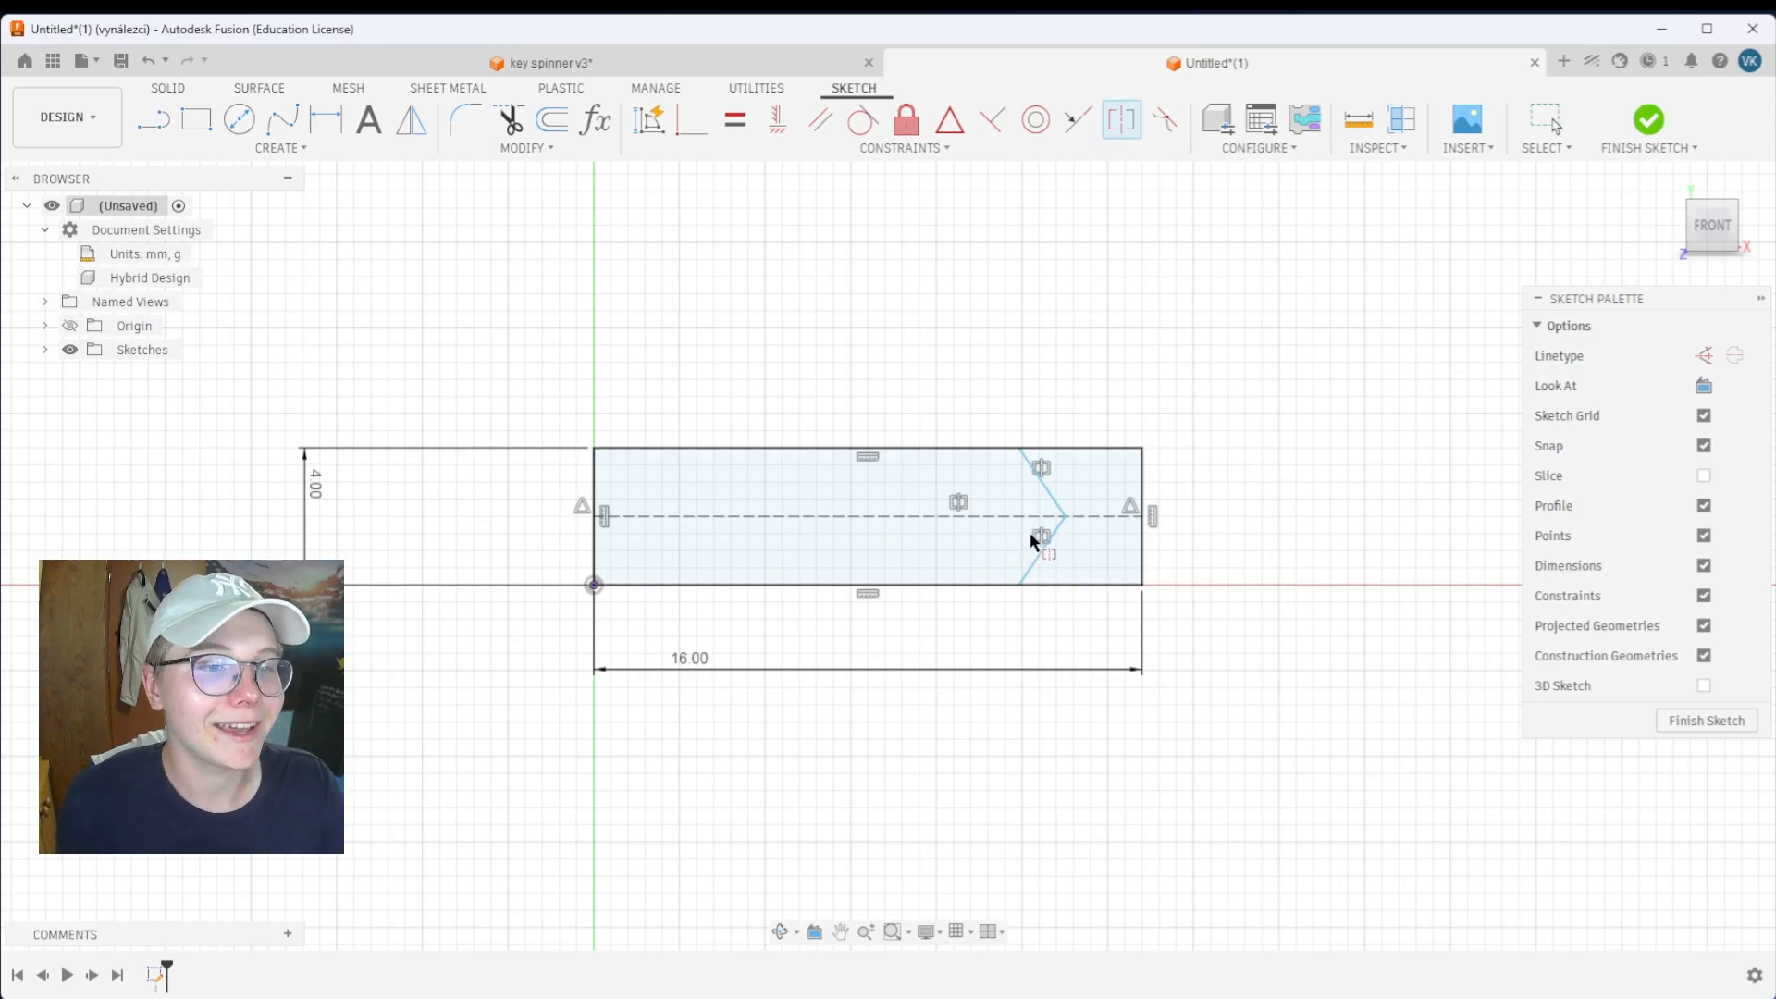
key("Escape")
Dimension the angle between the lower slanted line and the rectangle's bottom edge and set it to 60 degrees
scroll(1055, 518, "up", 2)
scroll(1055, 518, "up", 3)
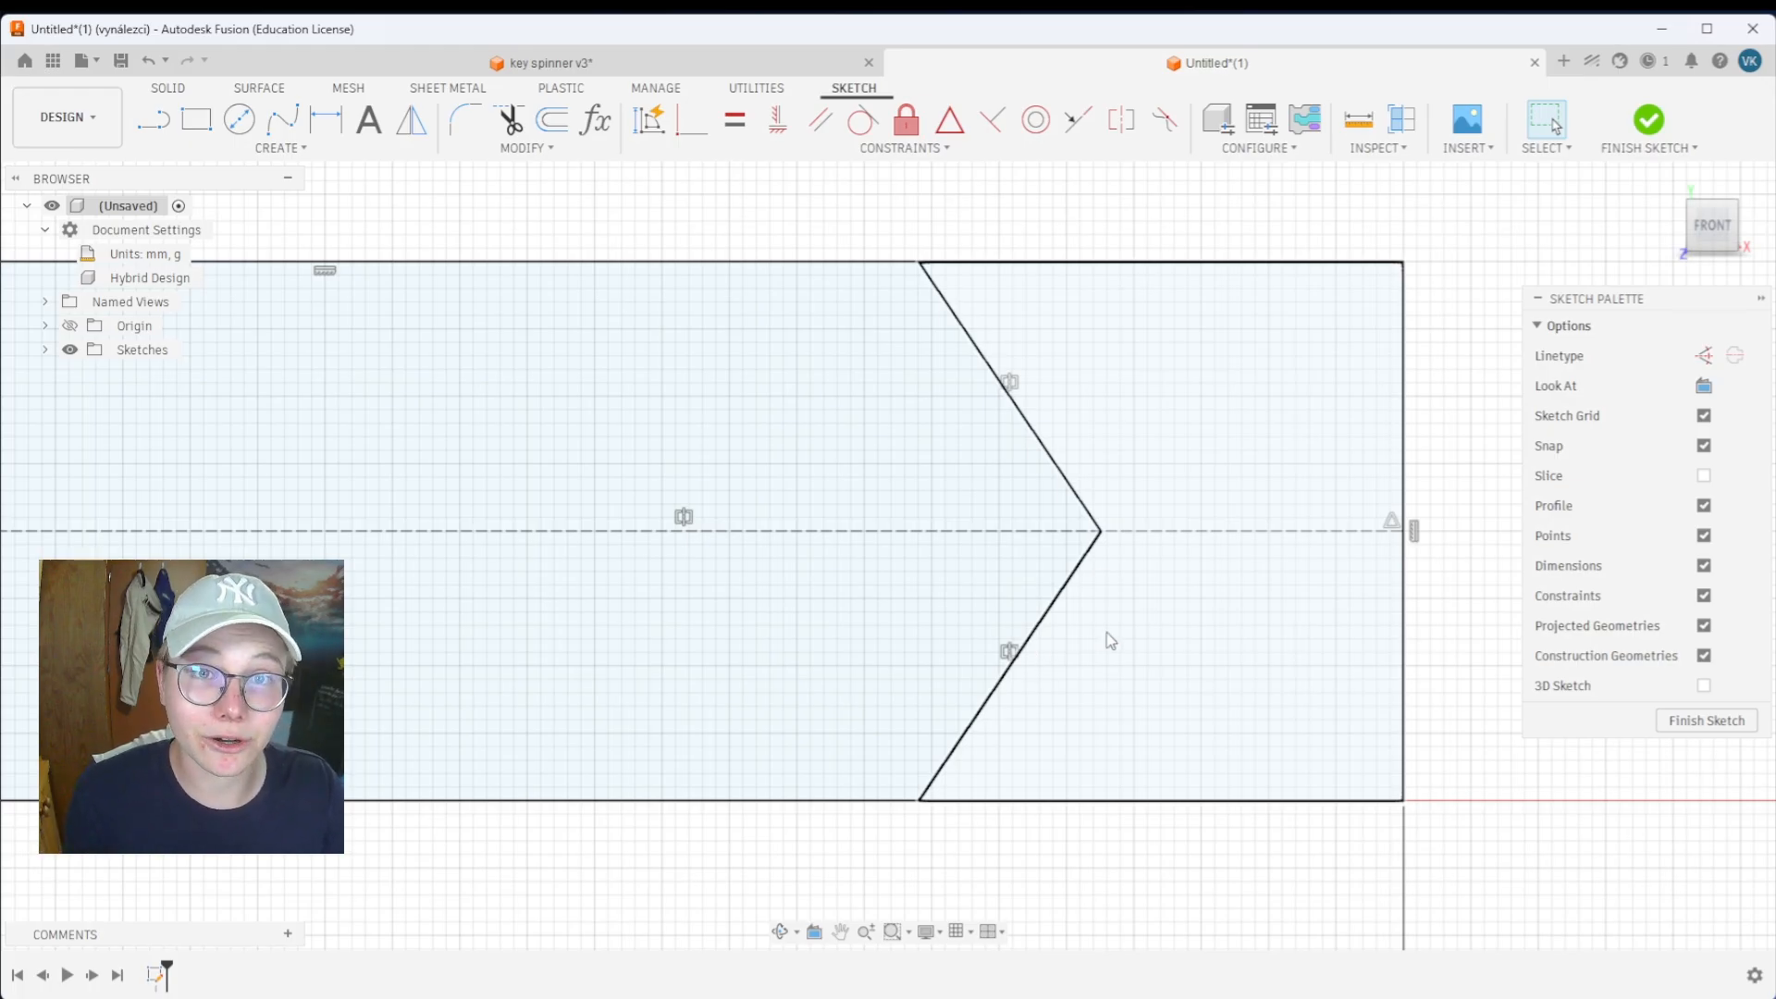
key("d")
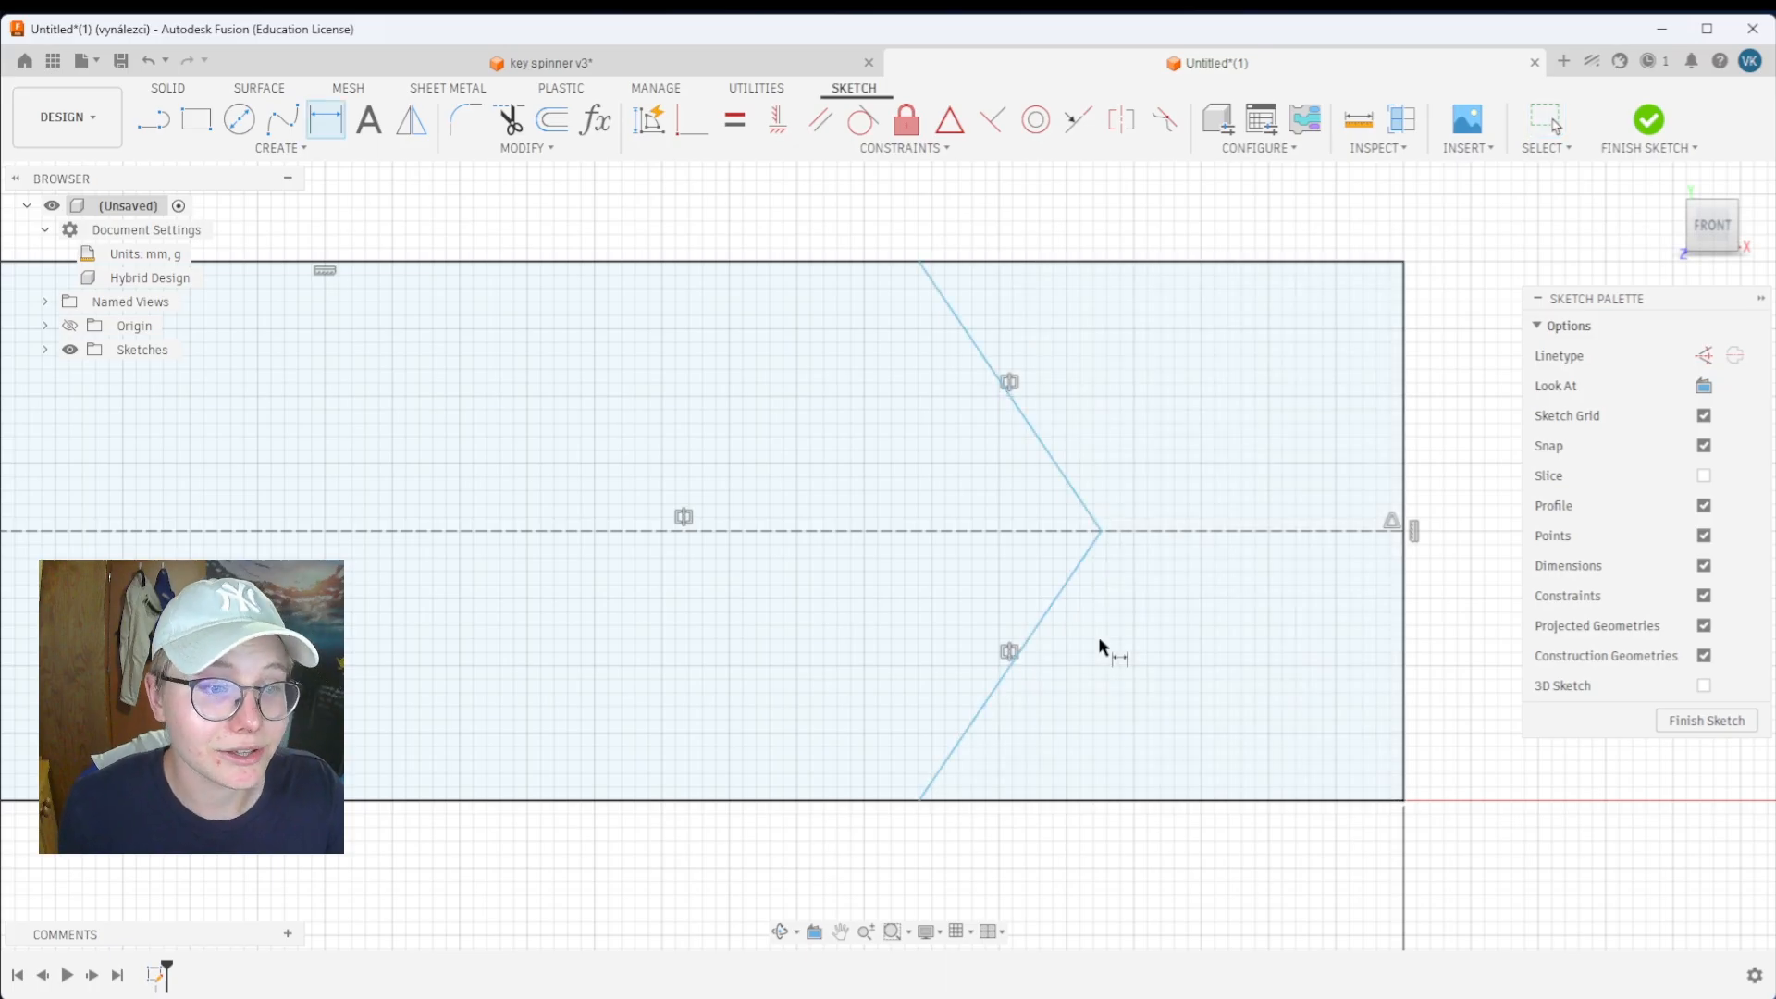
left_click(1057, 608)
left_click(1096, 803)
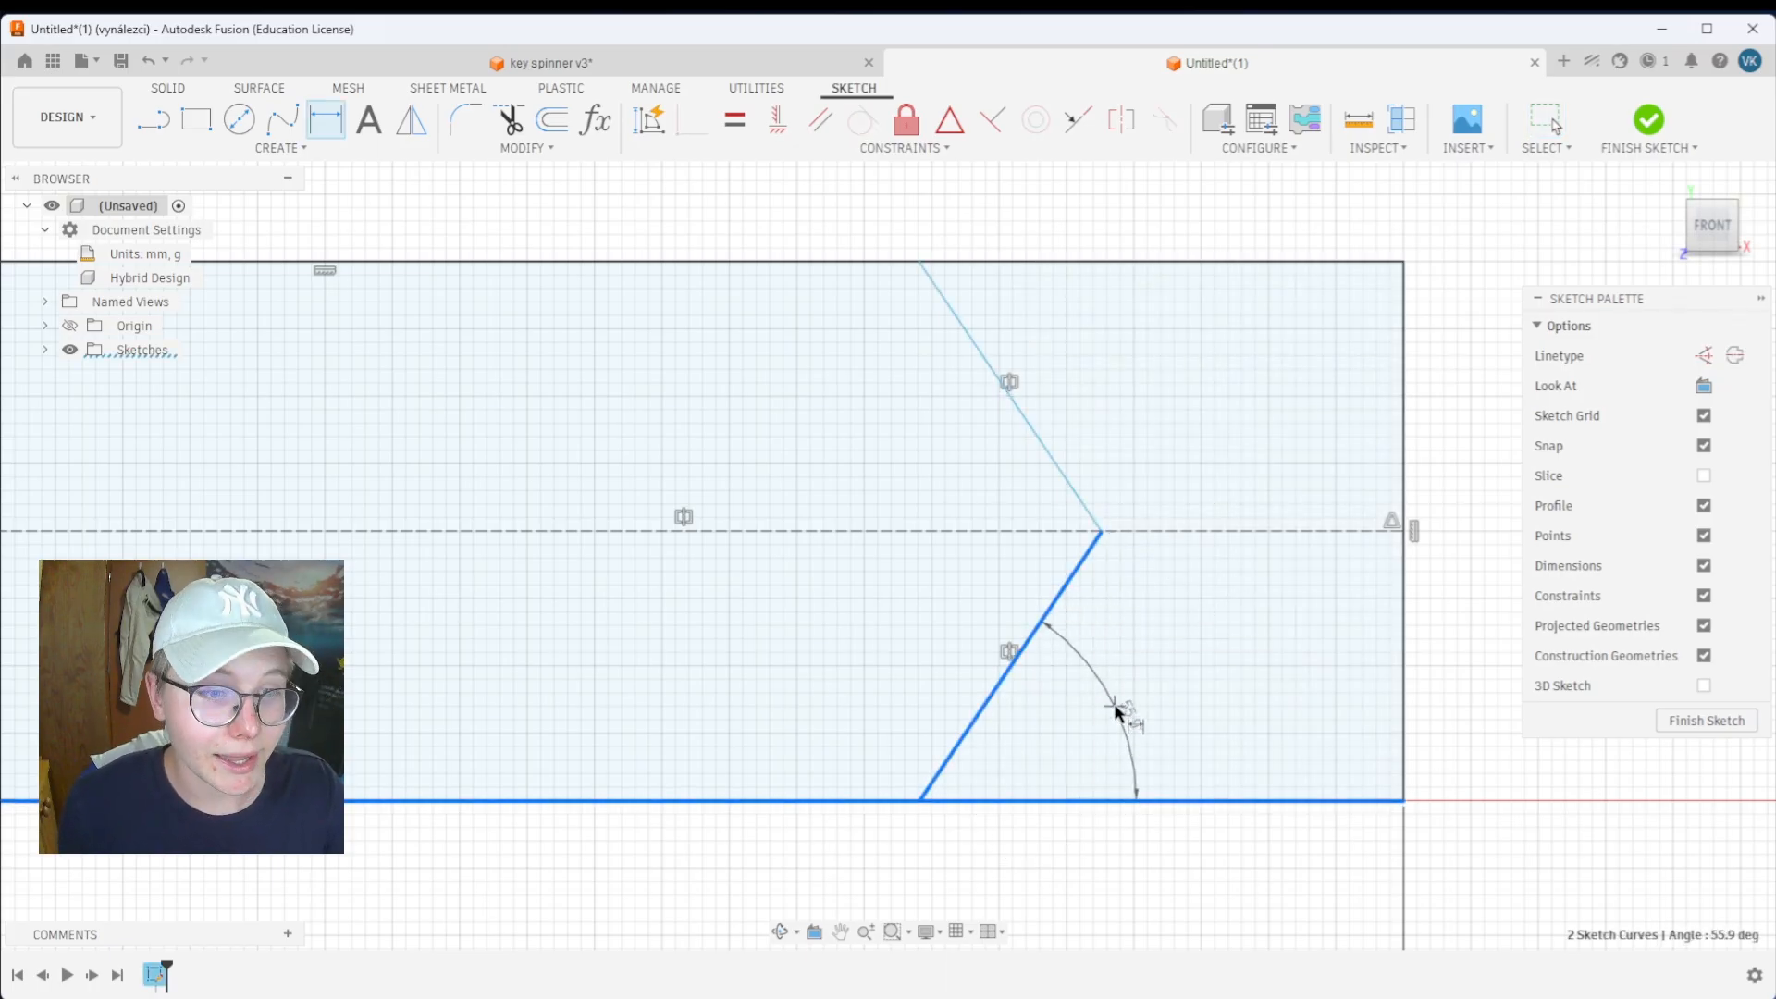
left_click(1117, 708)
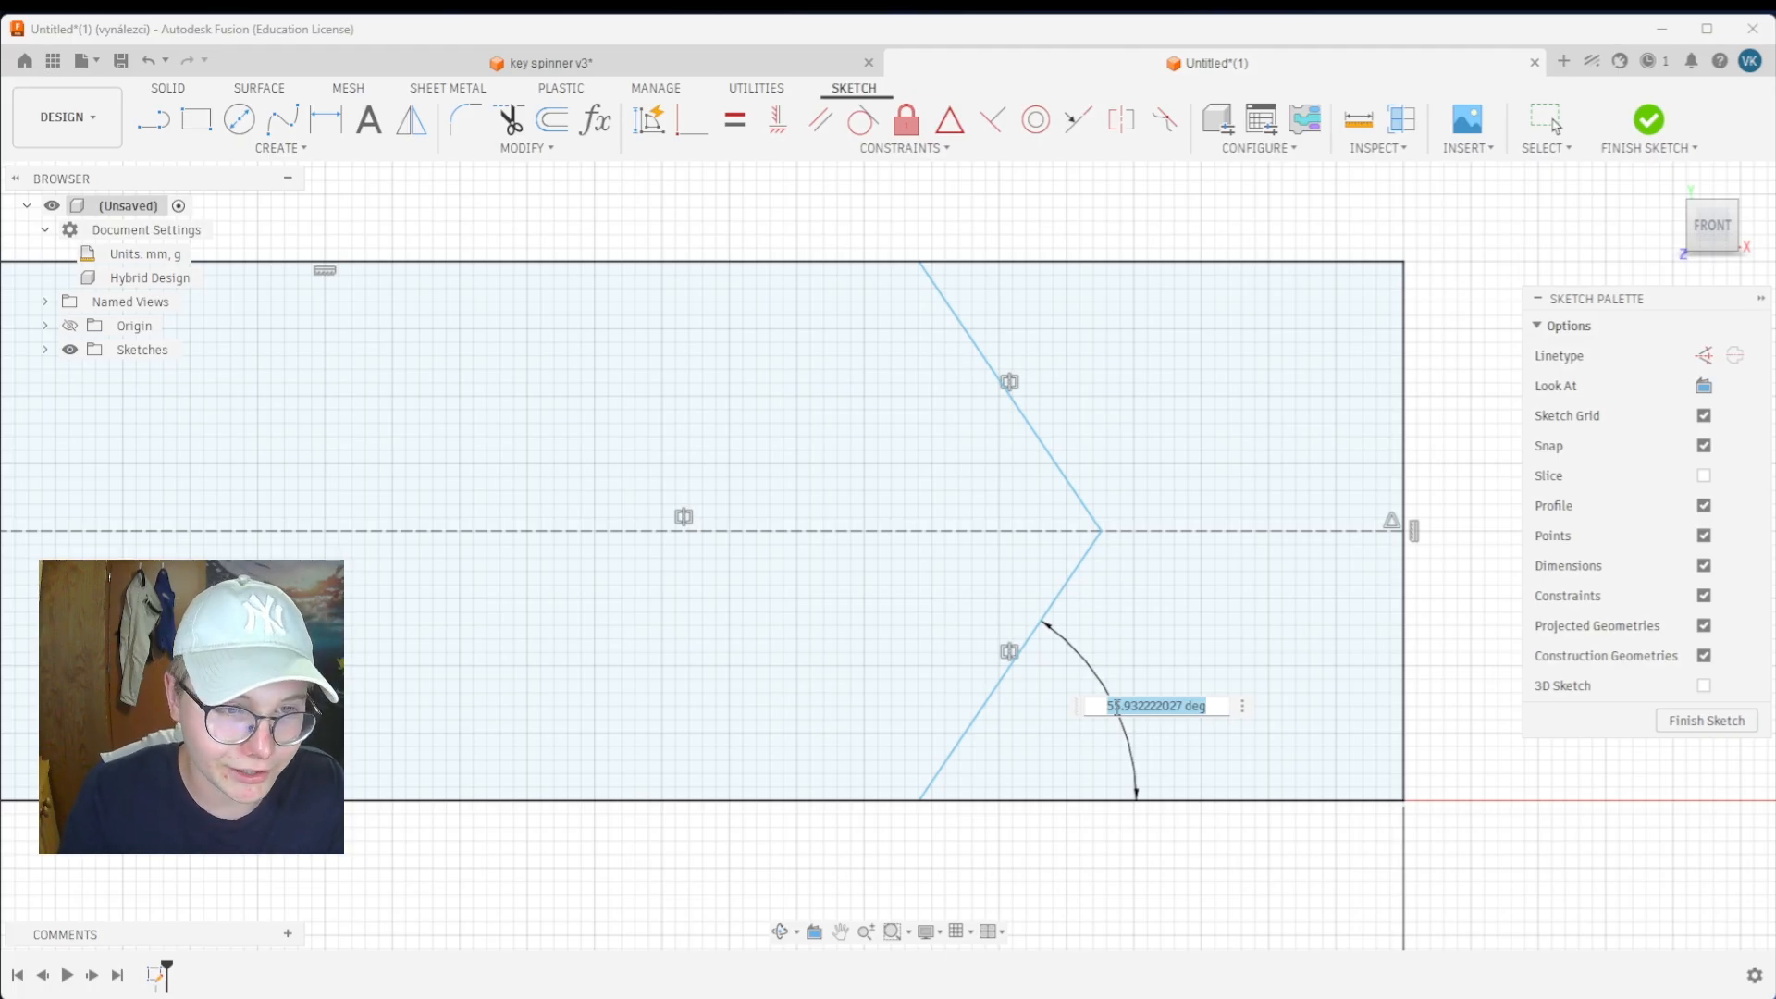
type("60")
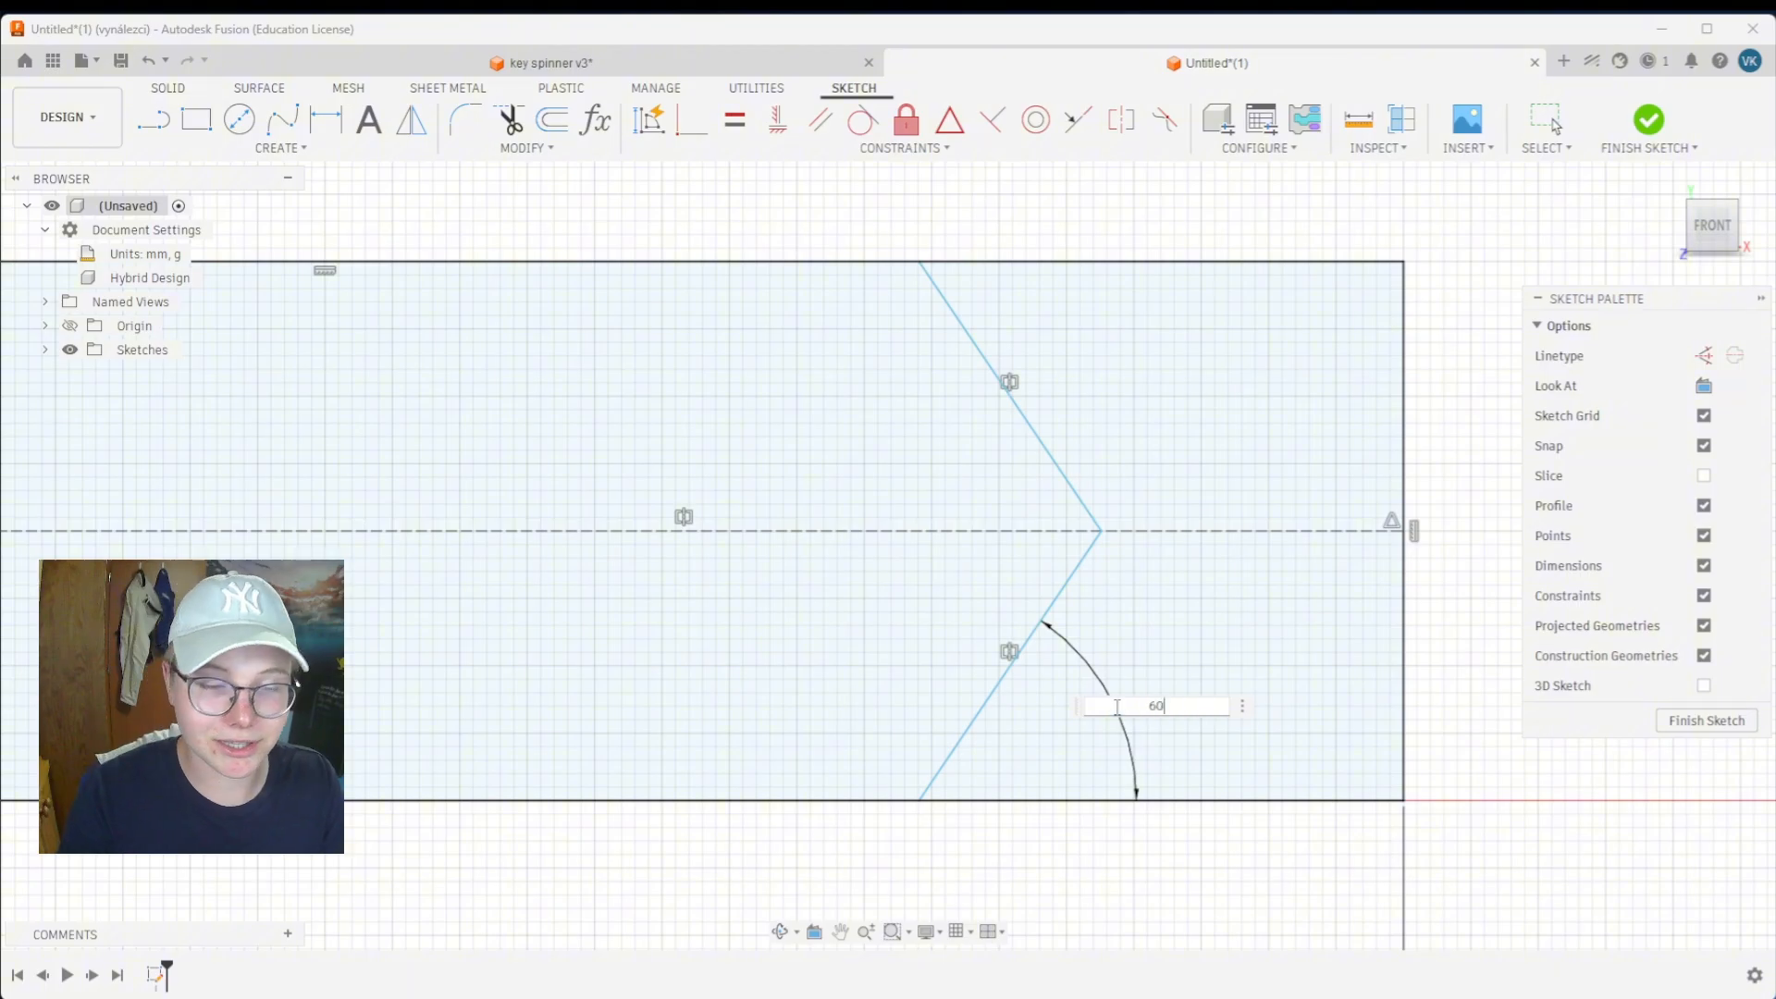
key("Return")
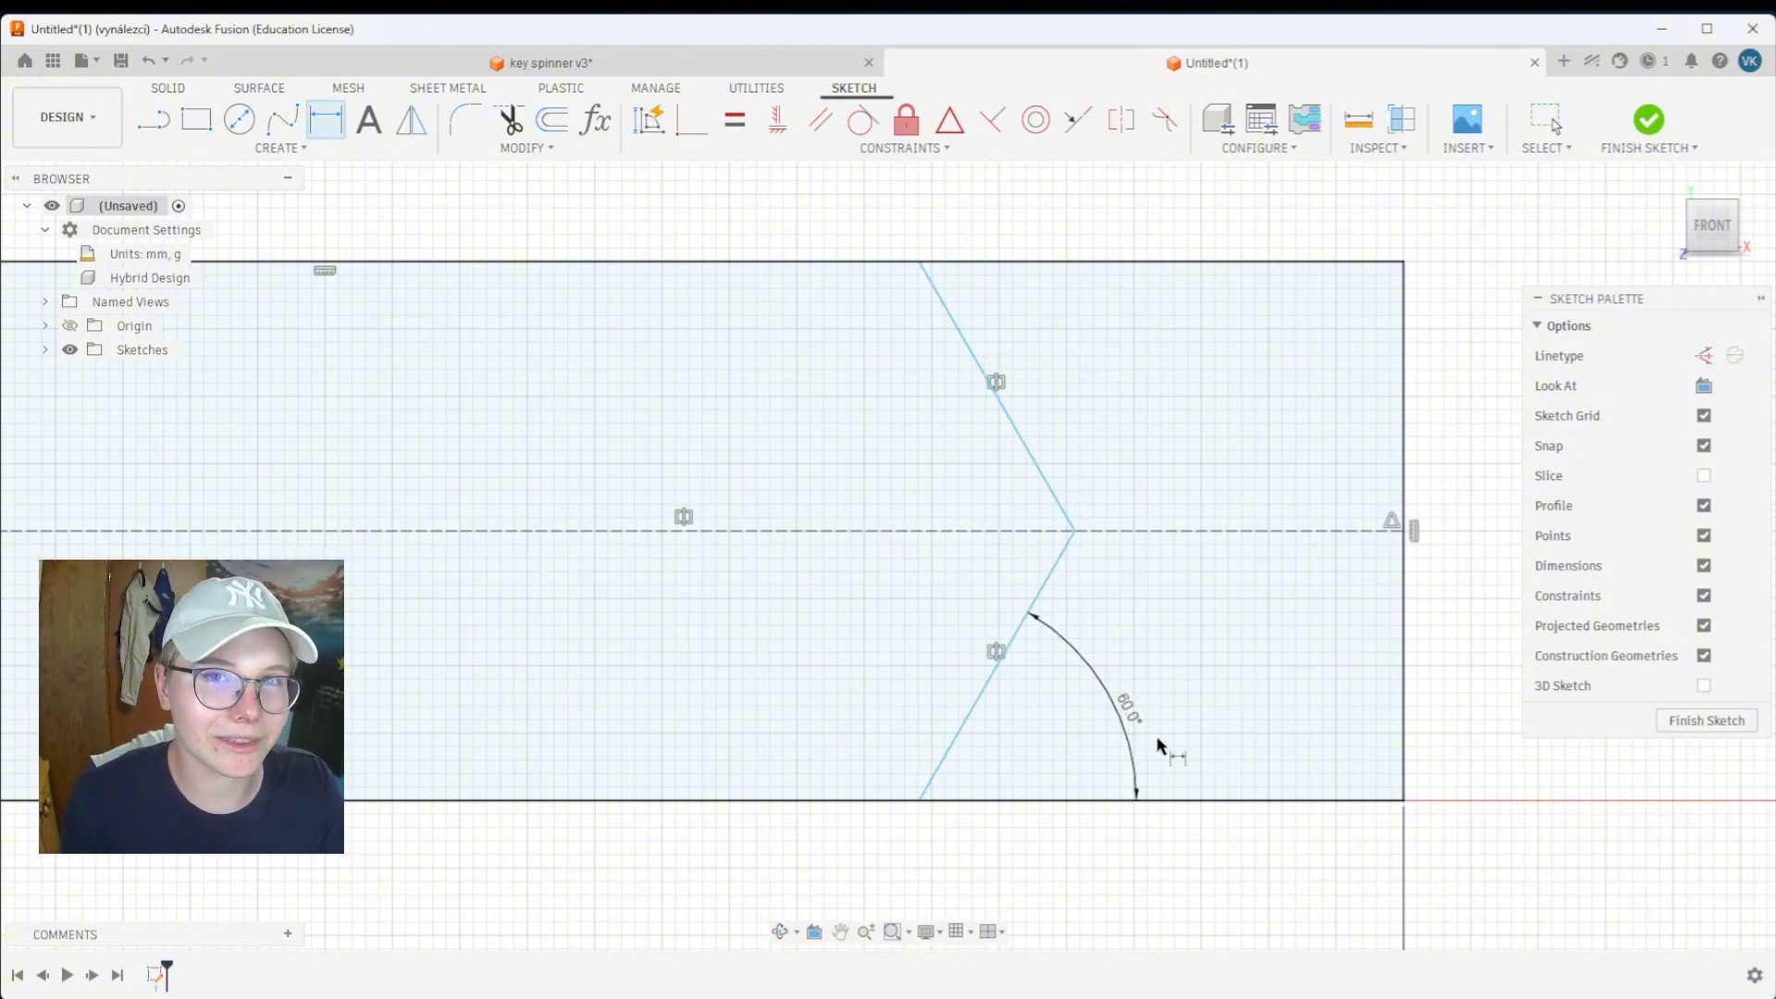
scroll(1142, 712, "up", 3)
scroll(1143, 714, "down", 4)
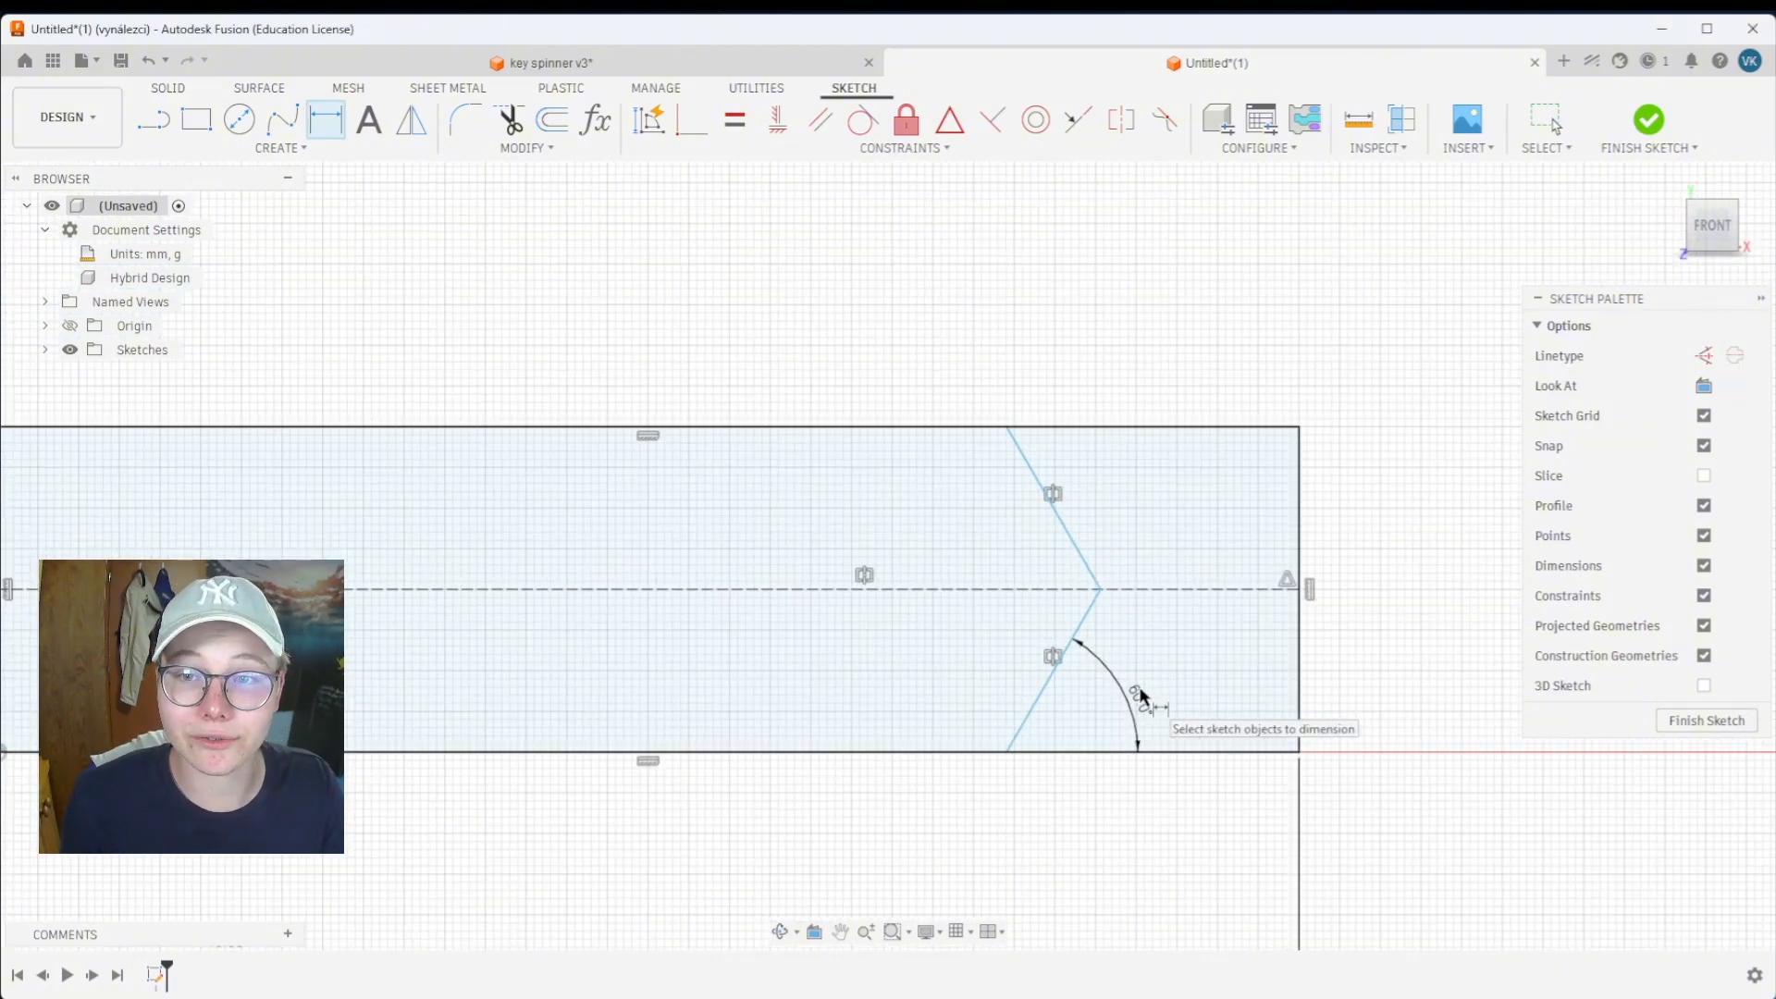
key("Escape")
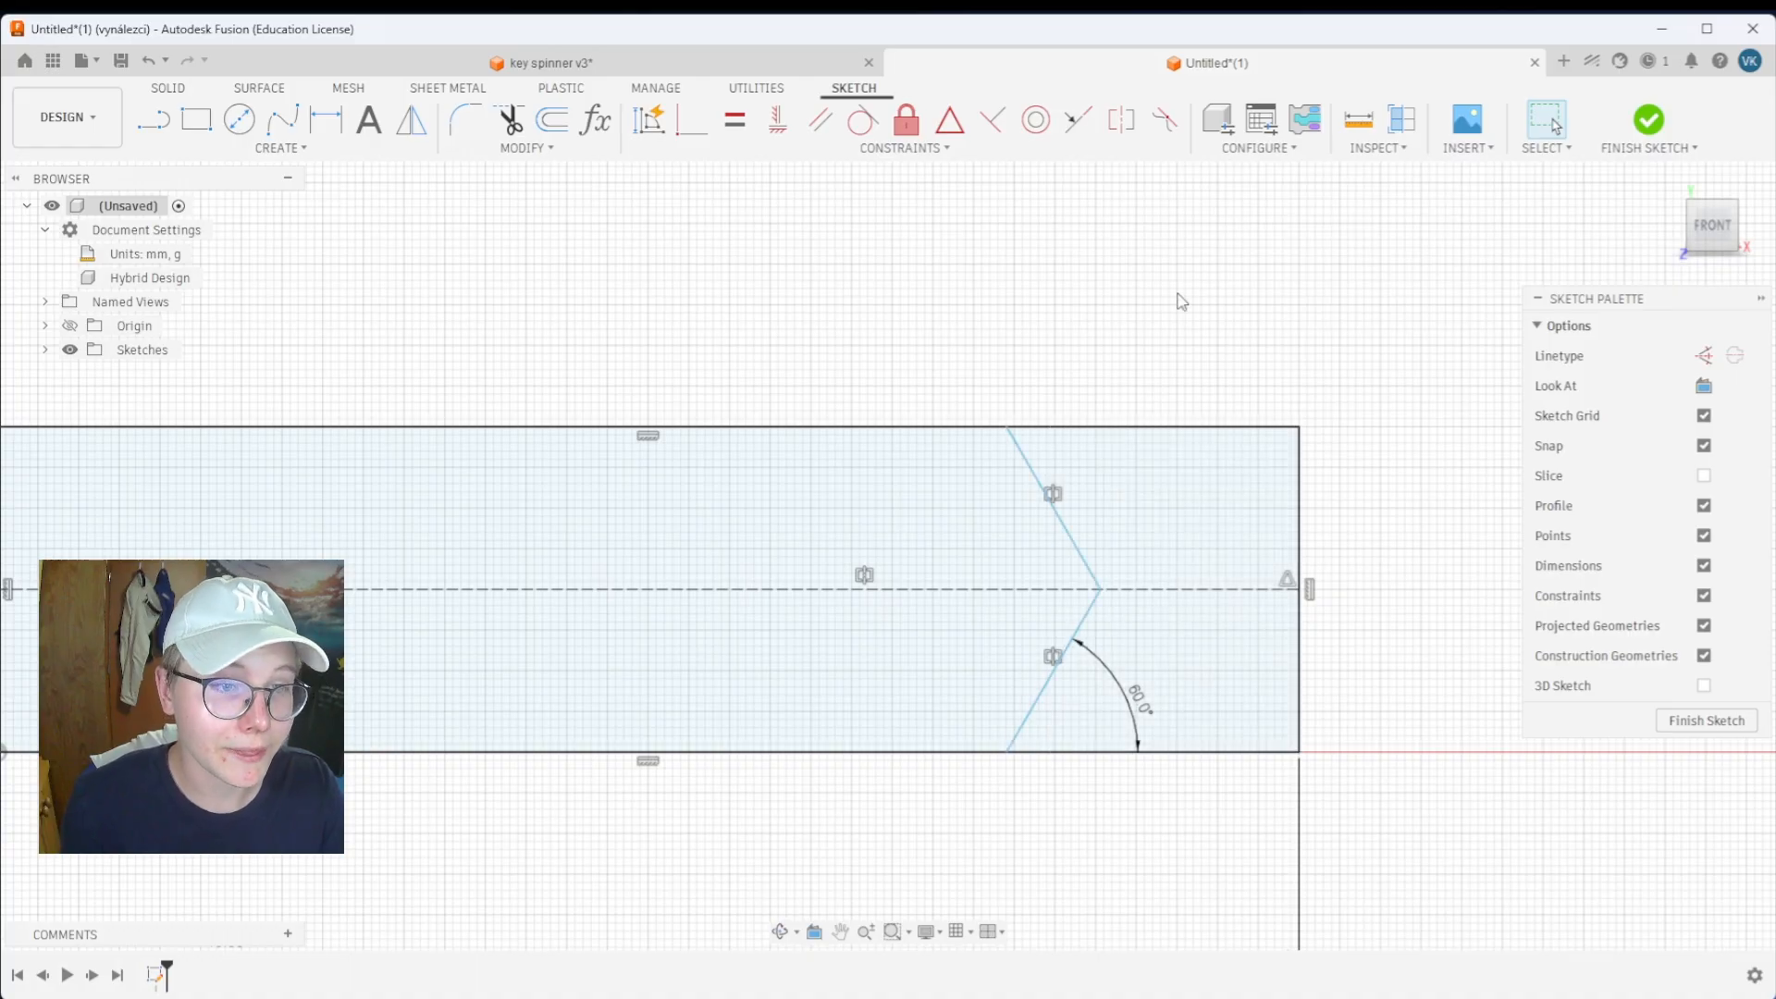
Dimension the distance from the slanted lines' upper endpoint to the rectangle's top-right corner and set it to 4 mm
key("d")
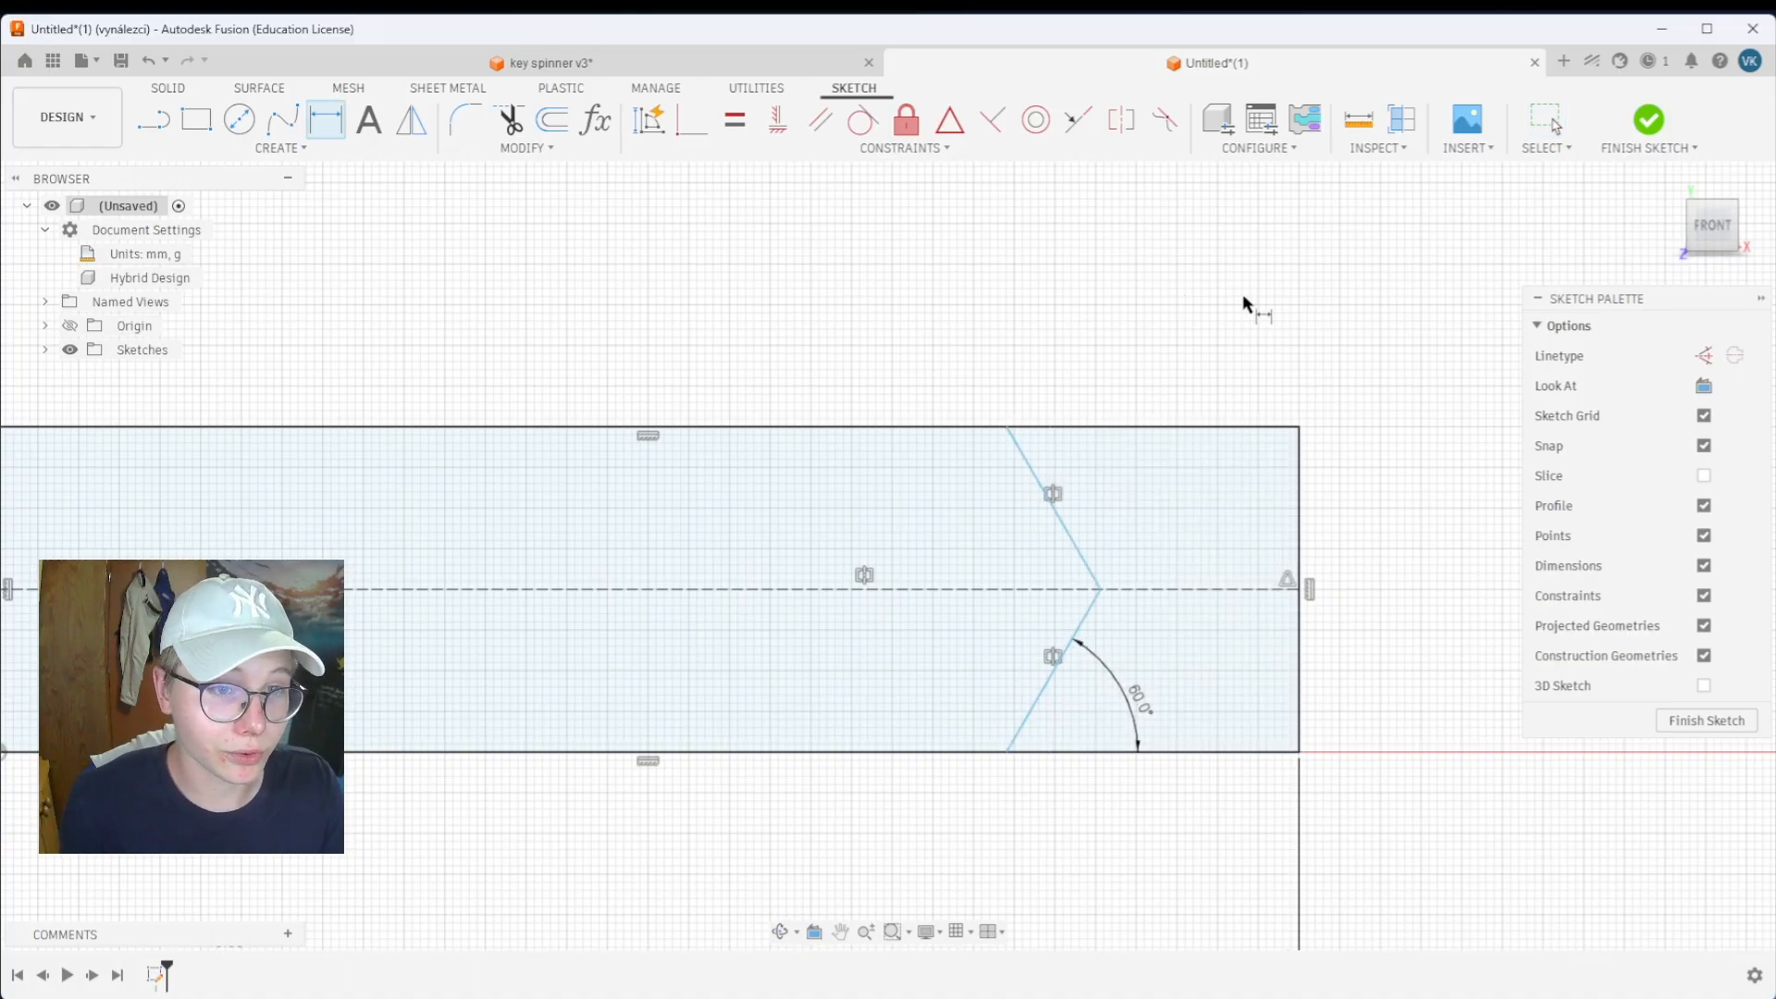
left_click(1008, 428)
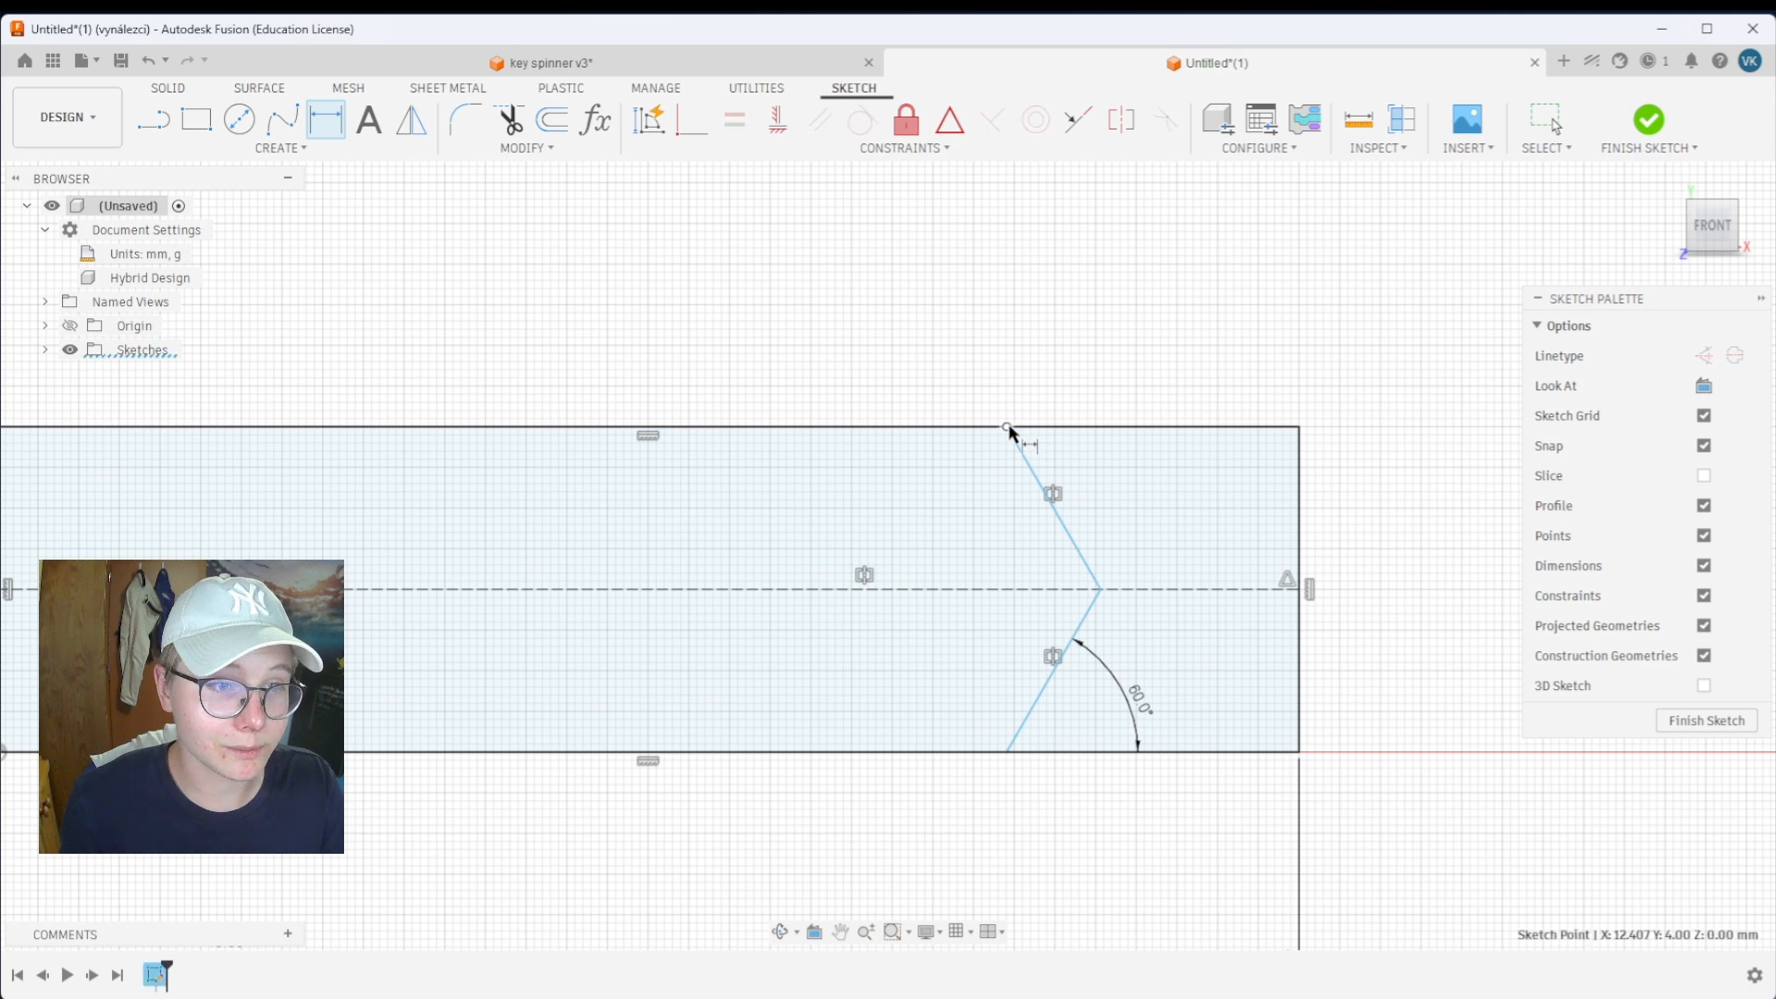
left_click(1299, 427)
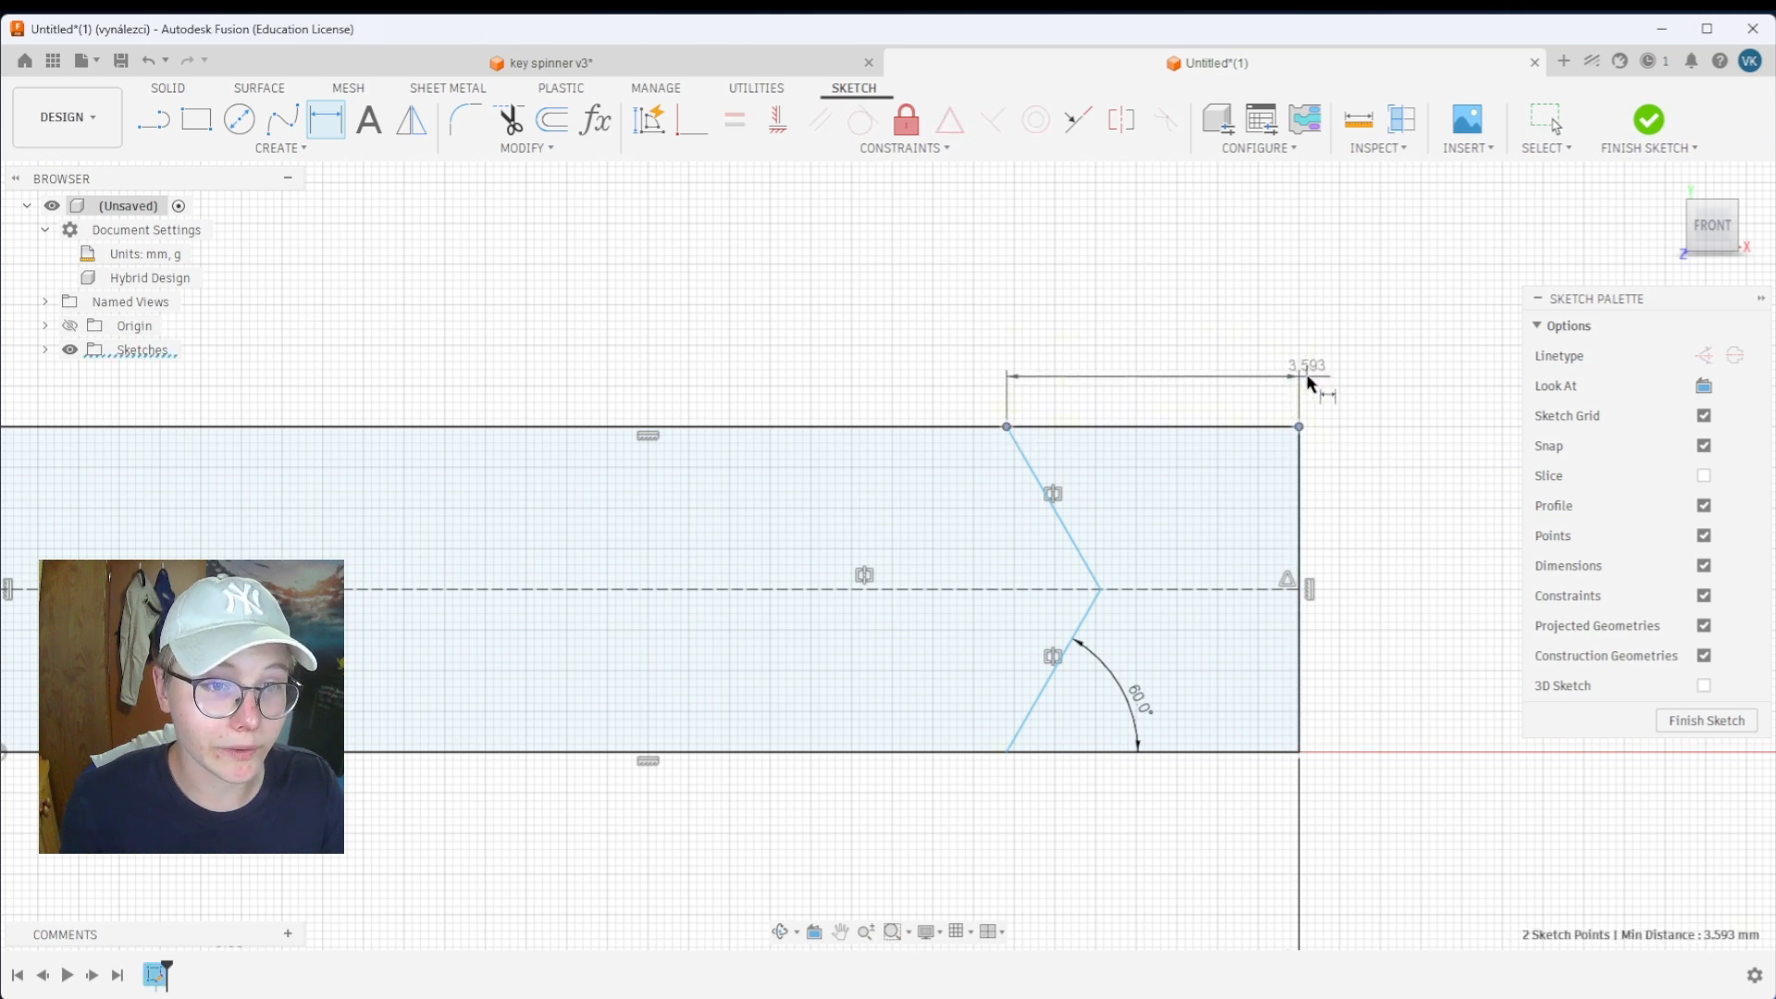
left_click(1240, 334)
type("4")
key("Return")
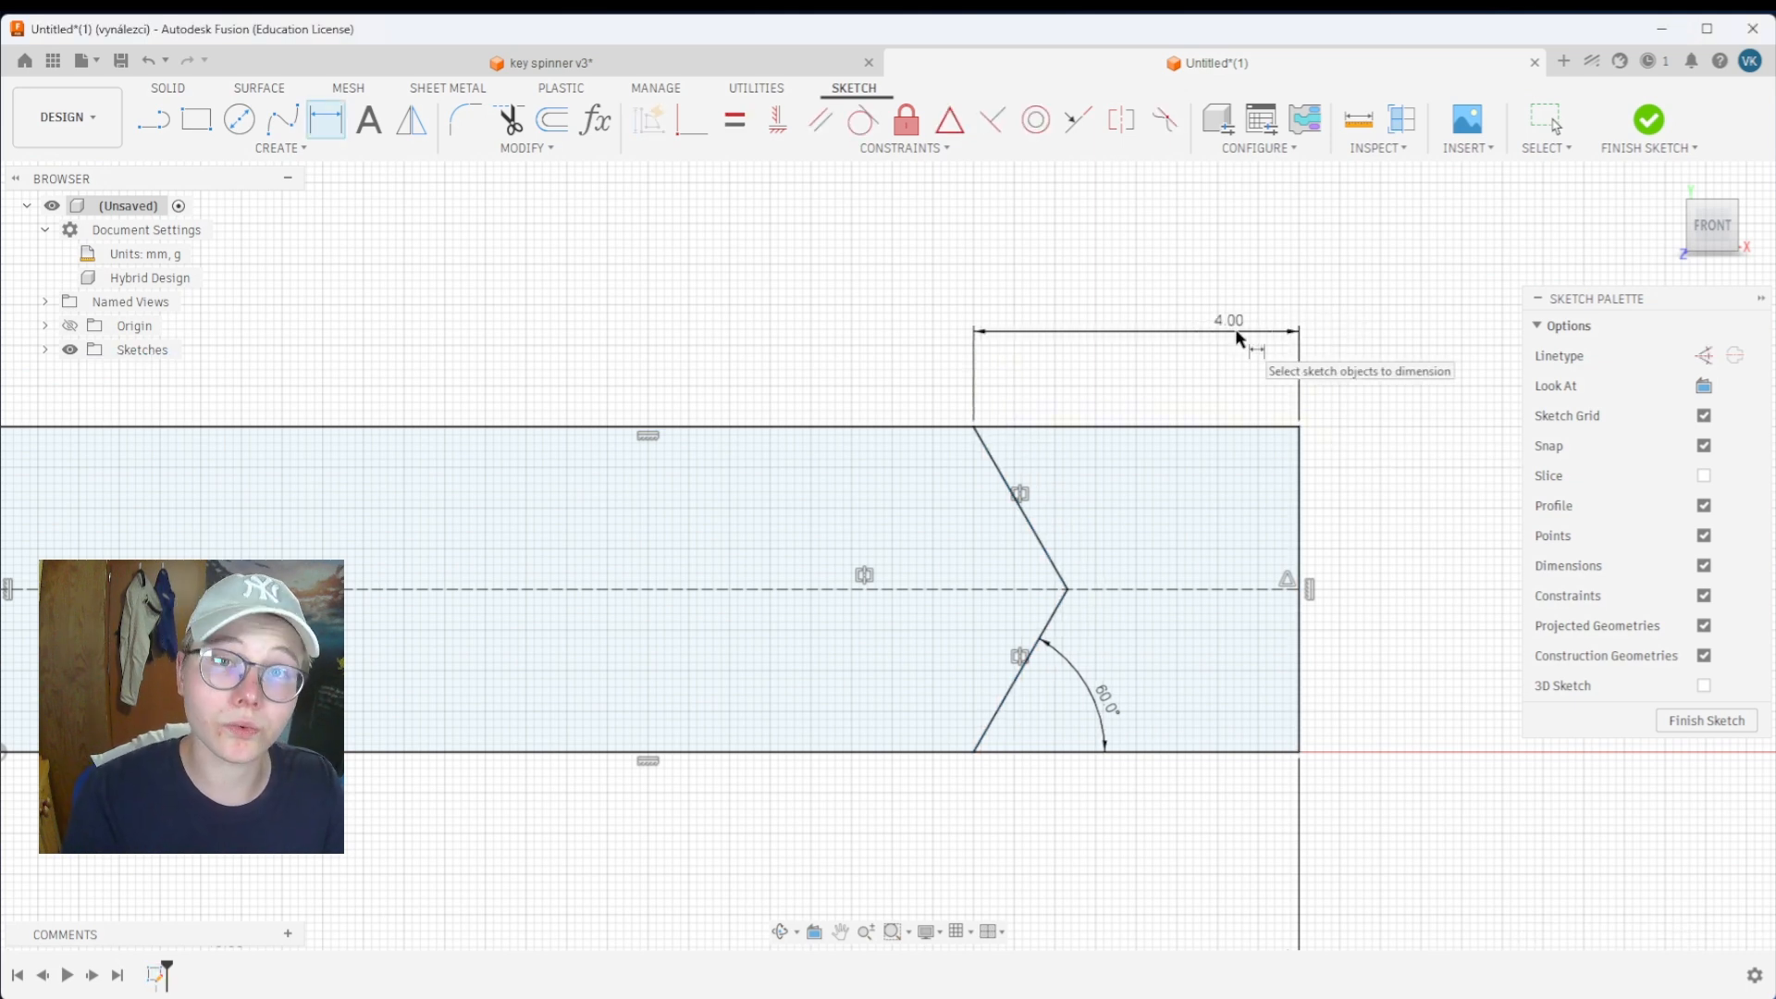
key("Escape")
Offset the V-shaped pair of slanted lines by 0.2 mm toward the origin side of the rectangle
scroll(1083, 473, "down", 2)
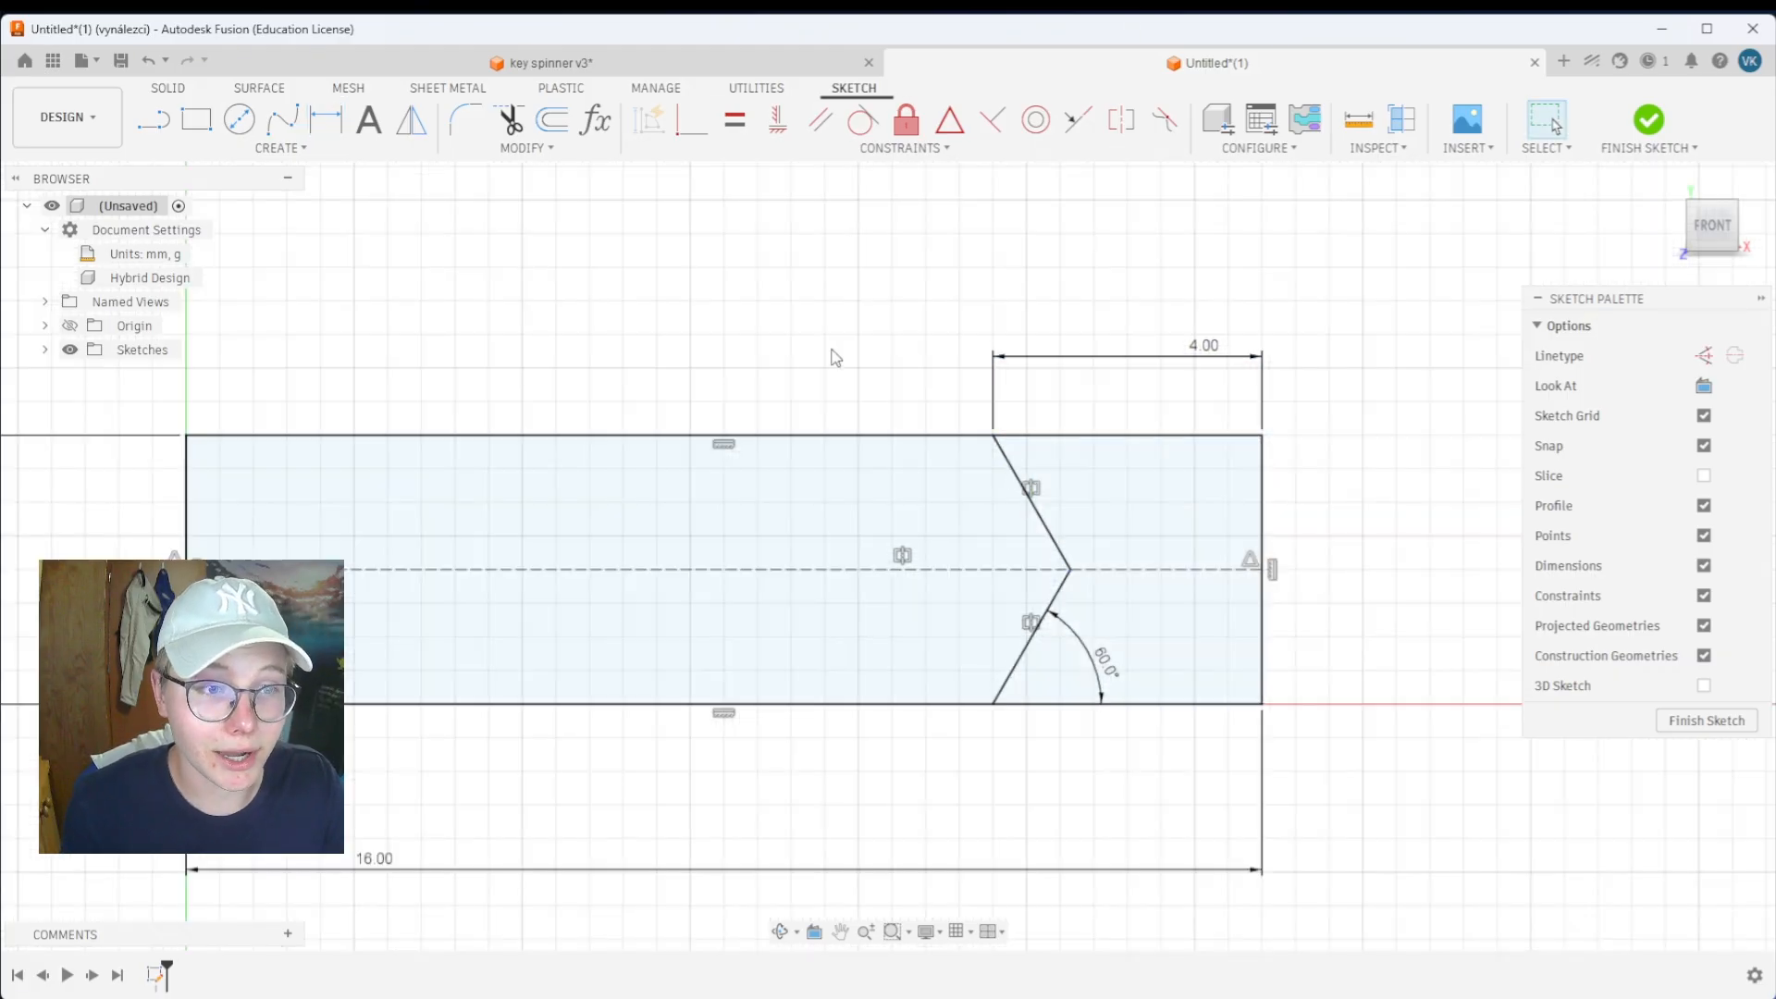
scroll(865, 390, "down", 1)
middle_click_drag(869, 393, 928, 440)
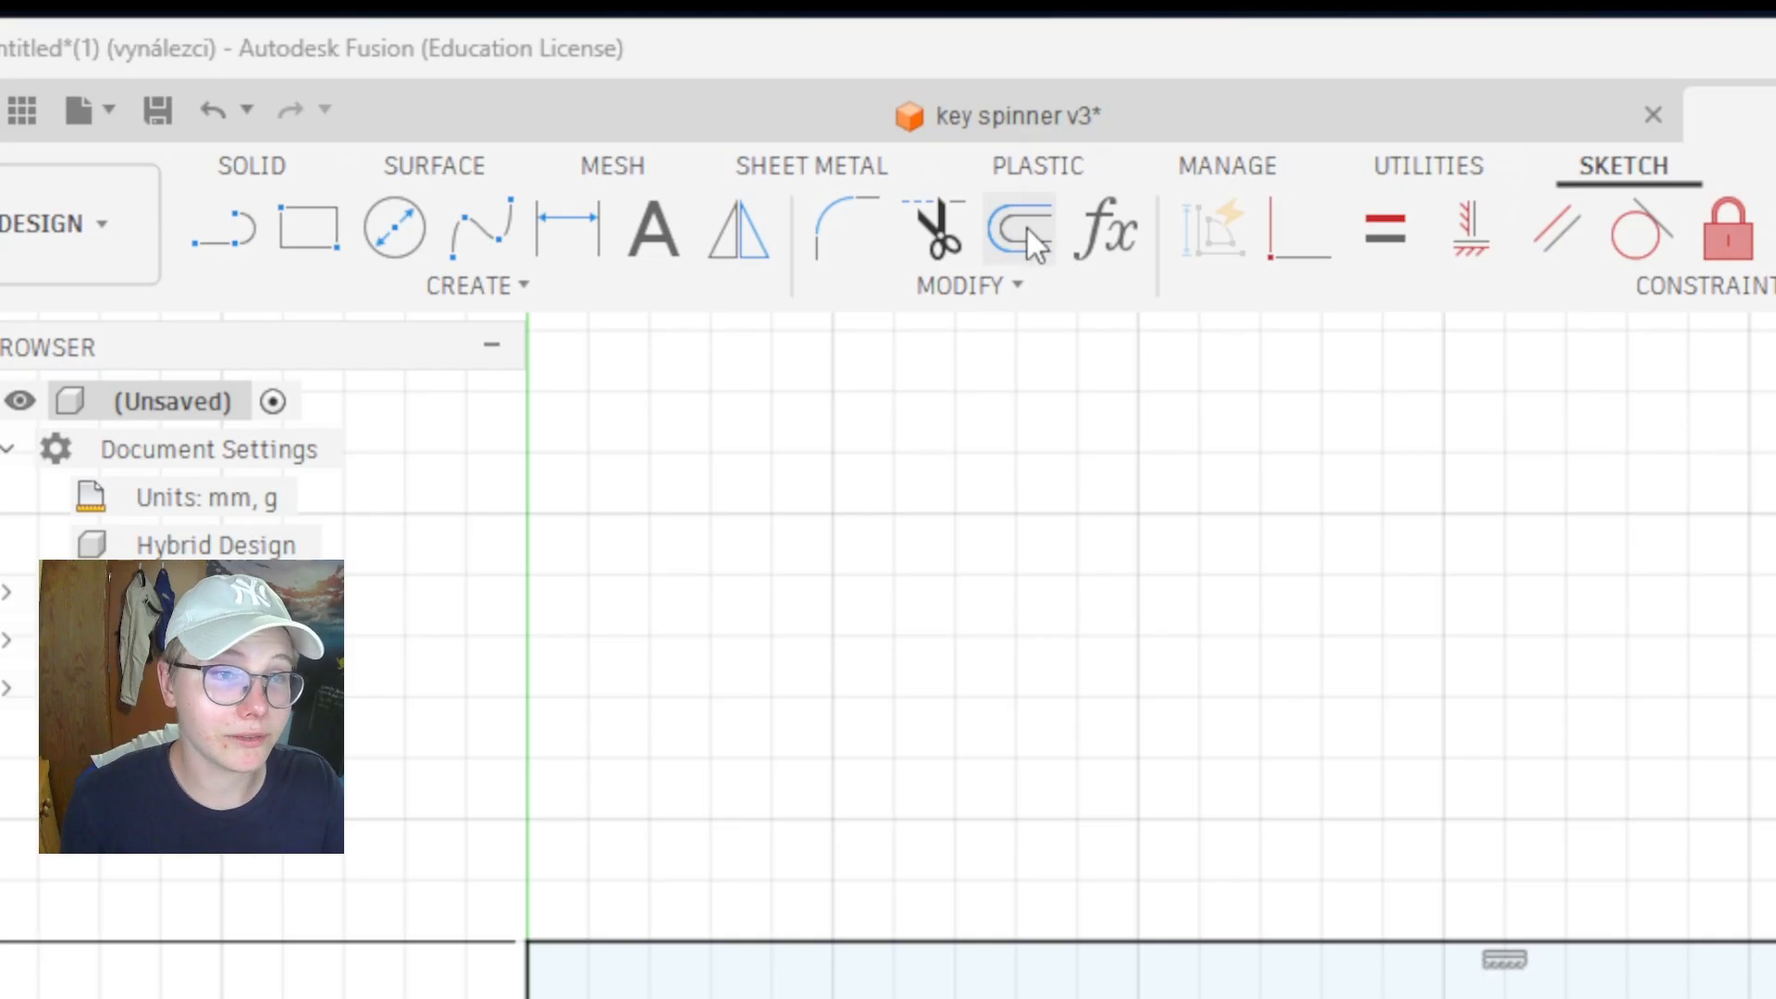
left_click(1030, 226)
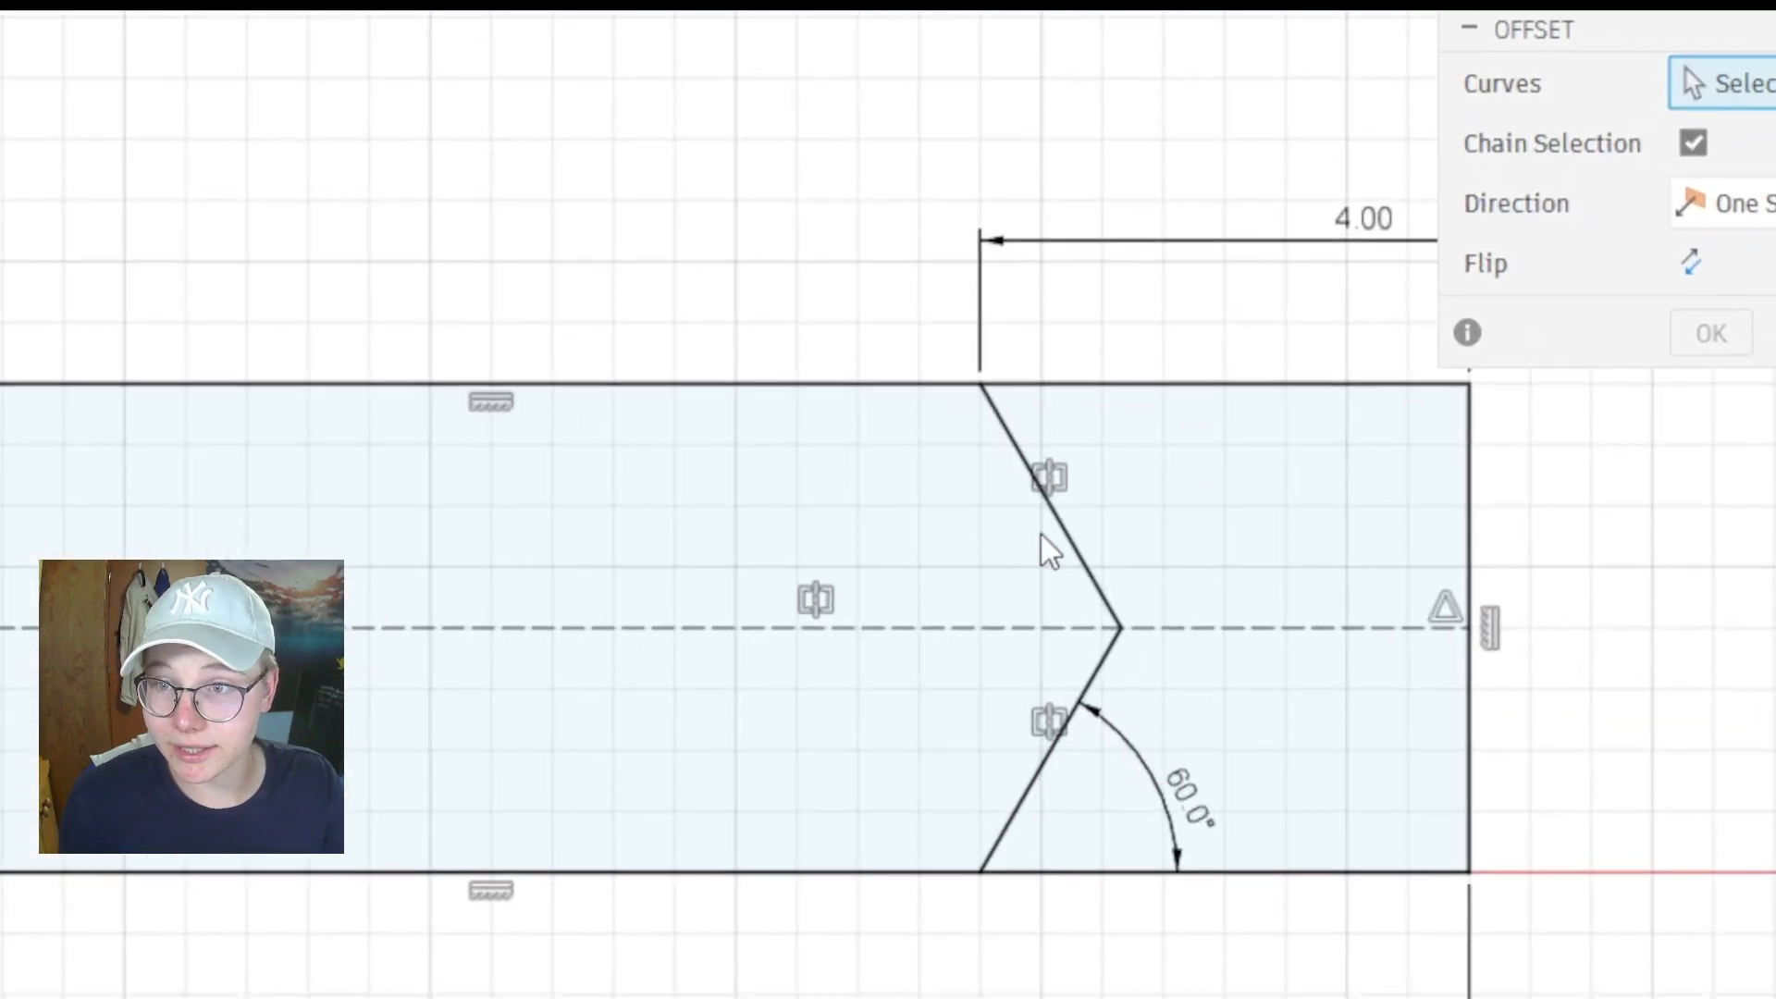
left_click(1076, 548)
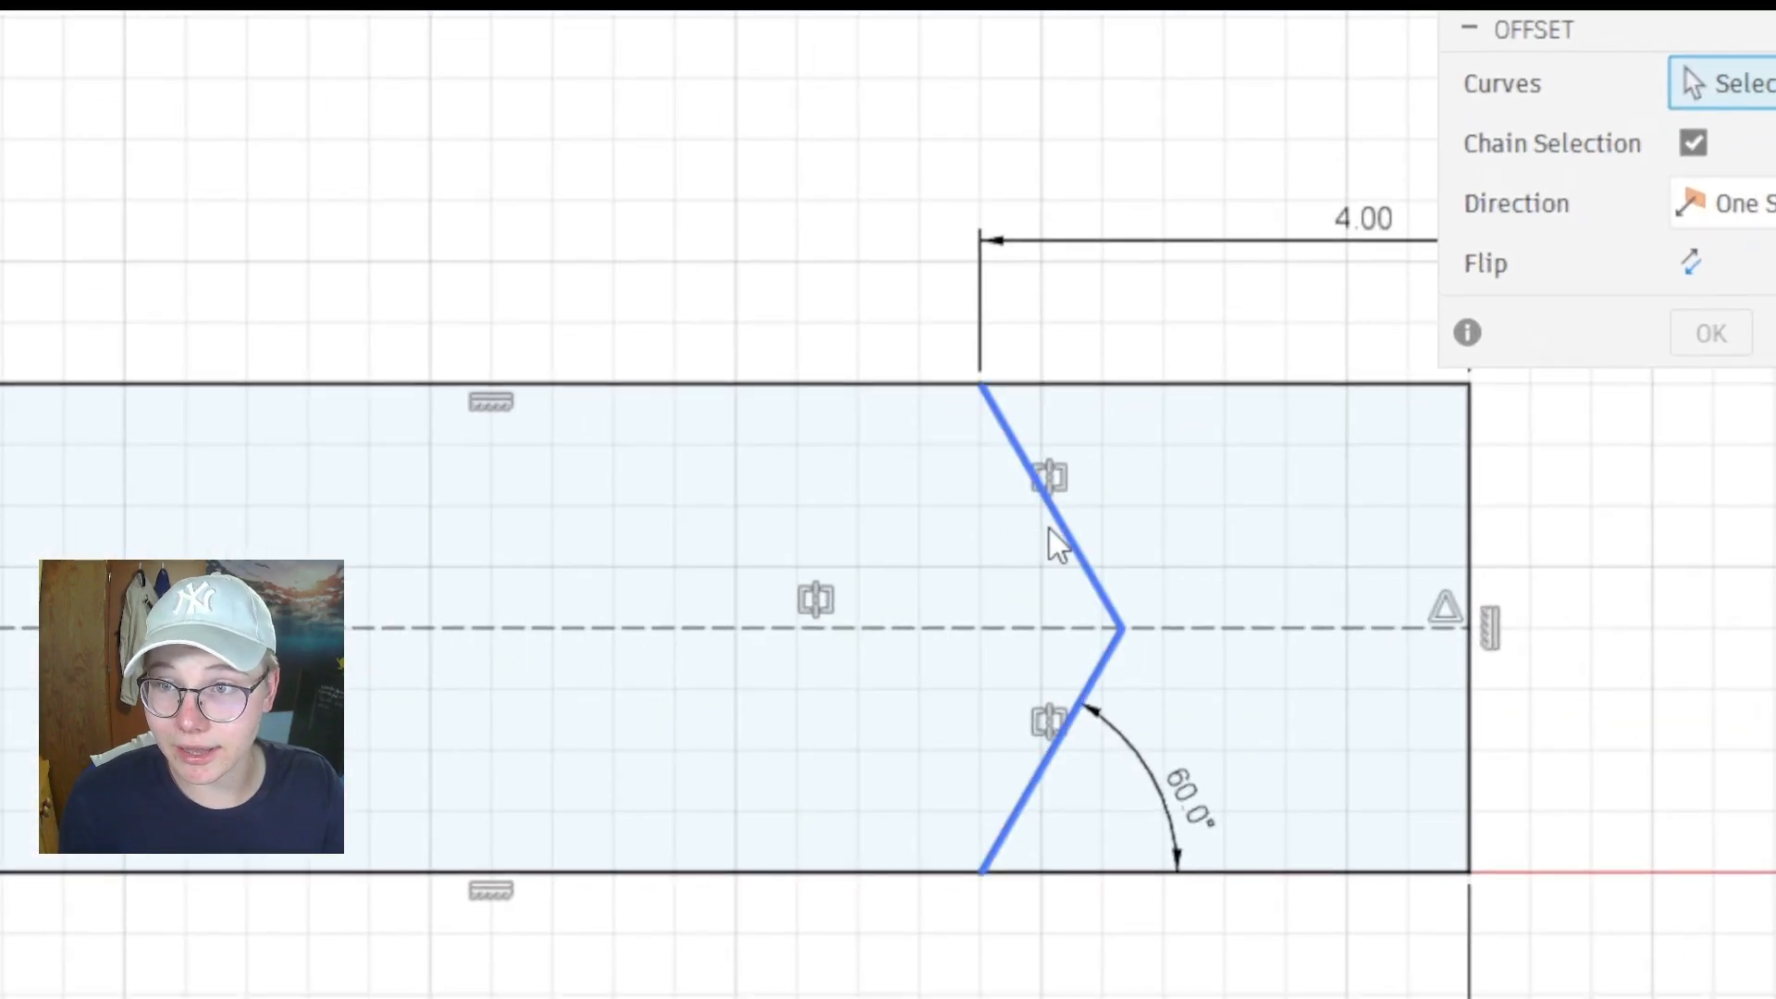
left_click_drag(1019, 534, 976, 554)
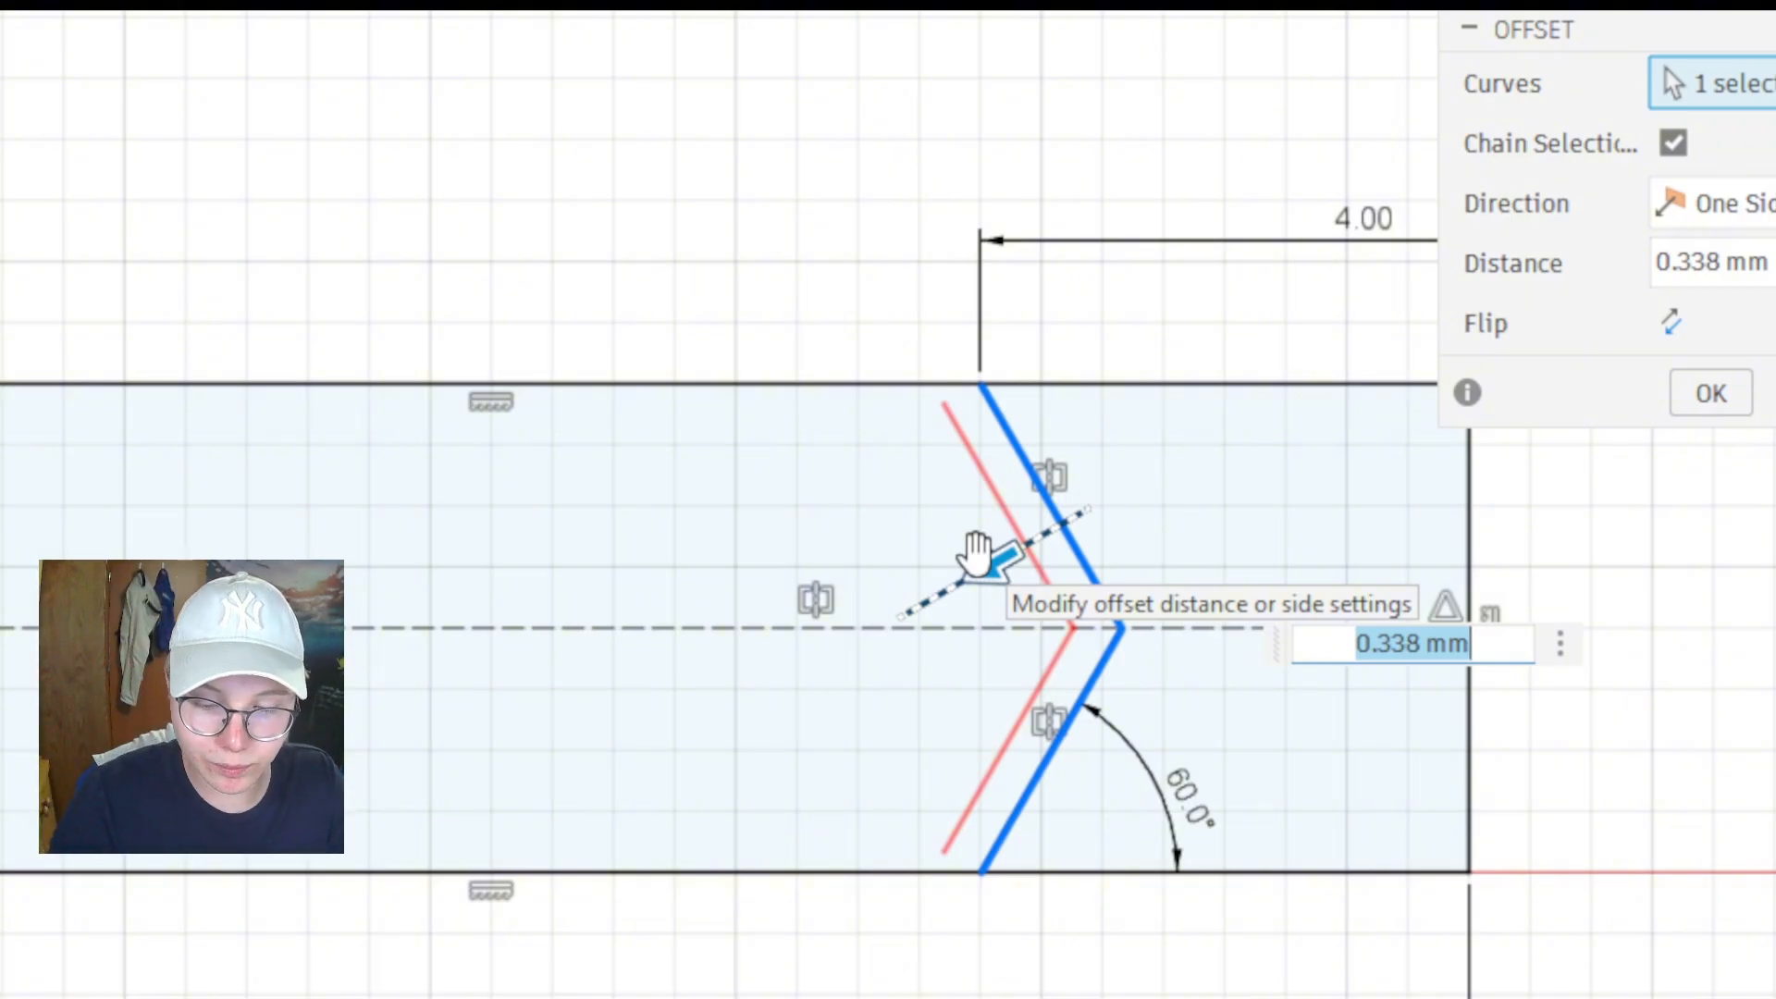
type("0,2")
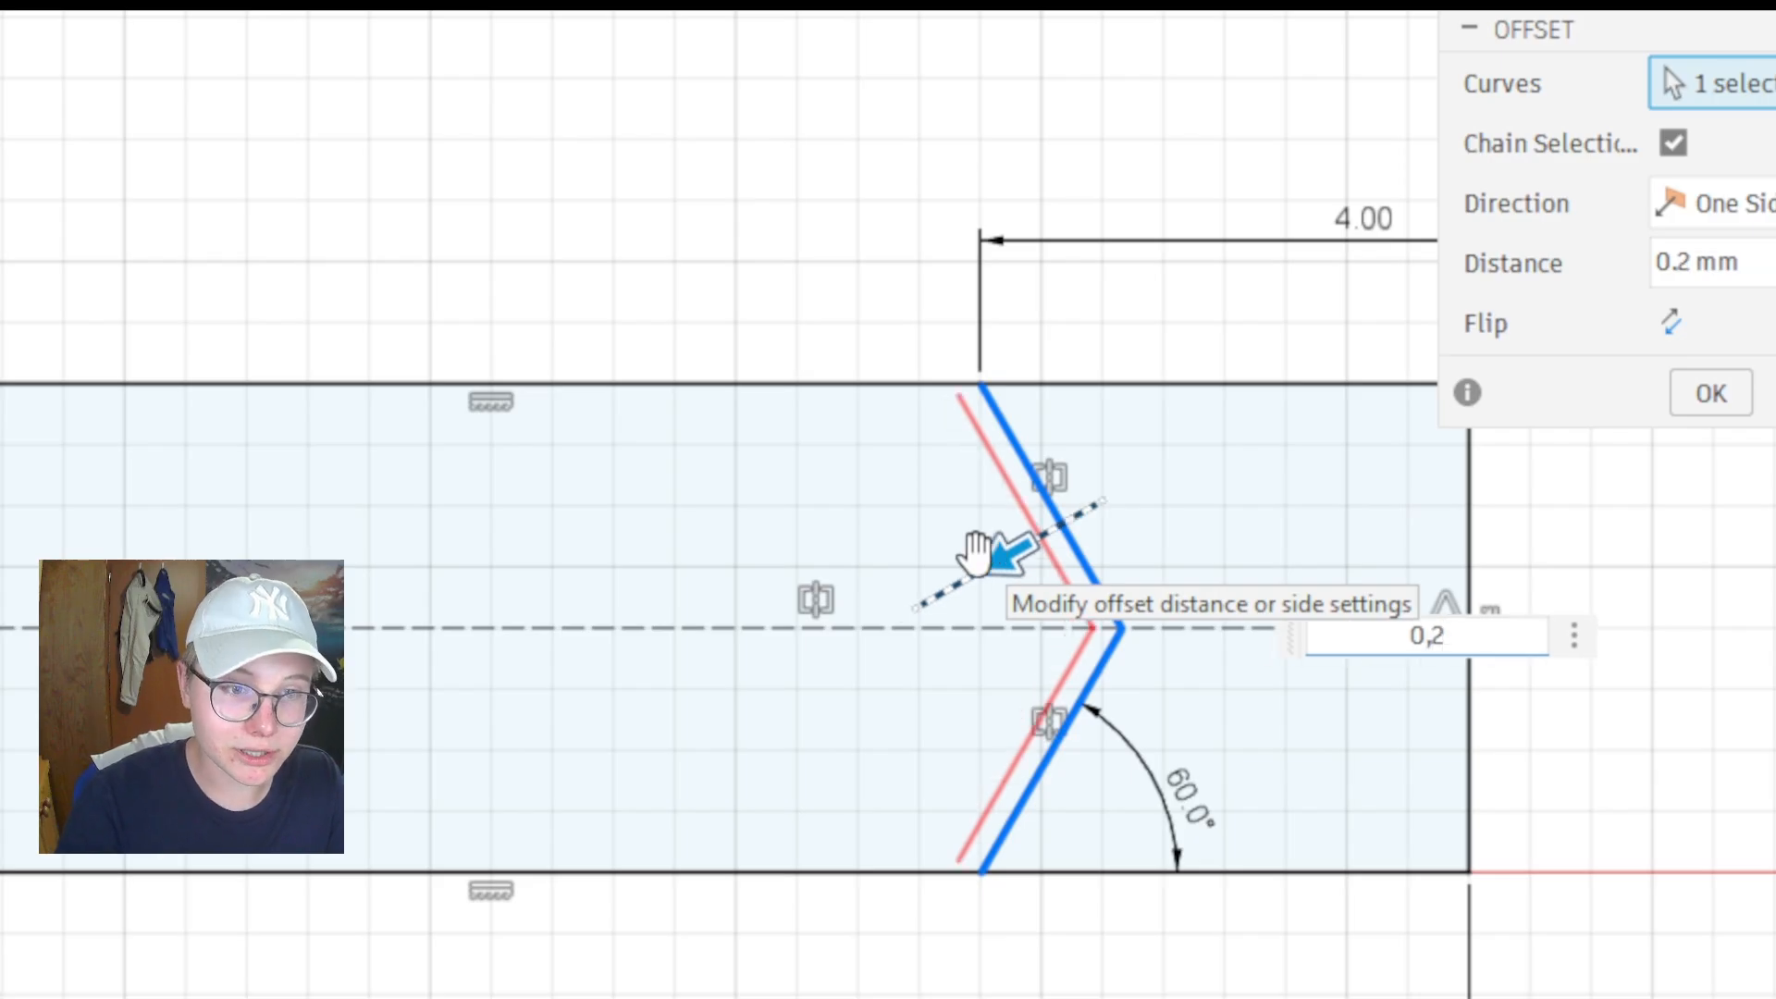
key("Return")
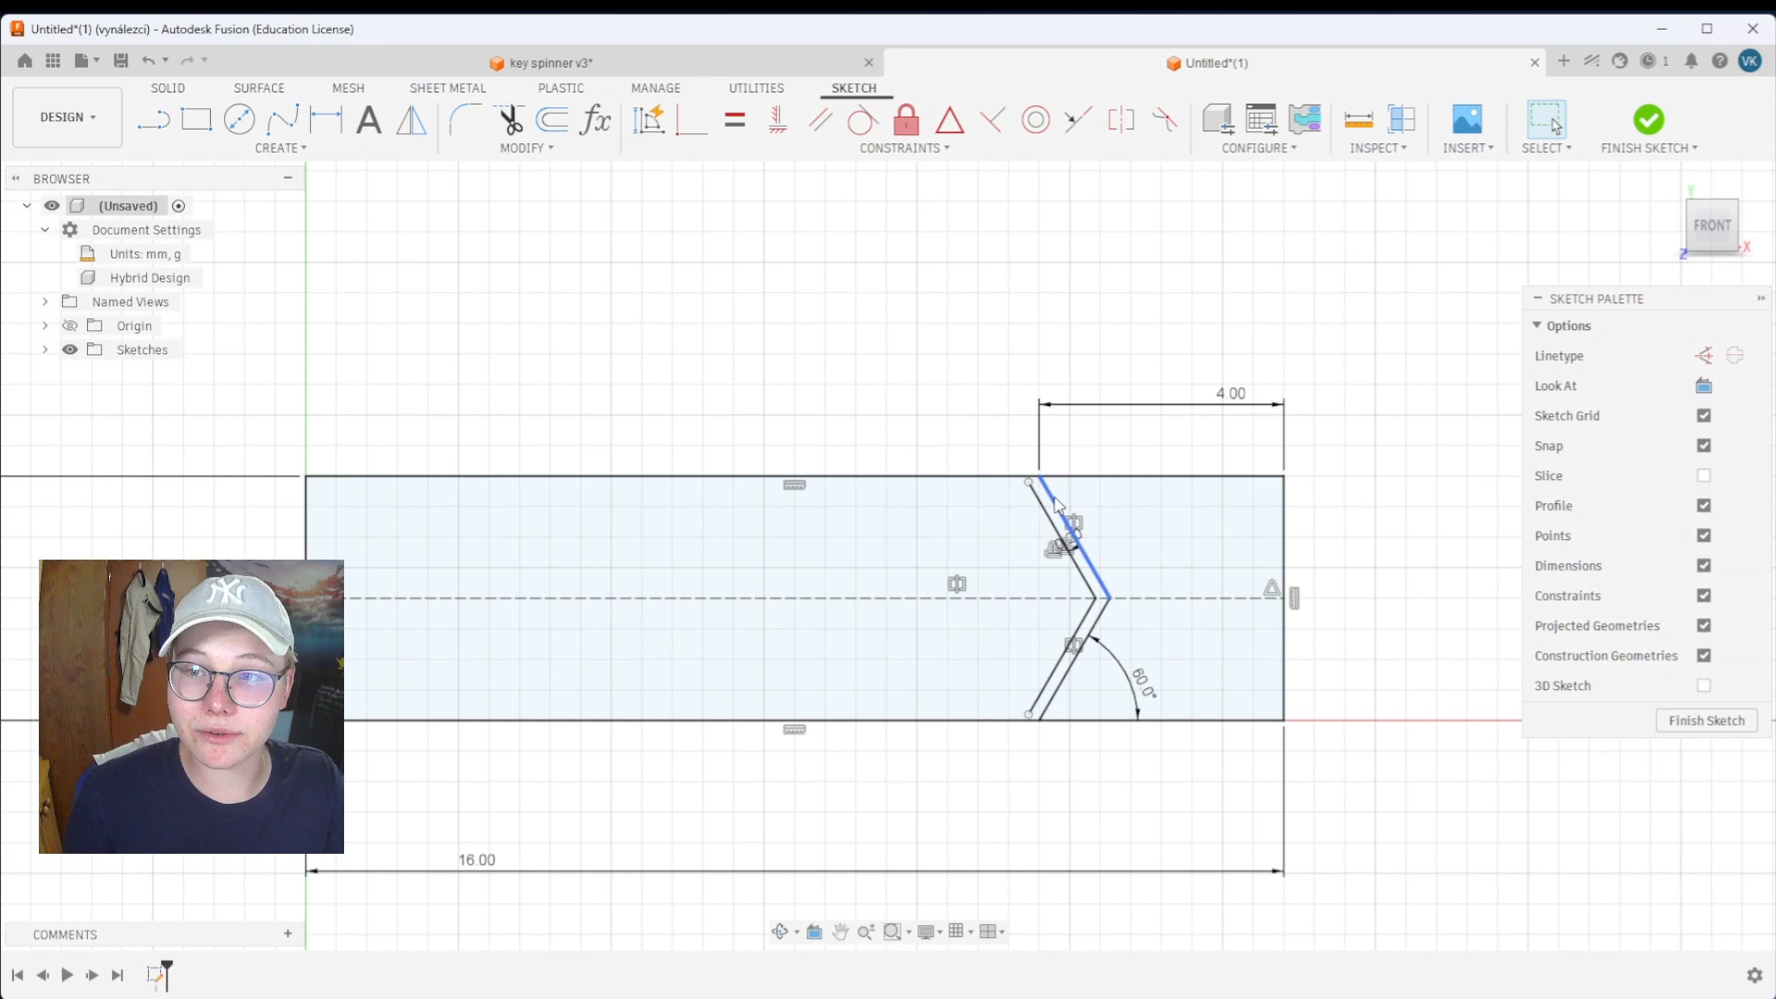
Extend the offset V's two open ends to the rectangle's top and bottom edges
scroll(1058, 504, "up", 10)
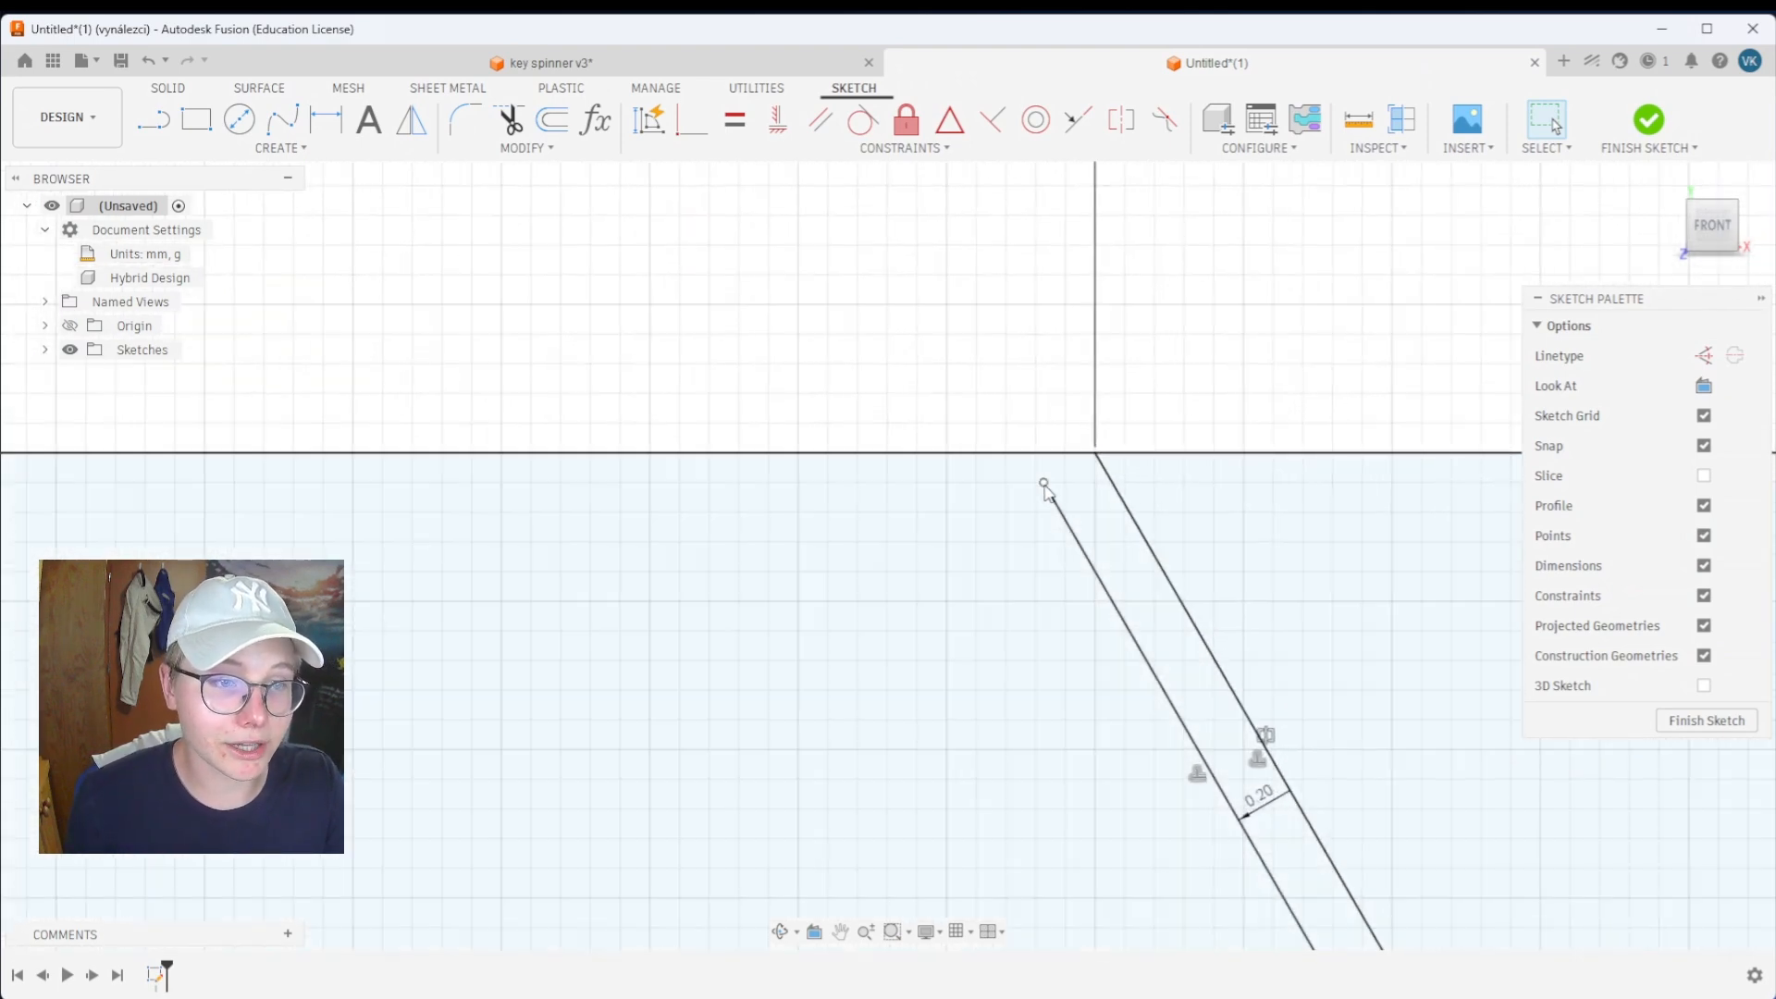
left_click_drag(1045, 488, 1031, 457)
scroll(1027, 453, "down", 4)
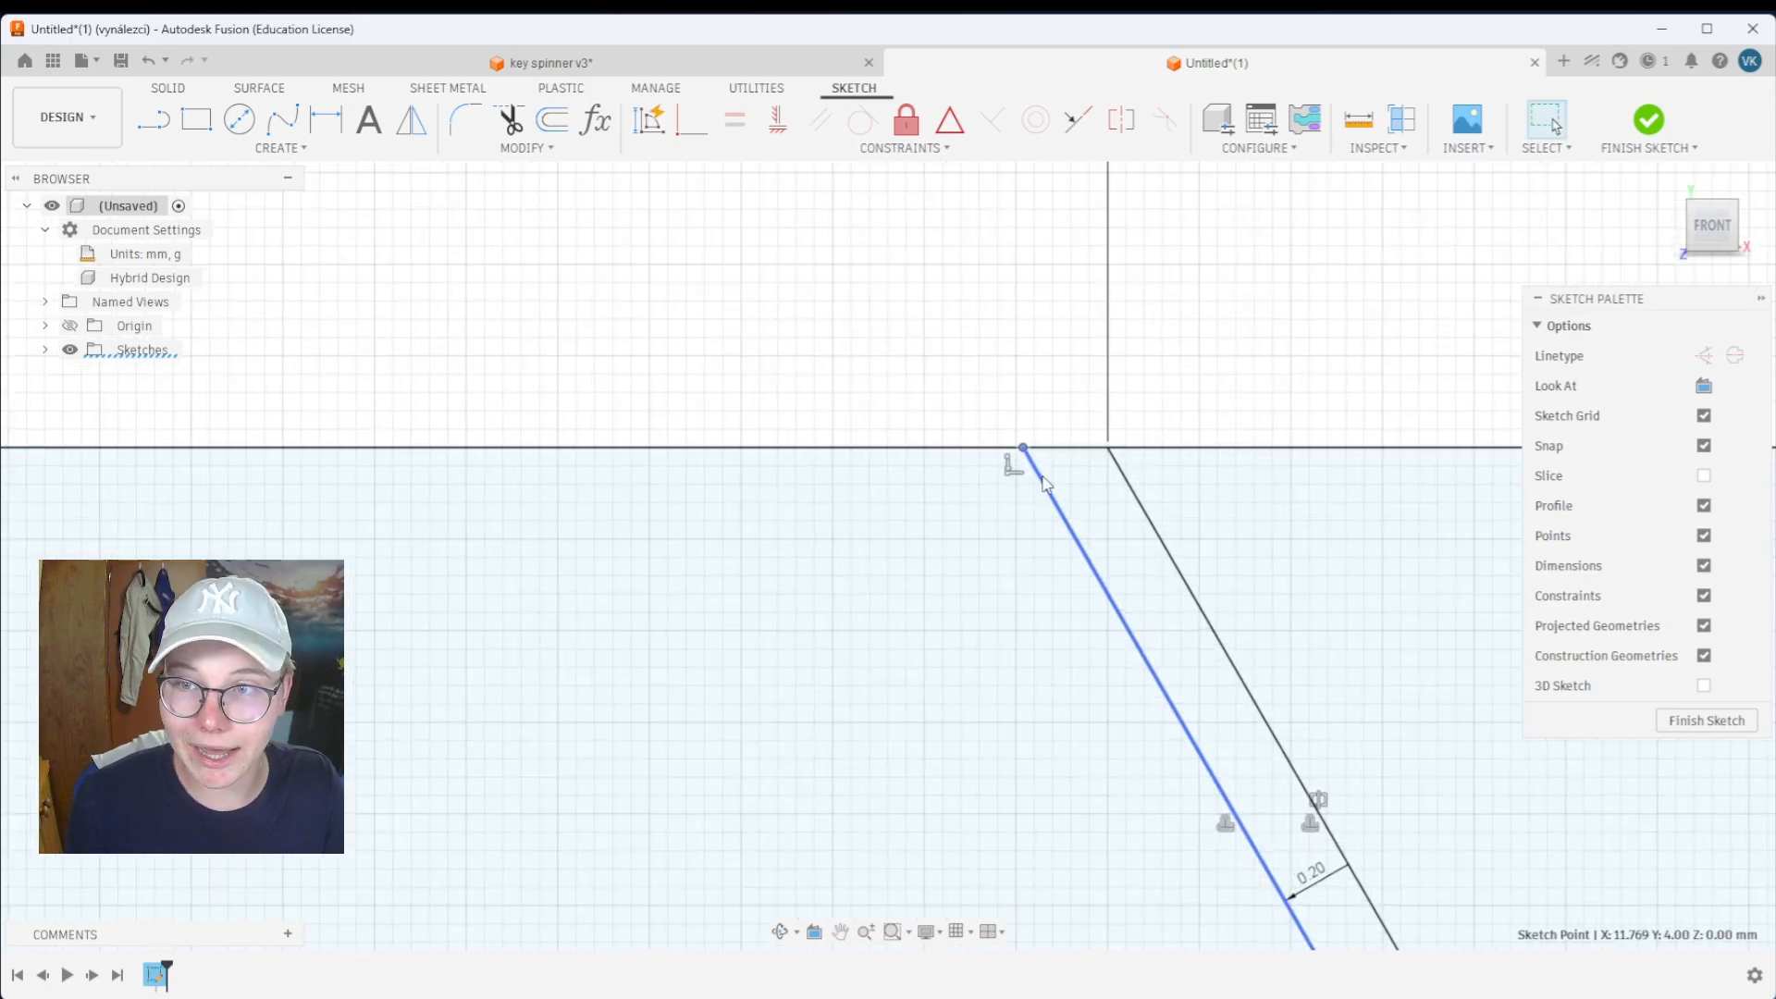
scroll(1035, 583, "down", 3)
middle_click_drag(1019, 869, 1070, 744)
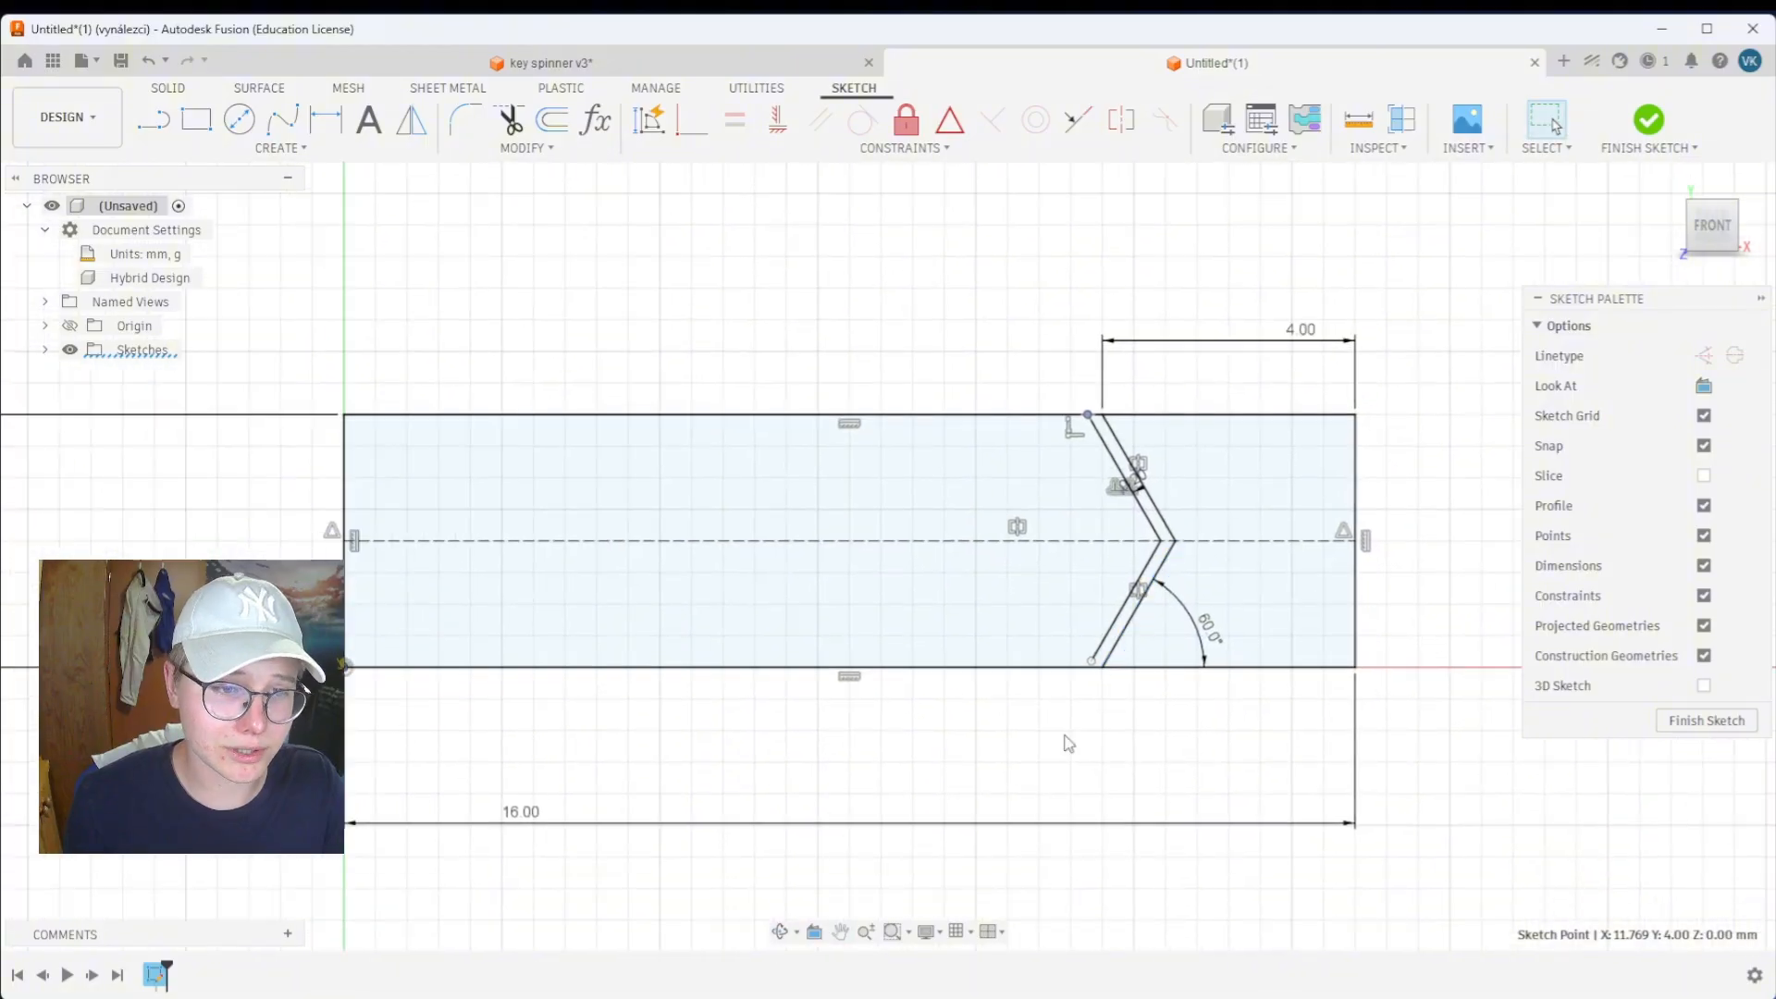
scroll(1097, 694, "up", 5)
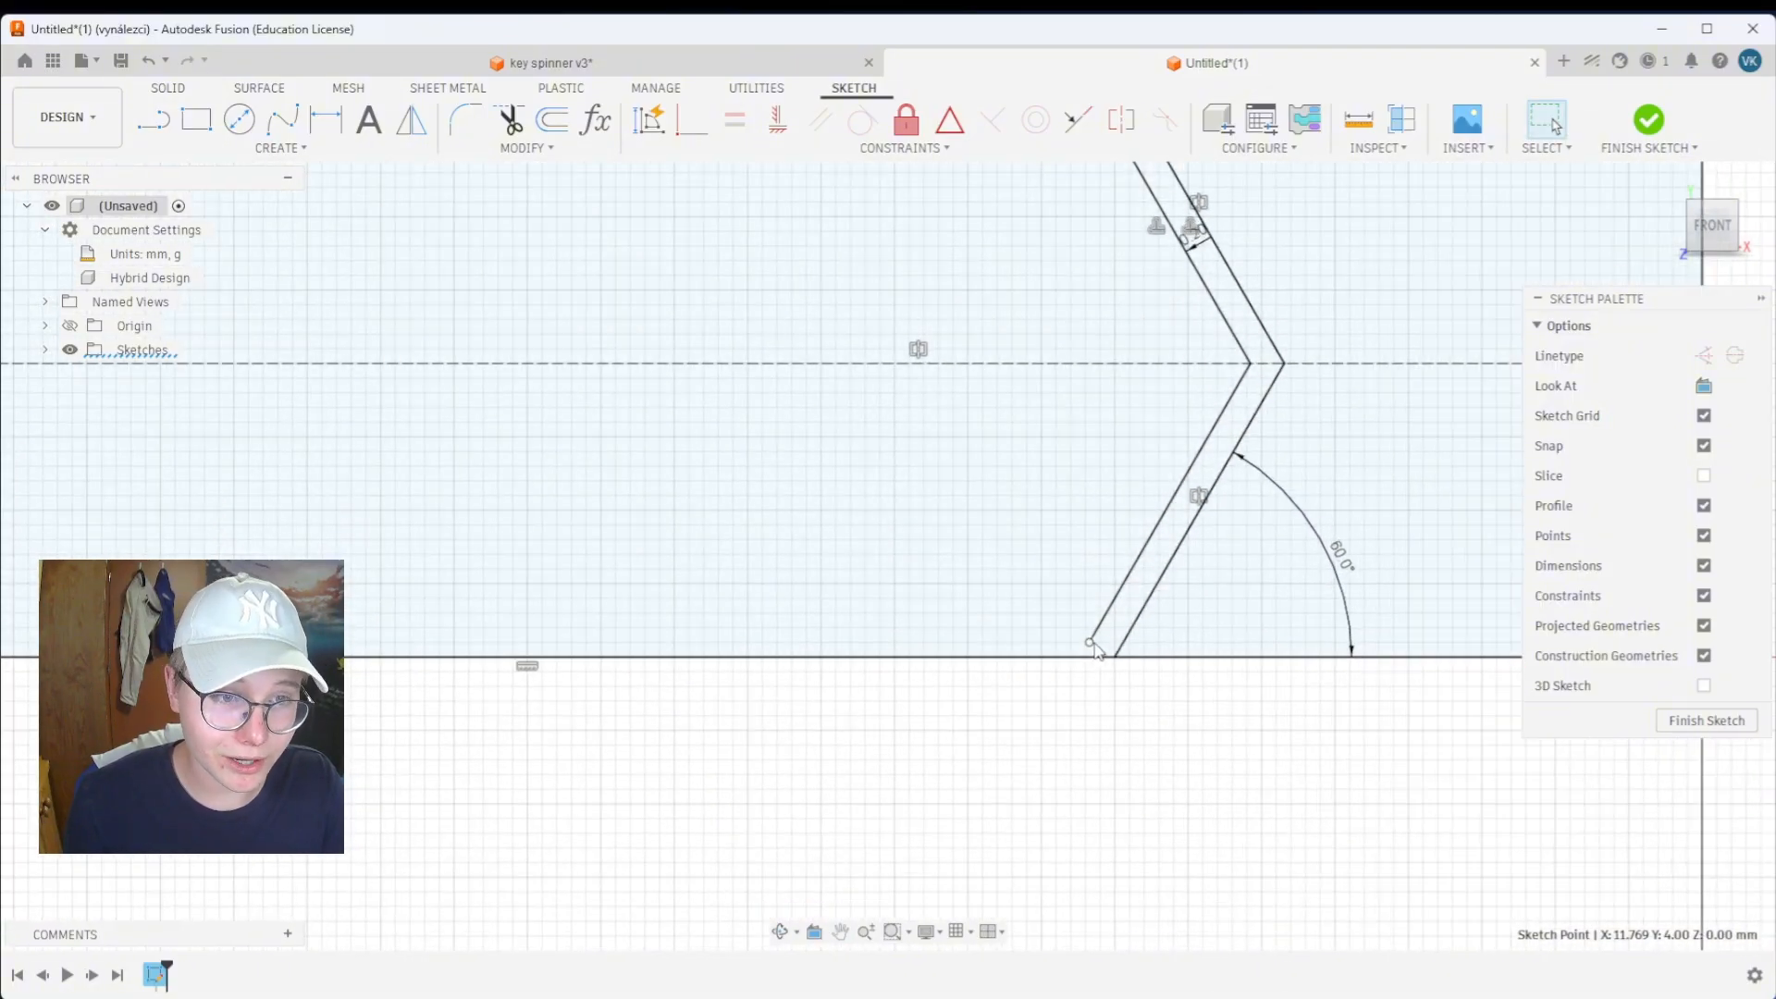
left_click_drag(1091, 644, 1080, 658)
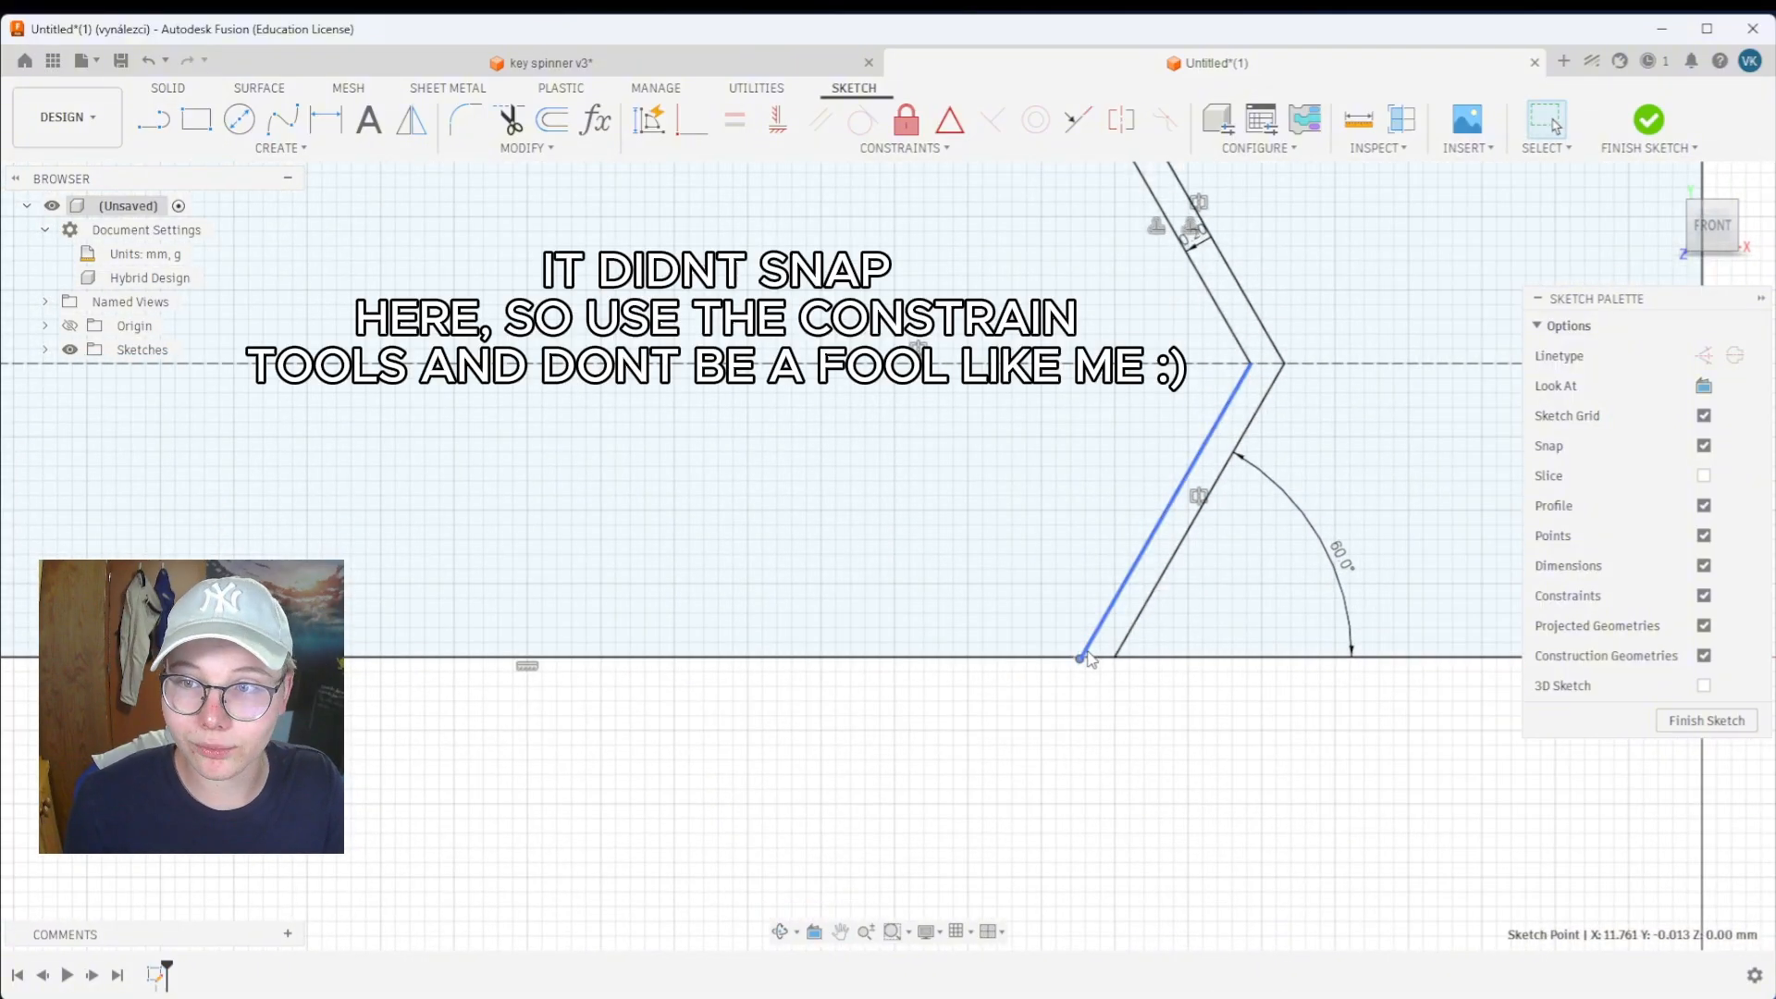
scroll(1087, 698, "down", 4)
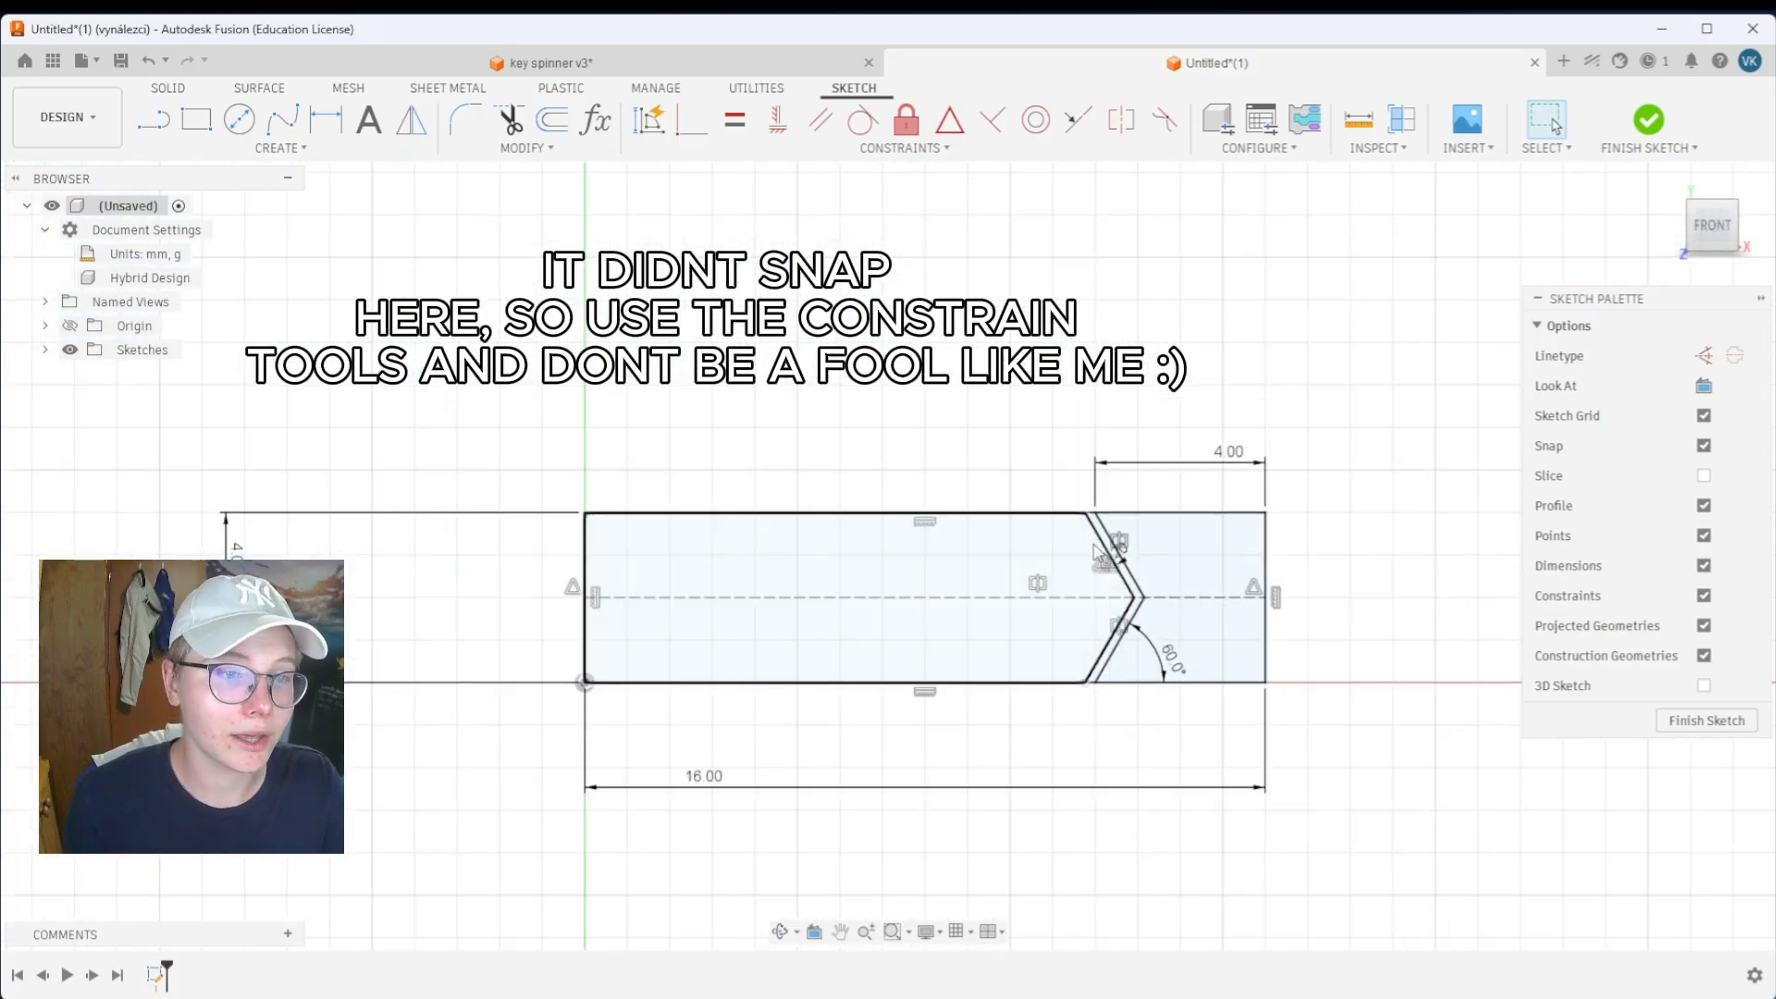
Draw a vertical line from the rectangle's top edge to its bottom edge, about 2 mm from the offset V's ends on the origin side
scroll(1130, 606, "up", 2)
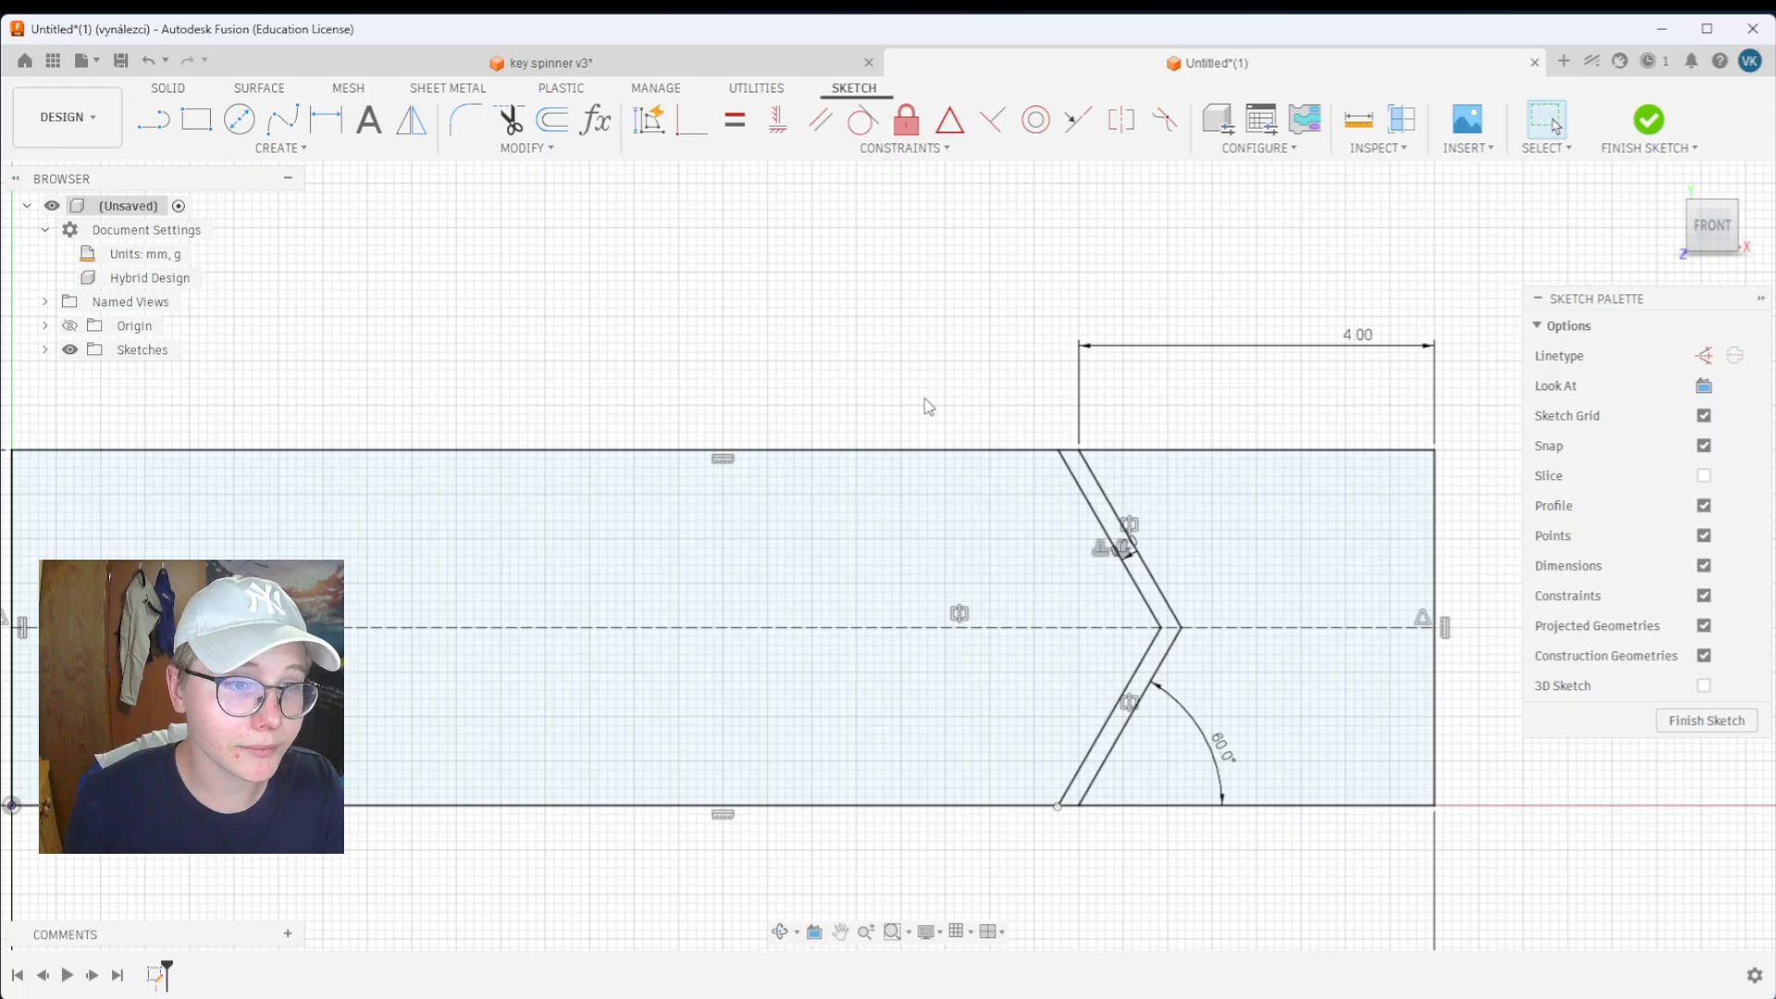
key("l")
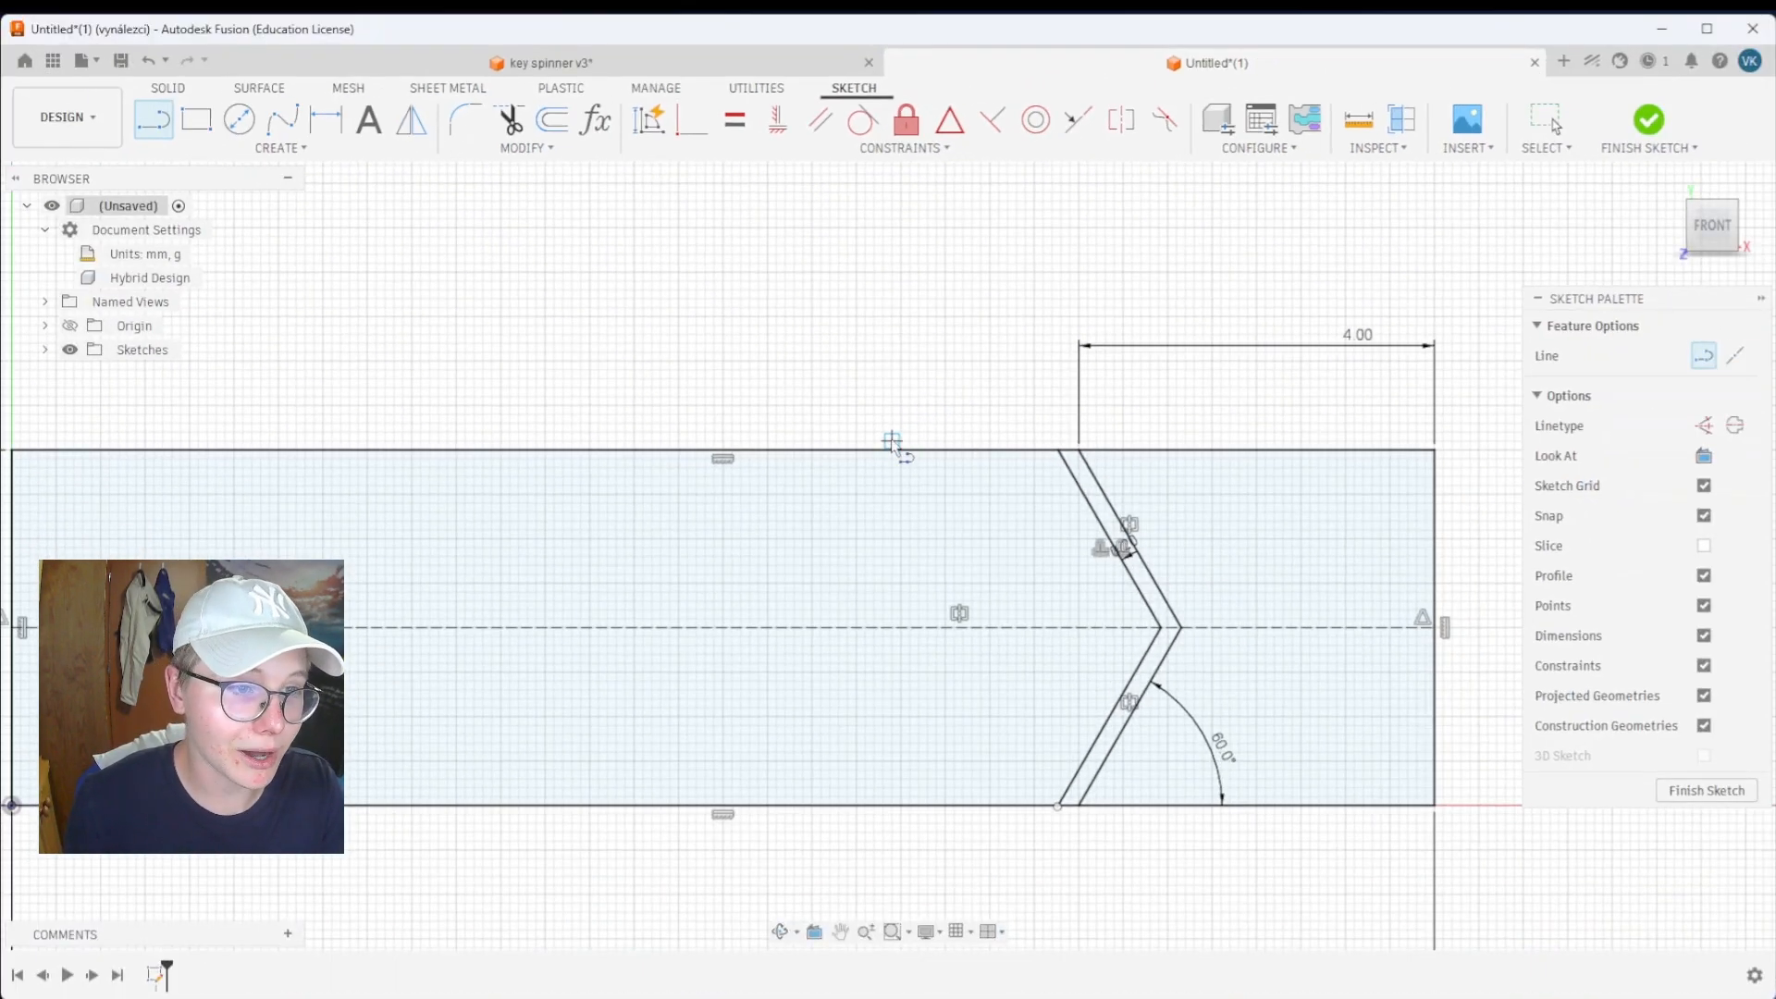
left_click(884, 451)
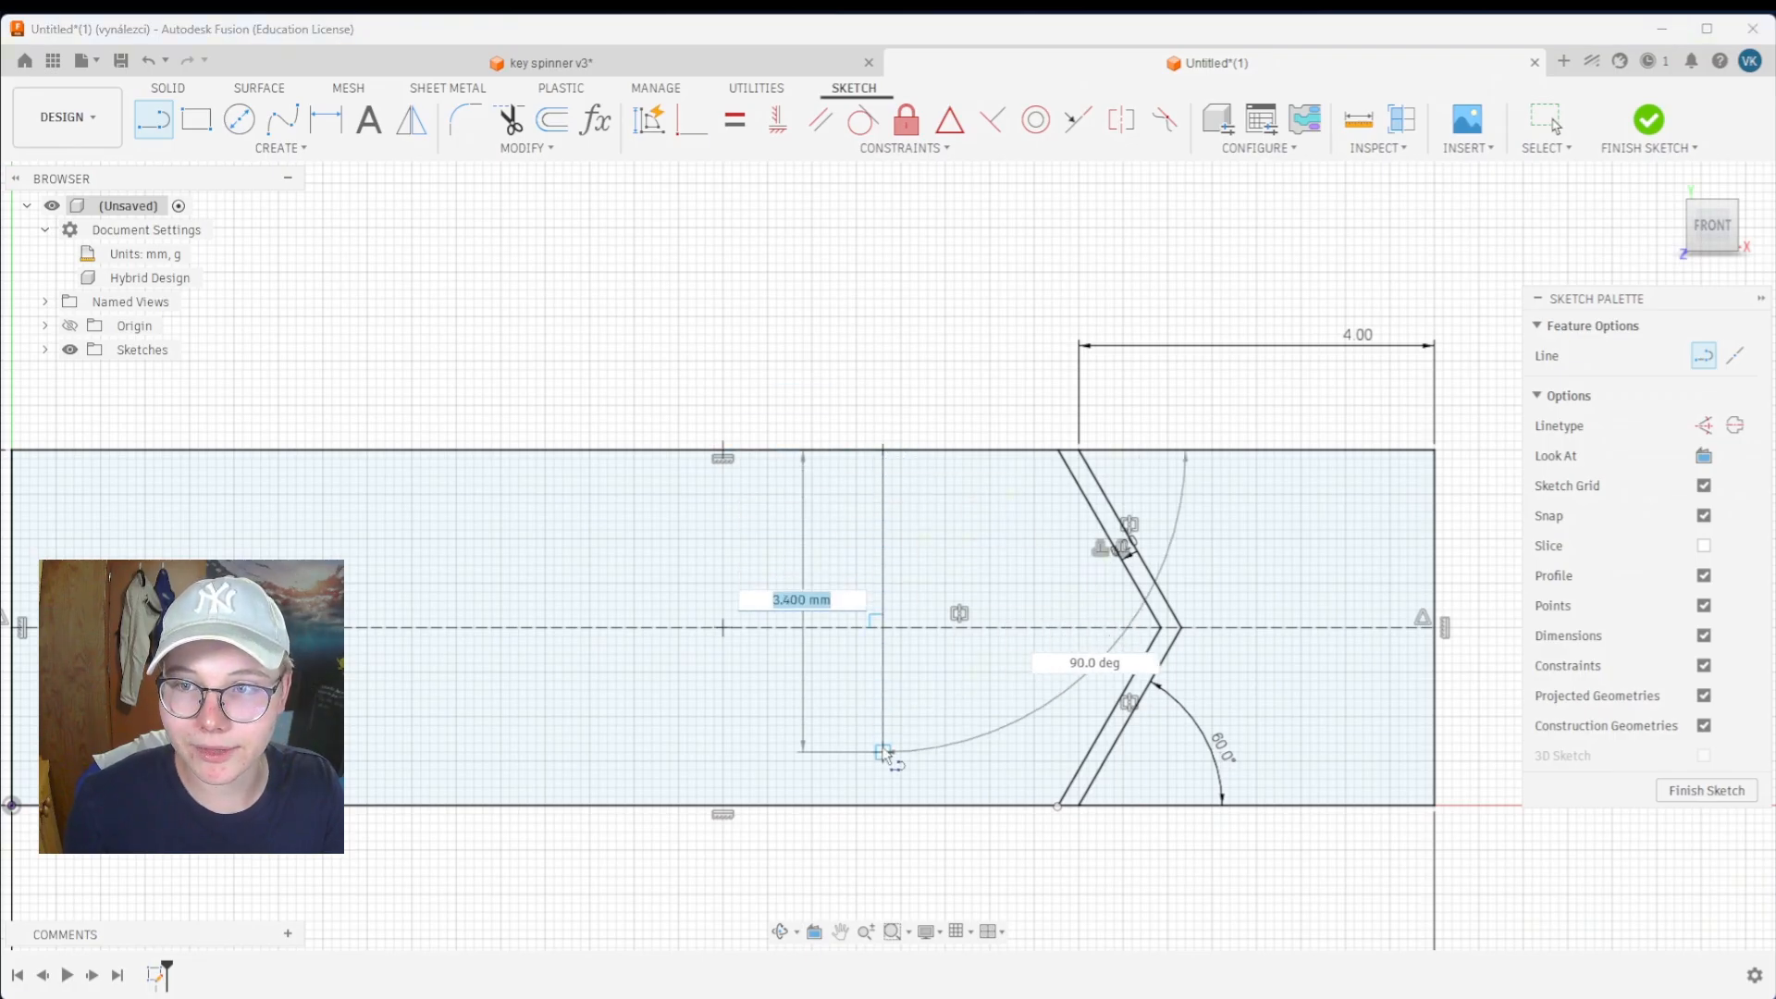
left_click(883, 805)
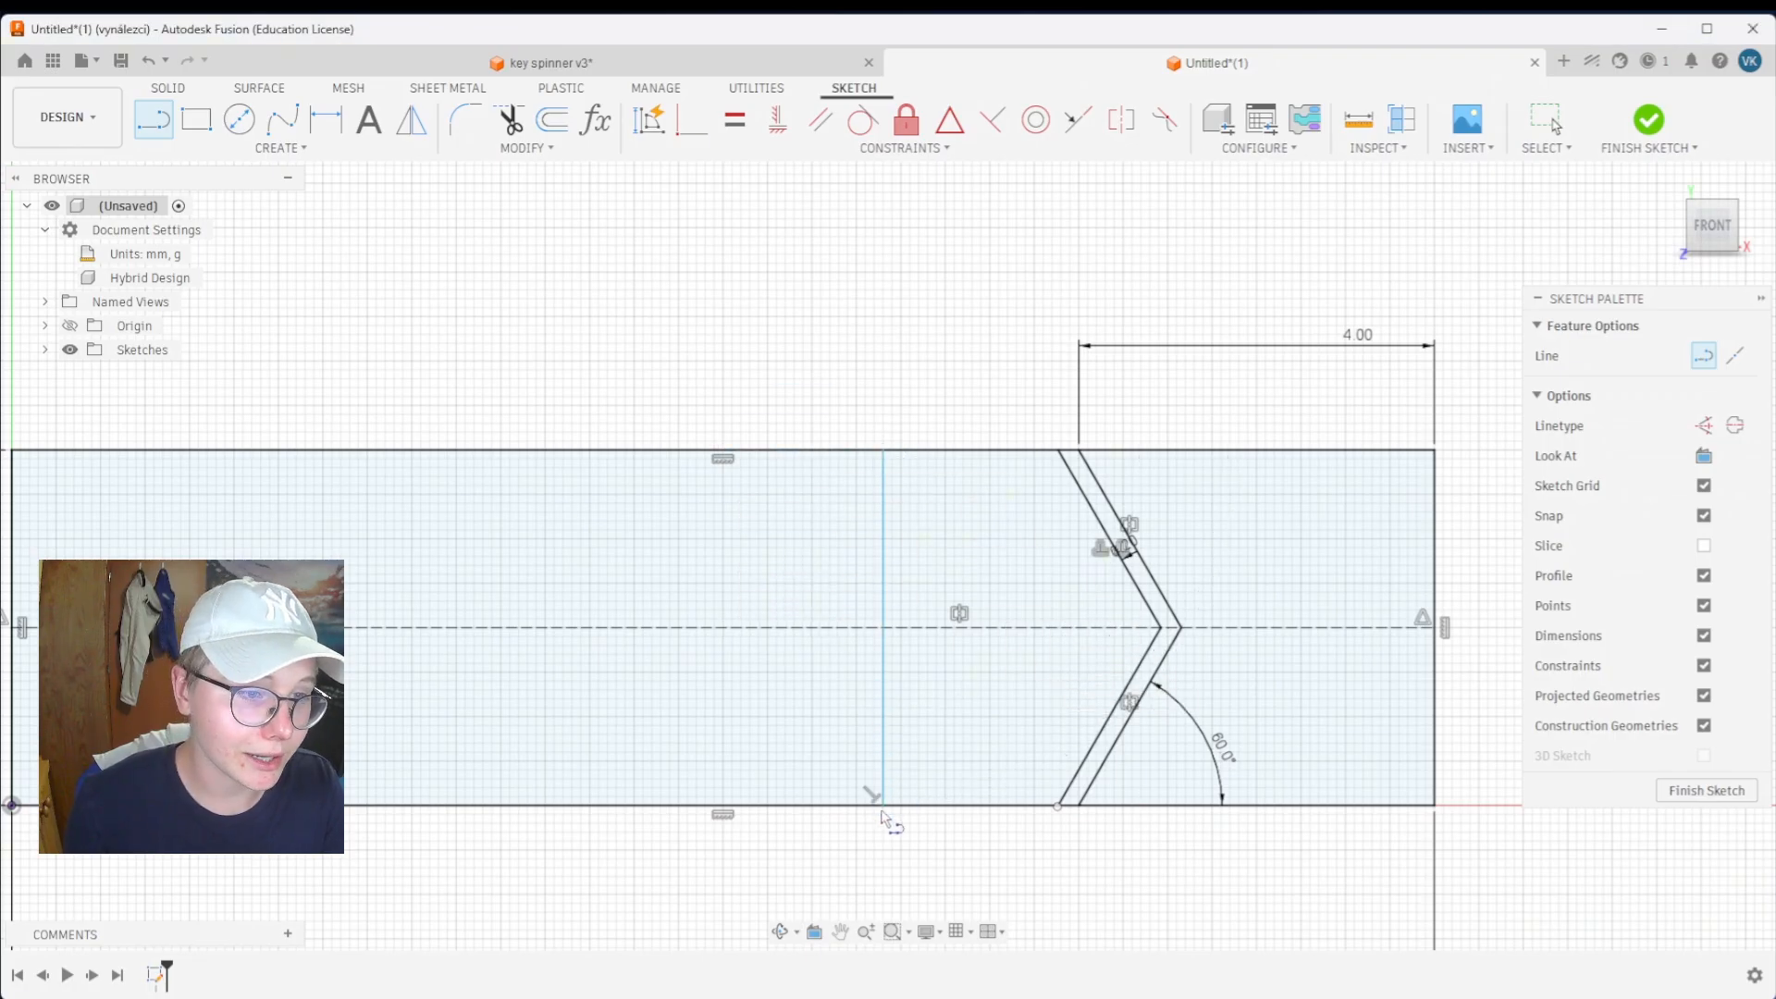
key("Escape")
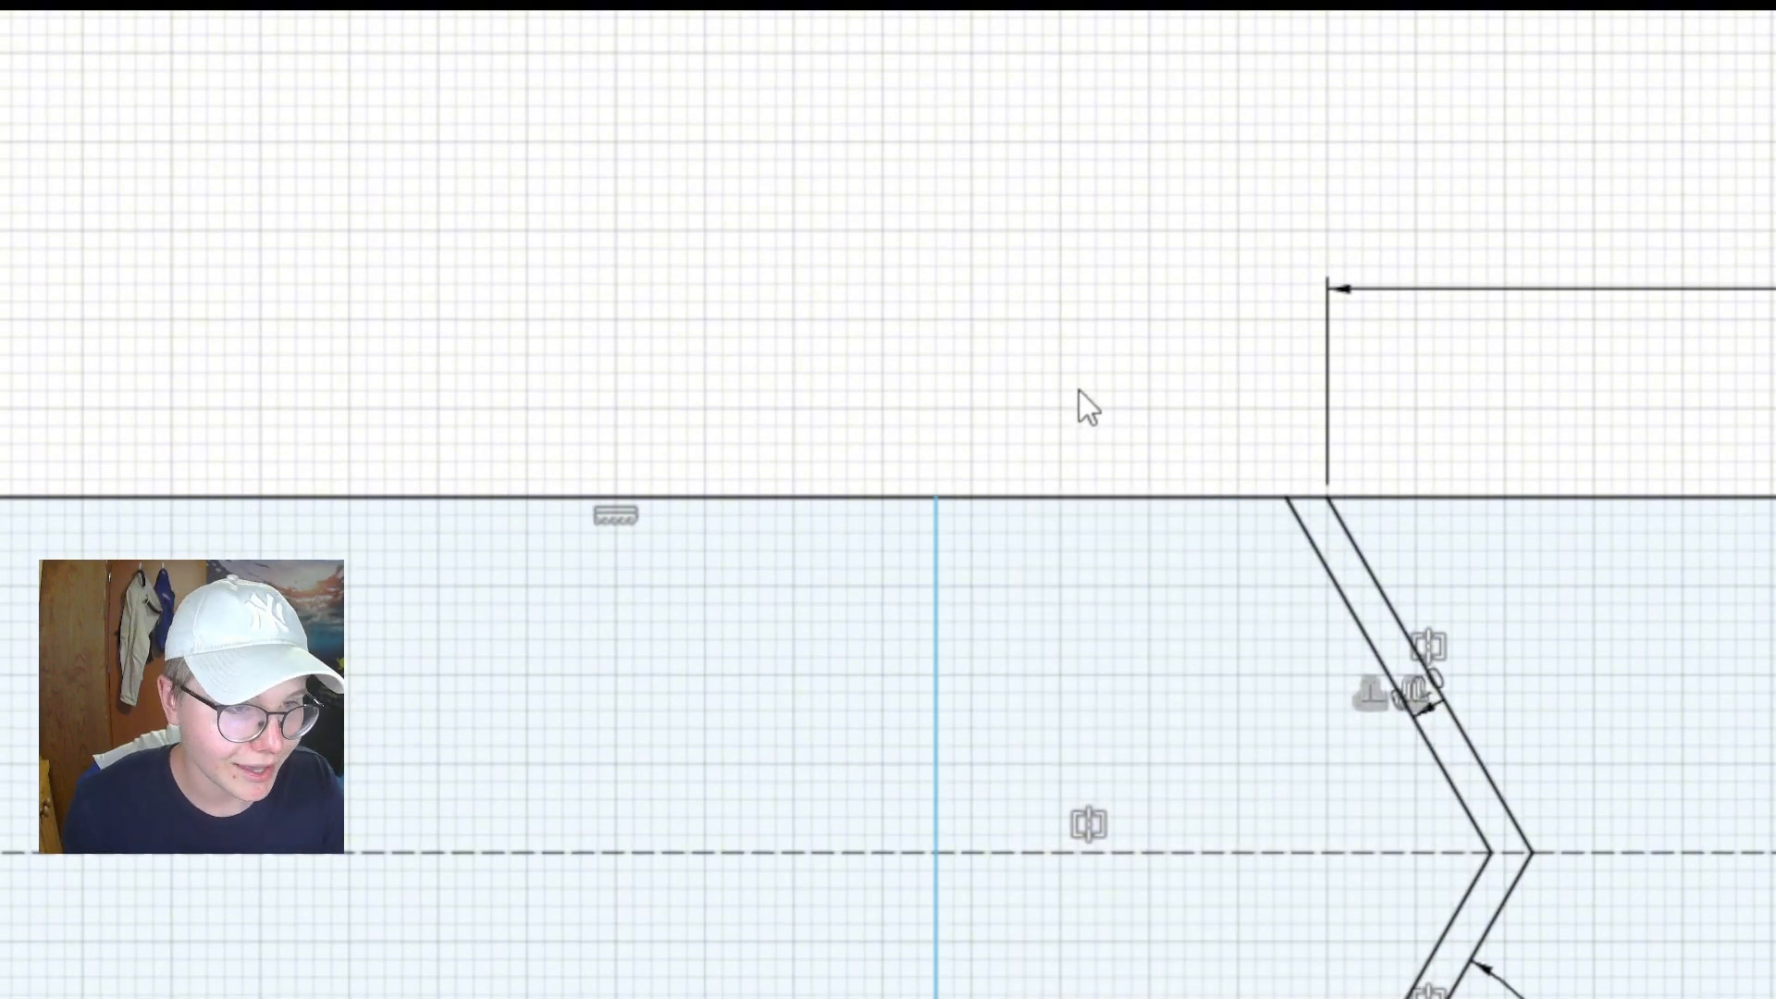
Dimension the distance from the vertical line's upper end to the offset V's upper end and set it to 1.4 mm
key("d")
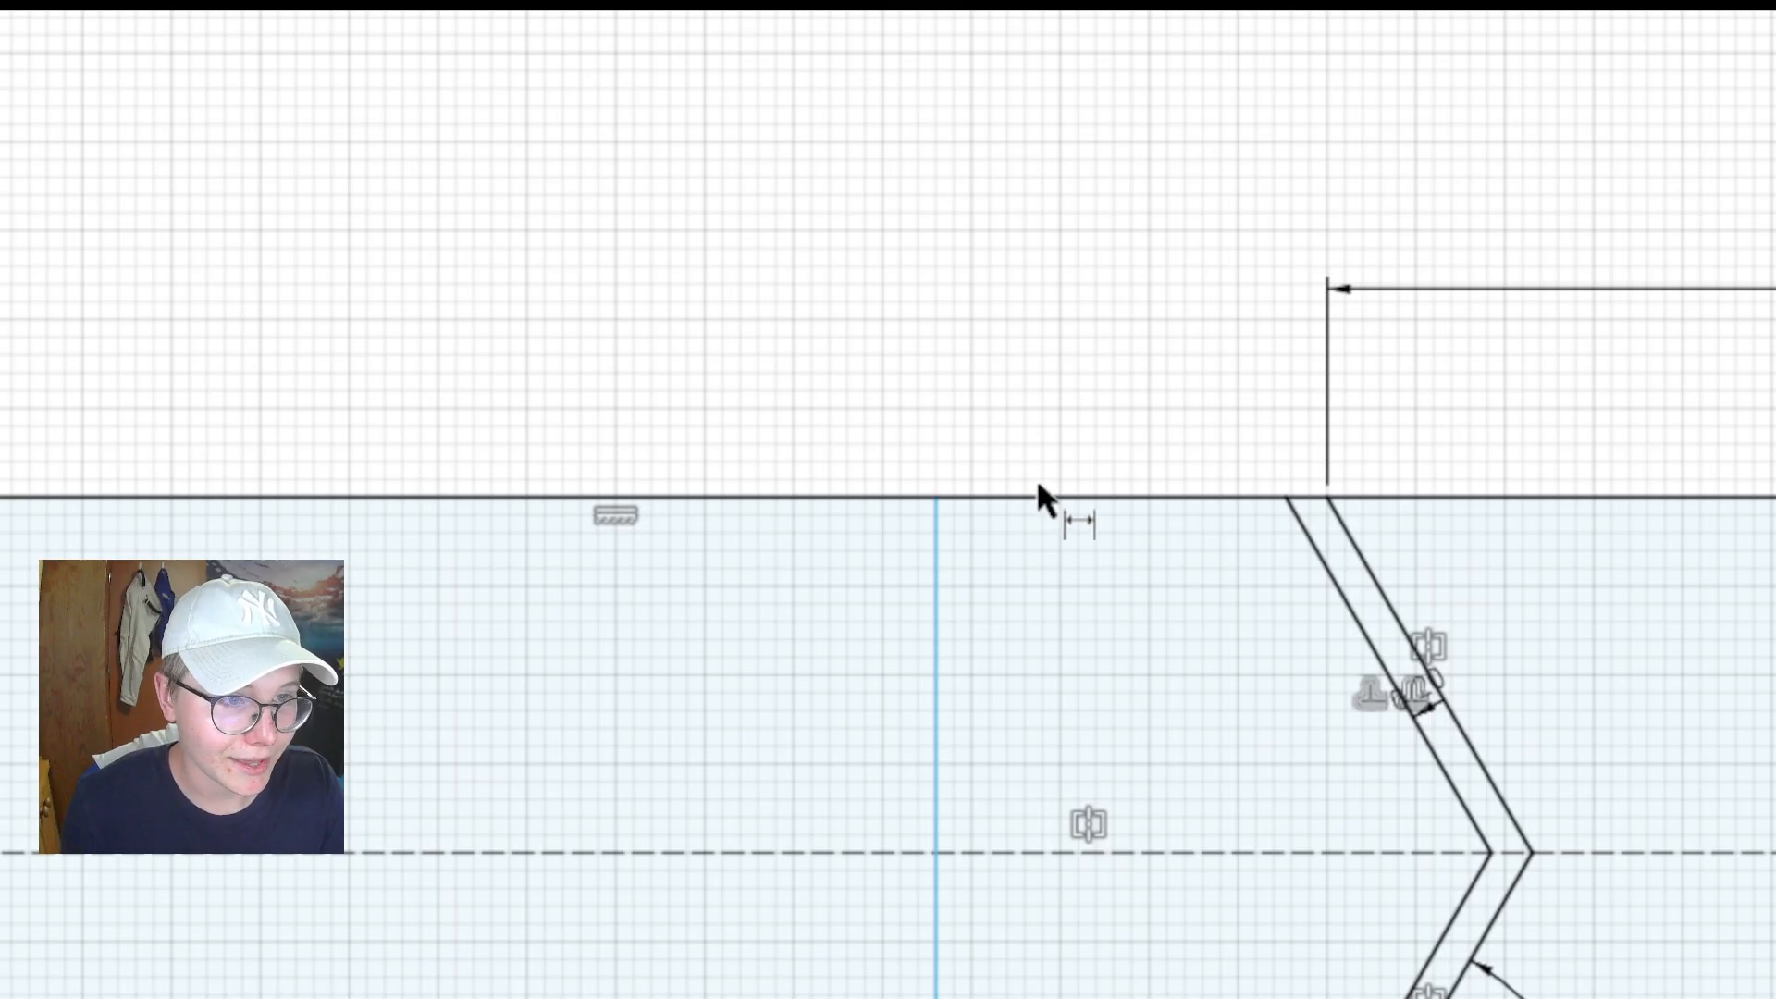
left_click(936, 500)
left_click(1287, 498)
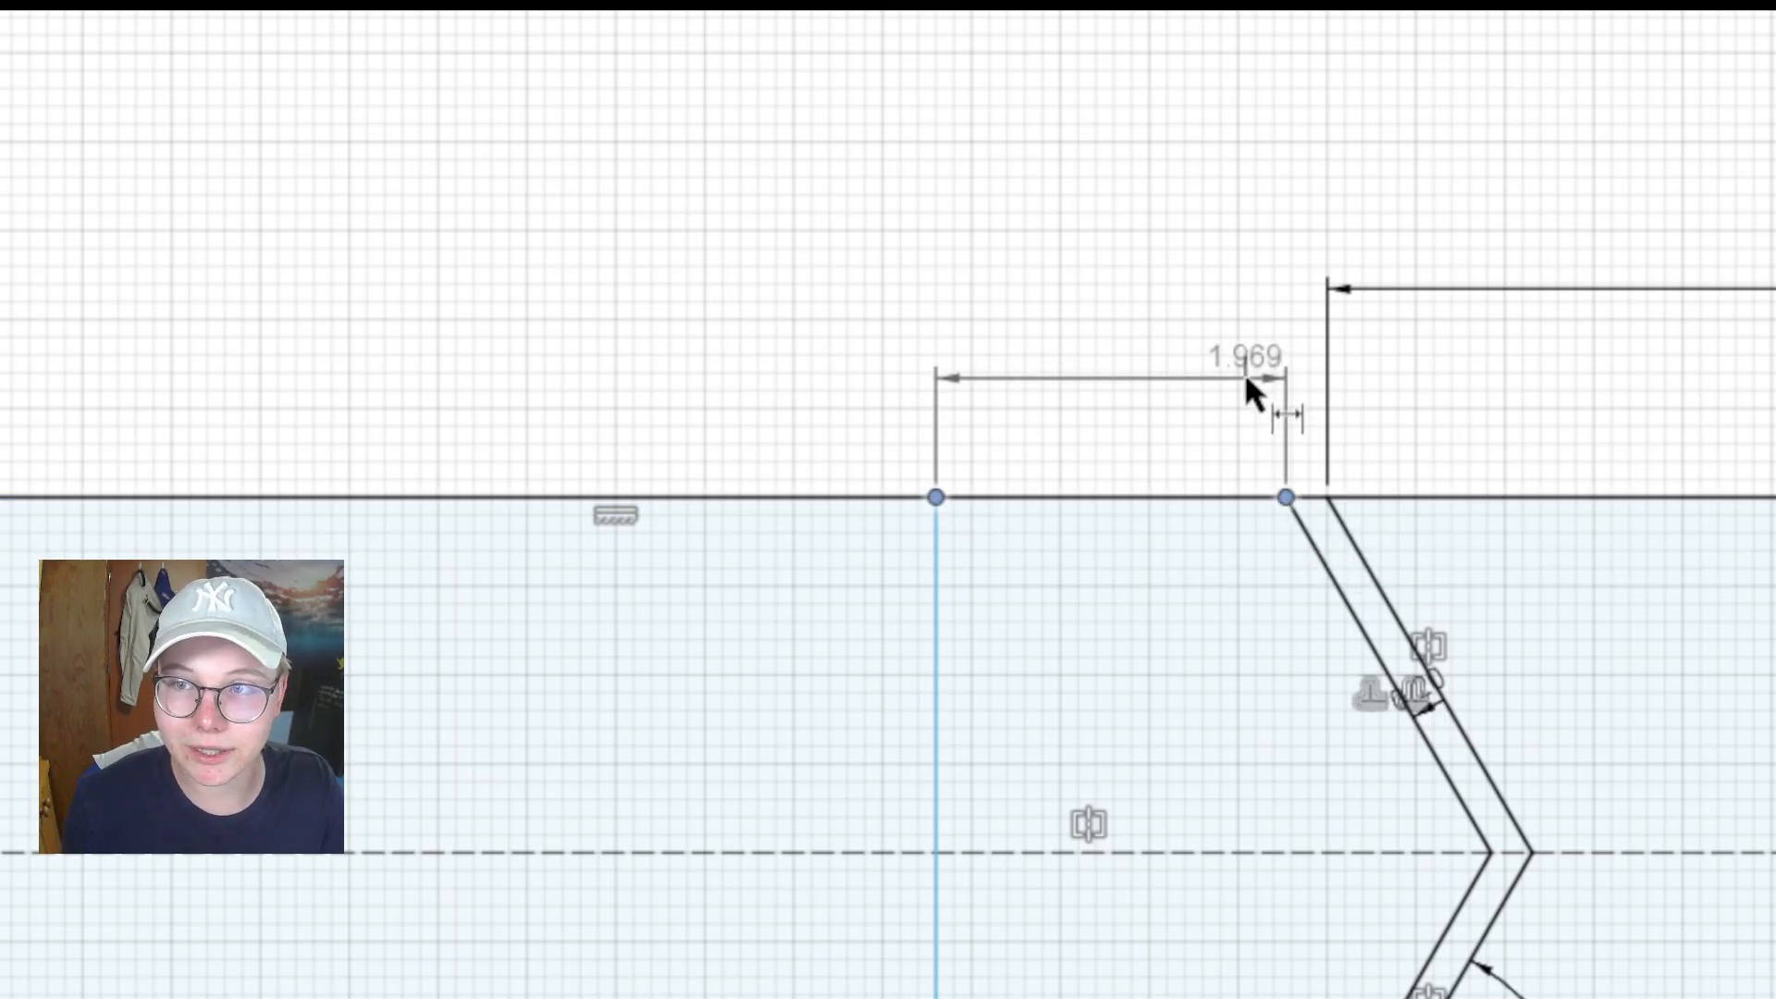
left_click(1207, 355)
type("1,4")
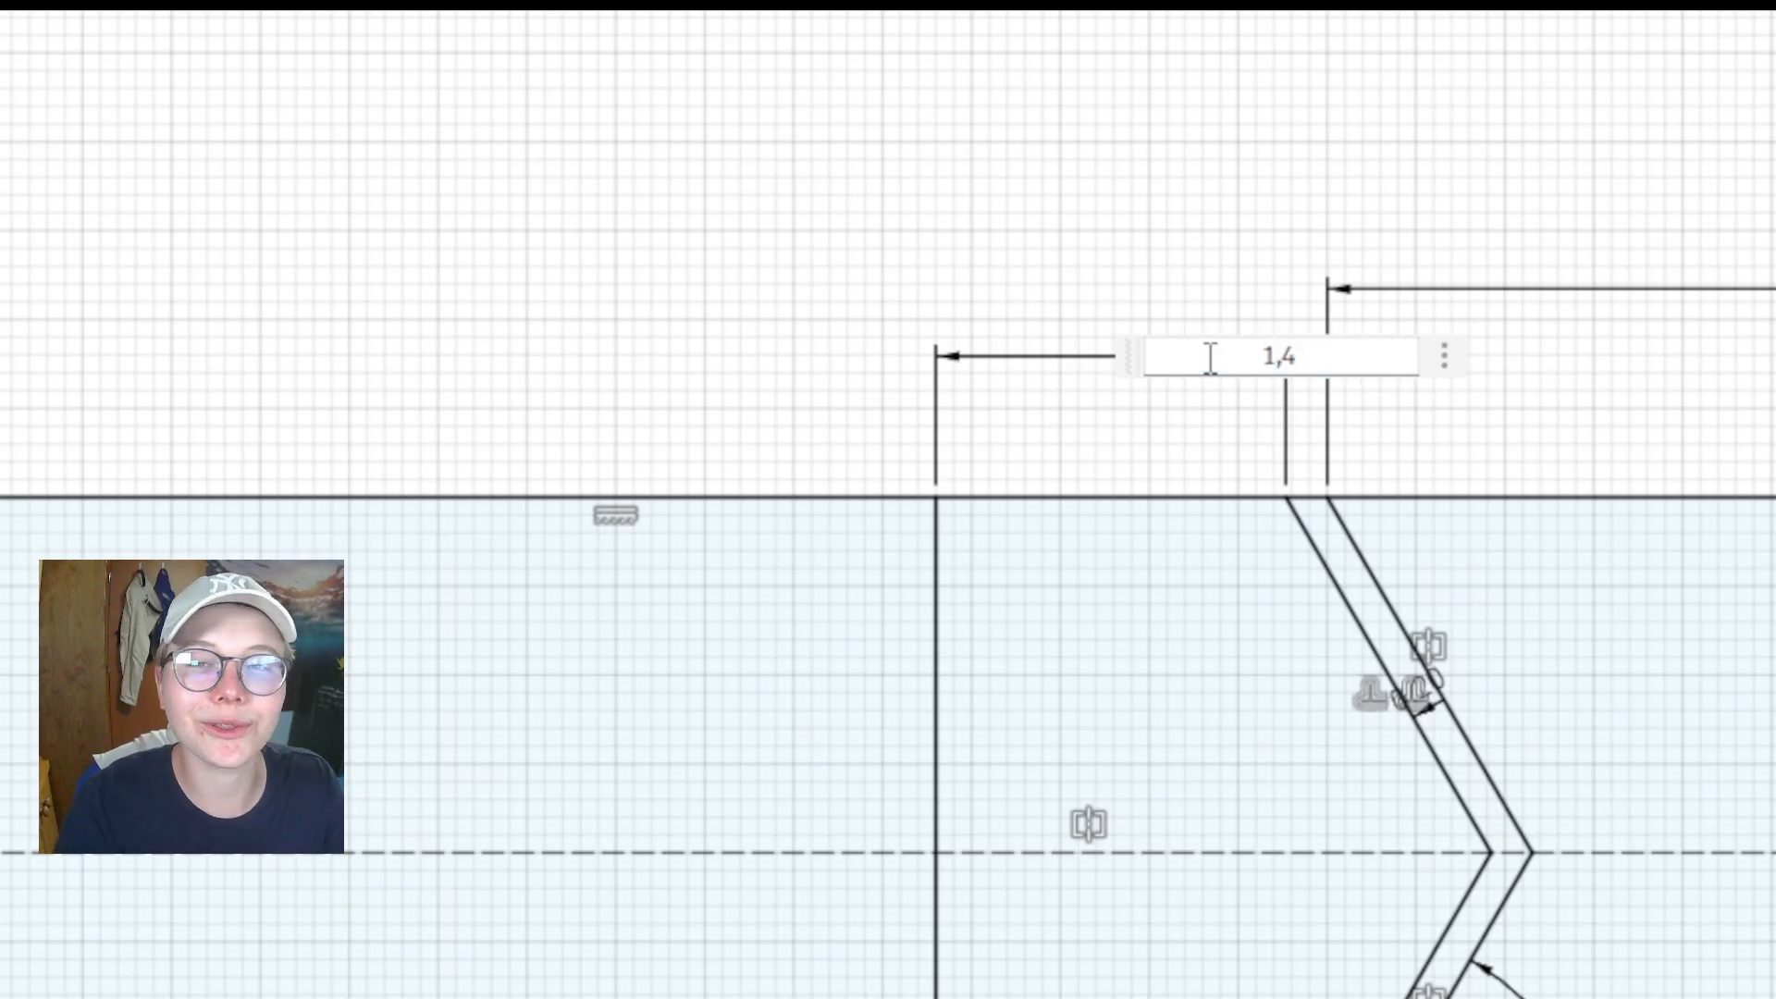
key("Return")
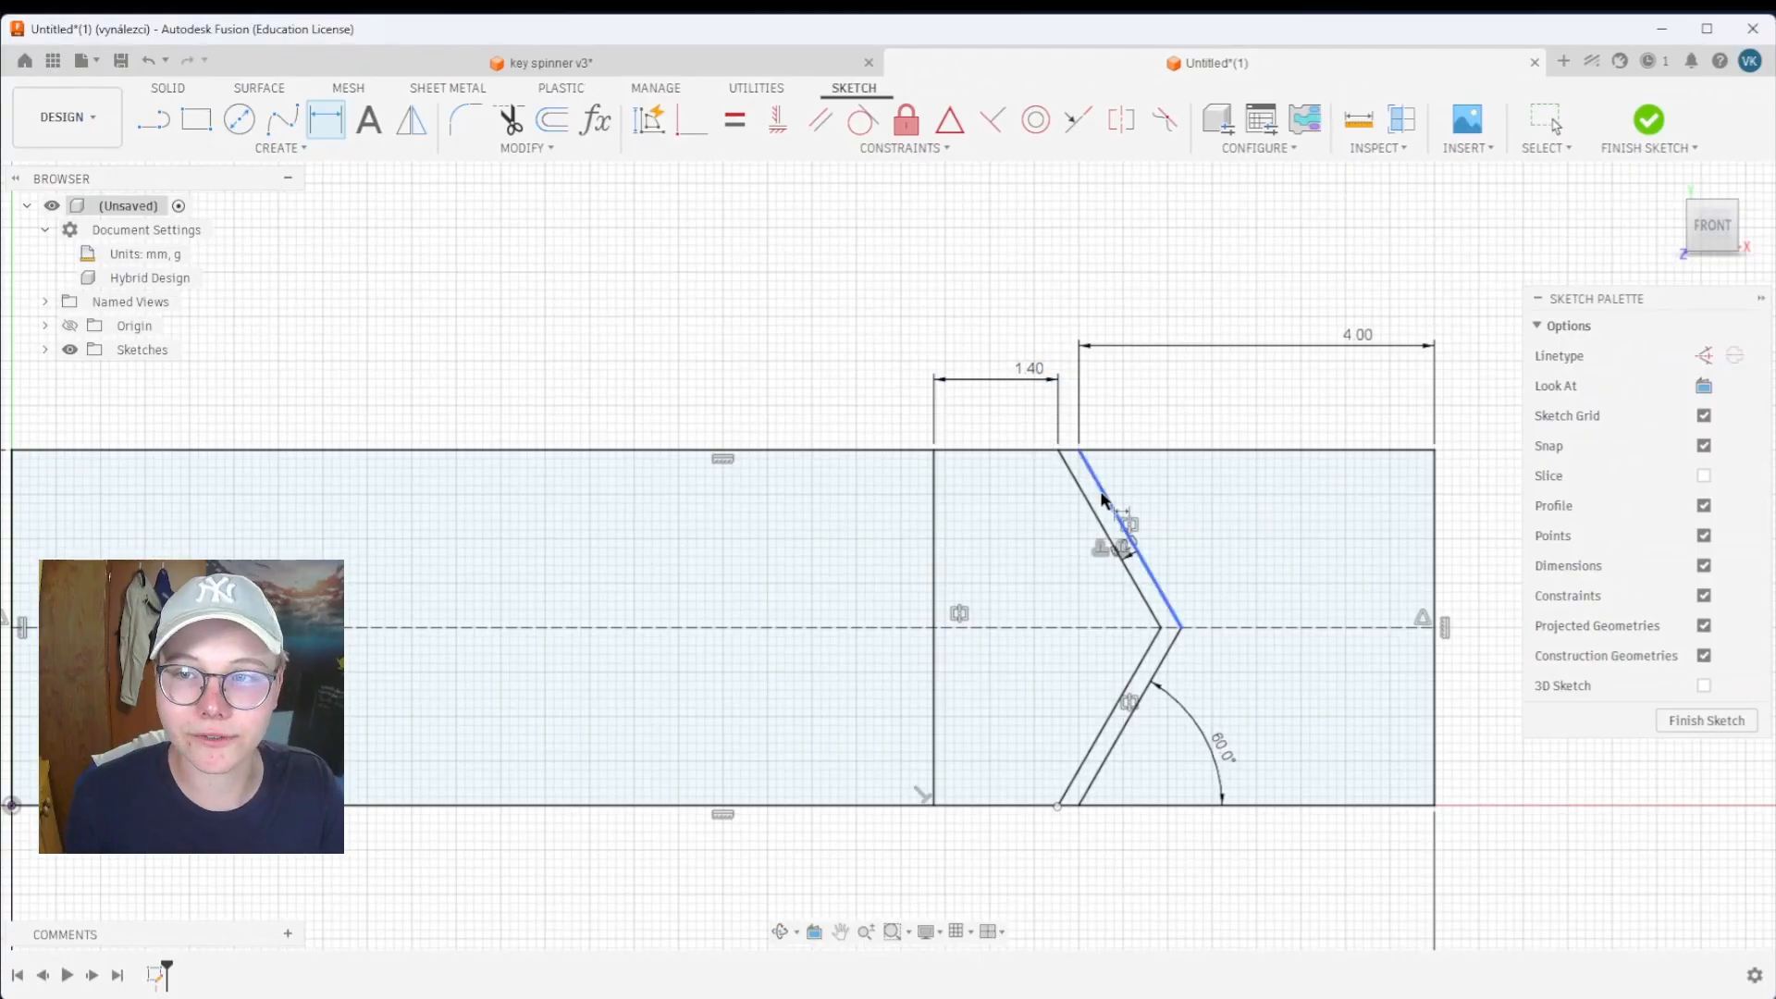
key("Escape")
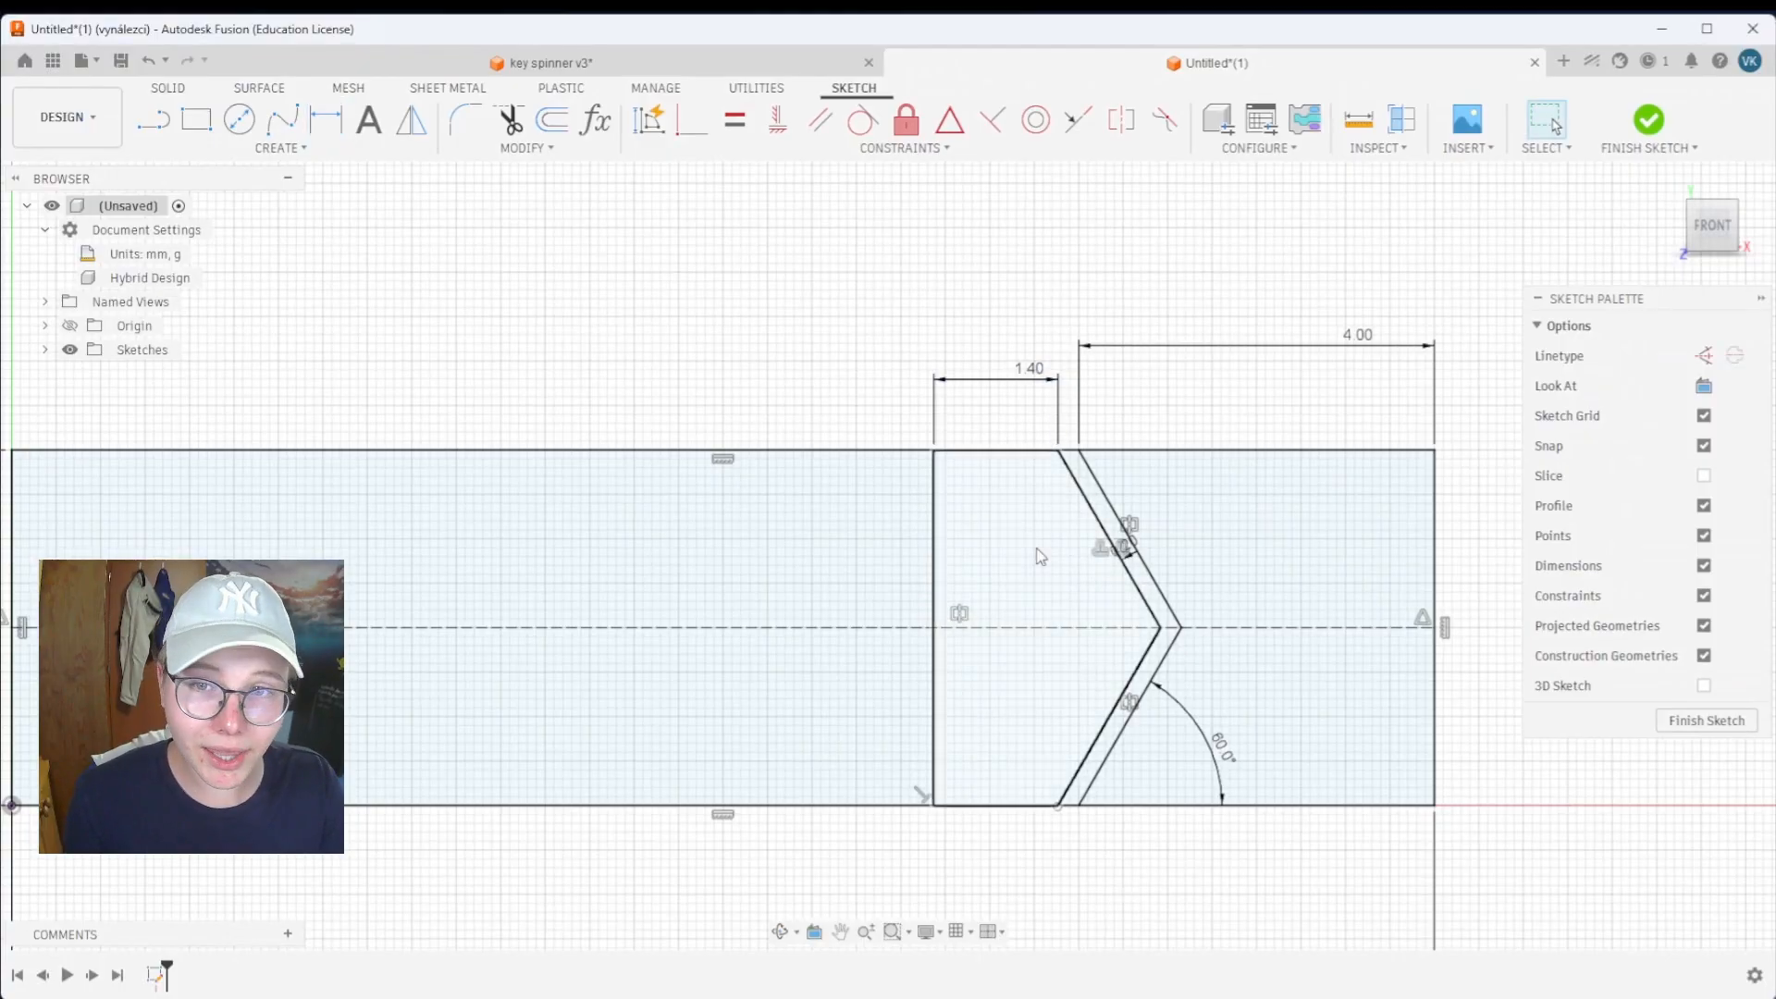
Finish the cross-section sketch and return to solid modelling
scroll(1035, 549, "up", 3)
scroll(1009, 544, "down", 5)
scroll(1253, 498, "down", 2)
mouse_move(938, 544)
middle_mouse_down()
mouse_move(1300, 495)
mouse_move(1176, 502)
middle_mouse_up()
scroll(1248, 502, "down", 1)
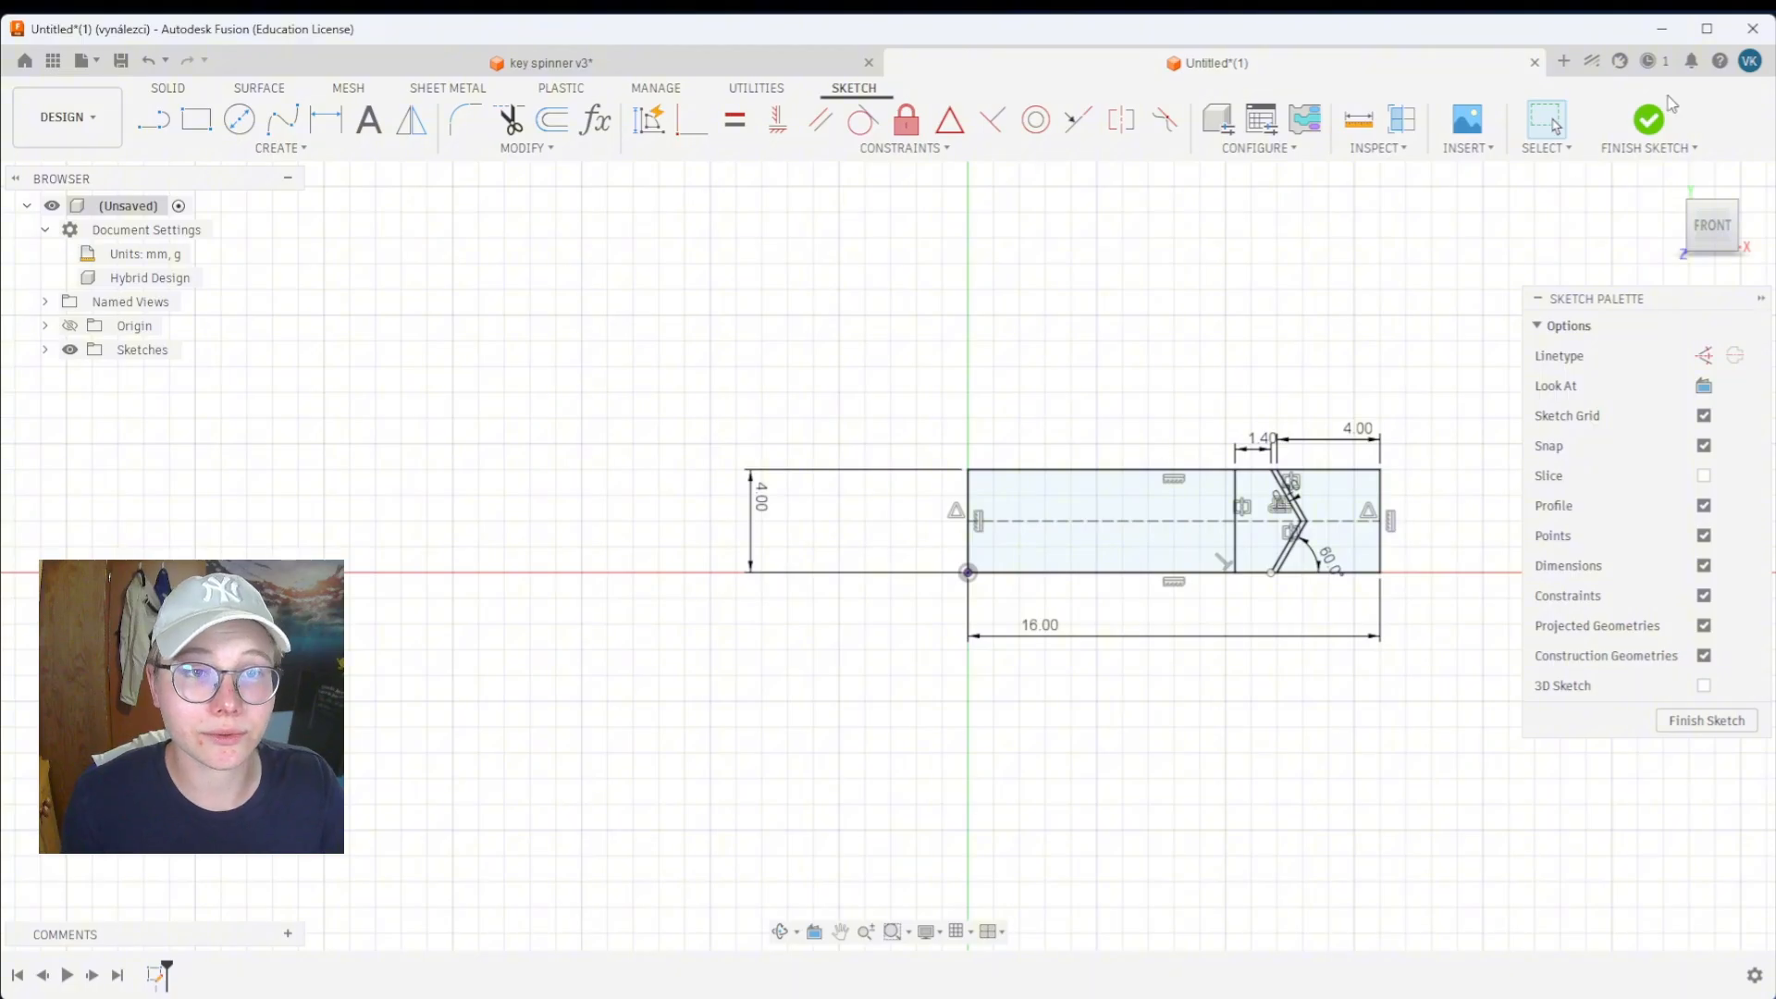
left_click(1648, 118)
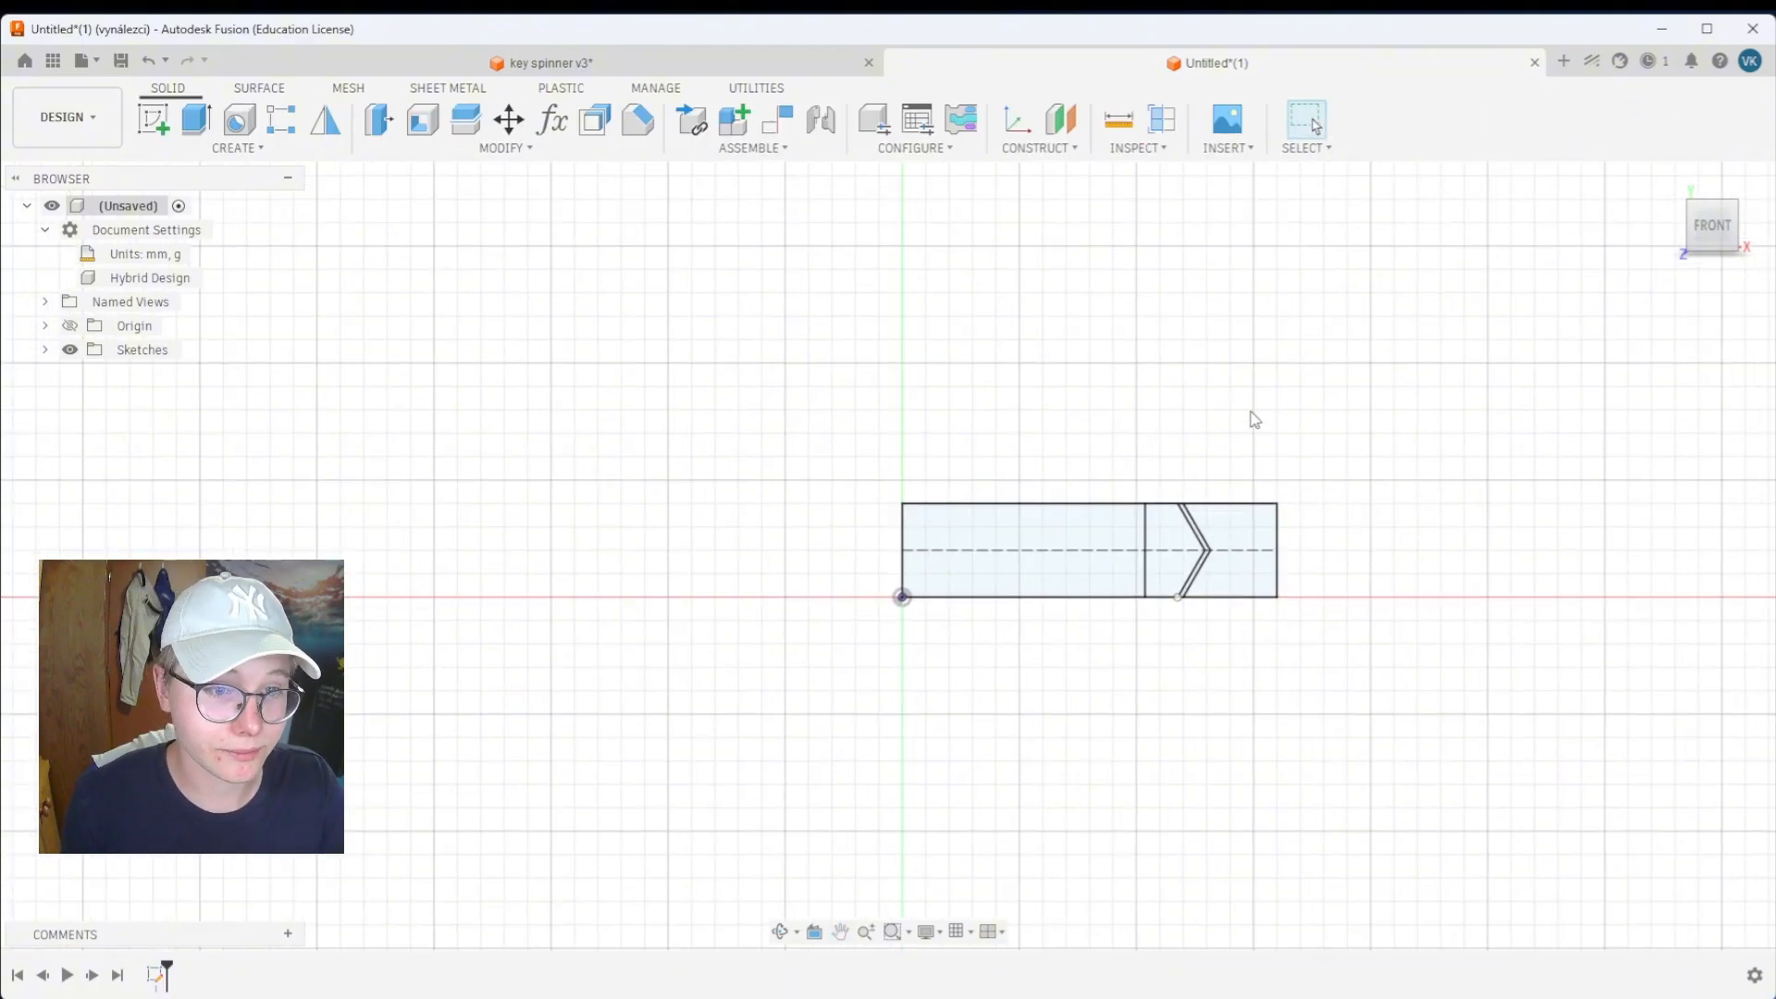
Revolve the two profiles on either side of the V-shaped gap around the rectangle's vertical edge at the origin, as new bodies
mouse_move(1254, 419)
middle_mouse_down("shift")
mouse_move(1261, 500)
mouse_move(1280, 507)
middle_mouse_up("shift")
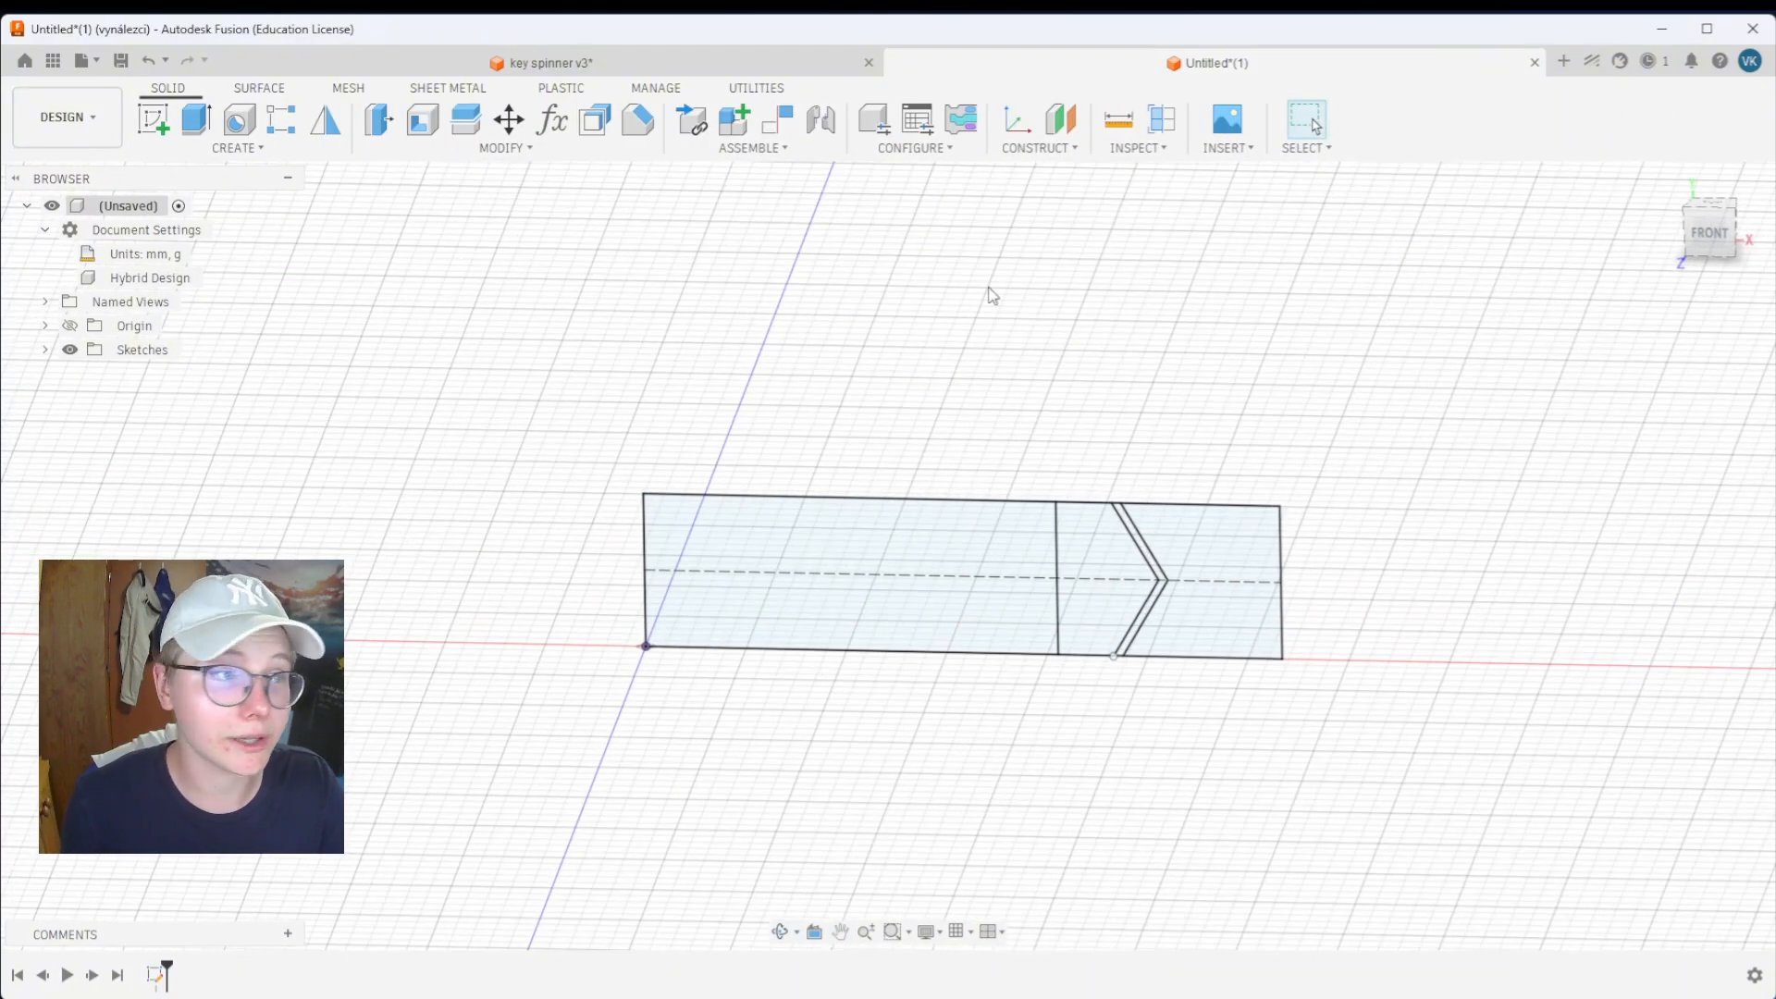
left_click(276, 149)
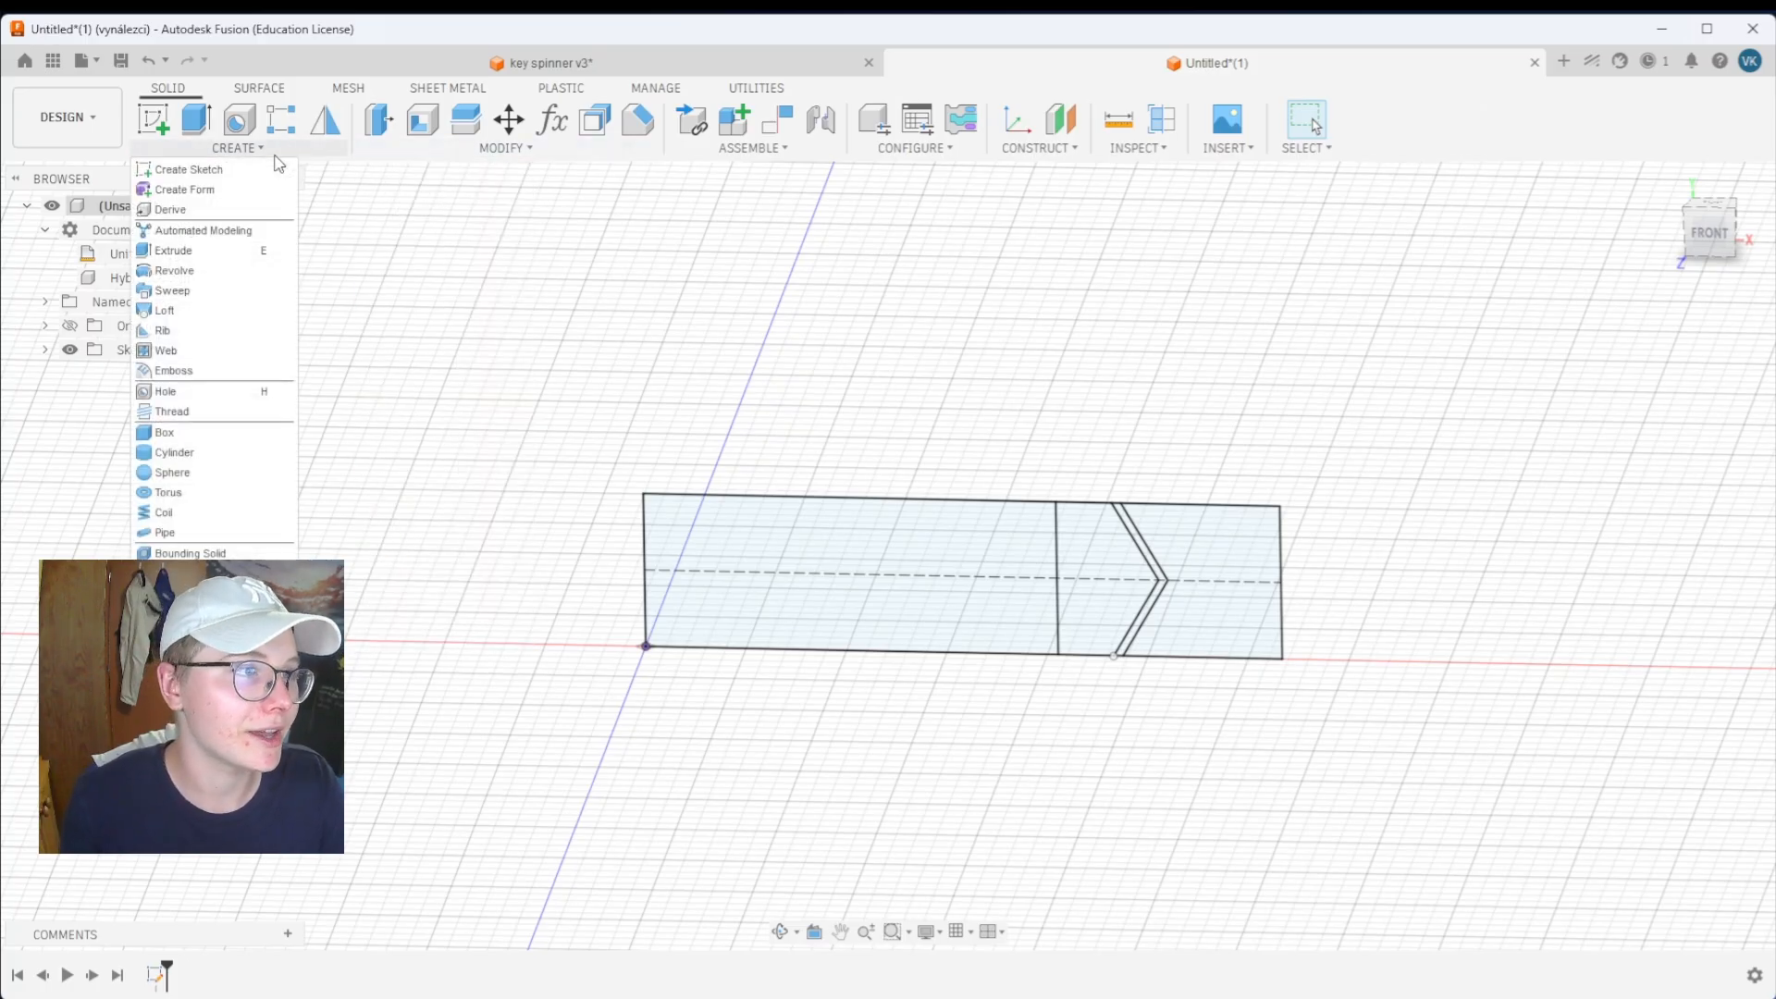
left_click(274, 154)
left_click(269, 151)
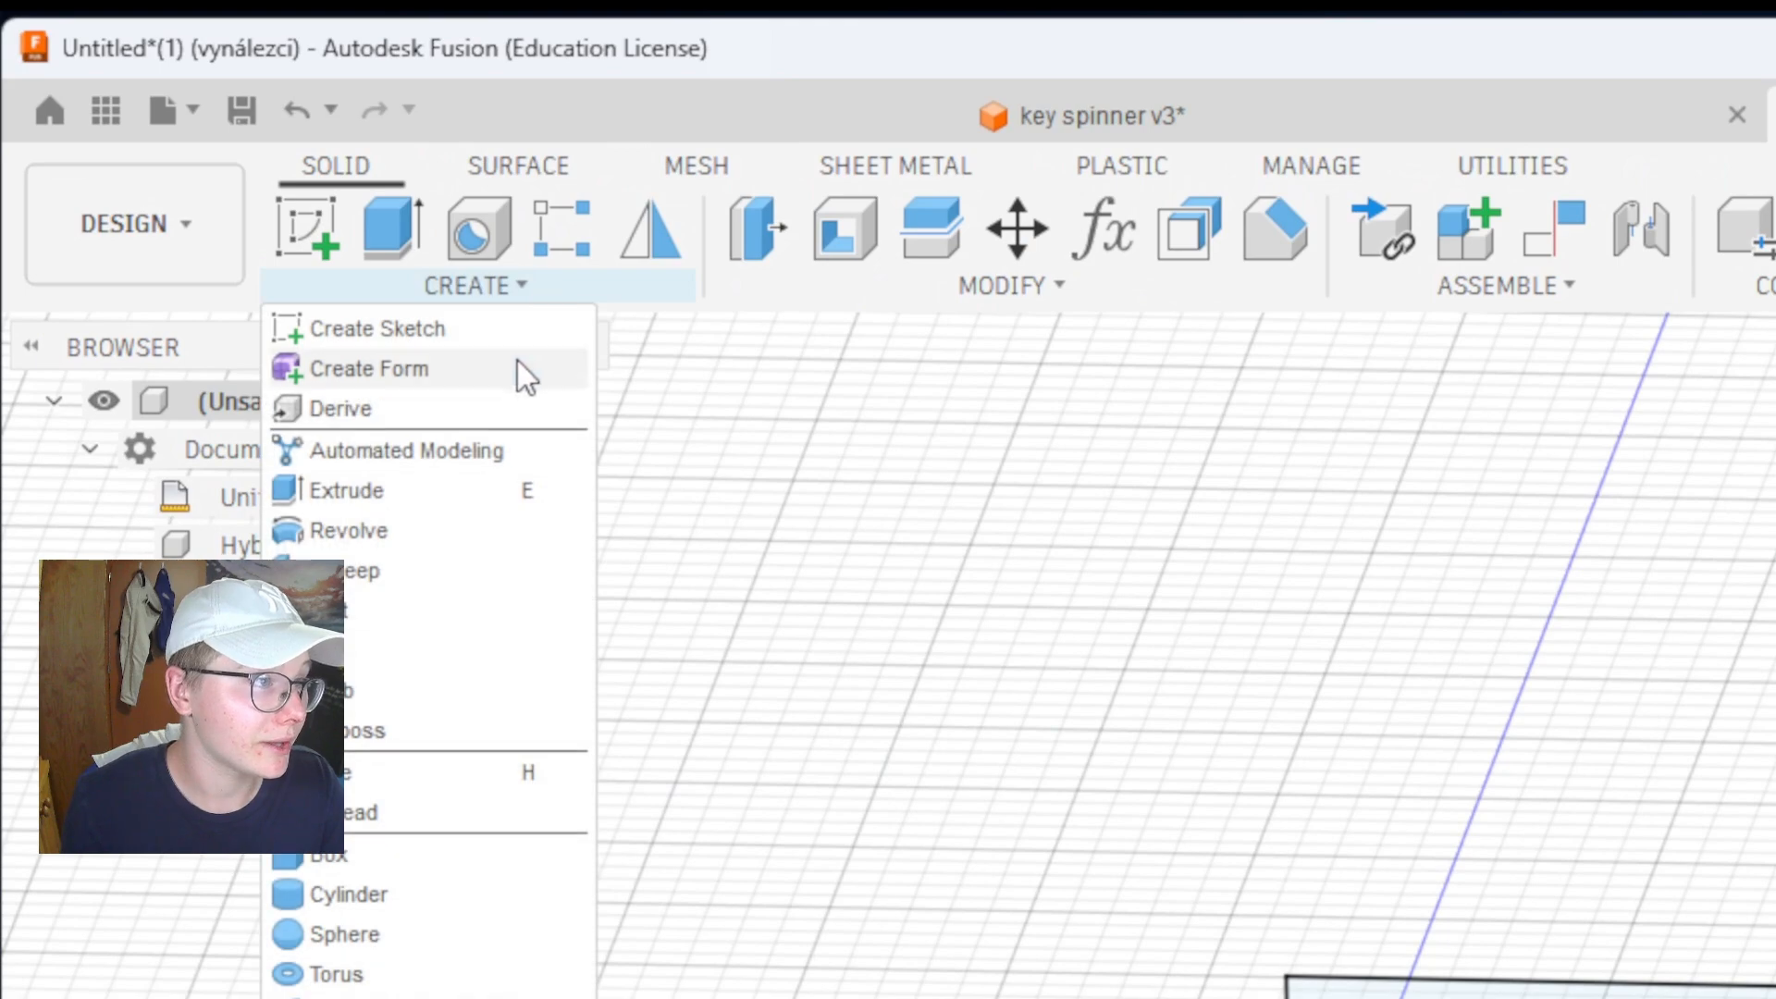
left_click(398, 533)
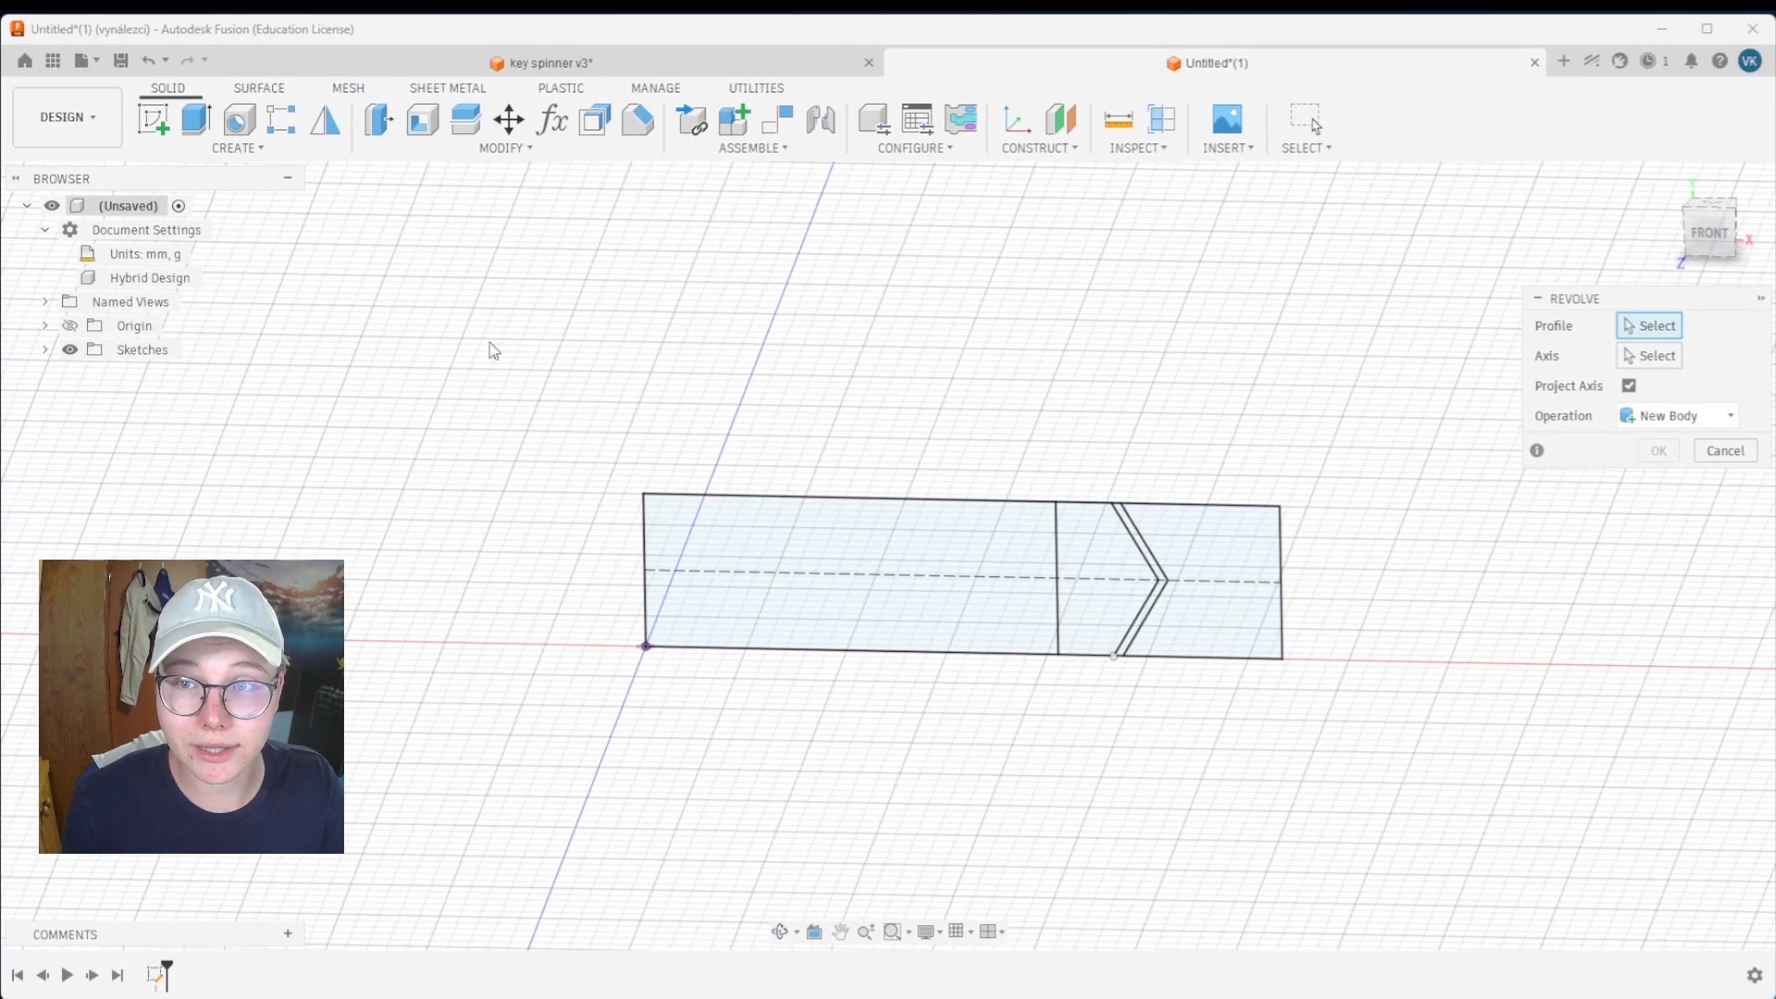
left_click(1082, 583)
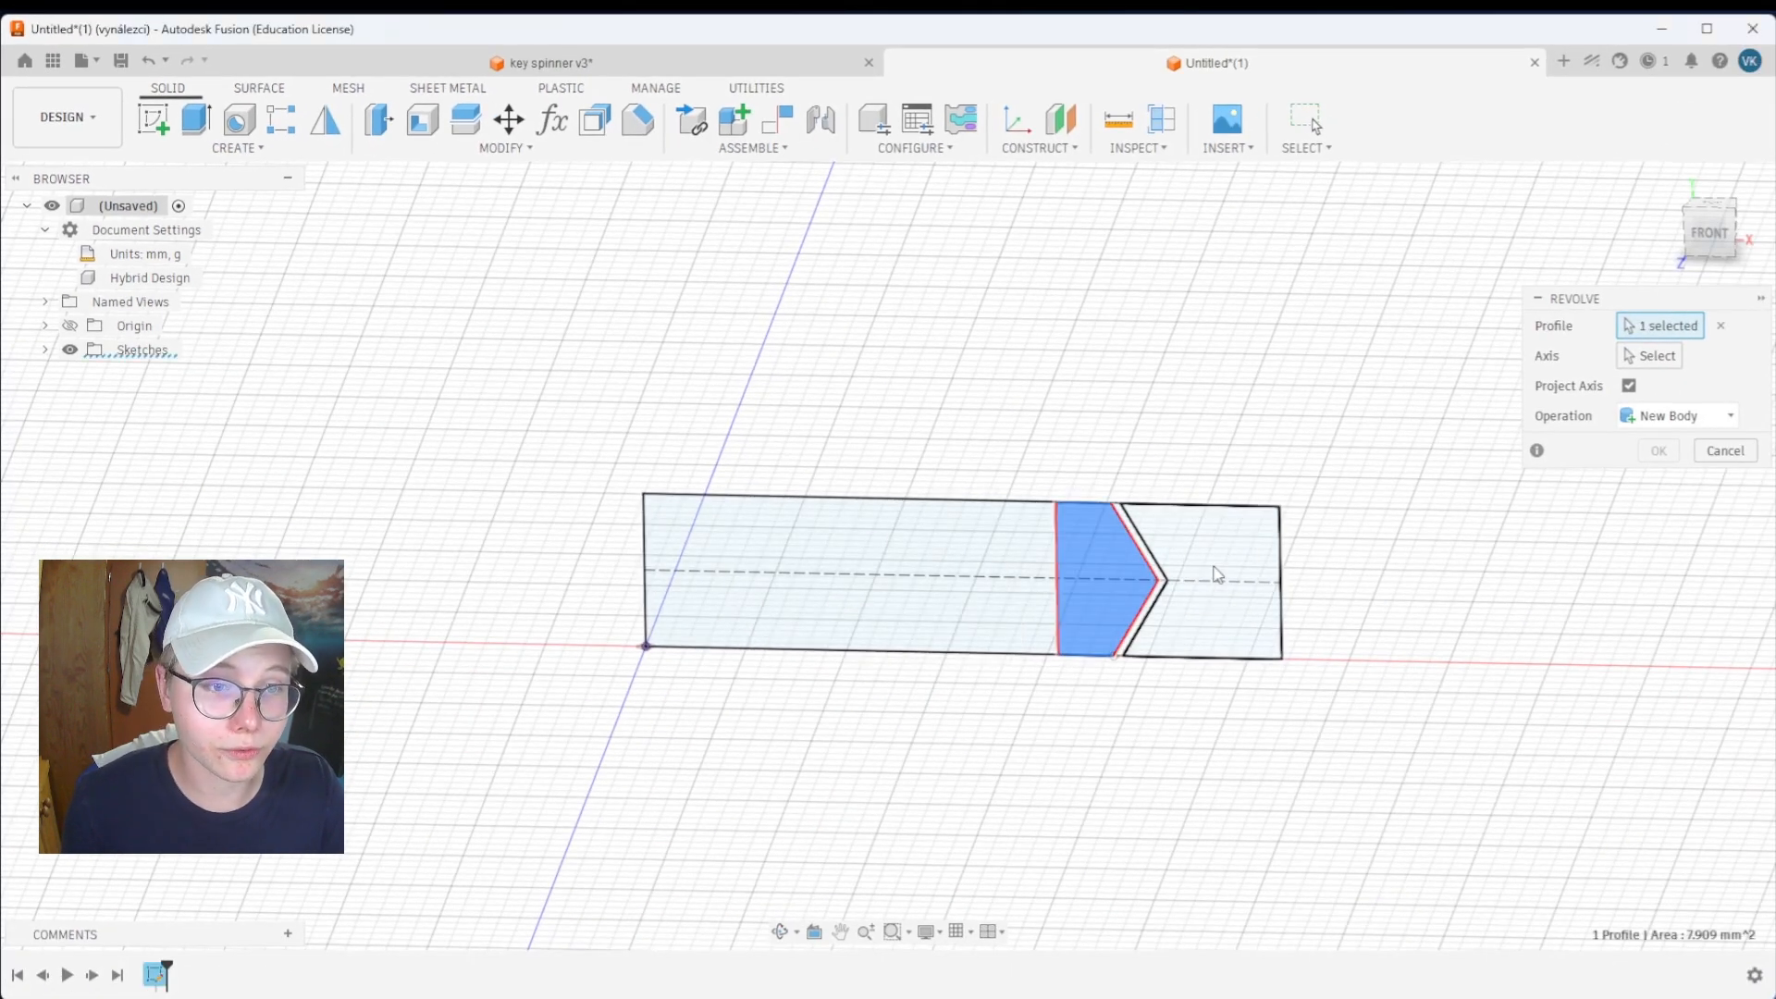
left_click(1218, 574)
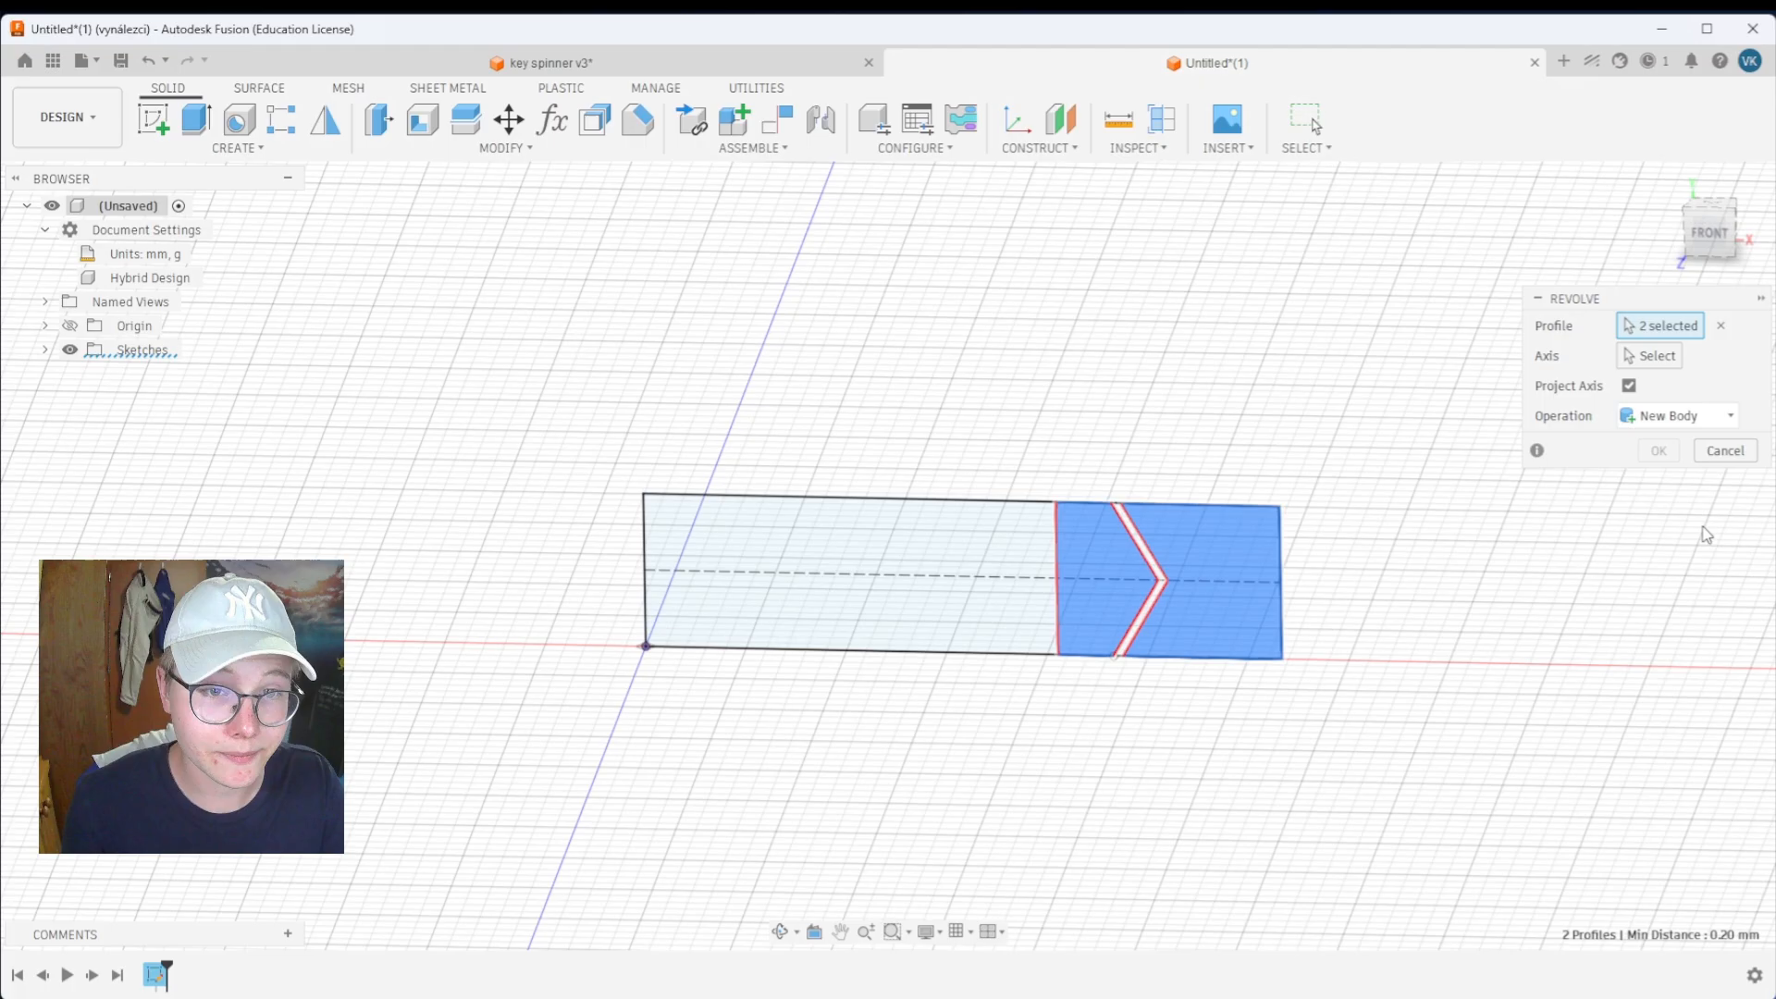
left_click(1670, 363)
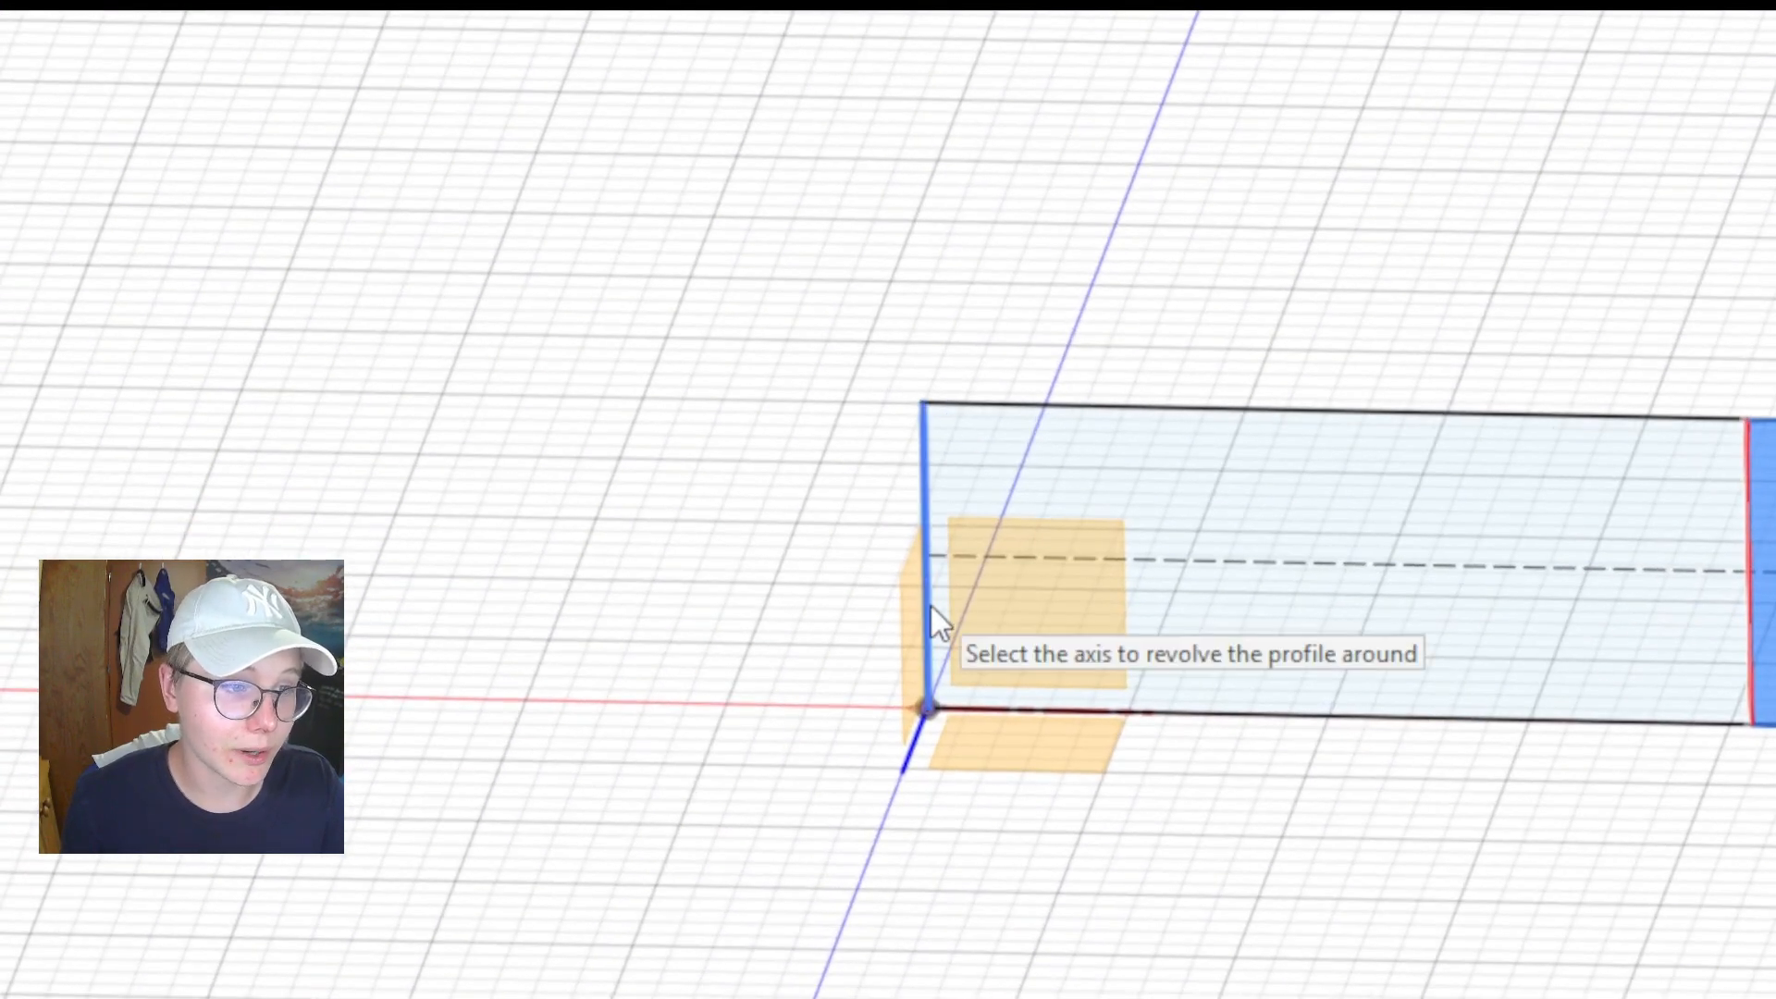
left_click(931, 609)
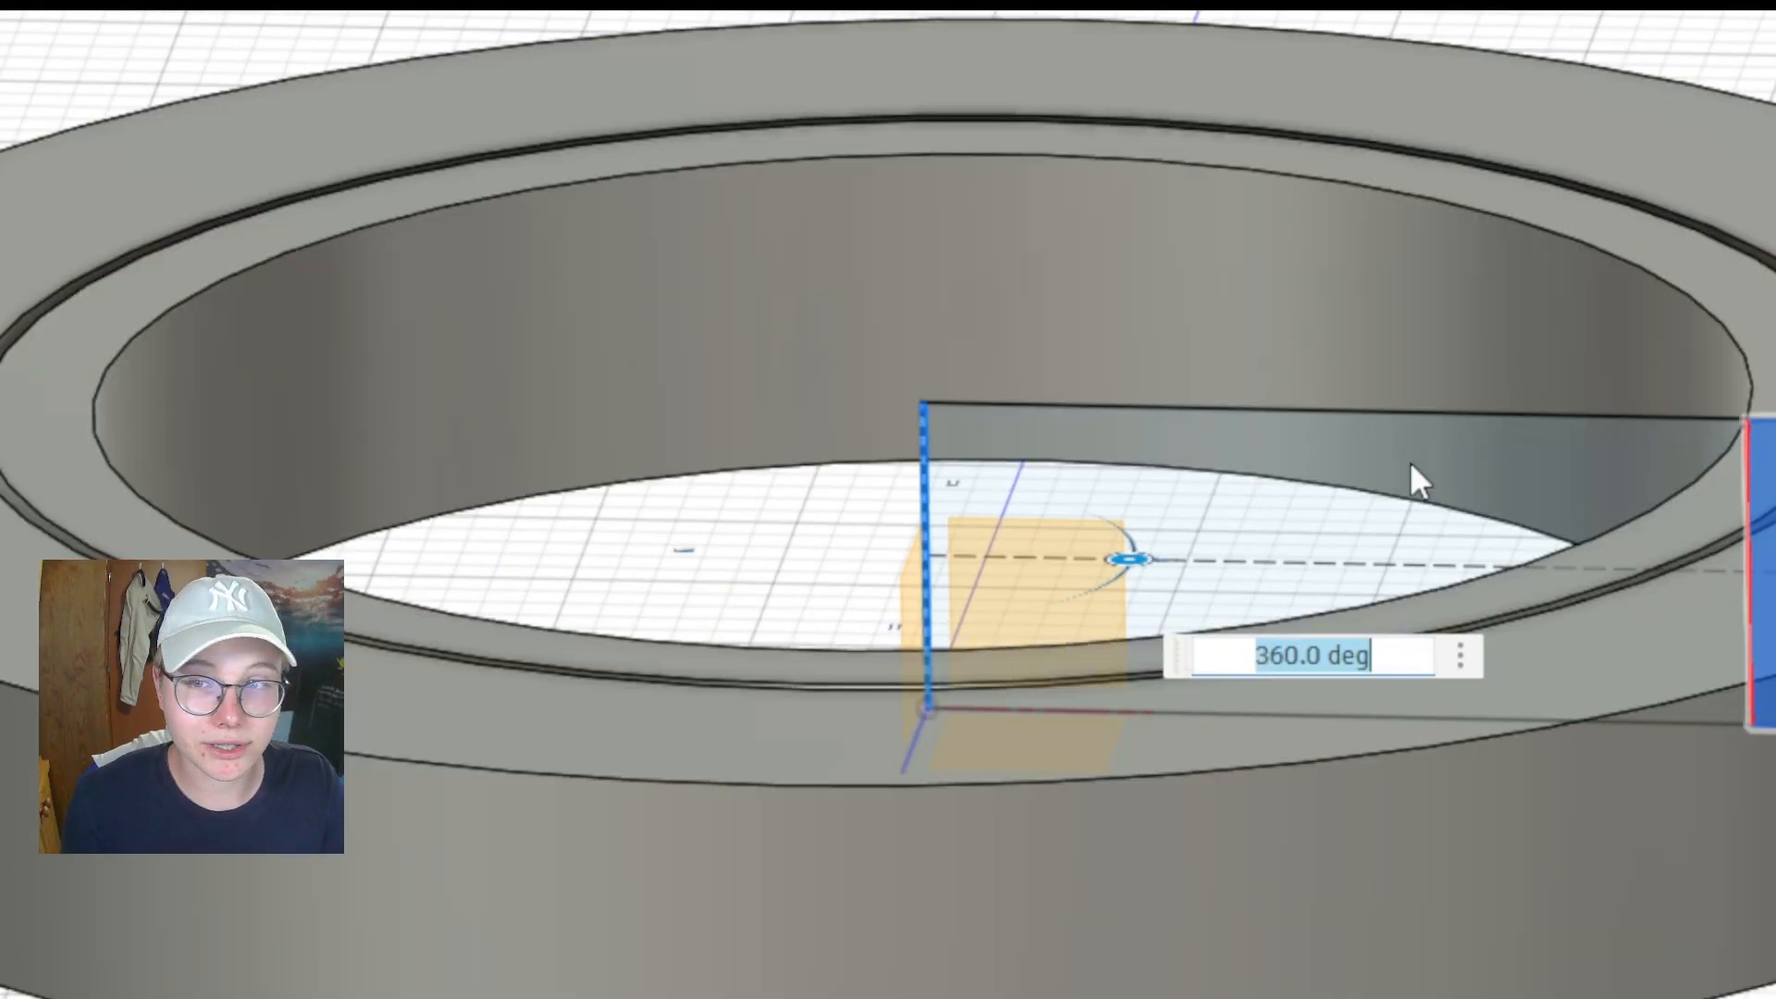
Try partial revolve angles of 30 and 90 degrees to preview how the ring profiles sweep around the axis
scroll(1415, 480, "up", 3)
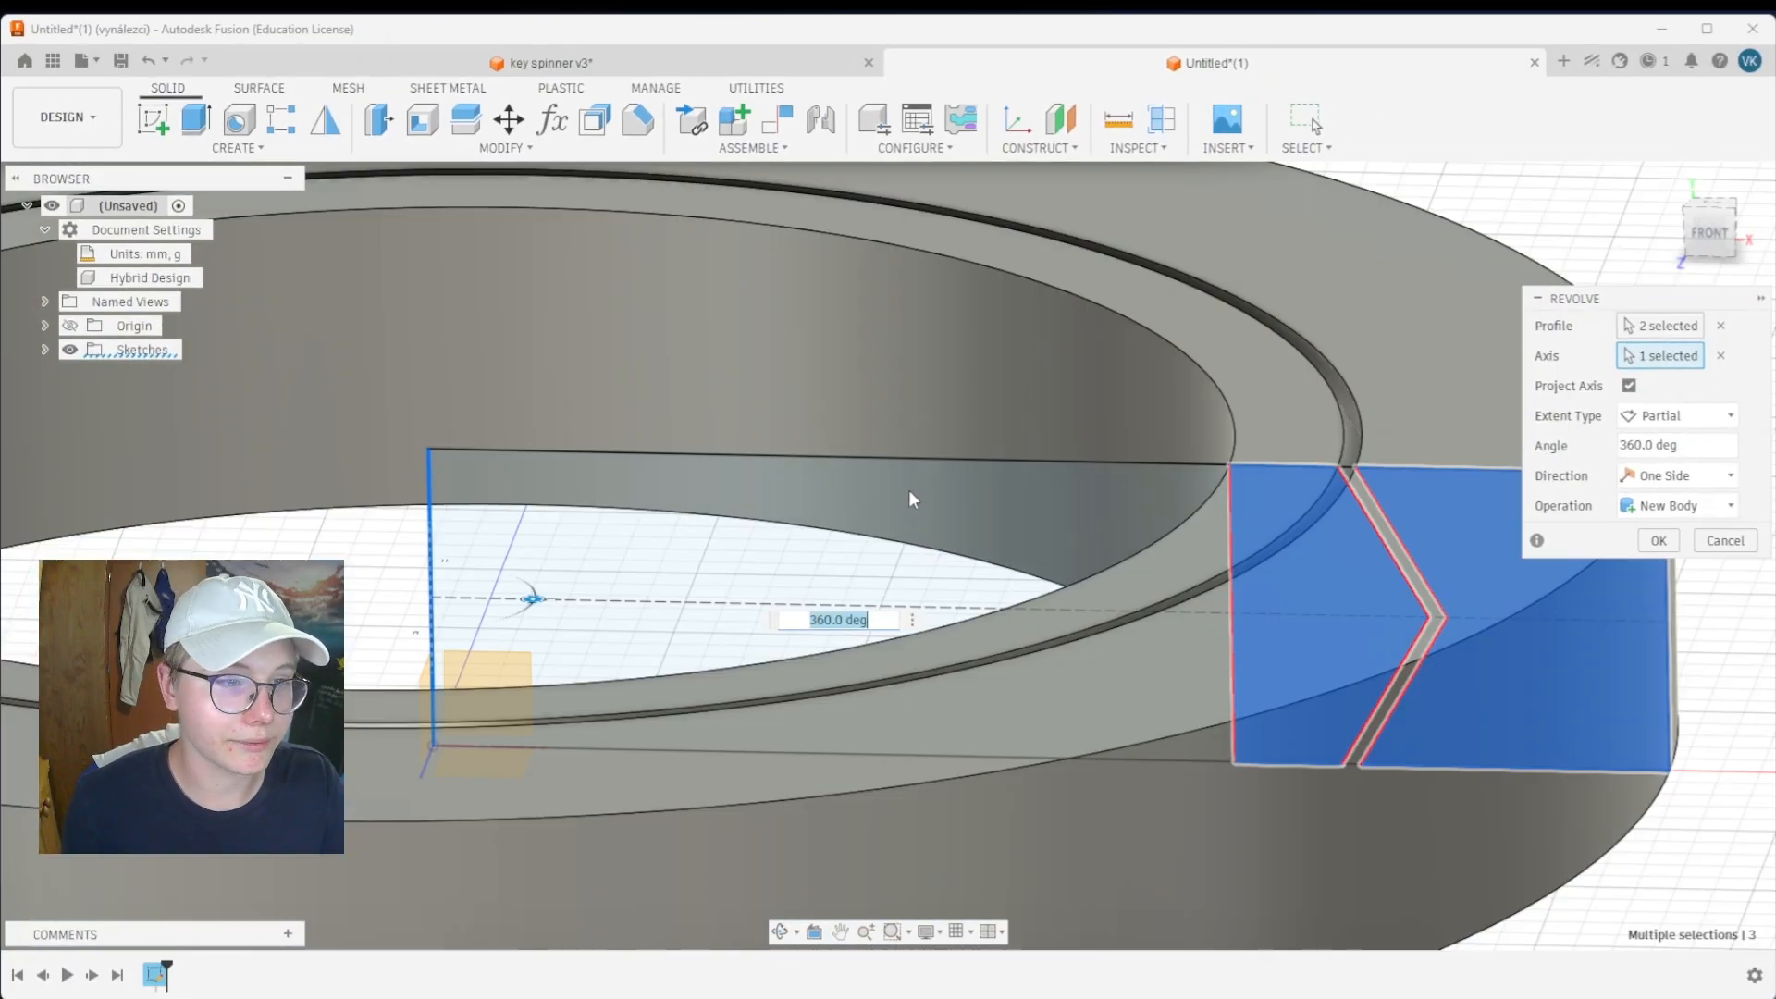
scroll(909, 491, "down", 6)
middle_click_drag(915, 492, 1131, 490)
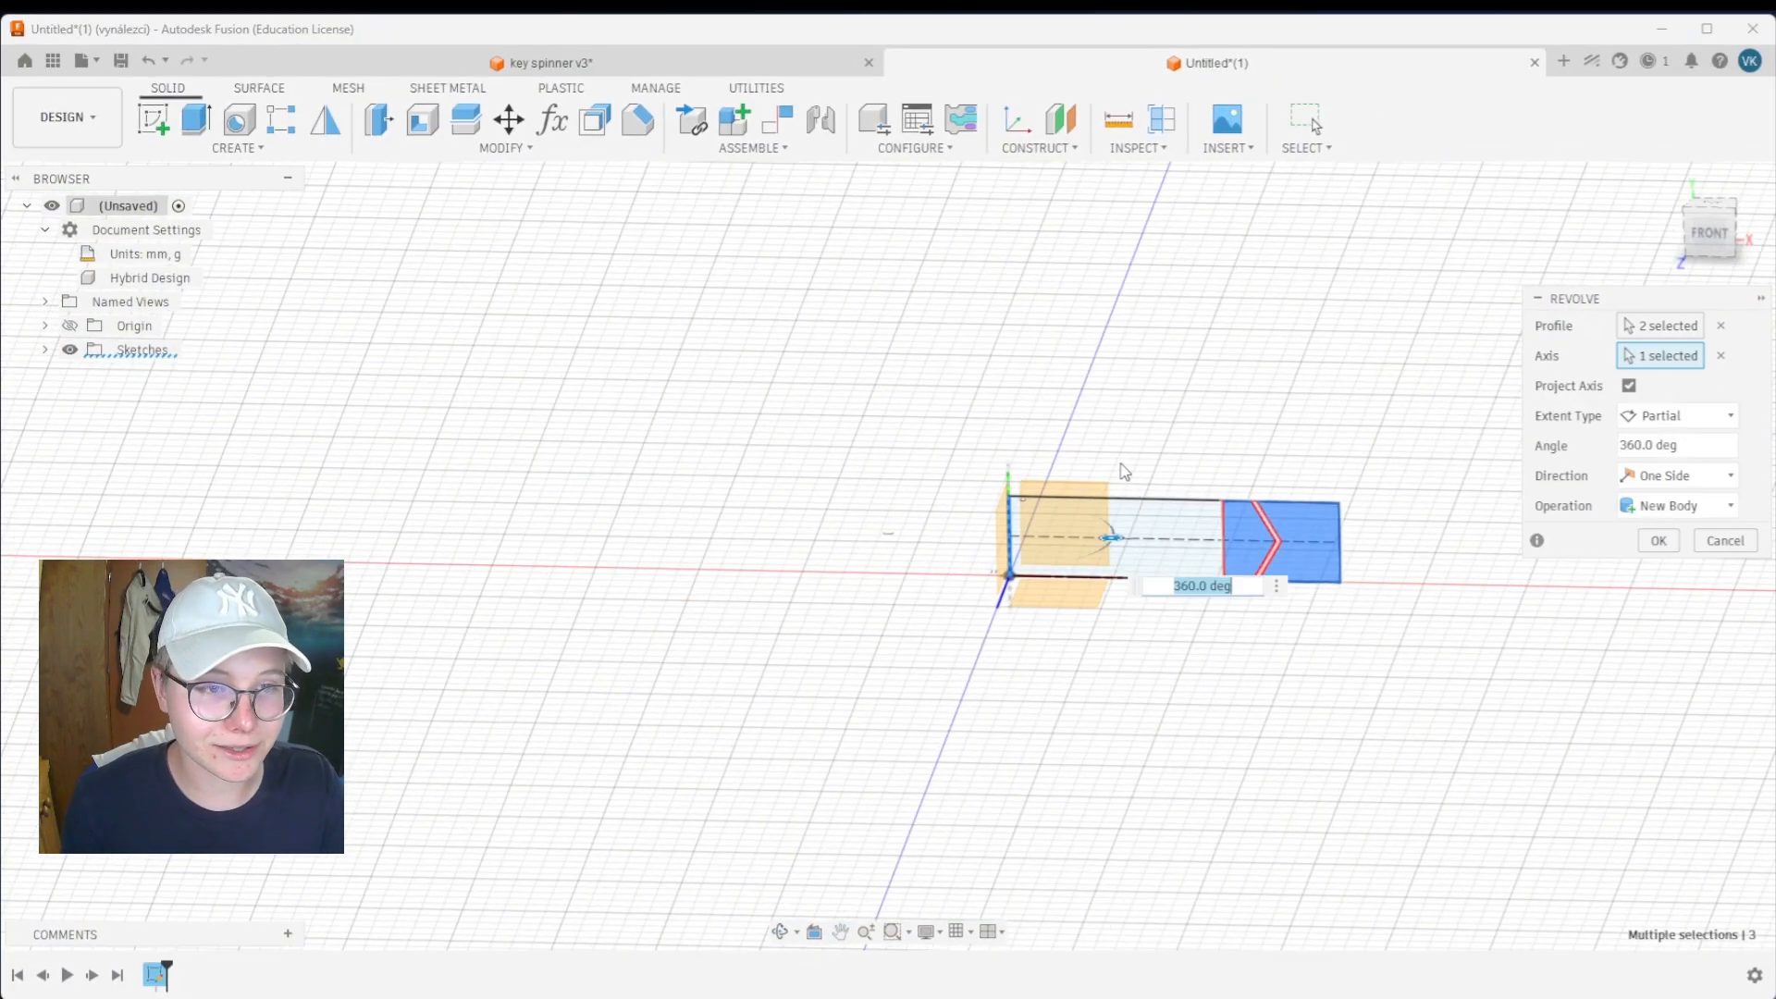
middle_click_drag(1191, 408, 1325, 432, "shift")
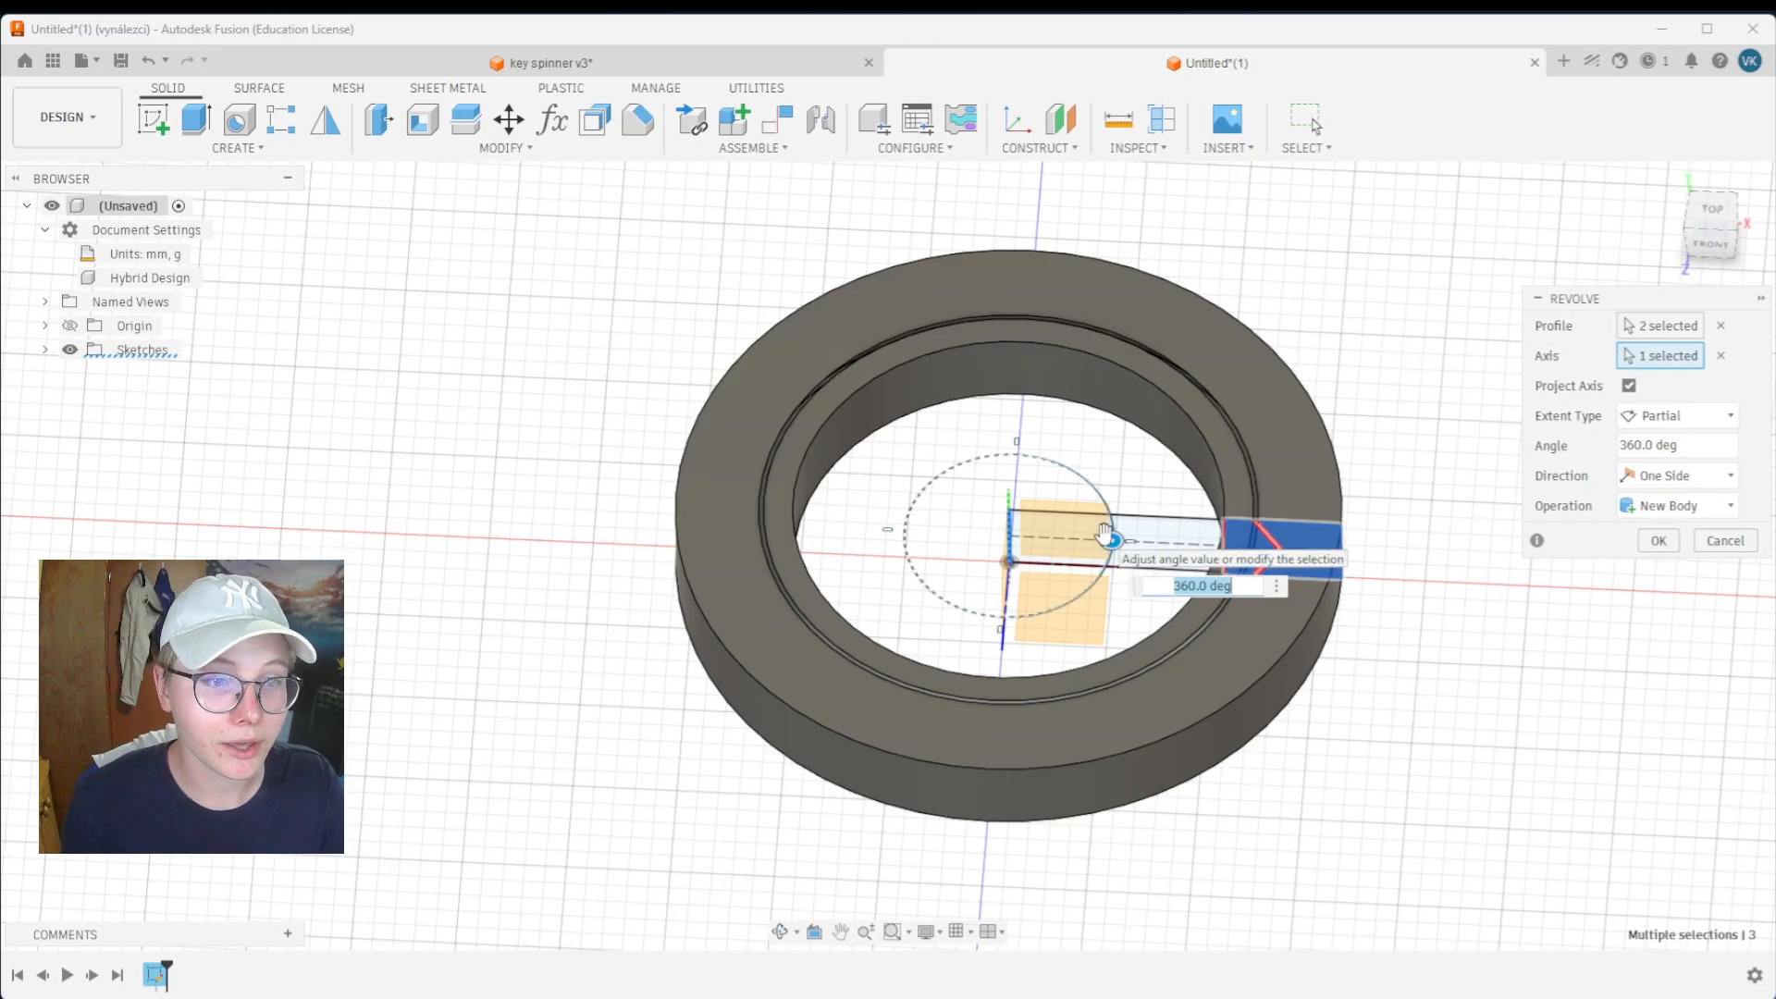
left_click_drag(1111, 538, 1122, 670)
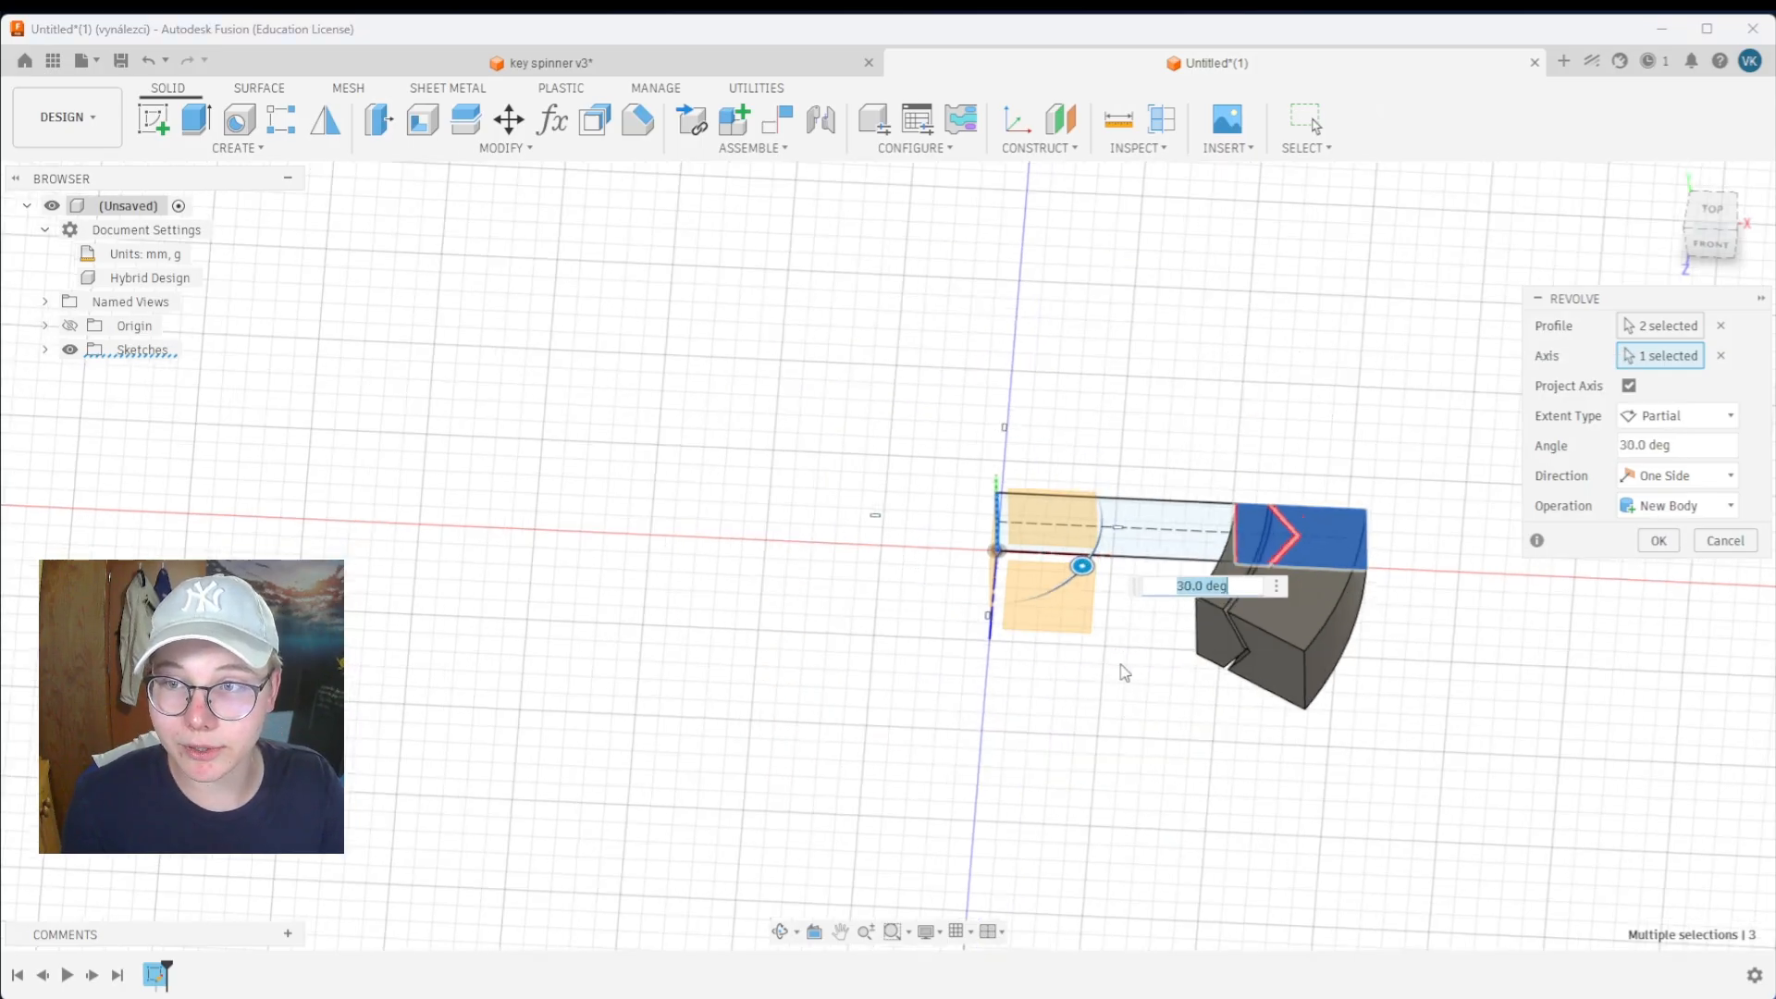
scroll(1122, 666, "up", 6)
mouse_move(1122, 658)
middle_mouse_down("shift")
mouse_move(1229, 626)
mouse_move(906, 601)
middle_mouse_up("shift")
scroll(906, 602, "down", 3)
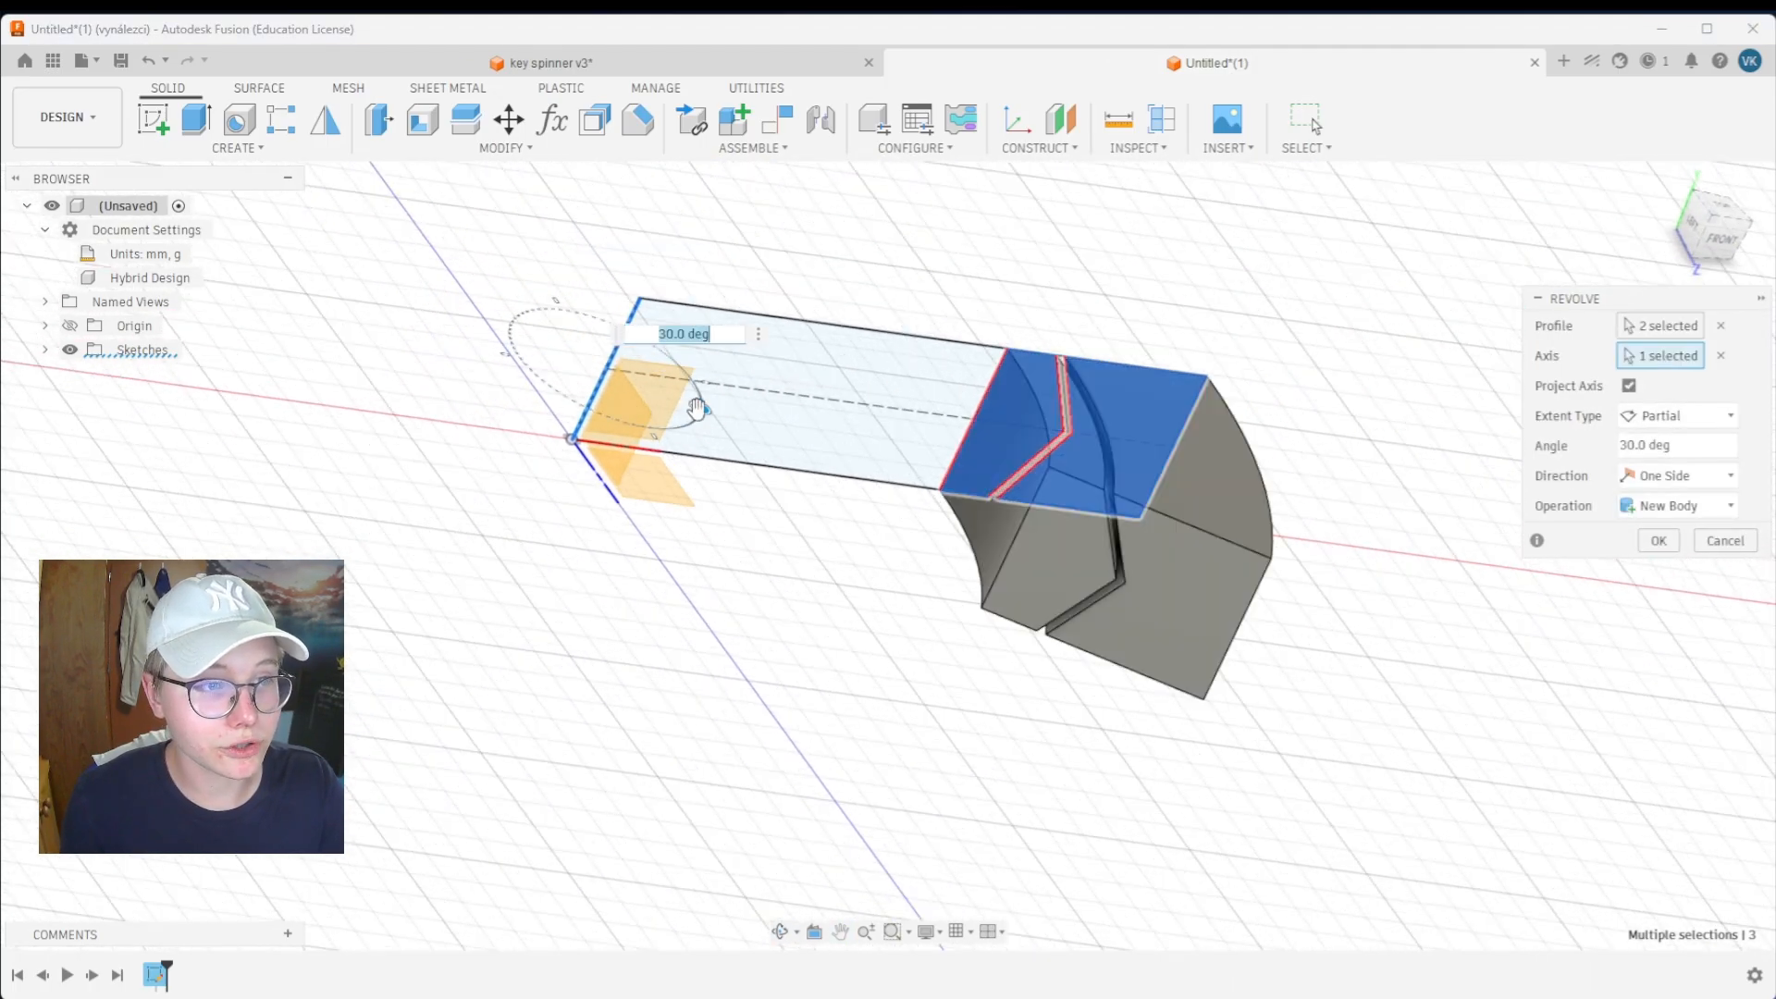
left_click_drag(697, 401, 695, 481)
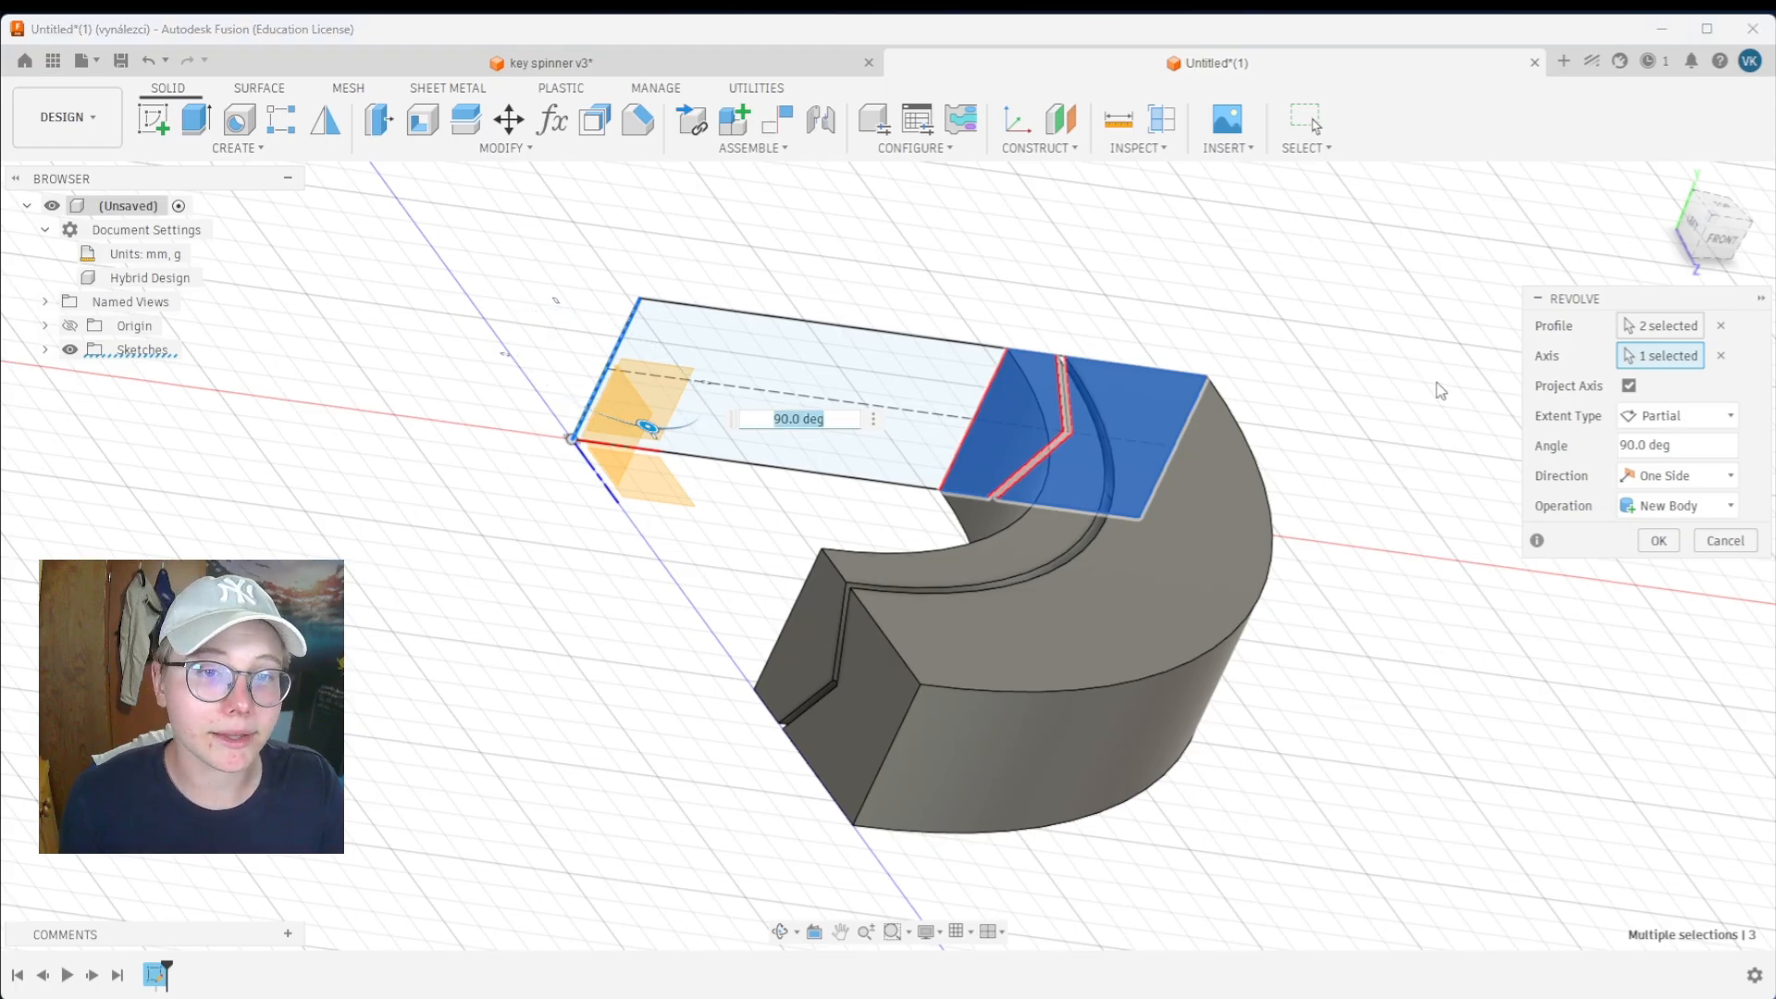
Set the revolve angle to 360 degrees and complete the ring bodies
left_click(1687, 442)
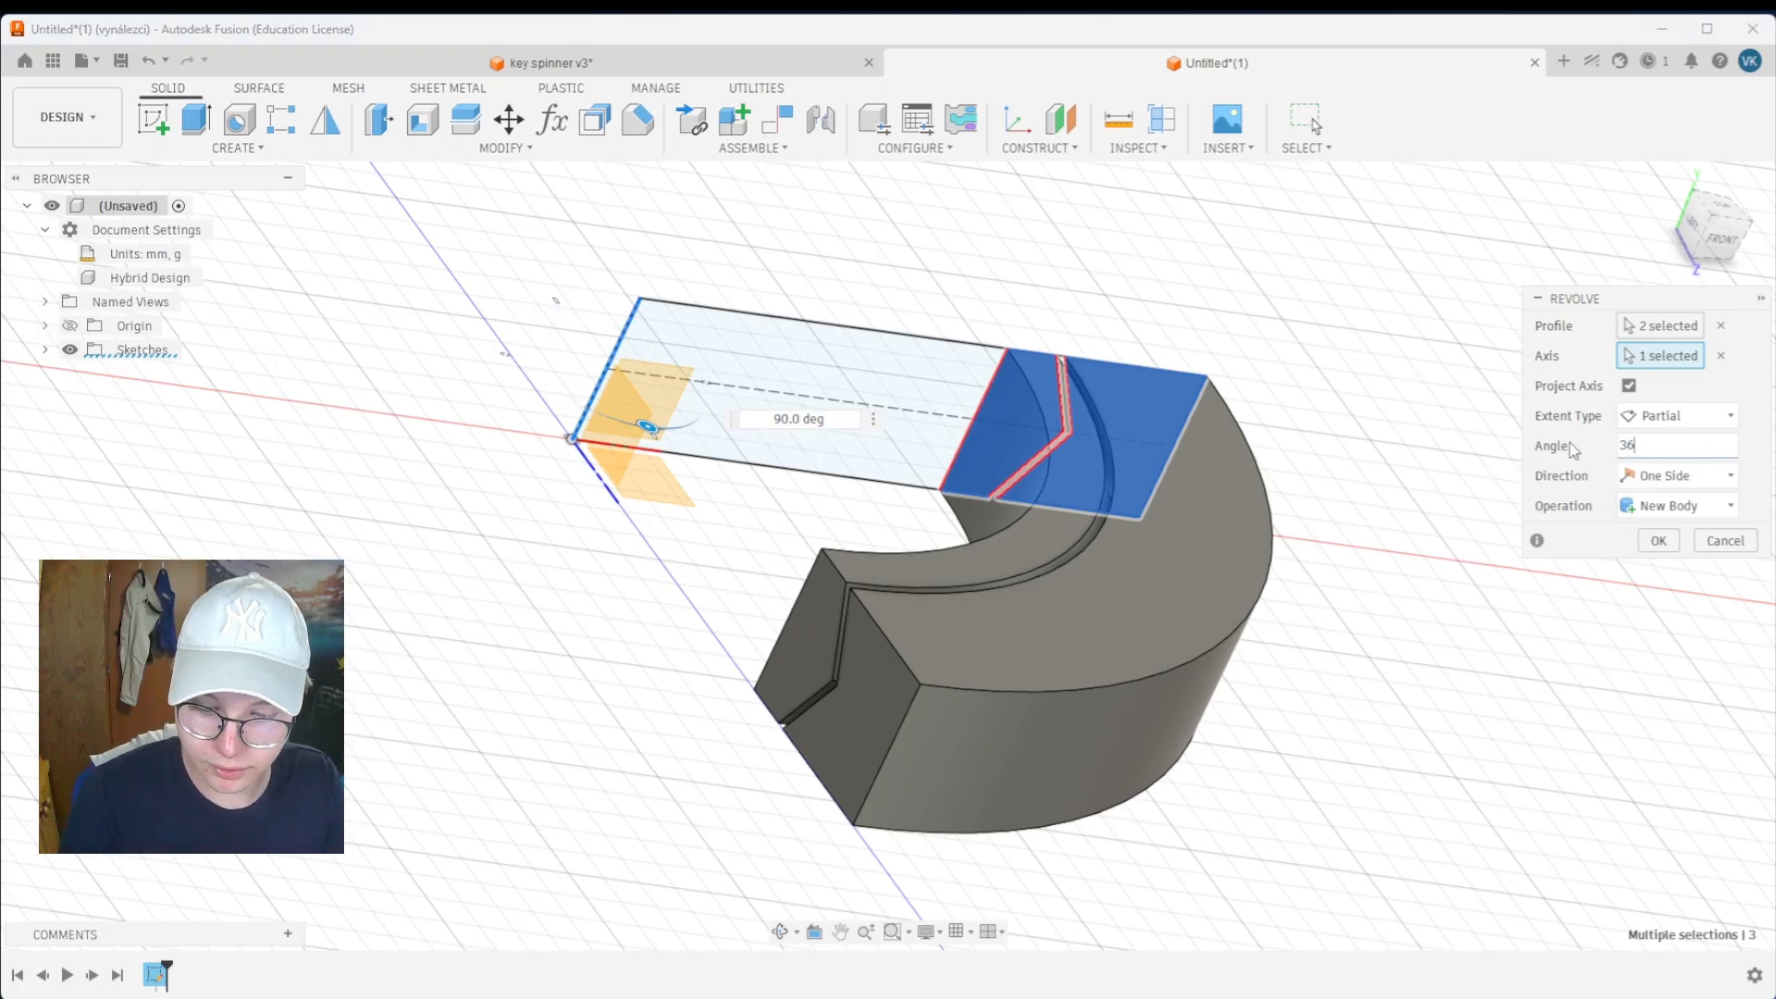
type("360")
key("Return")
Start a new sketch on the top face of the outer ring
scroll(1574, 452, "down", 4)
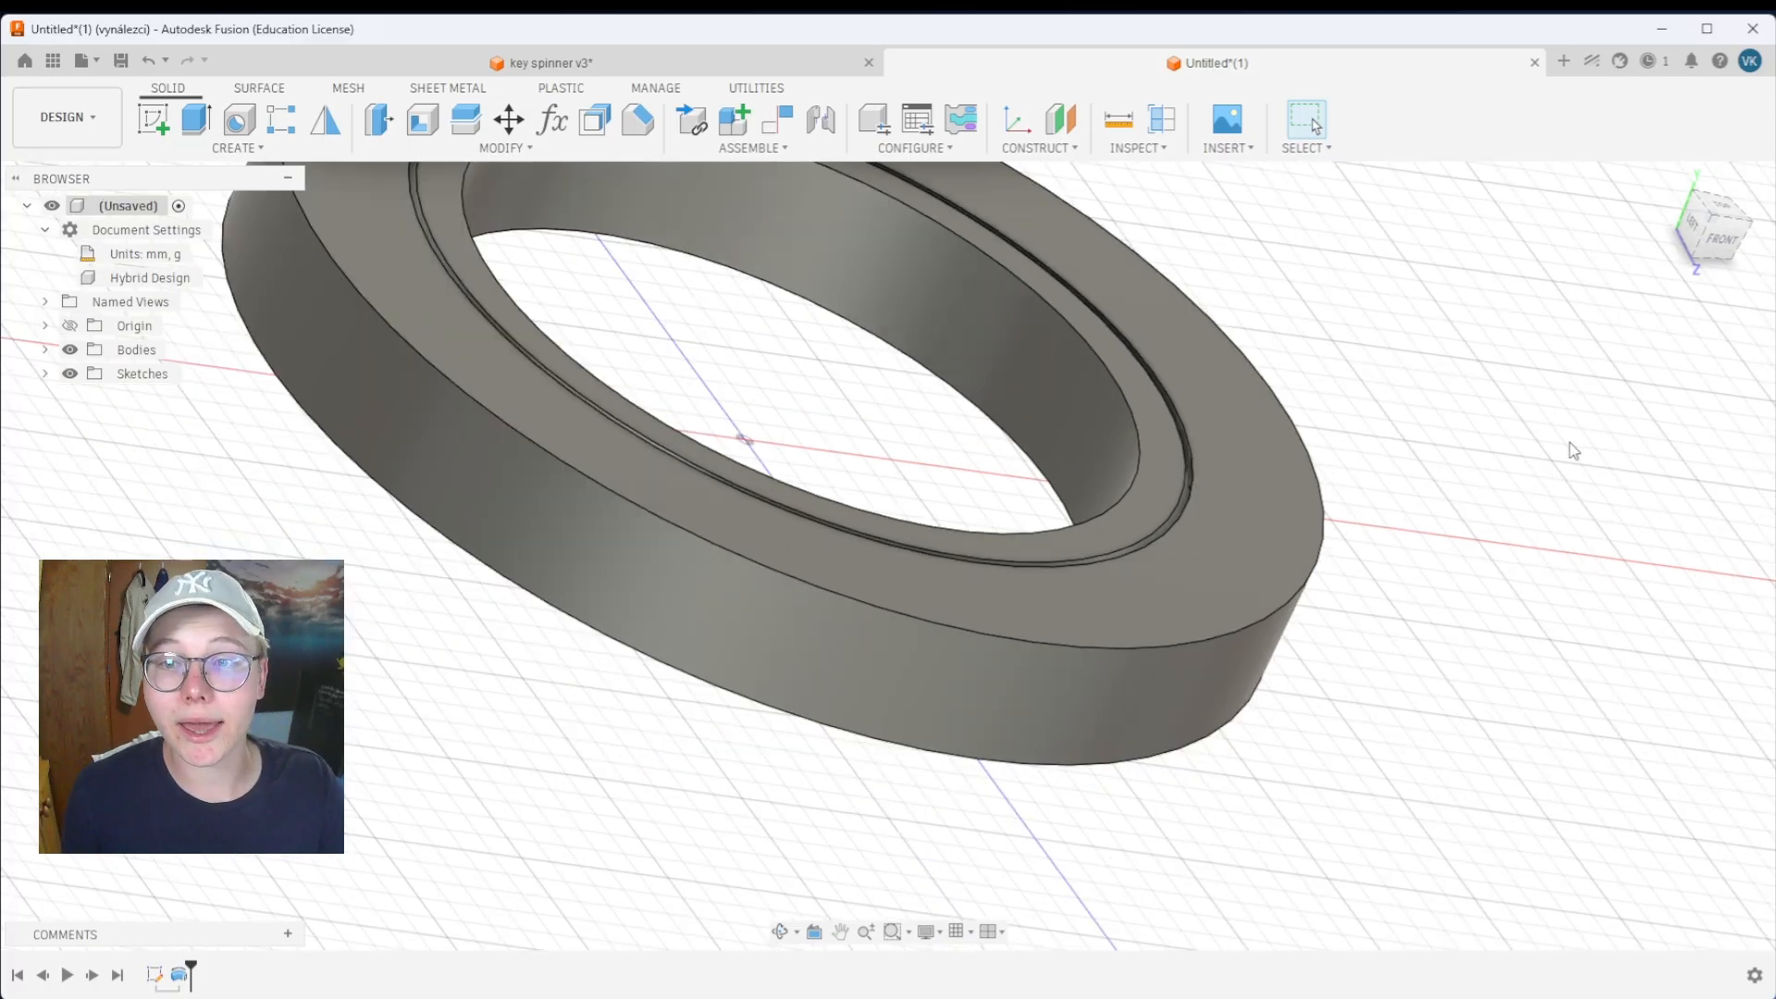
middle_click_drag(1555, 448, 1369, 670, "shift")
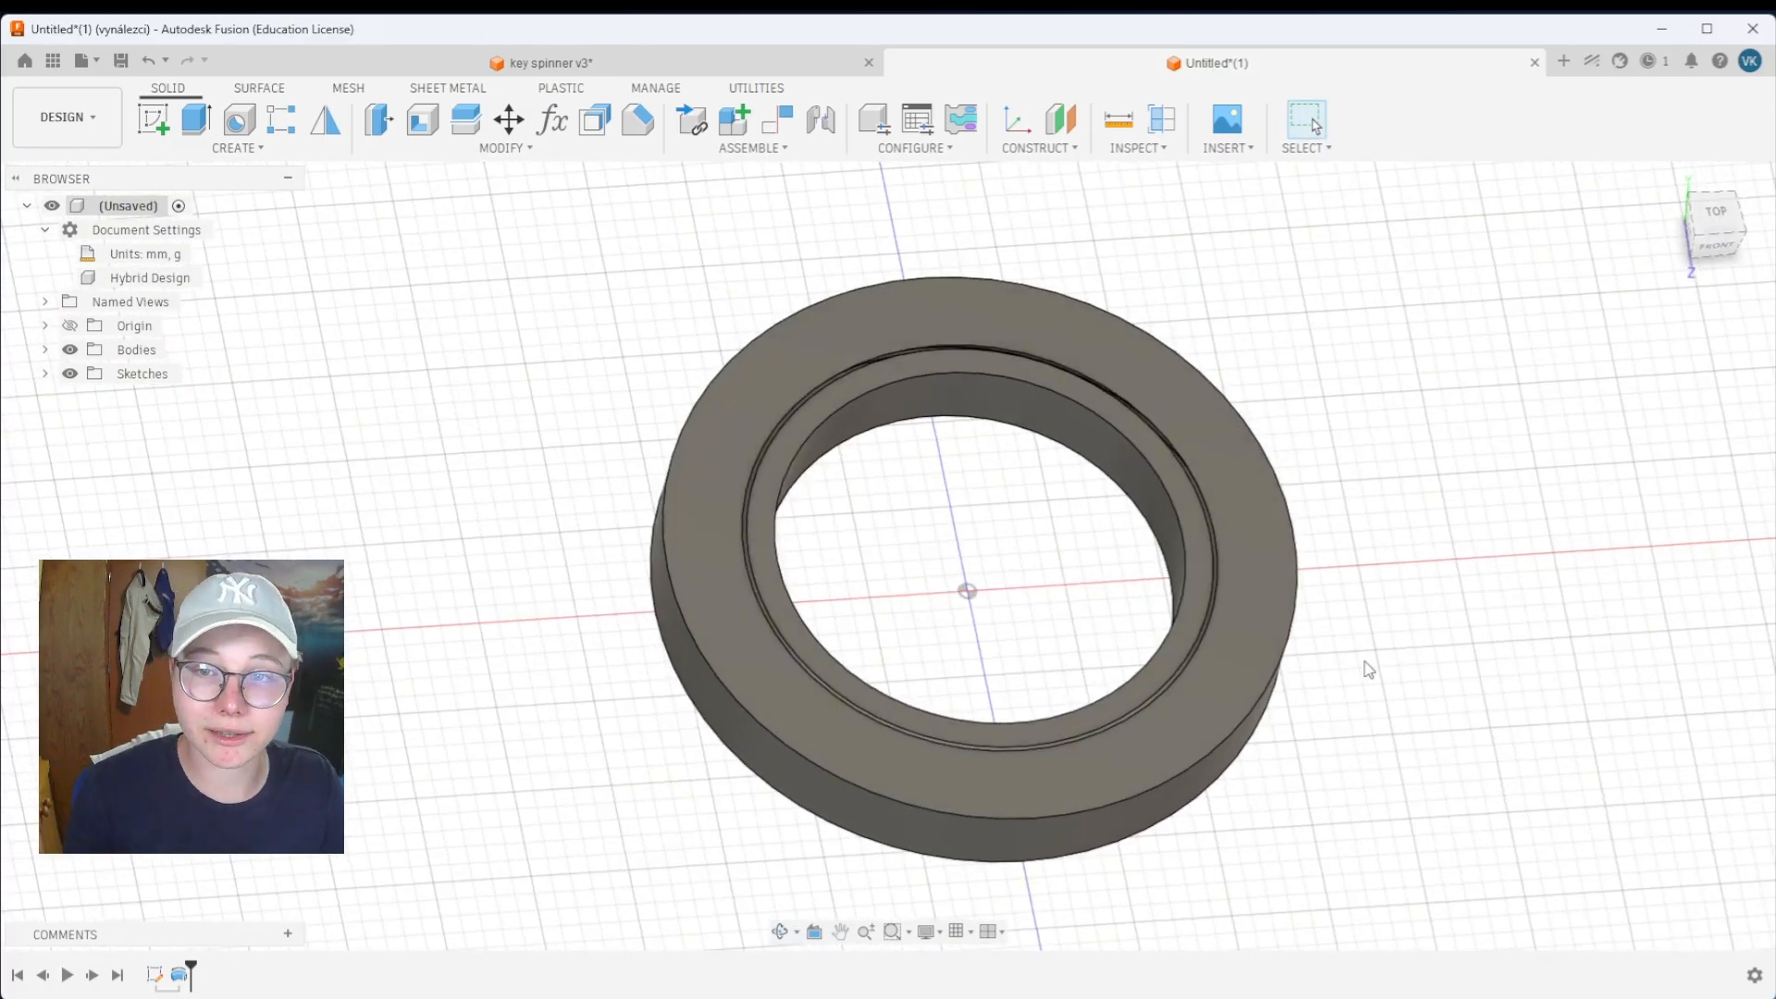
scroll(1370, 670, "down", 5)
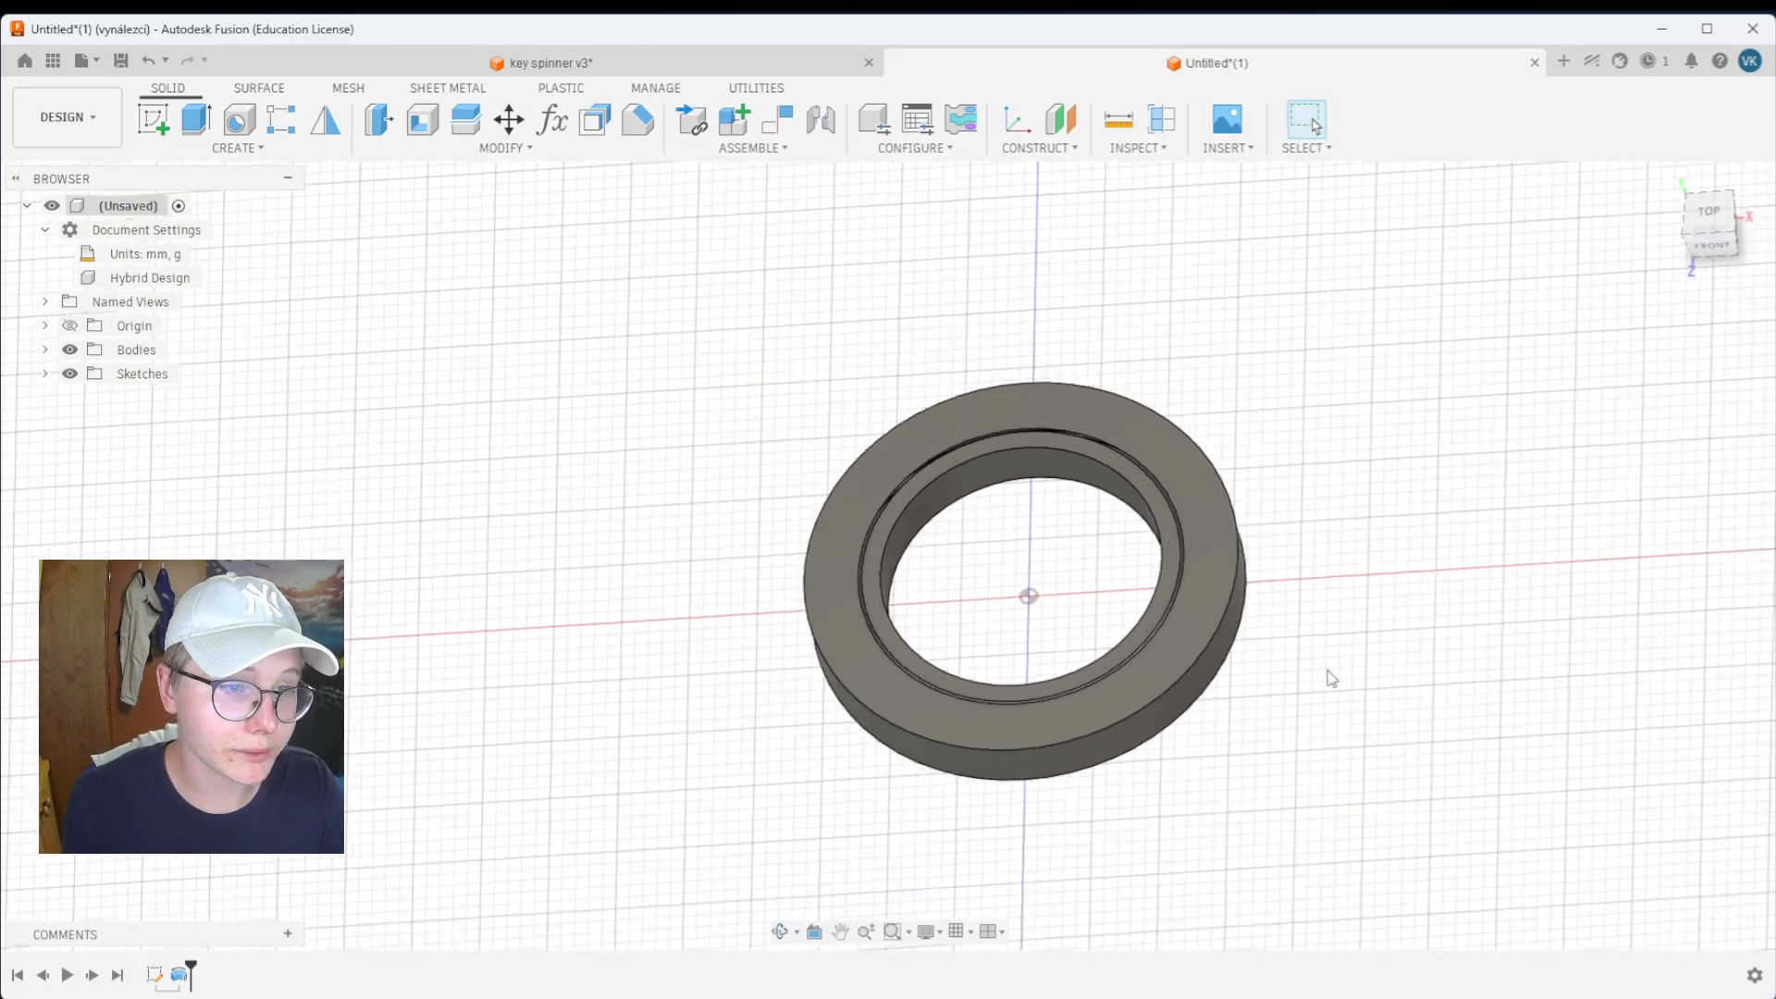
middle_click_drag(1353, 682, 1265, 565)
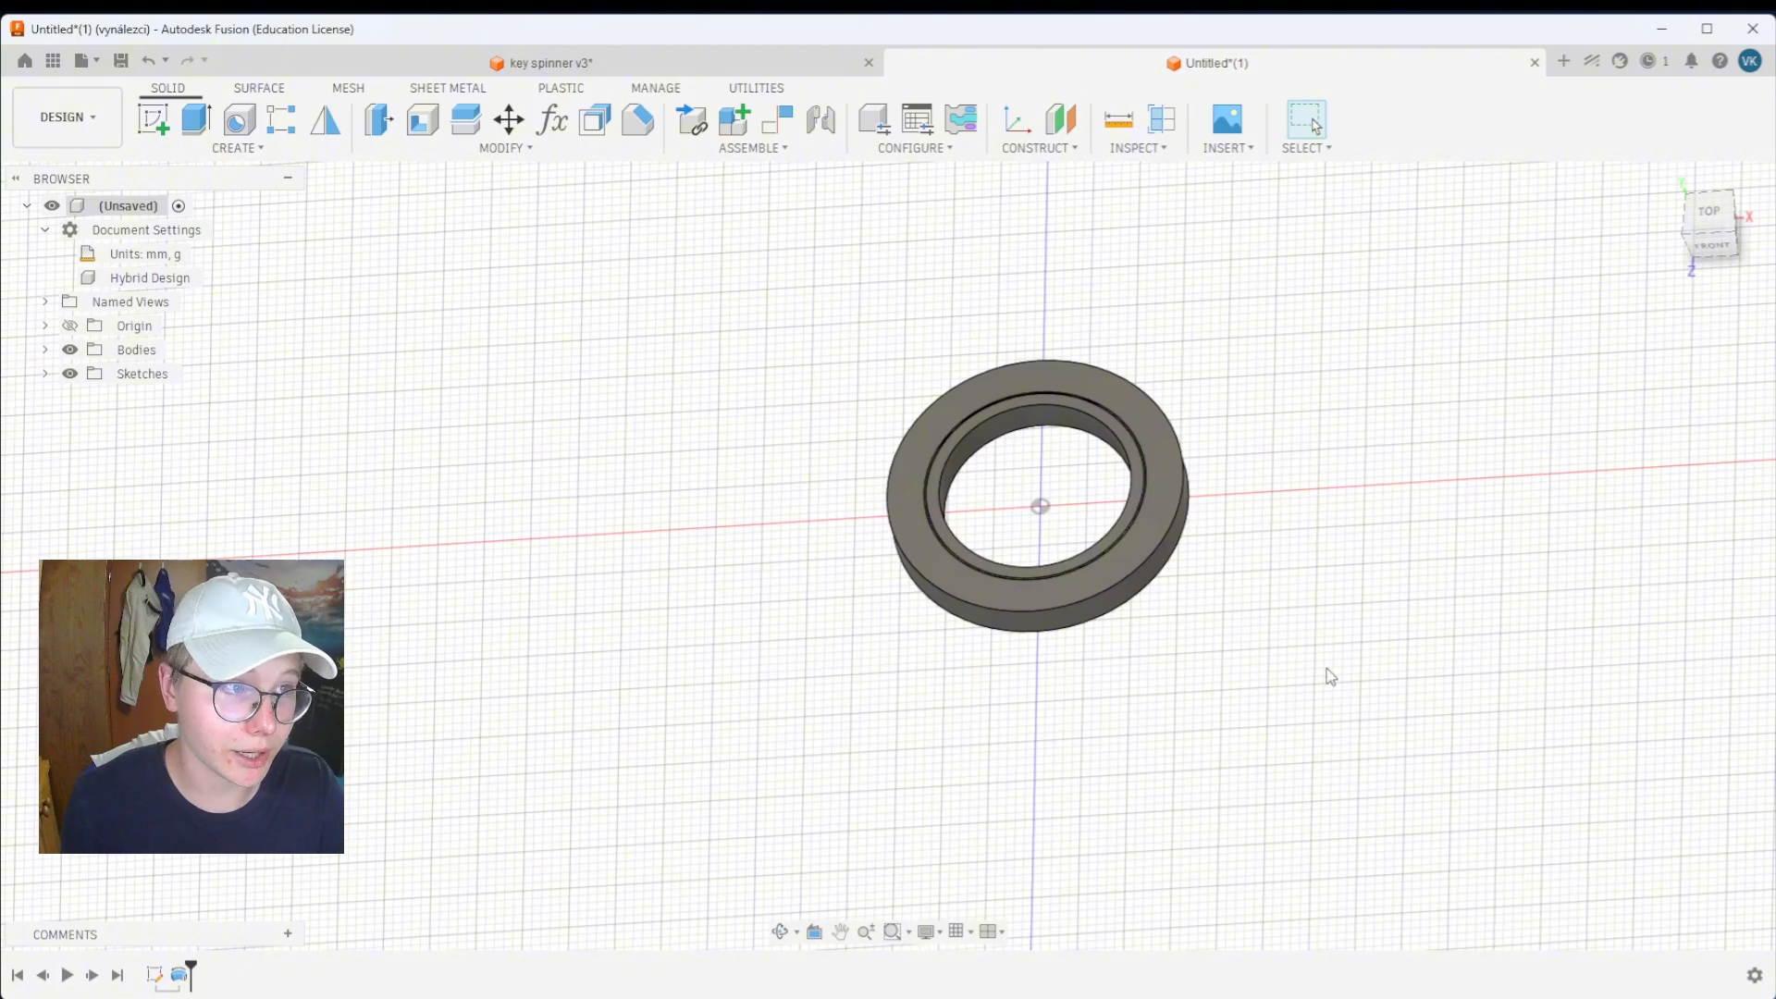
middle_click_drag(1330, 676, 1255, 622, "shift")
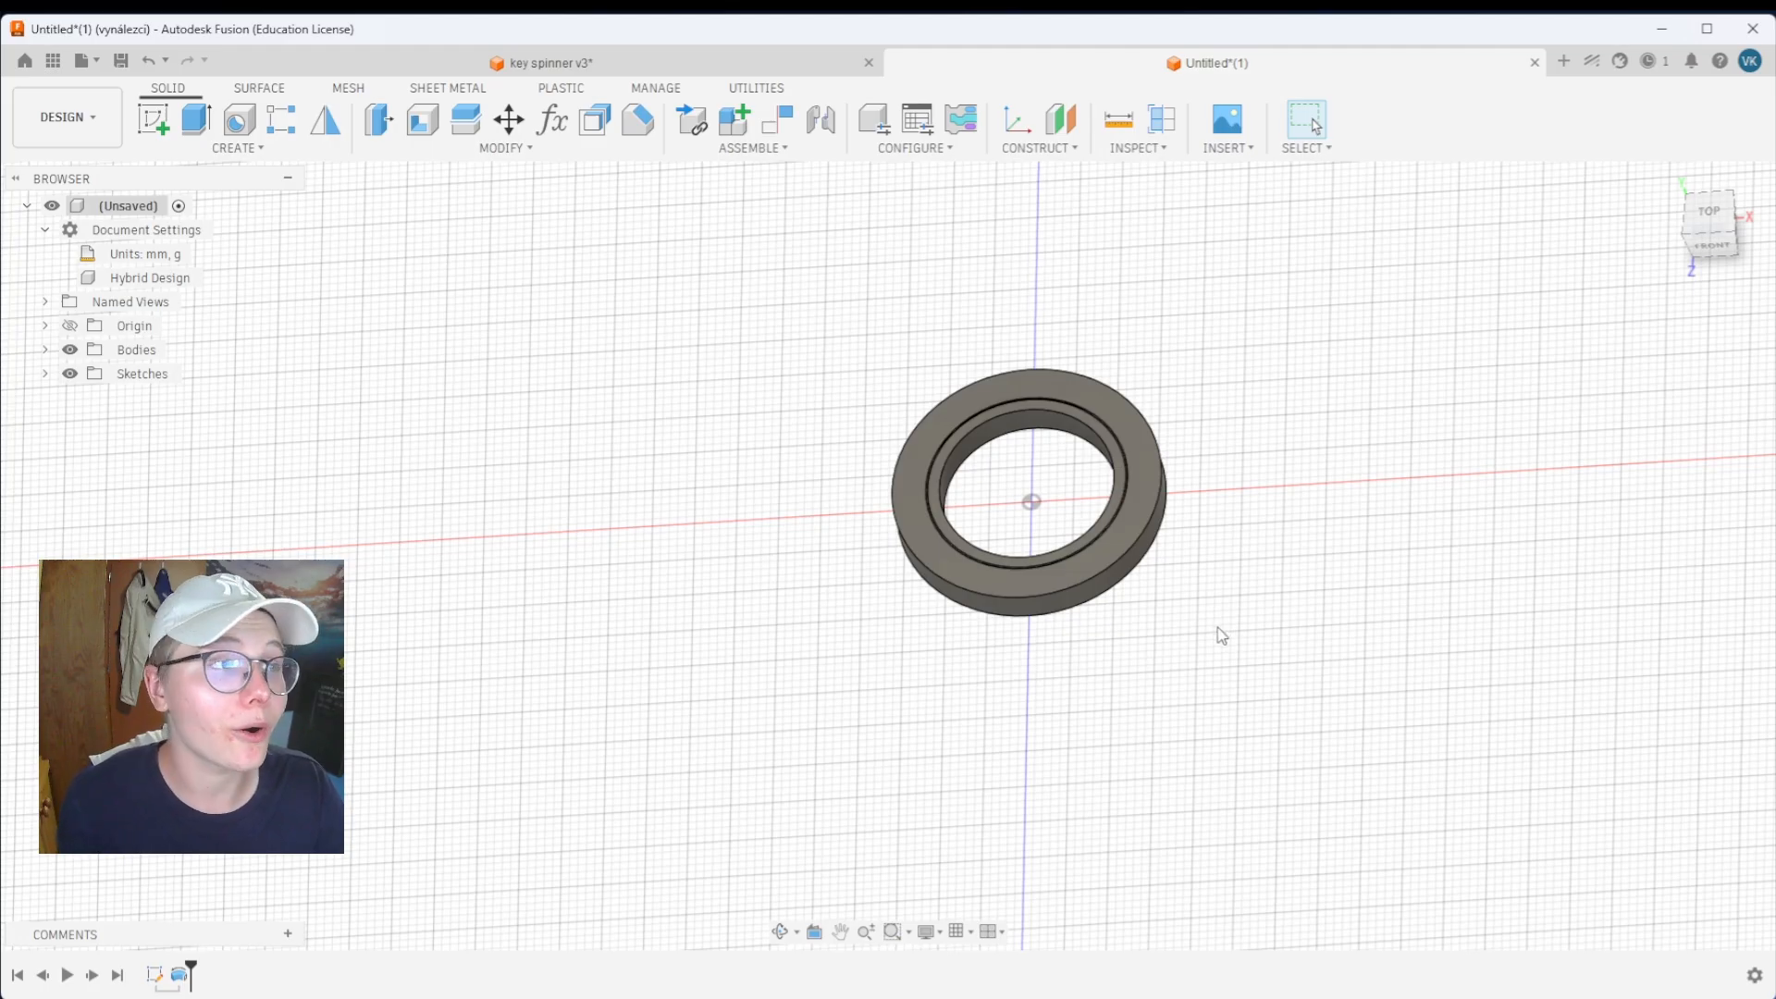
middle_click_drag(1330, 625, 1154, 546, "shift")
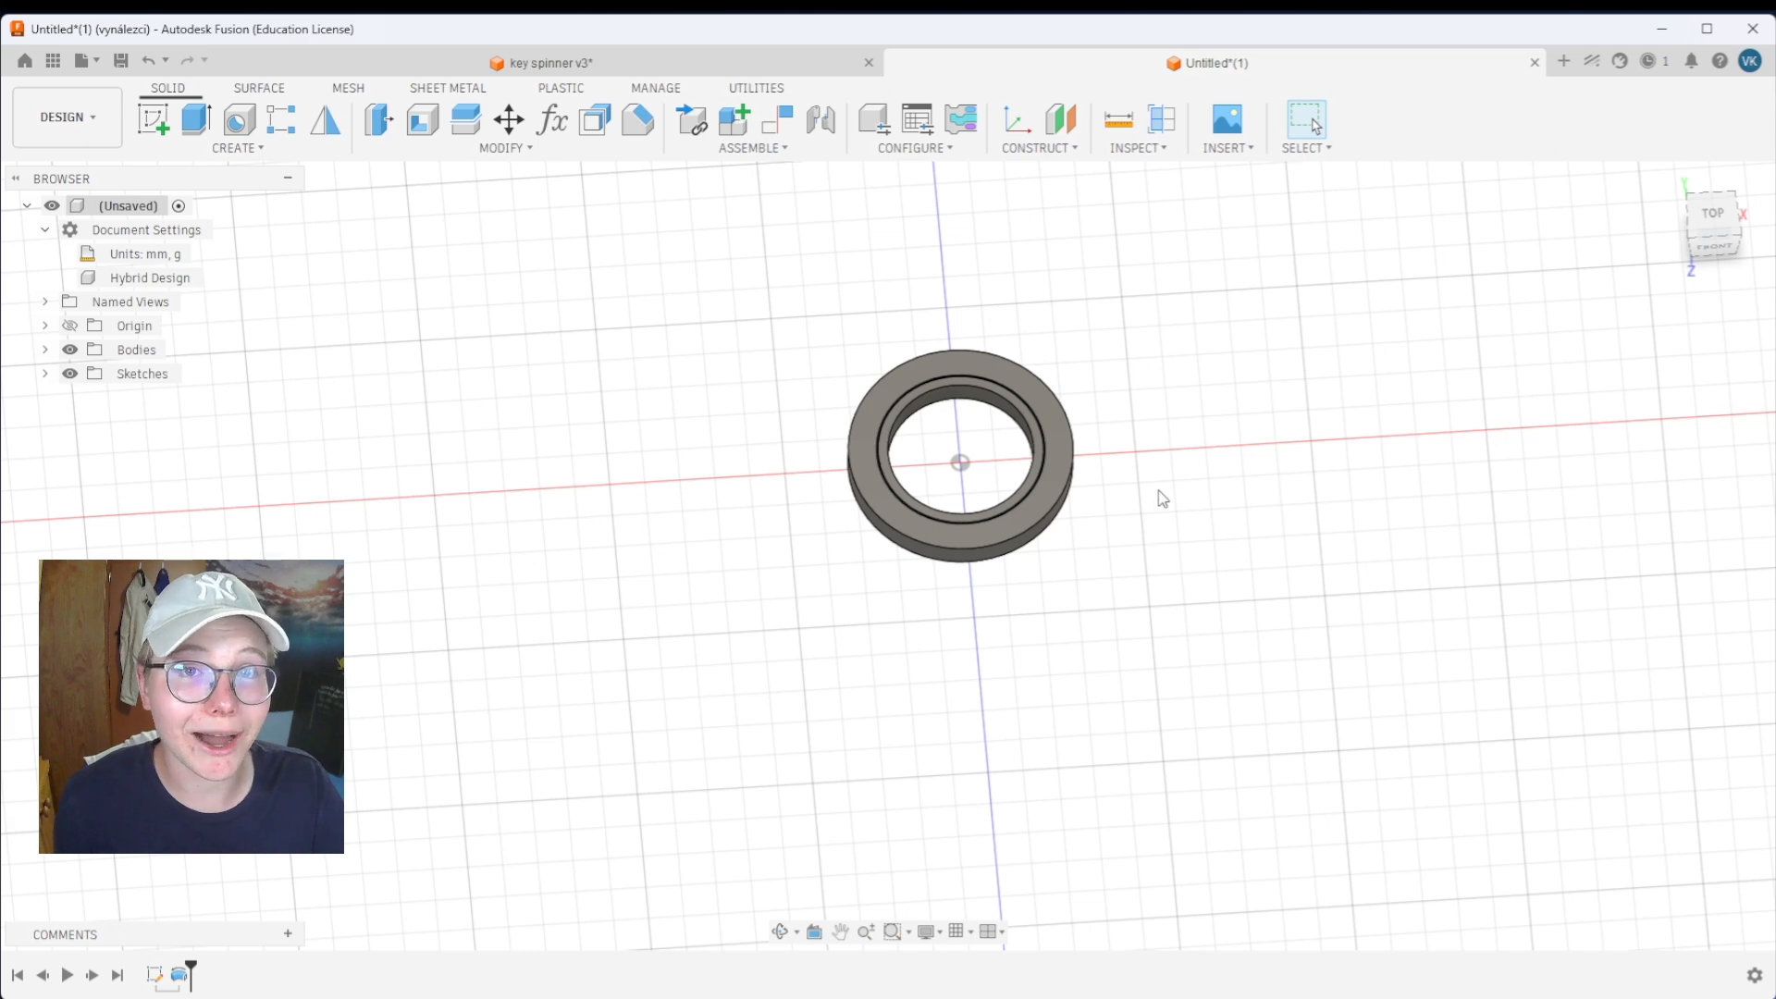
left_click(153, 119)
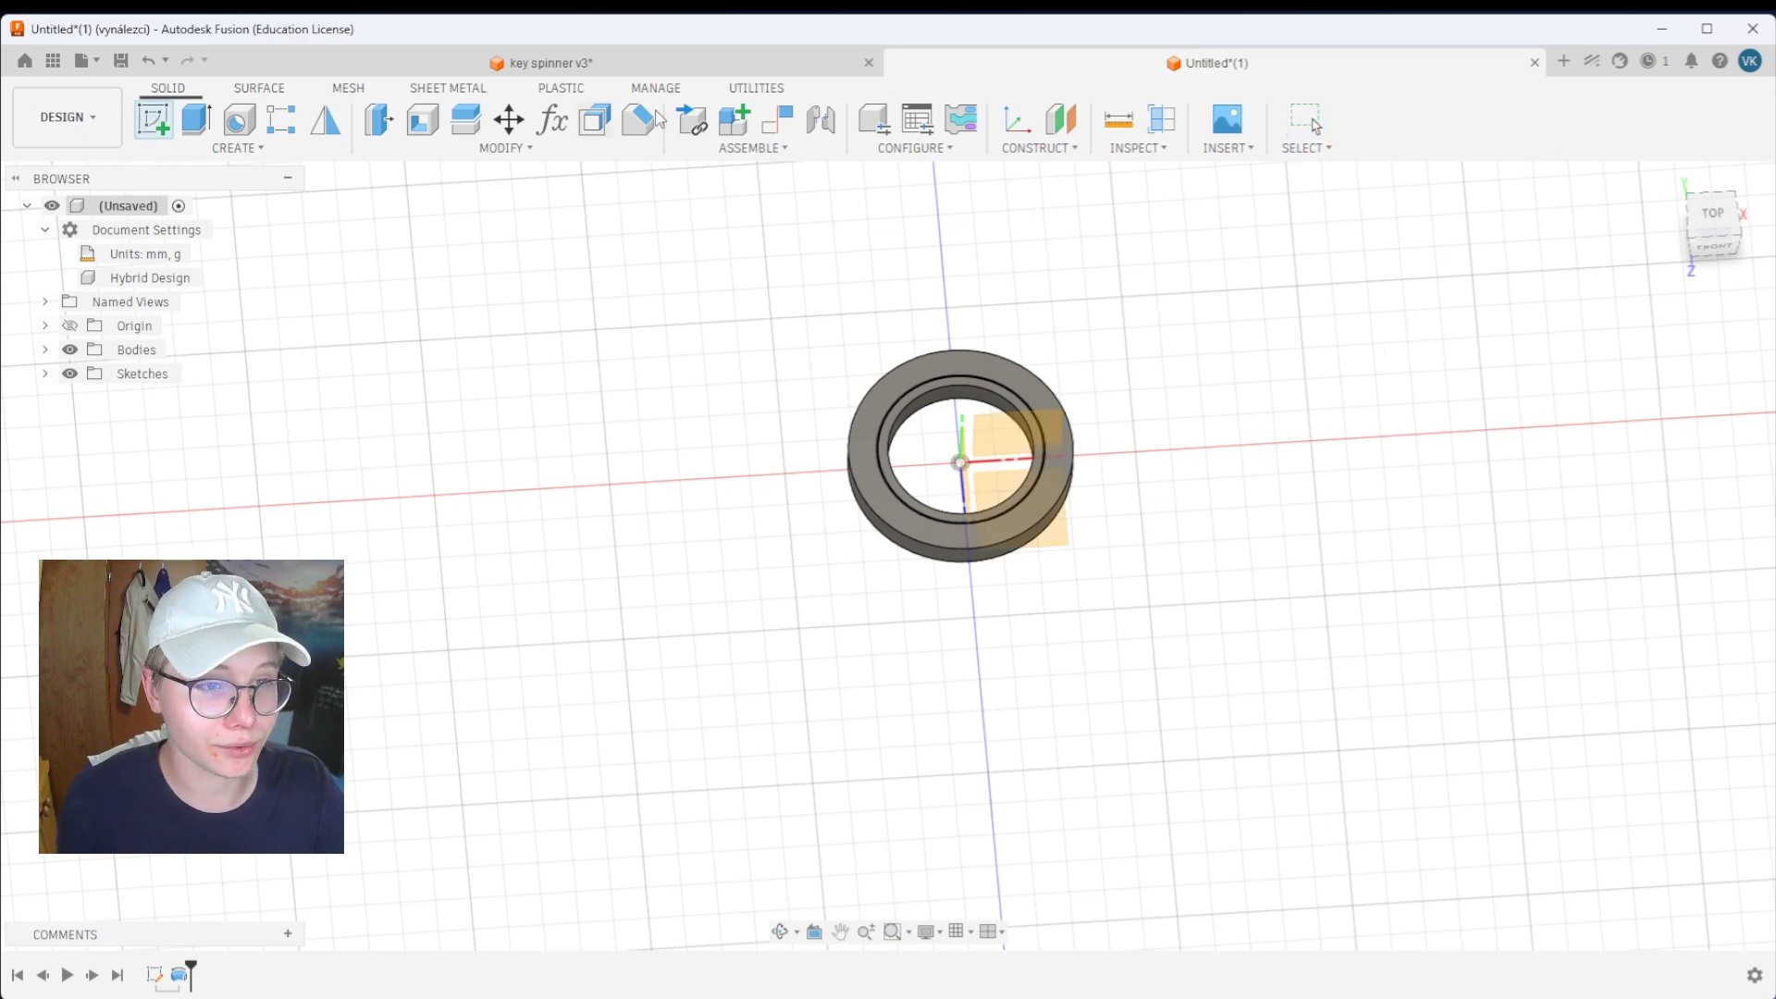
left_click(877, 490)
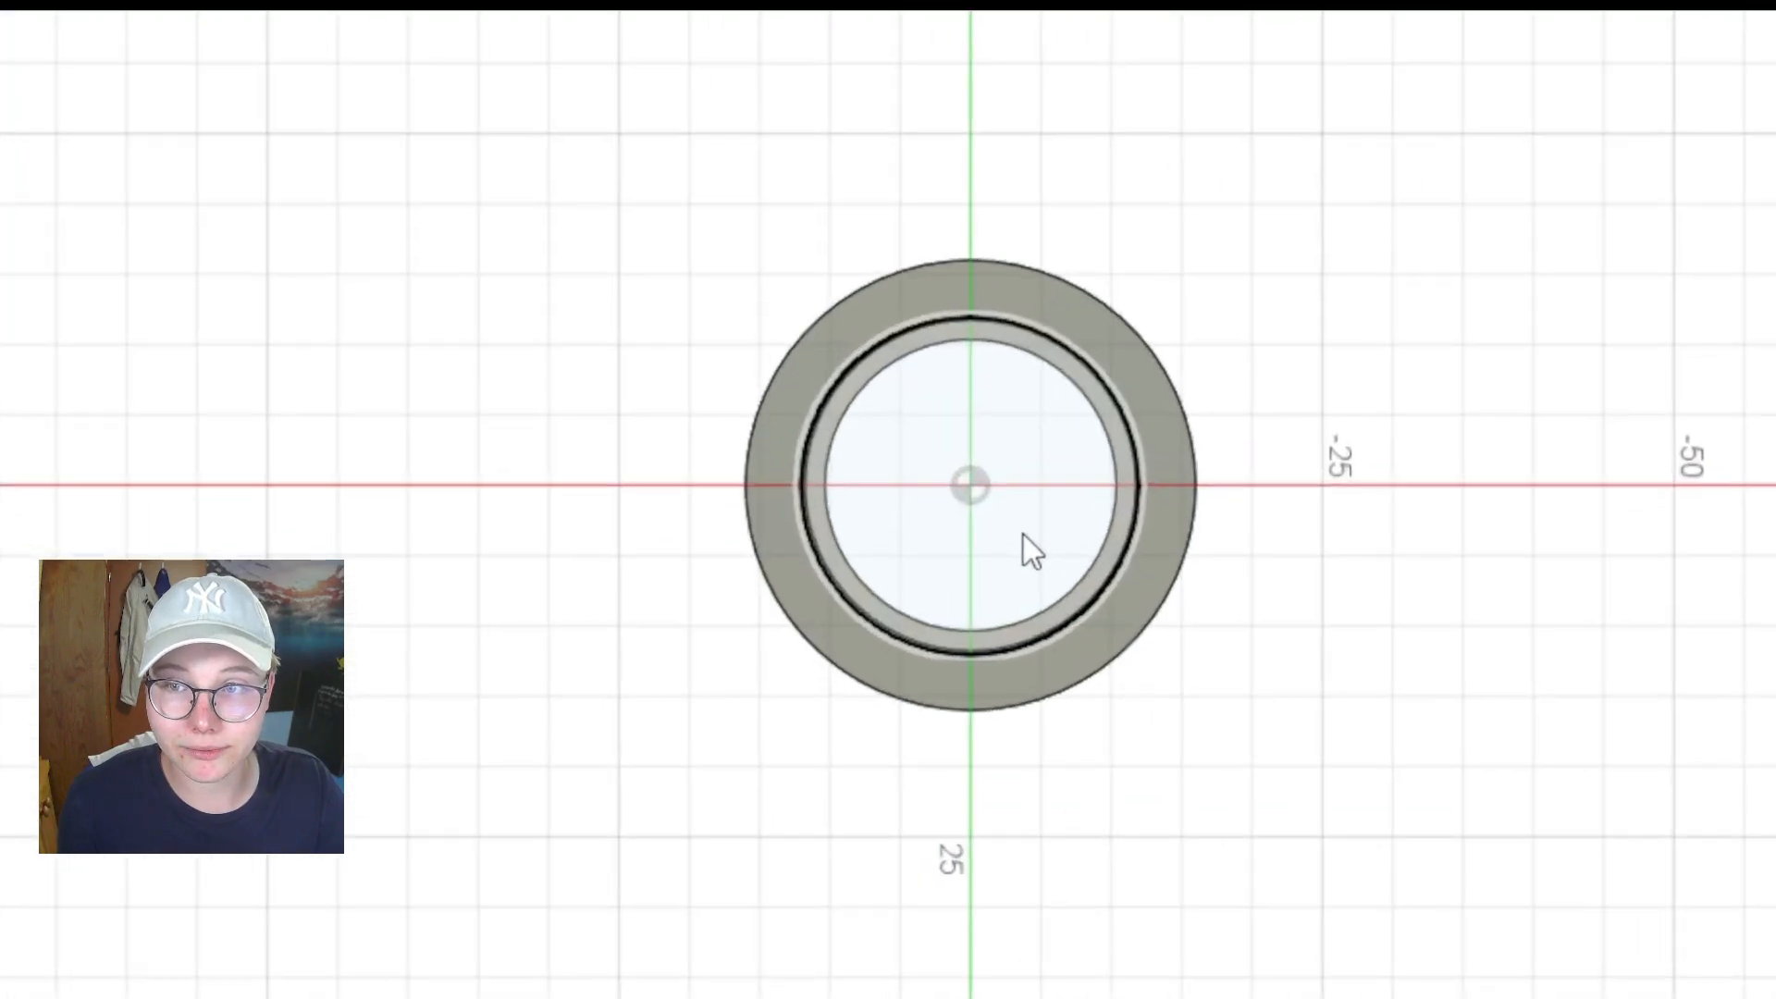
scroll(958, 610, "up", 3)
scroll(1046, 567, "up", 1)
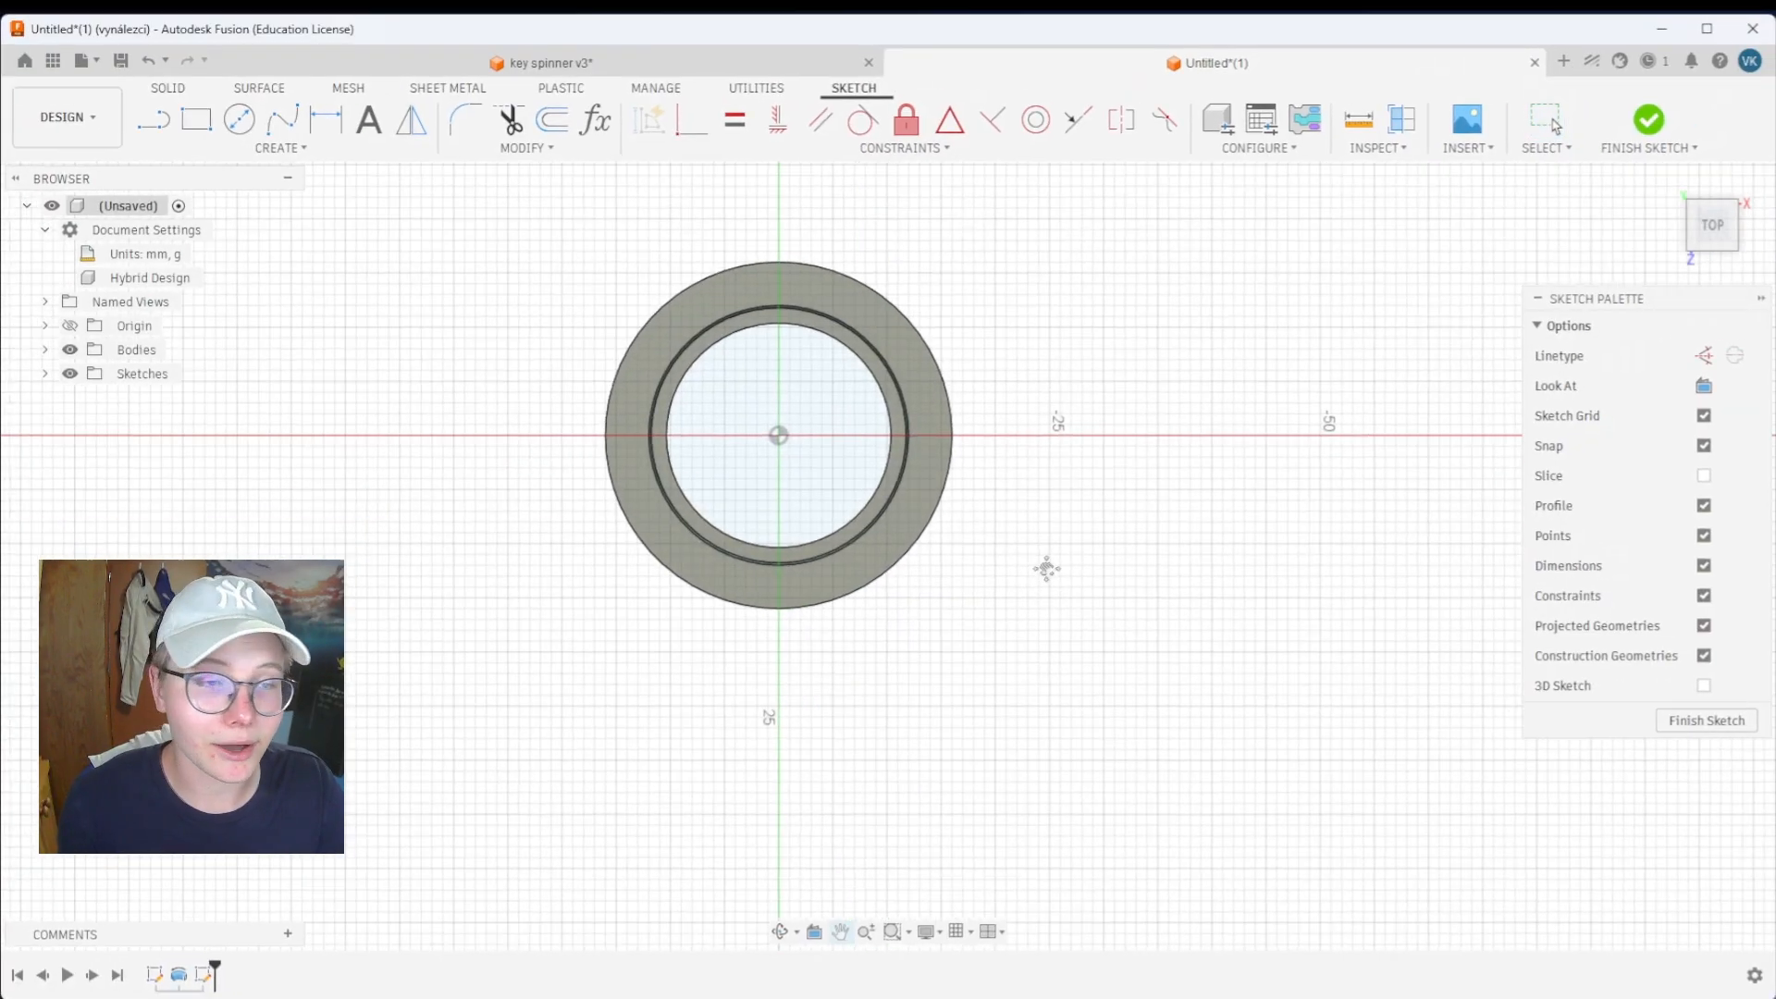
scroll(1041, 553, "down", 4)
Draw two roughly parallel three-point arcs from opposite sides of the ring's outer edge, curving away below the ring towards the -X labels
left_click(280, 148)
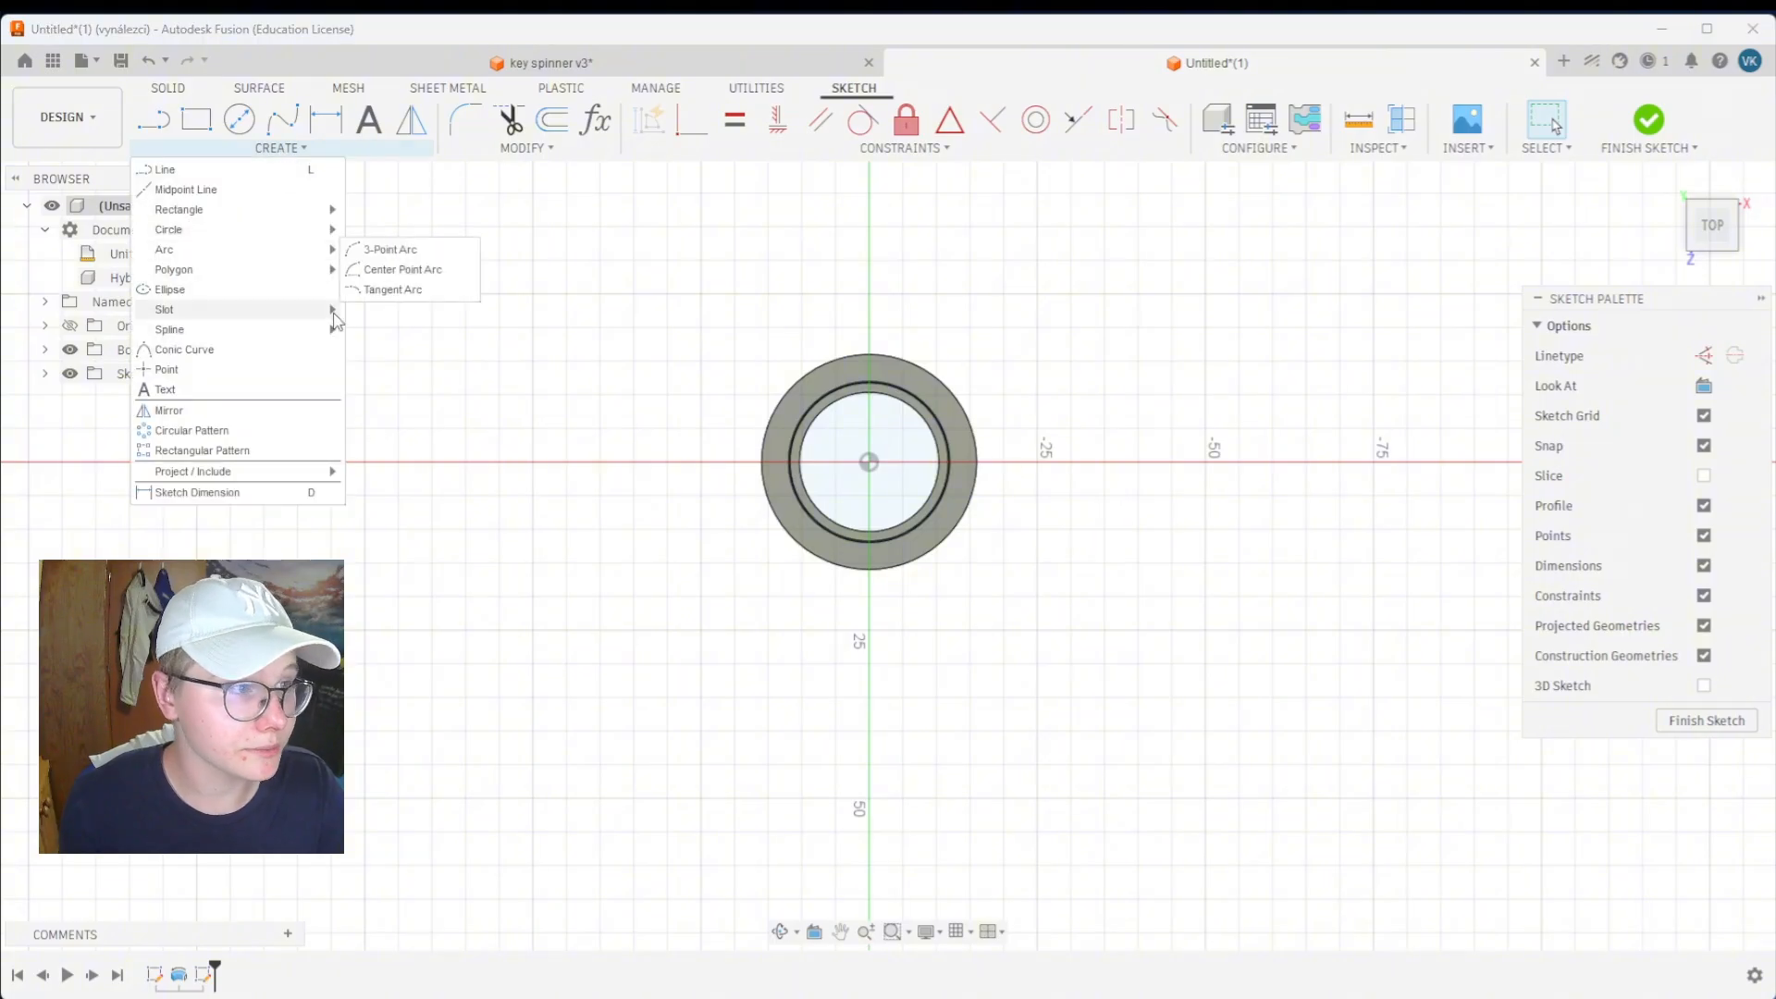
left_click(402, 252)
left_click(974, 485)
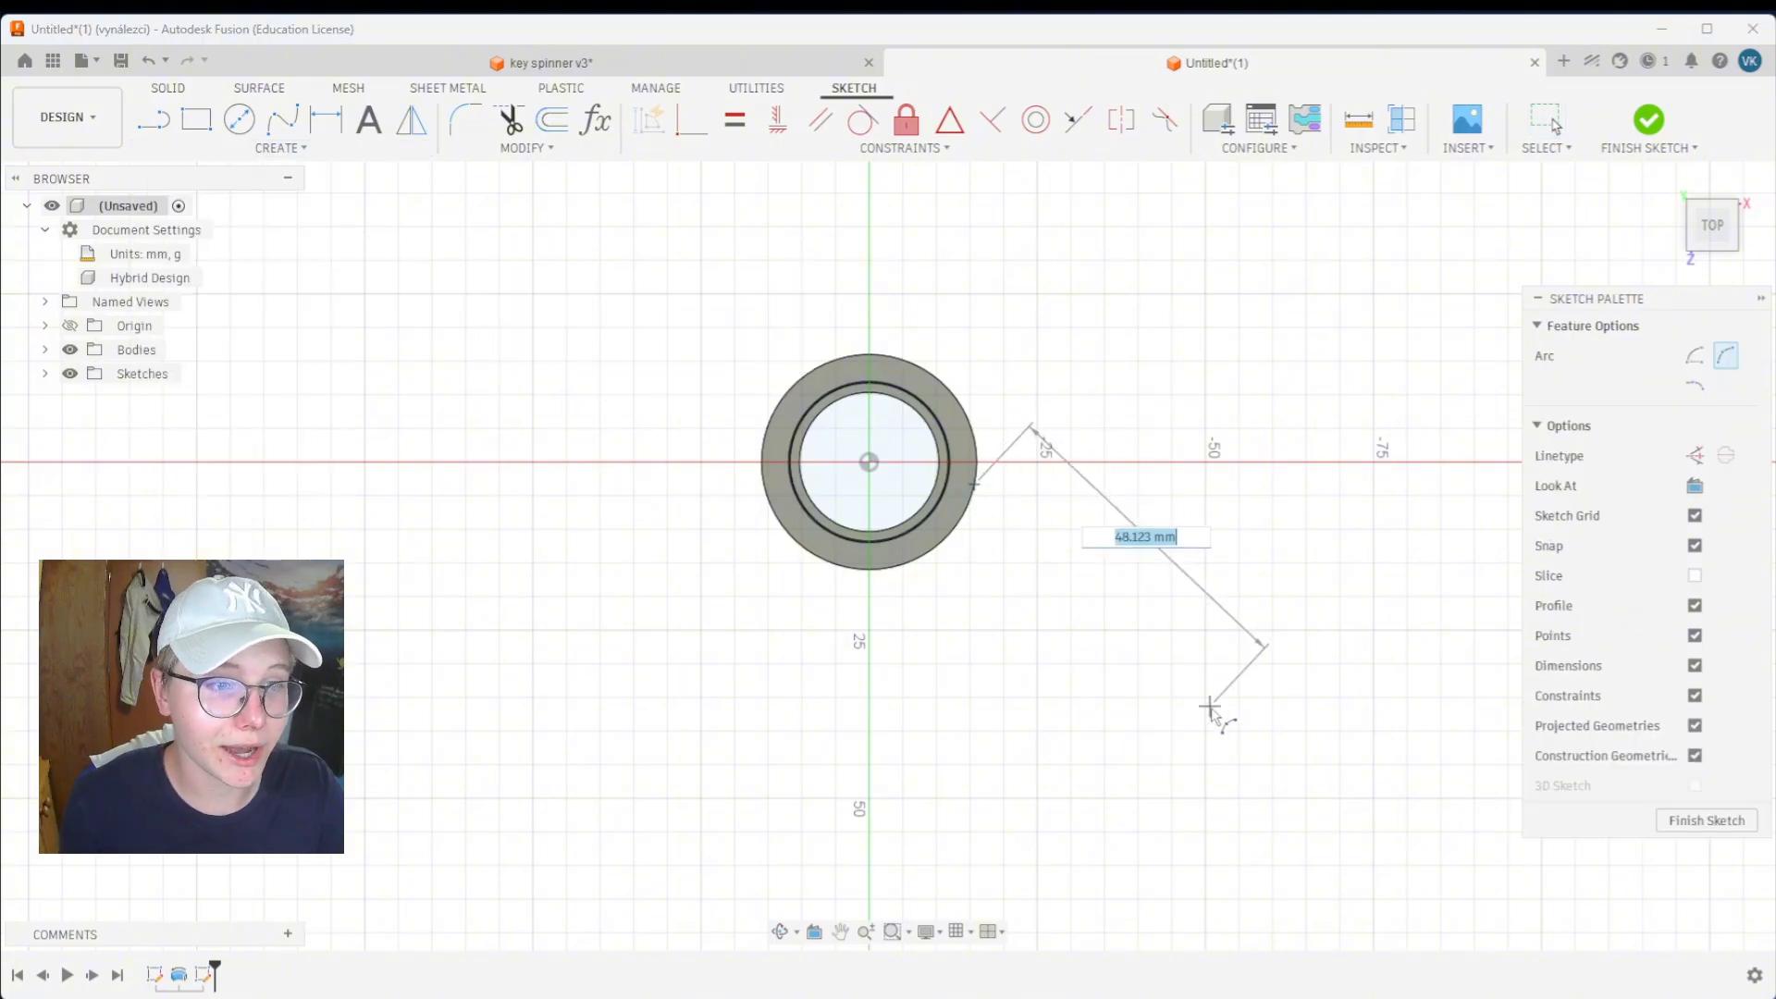
left_click(1238, 731)
left_click(1011, 606)
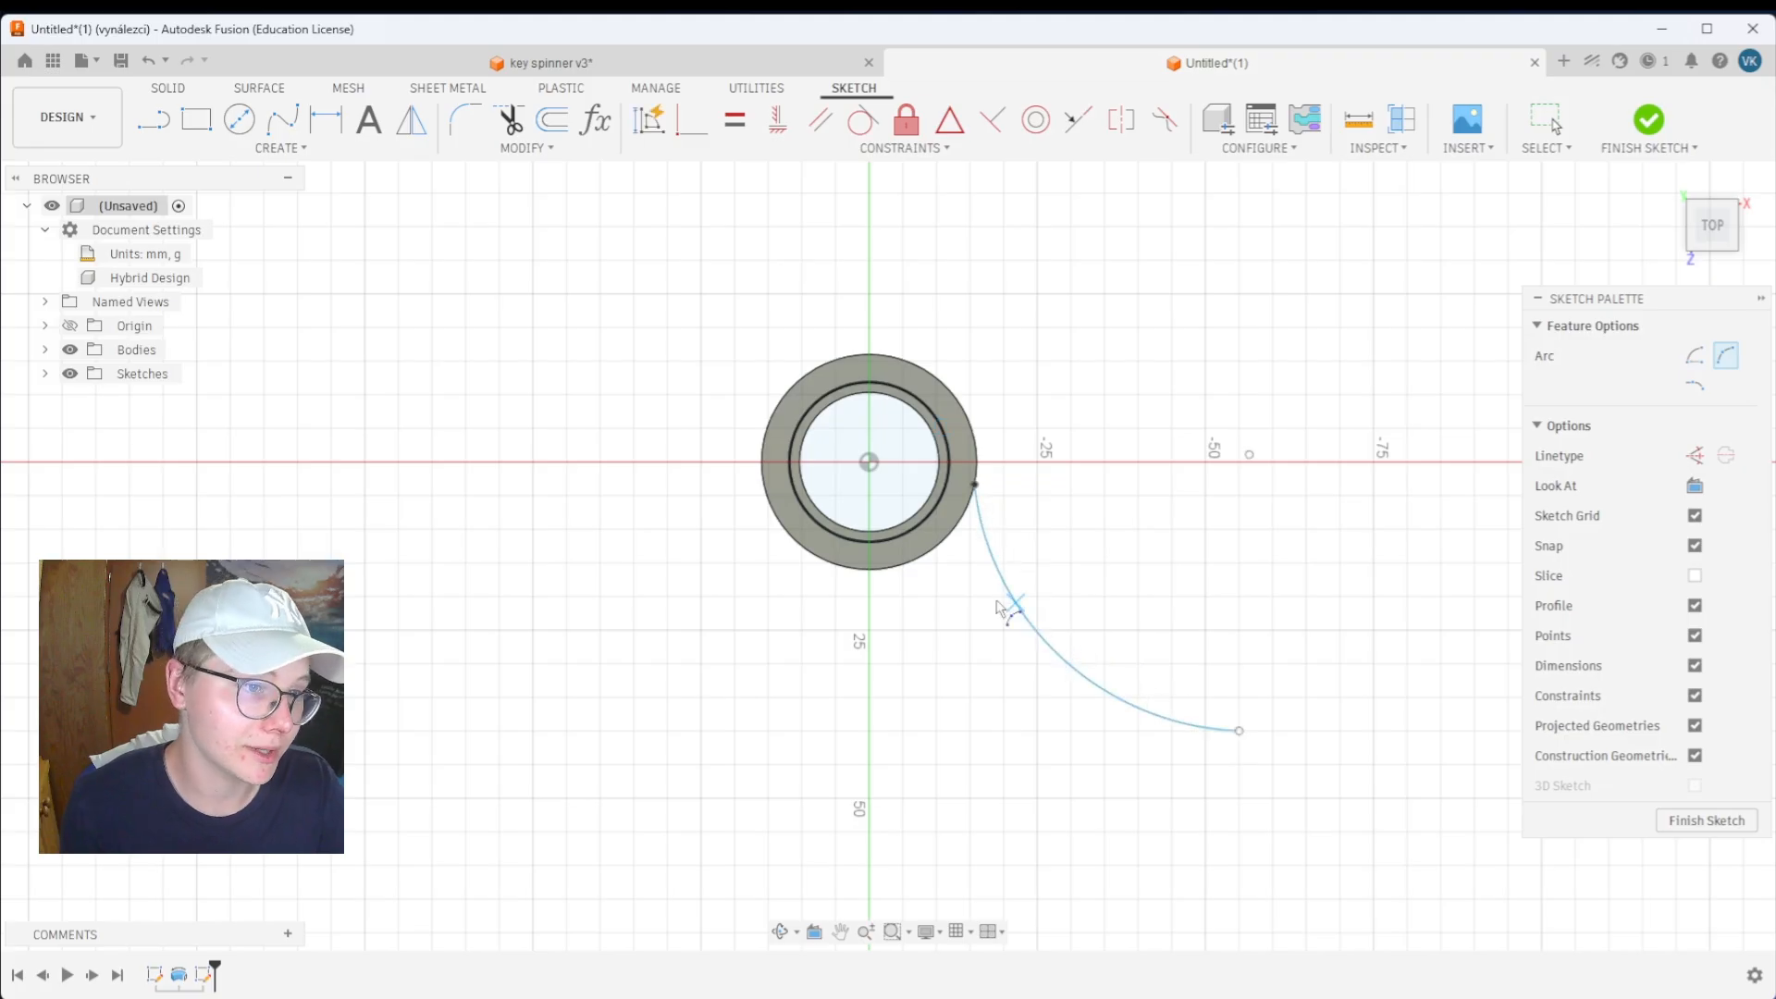
left_click(778, 520)
left_click(1118, 840)
left_click(940, 766)
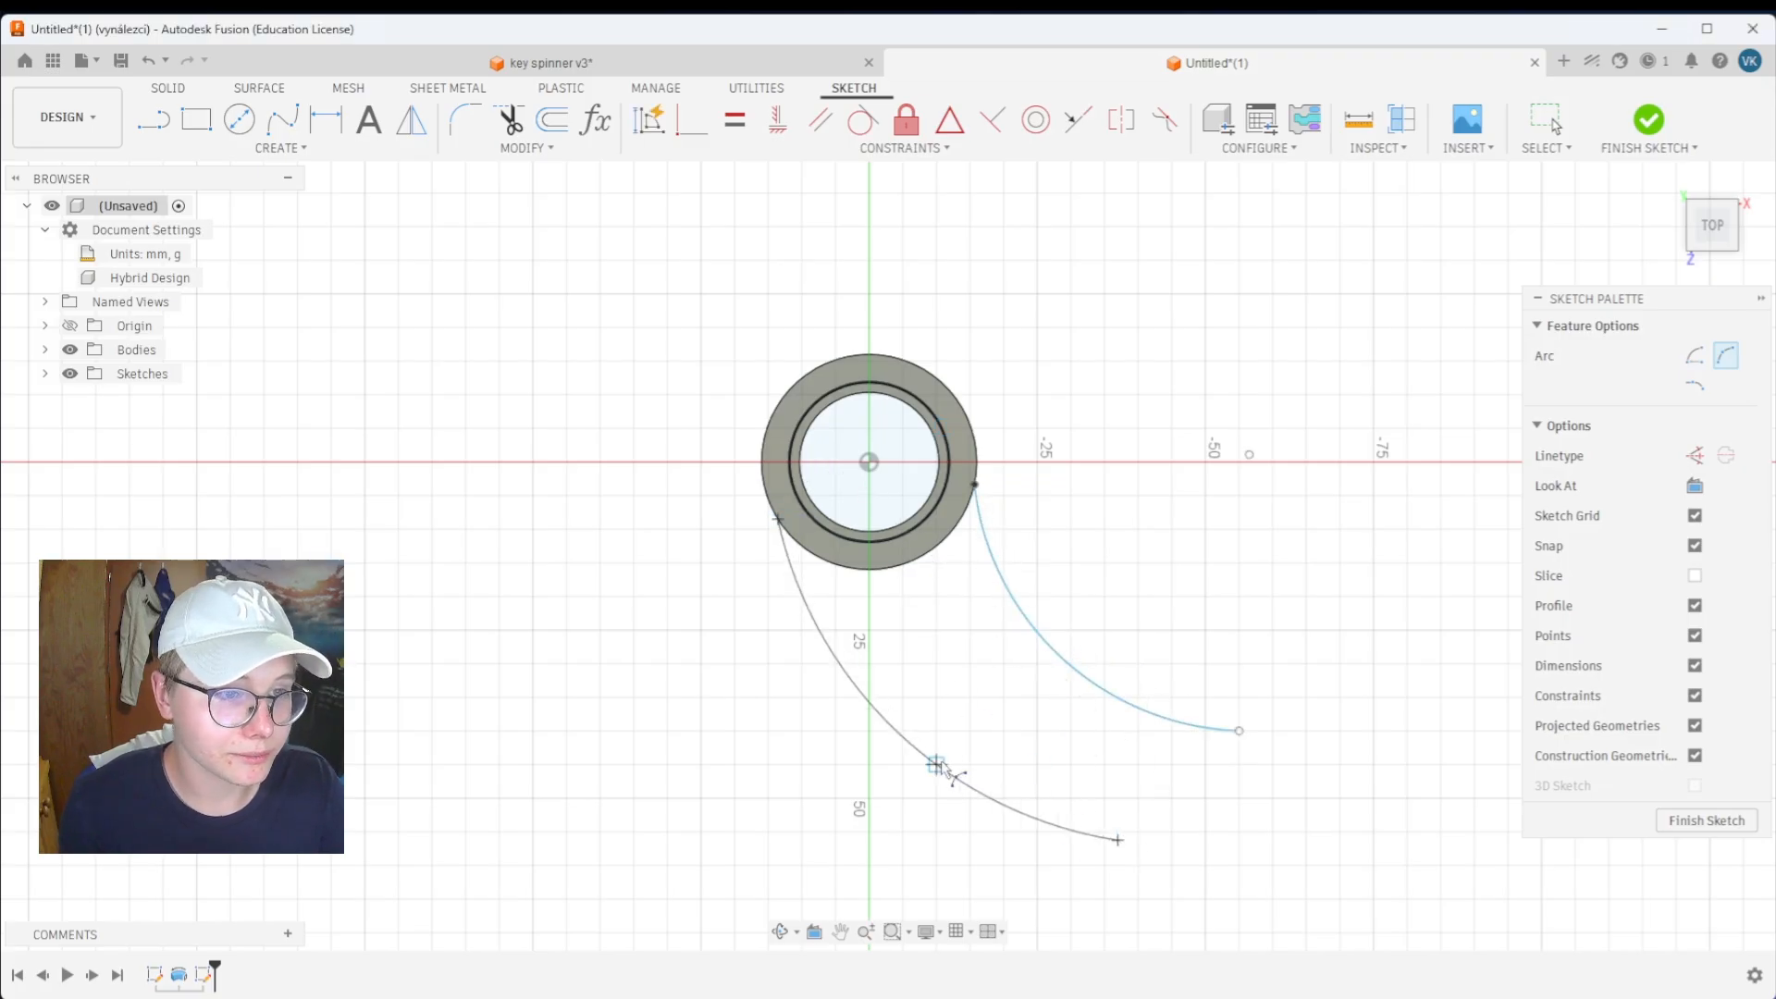
key("Escape")
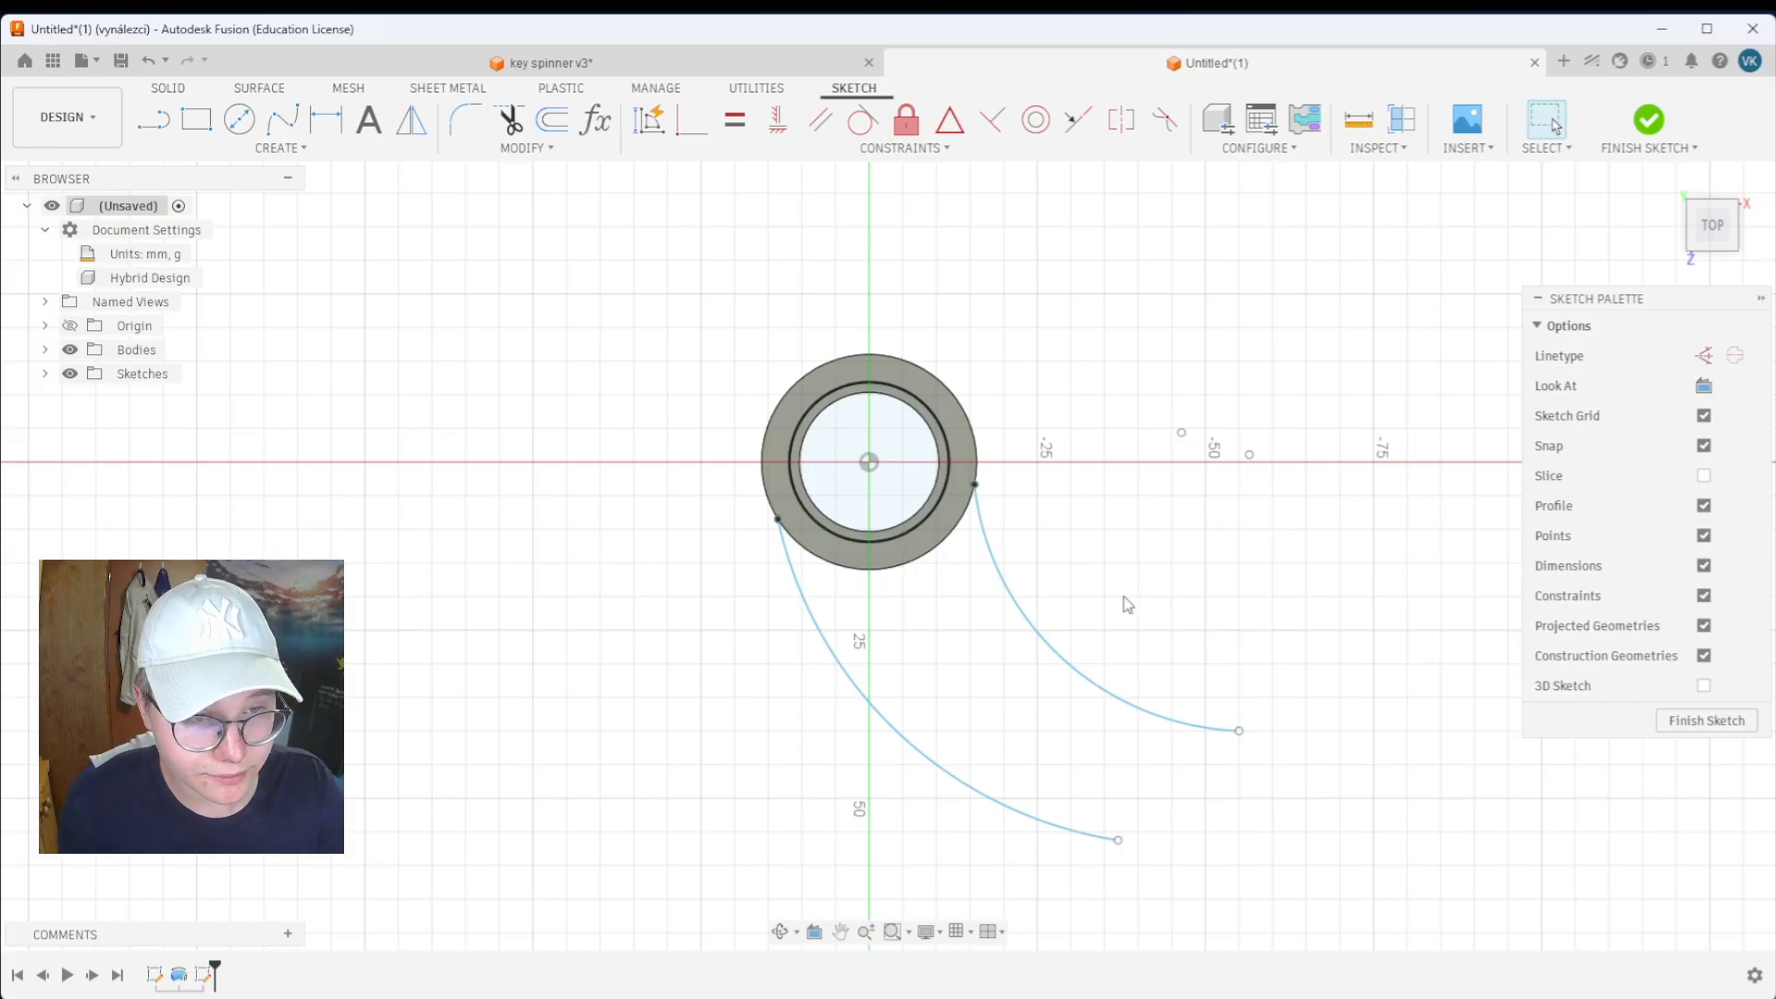
Close the arm outline with one line across the ring between the arcs' starts and another between their free ends
key("l")
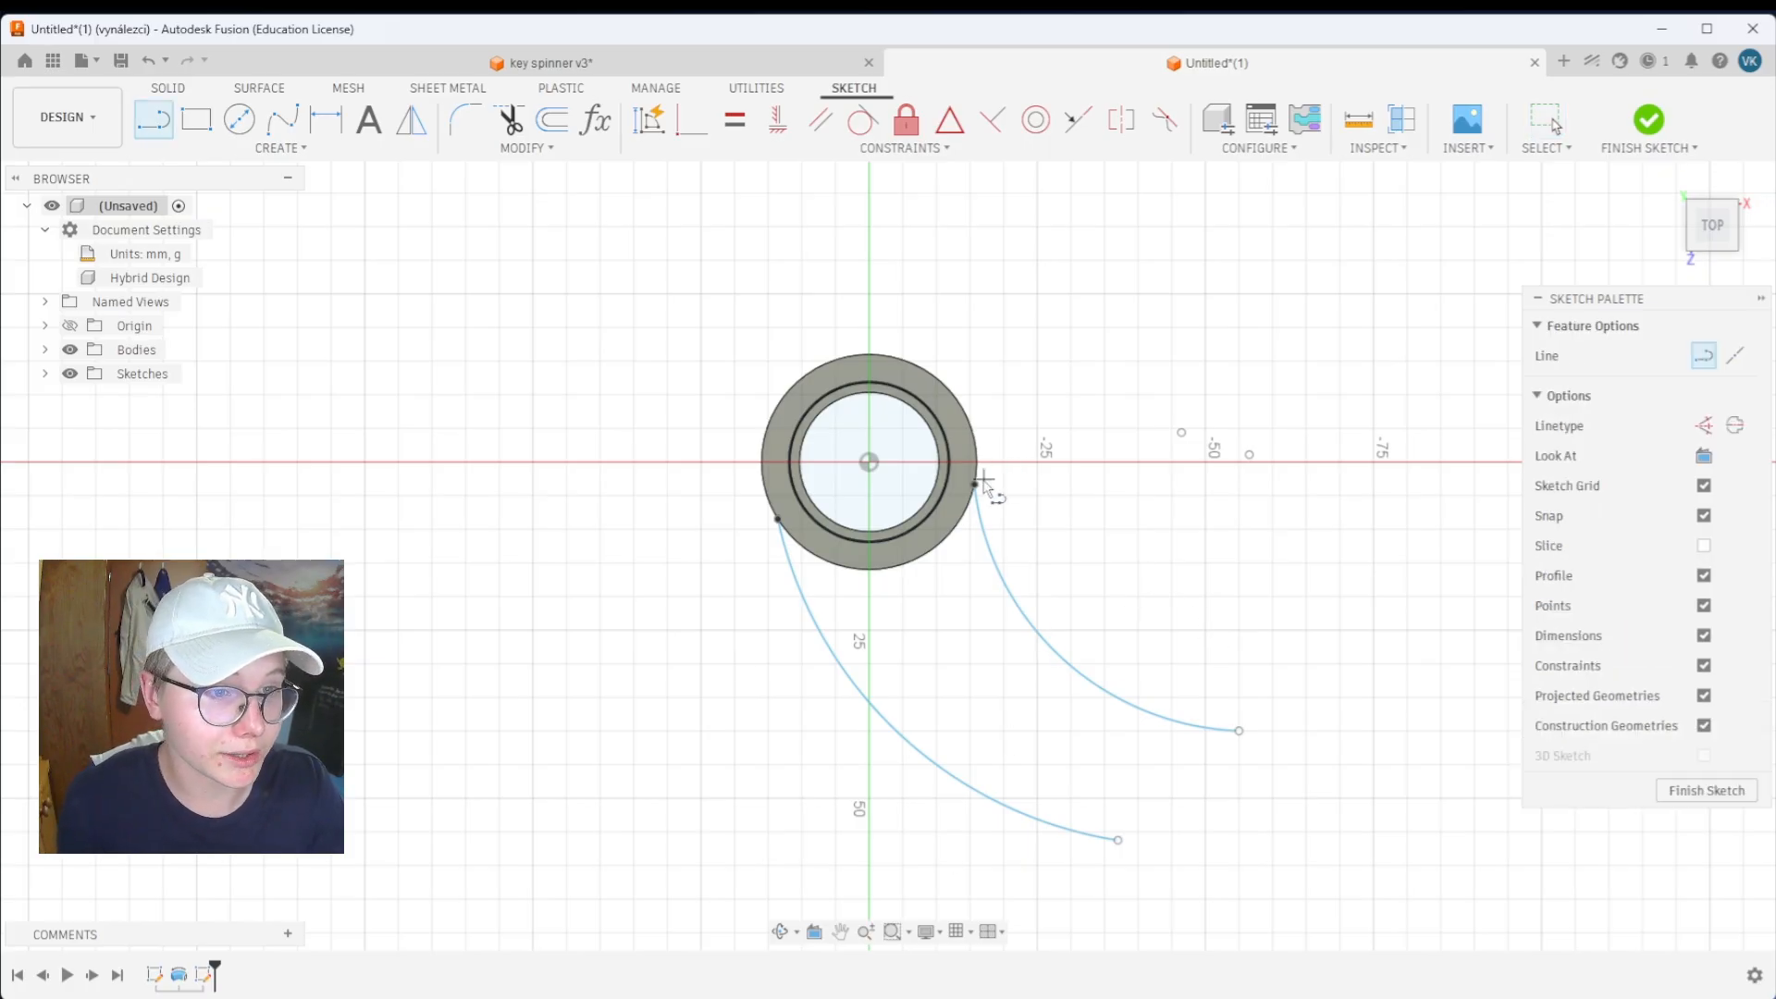
left_click(975, 484)
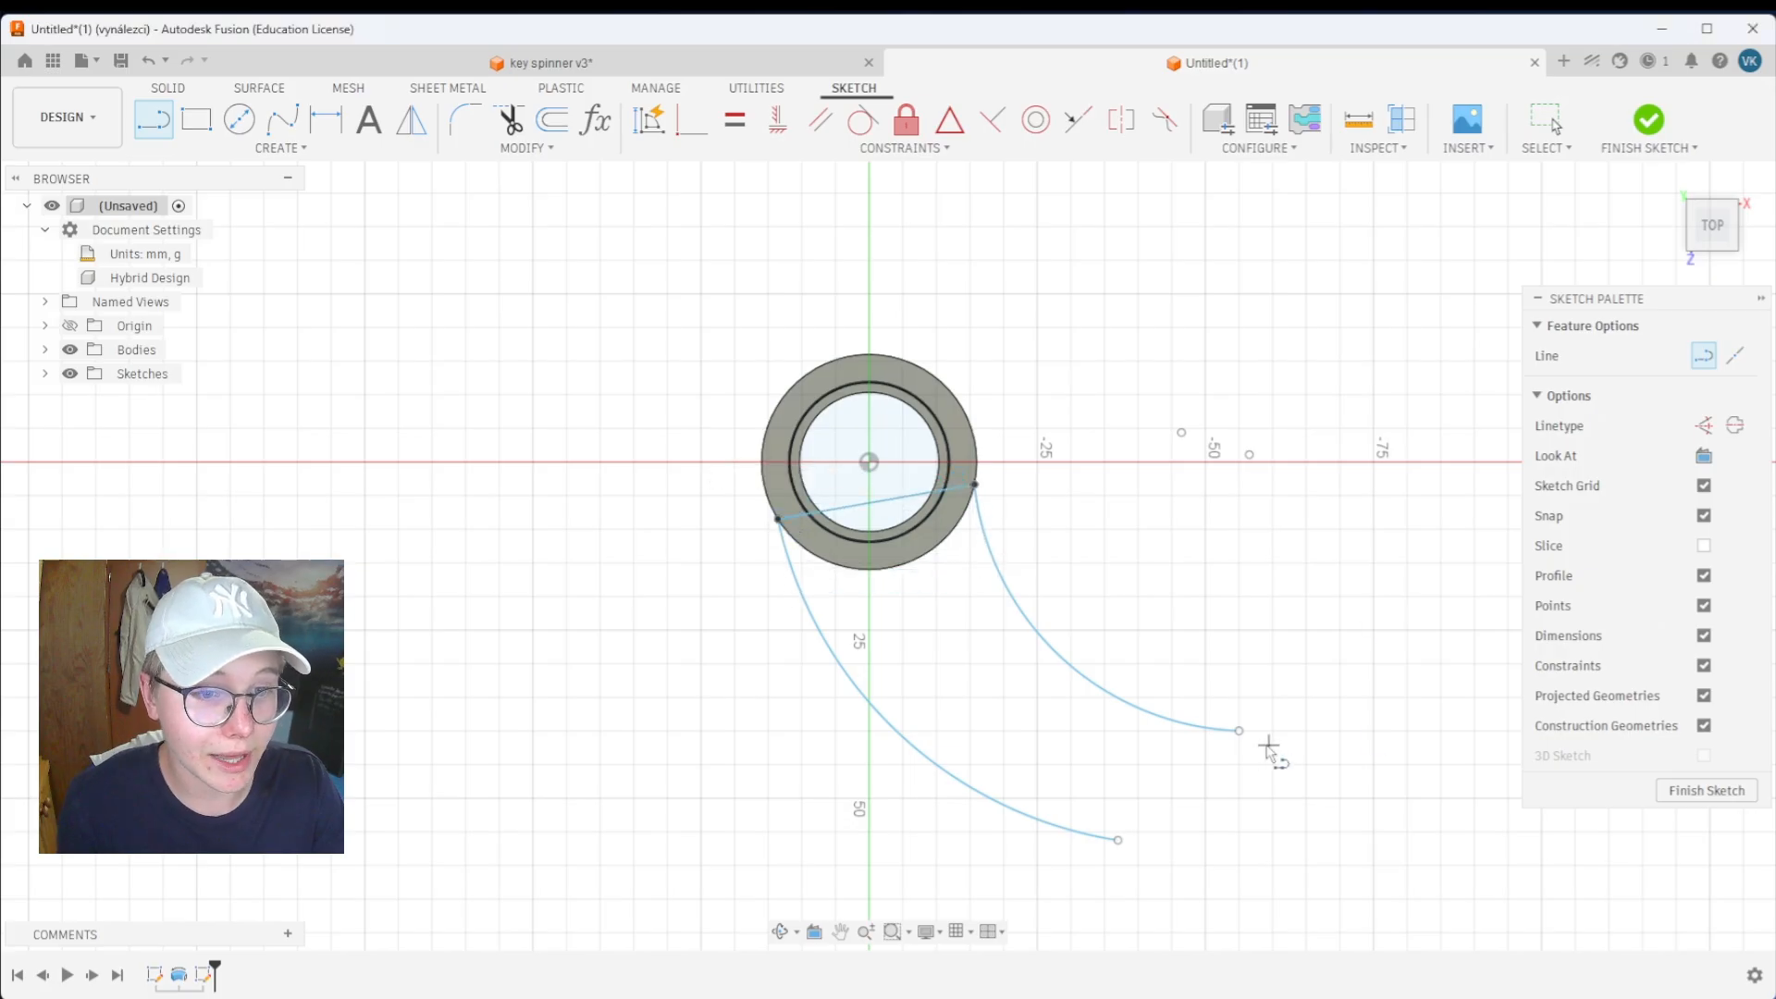
left_click(1239, 731)
left_click(1118, 840)
key("Escape")
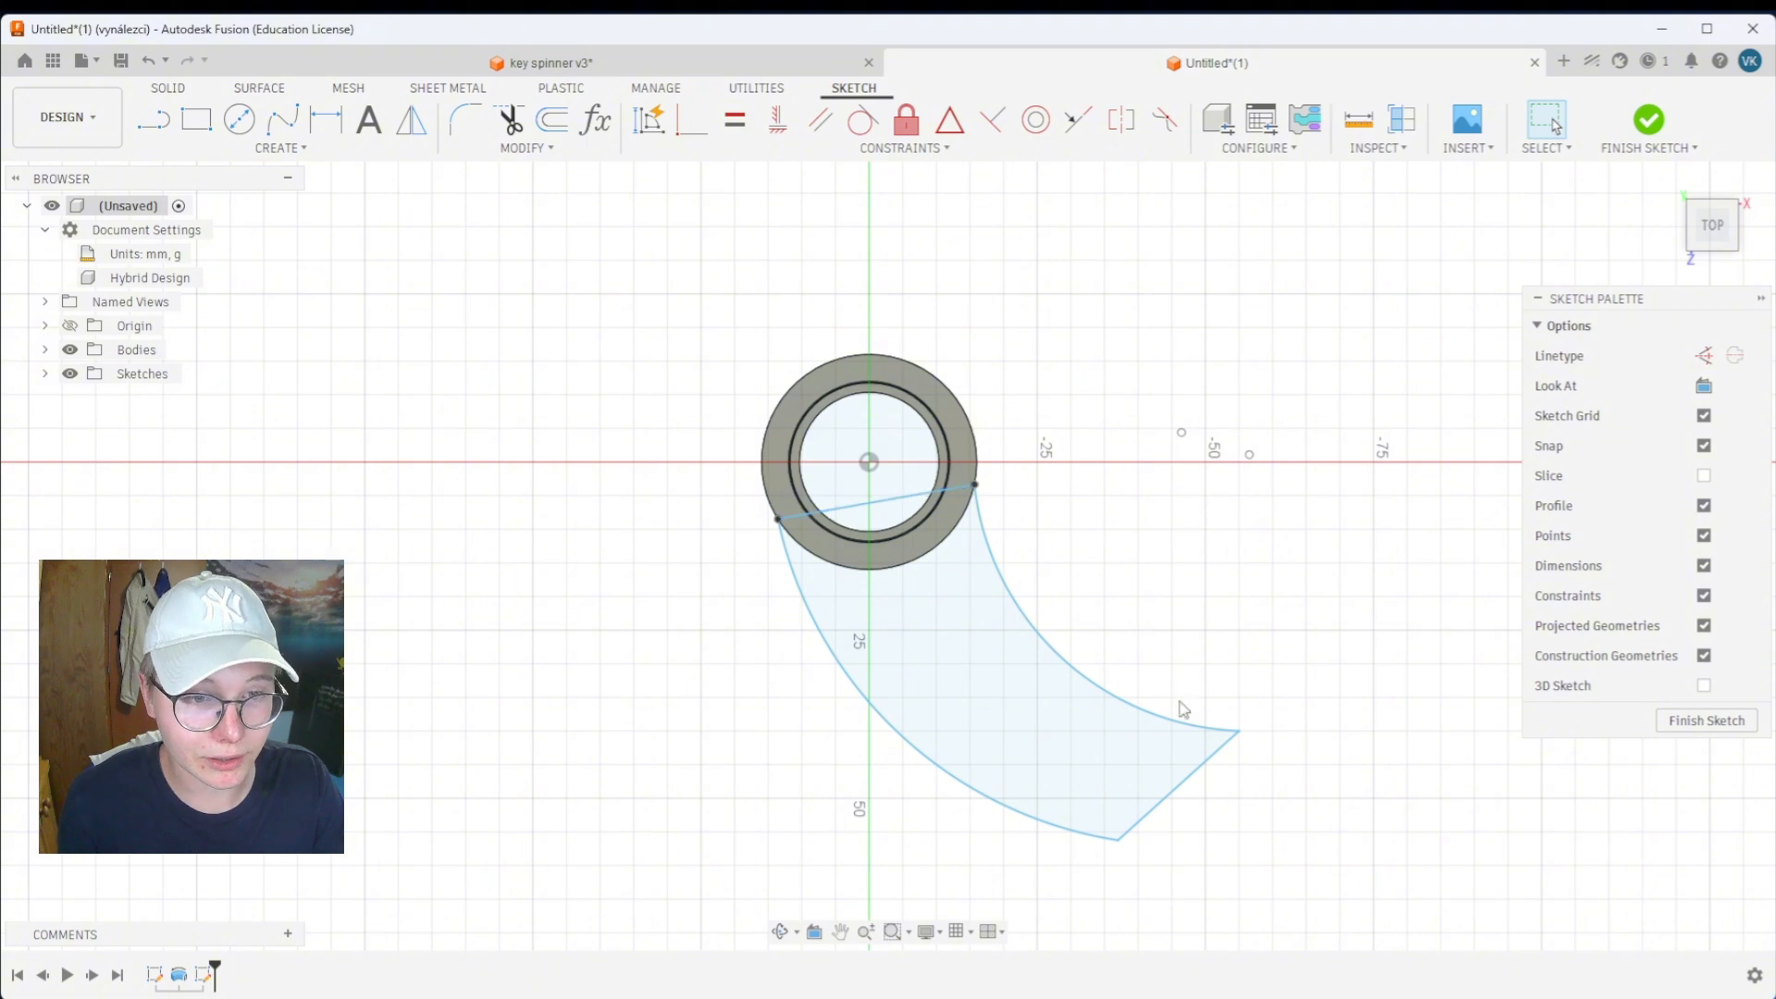
Move the lower arc's free end directly below the upper arc's end, and its start along the ring edge until the connecting line is nearly horizontal
mouse_move(1118, 842)
left_mouse_down()
mouse_move(1197, 864)
mouse_move(1240, 797)
left_mouse_up()
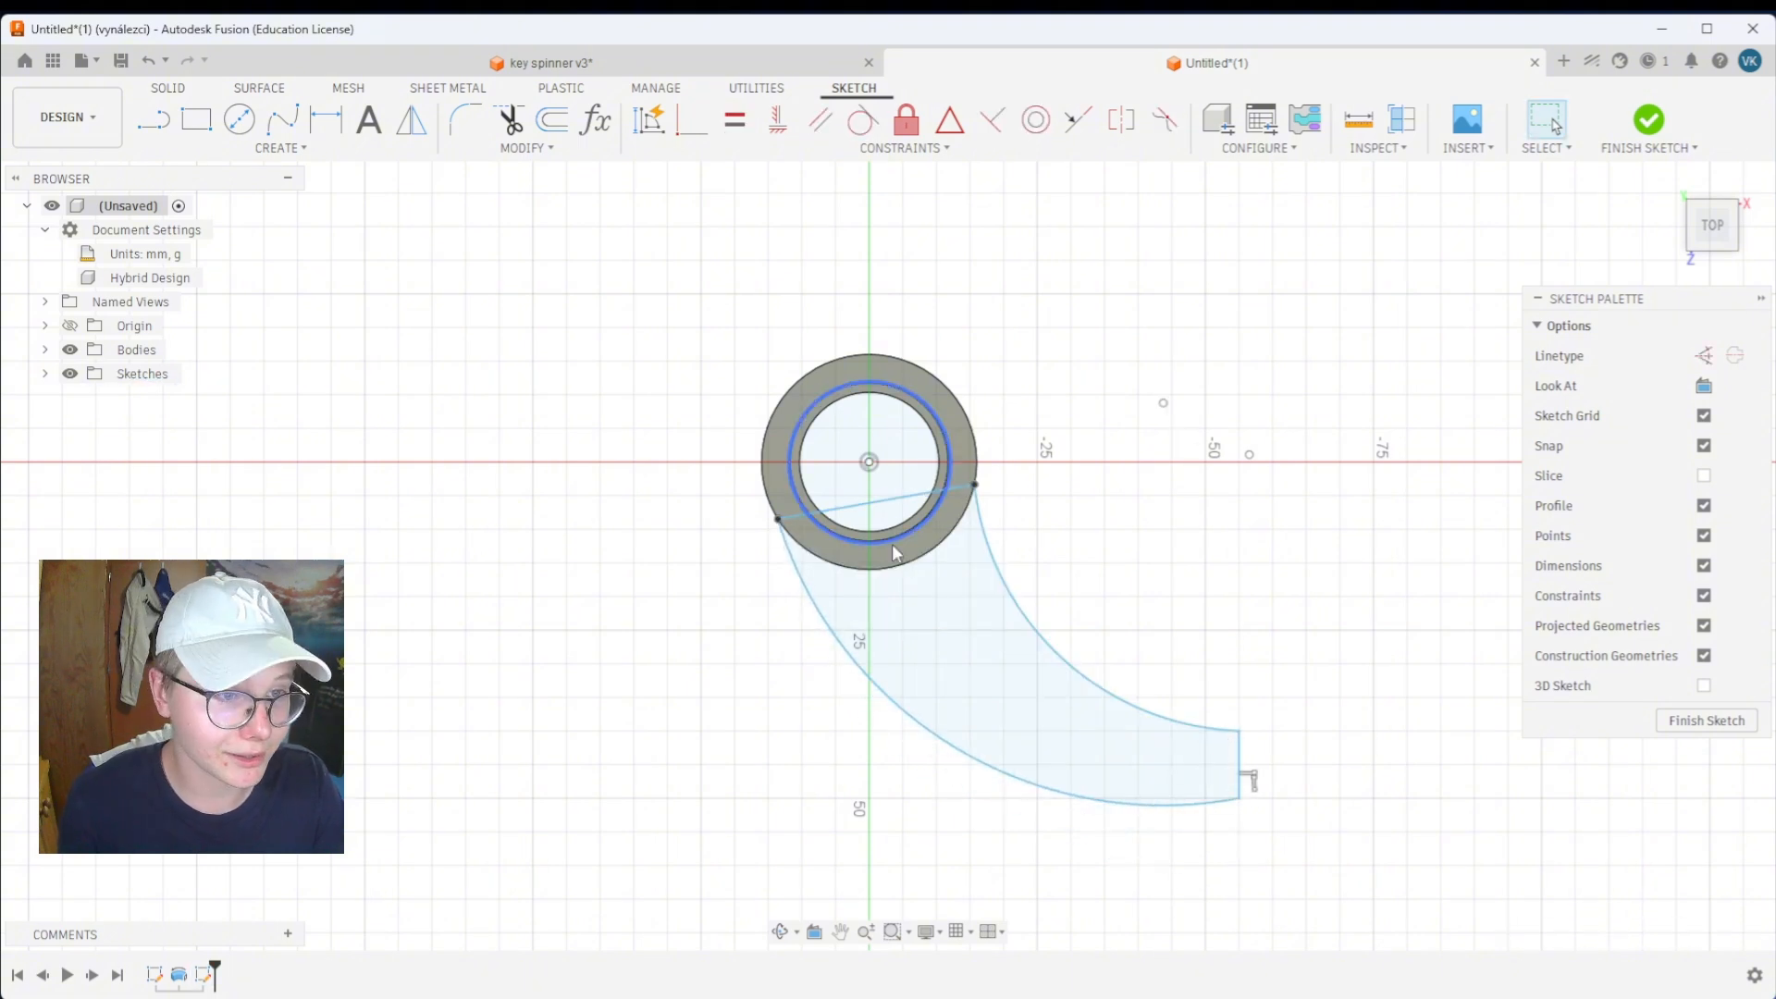
left_click_drag(777, 519, 659, 508)
left_click(656, 501)
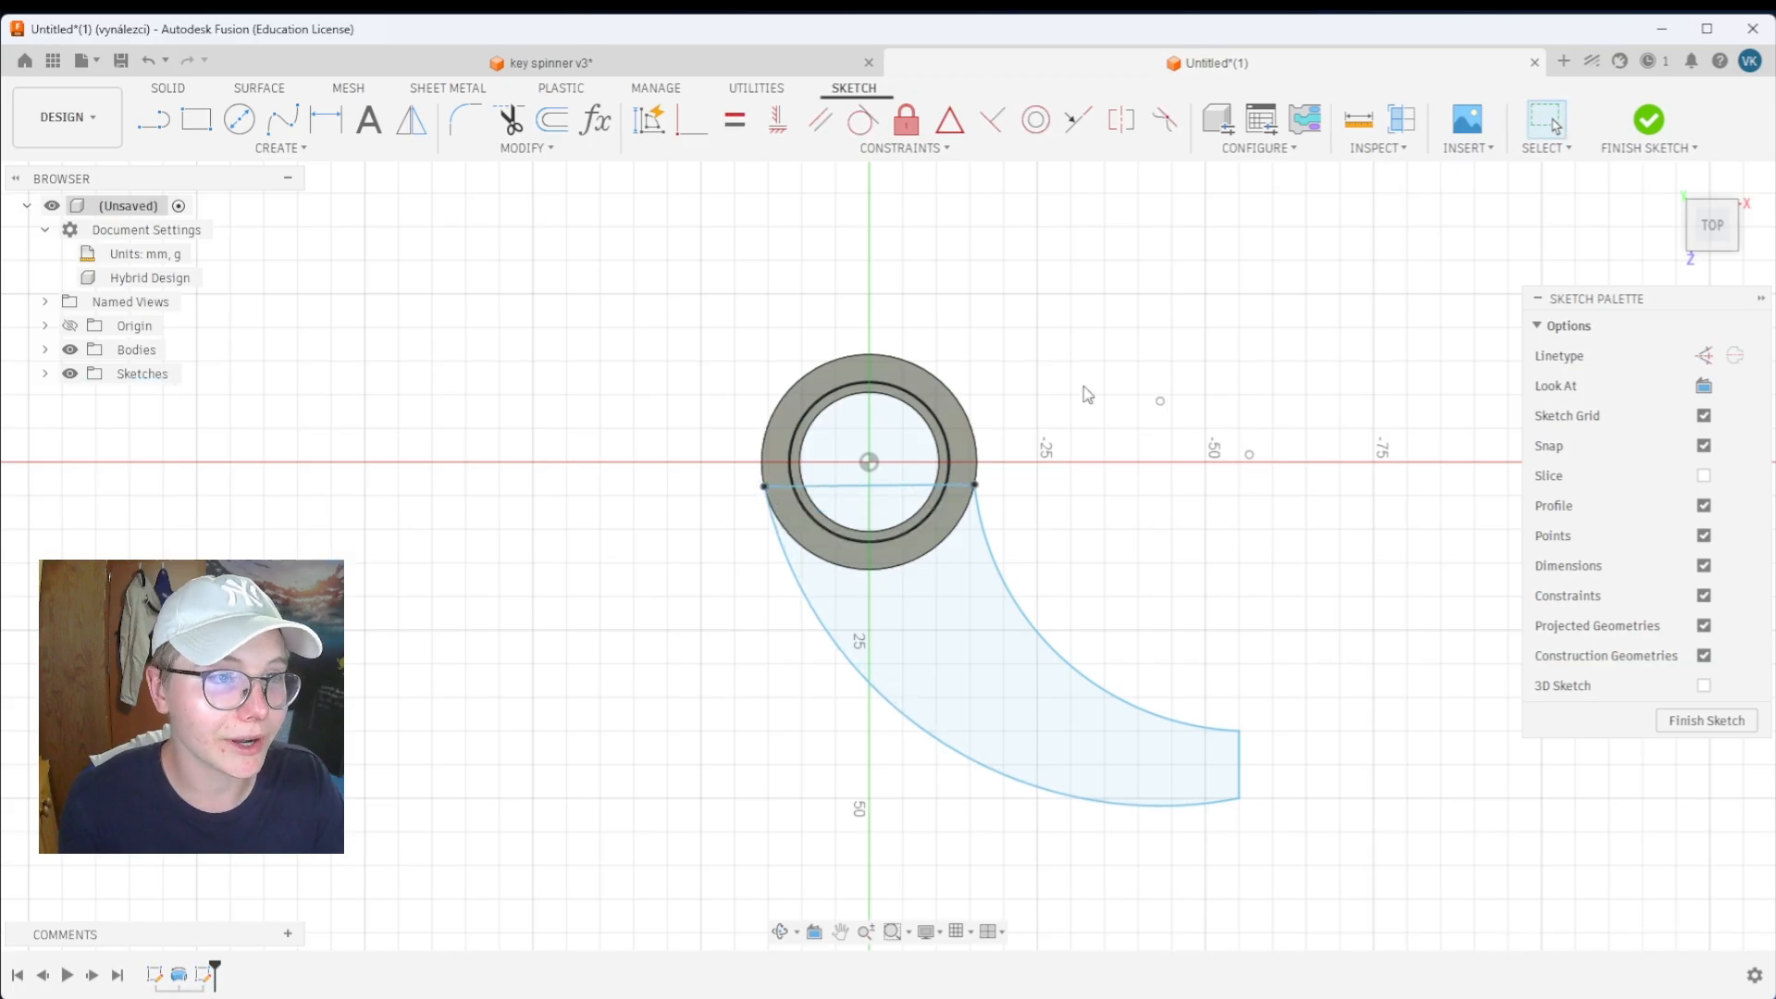
Constrain the line across the ring to be horizontal and the arm's short end line to be vertical
left_click(894, 146)
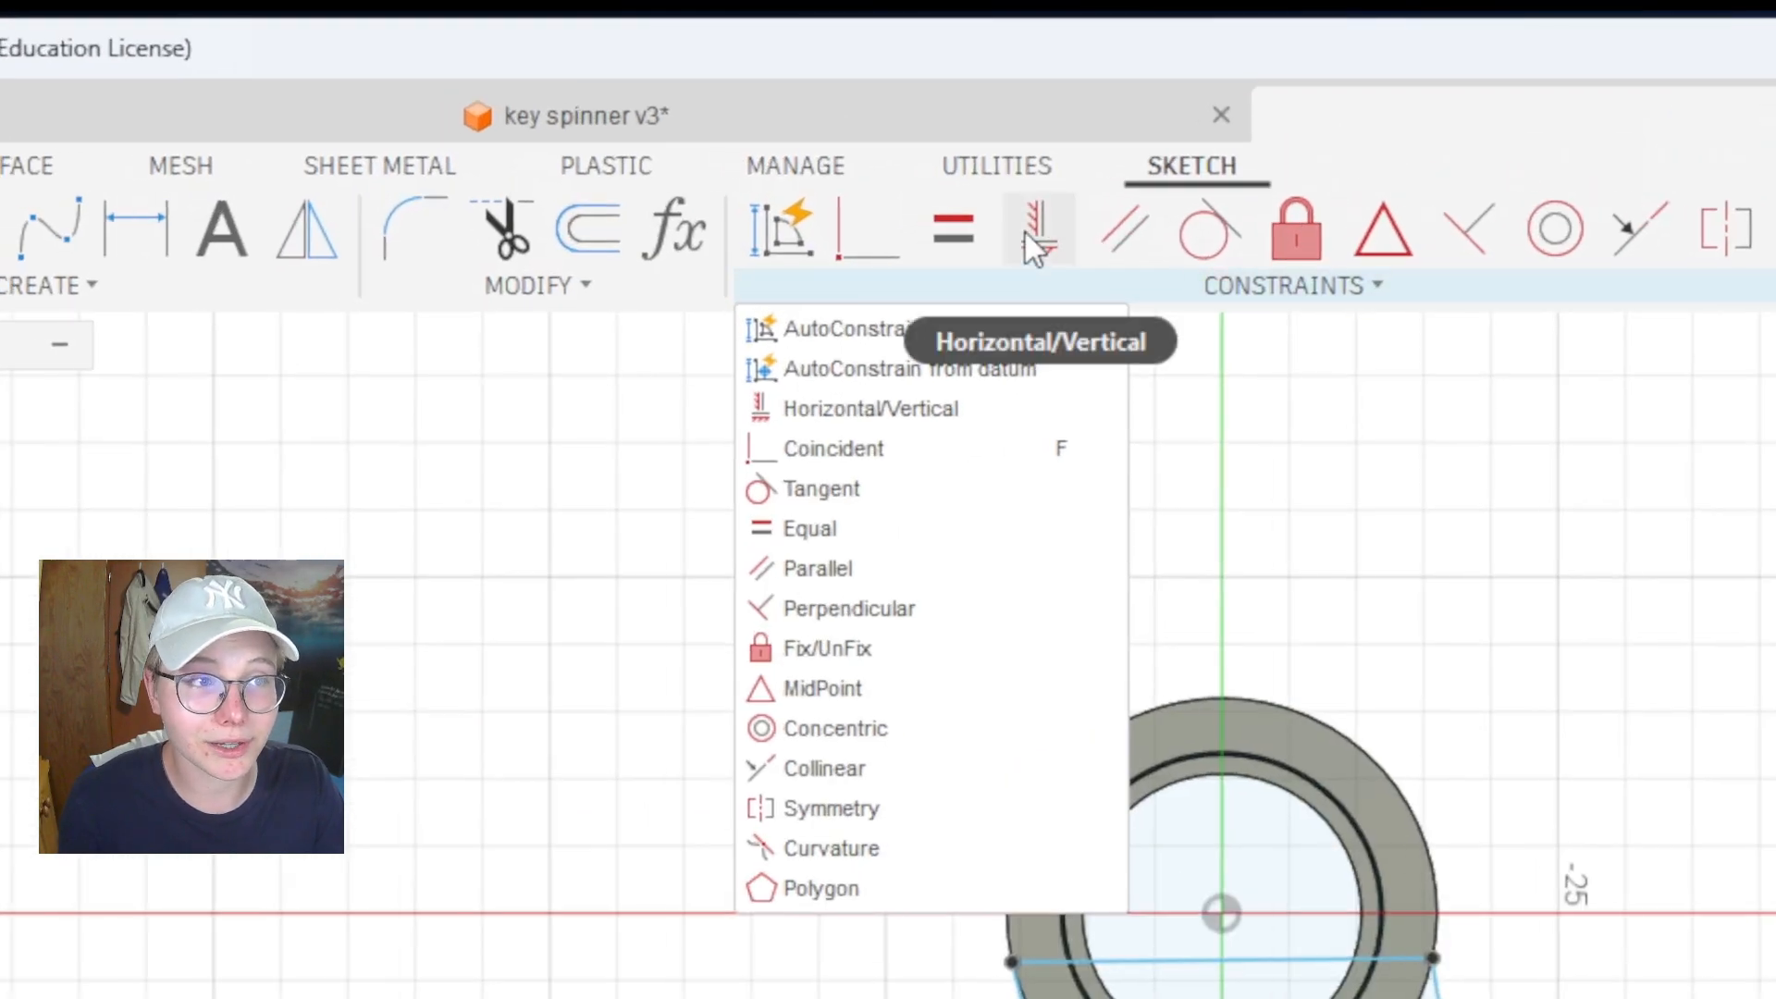
left_click(1031, 231)
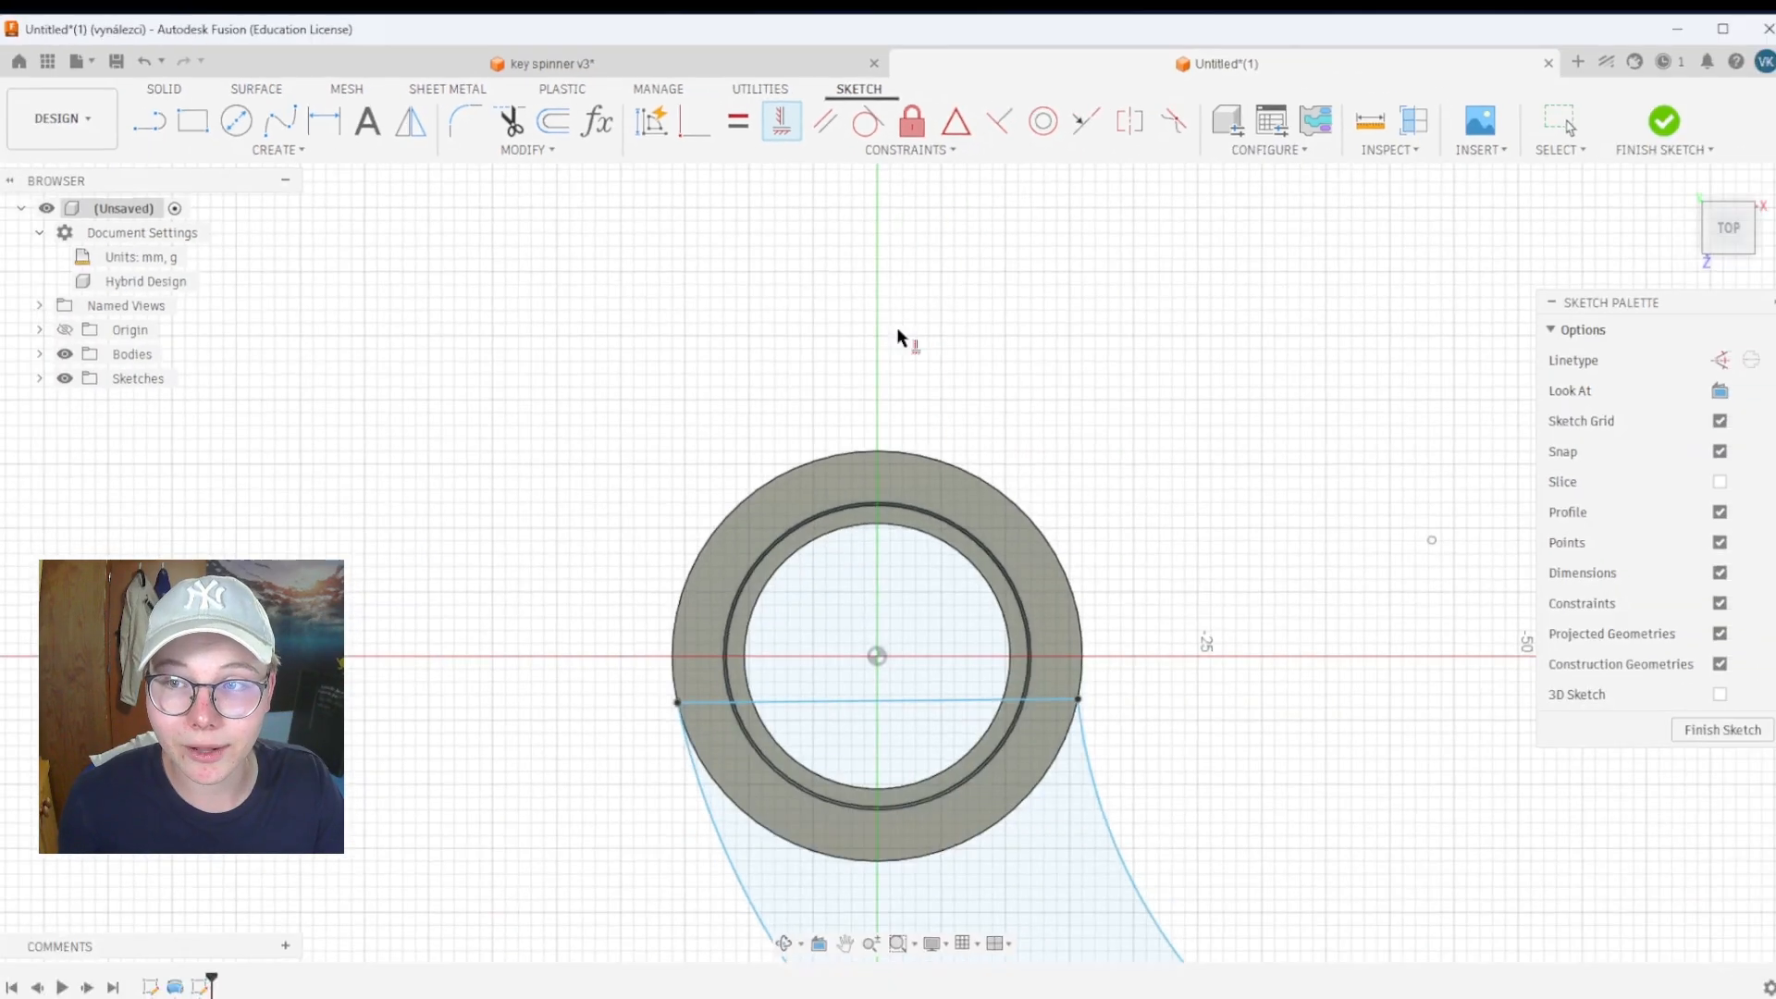
scroll(952, 559, "down", 5)
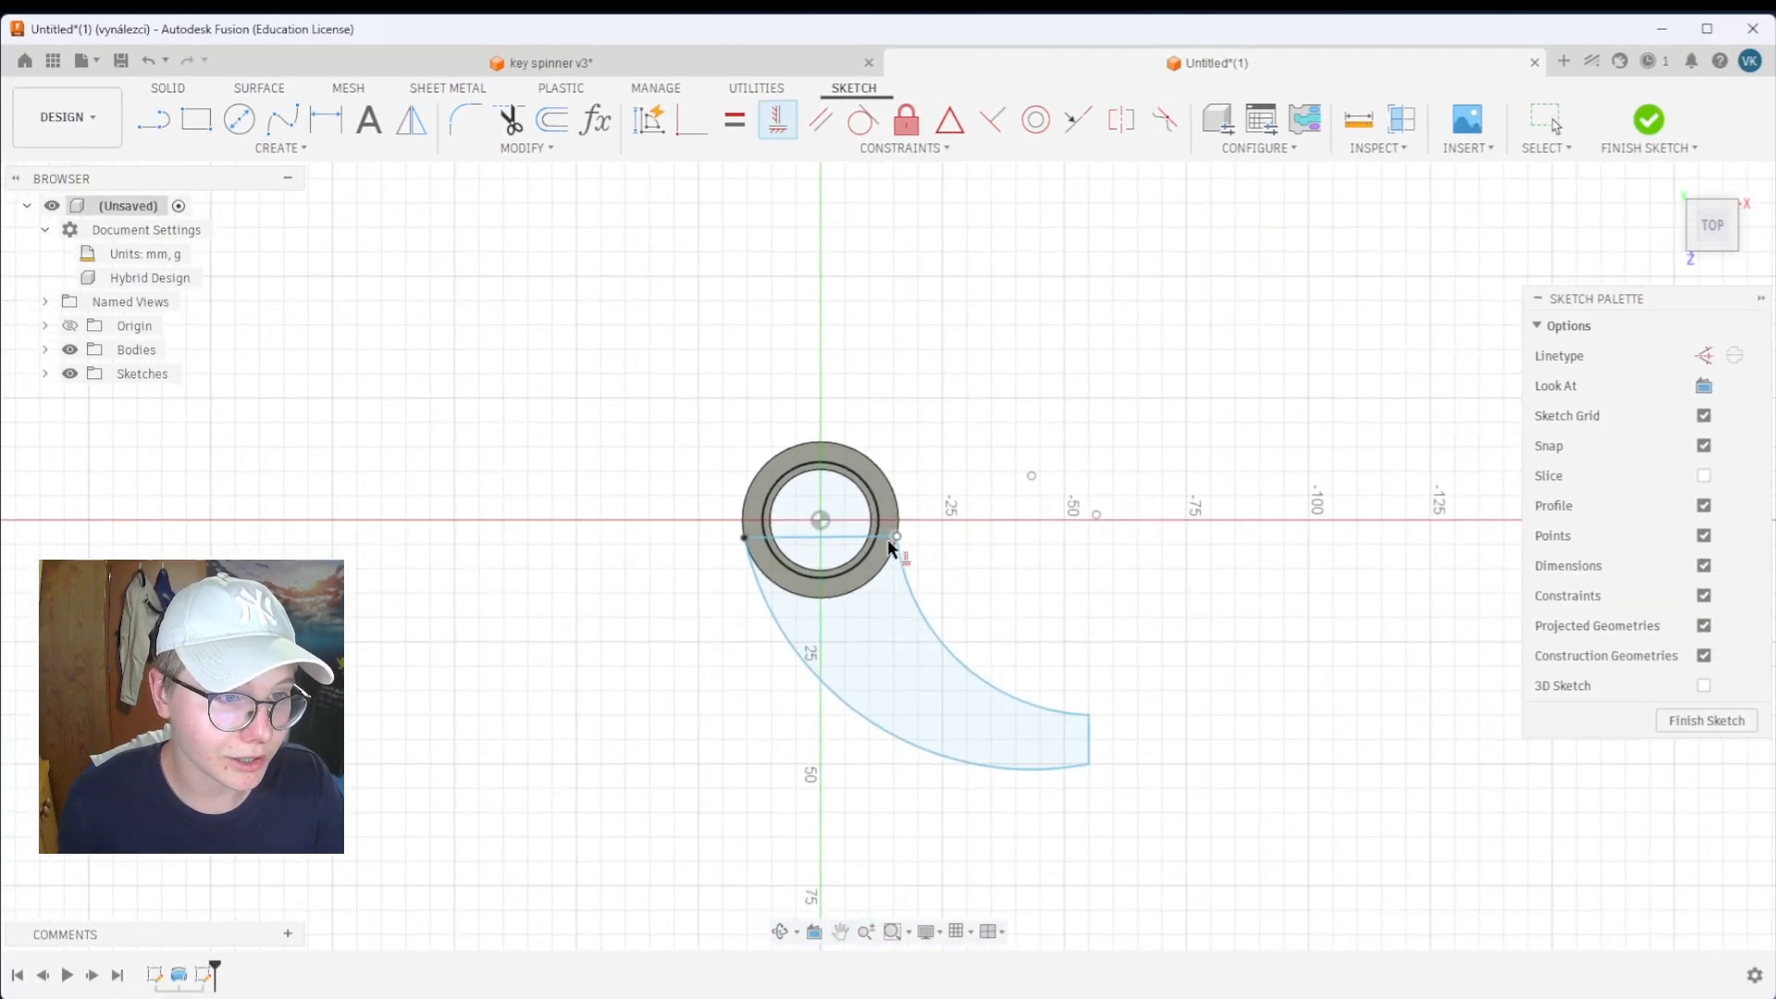
left_click(865, 541)
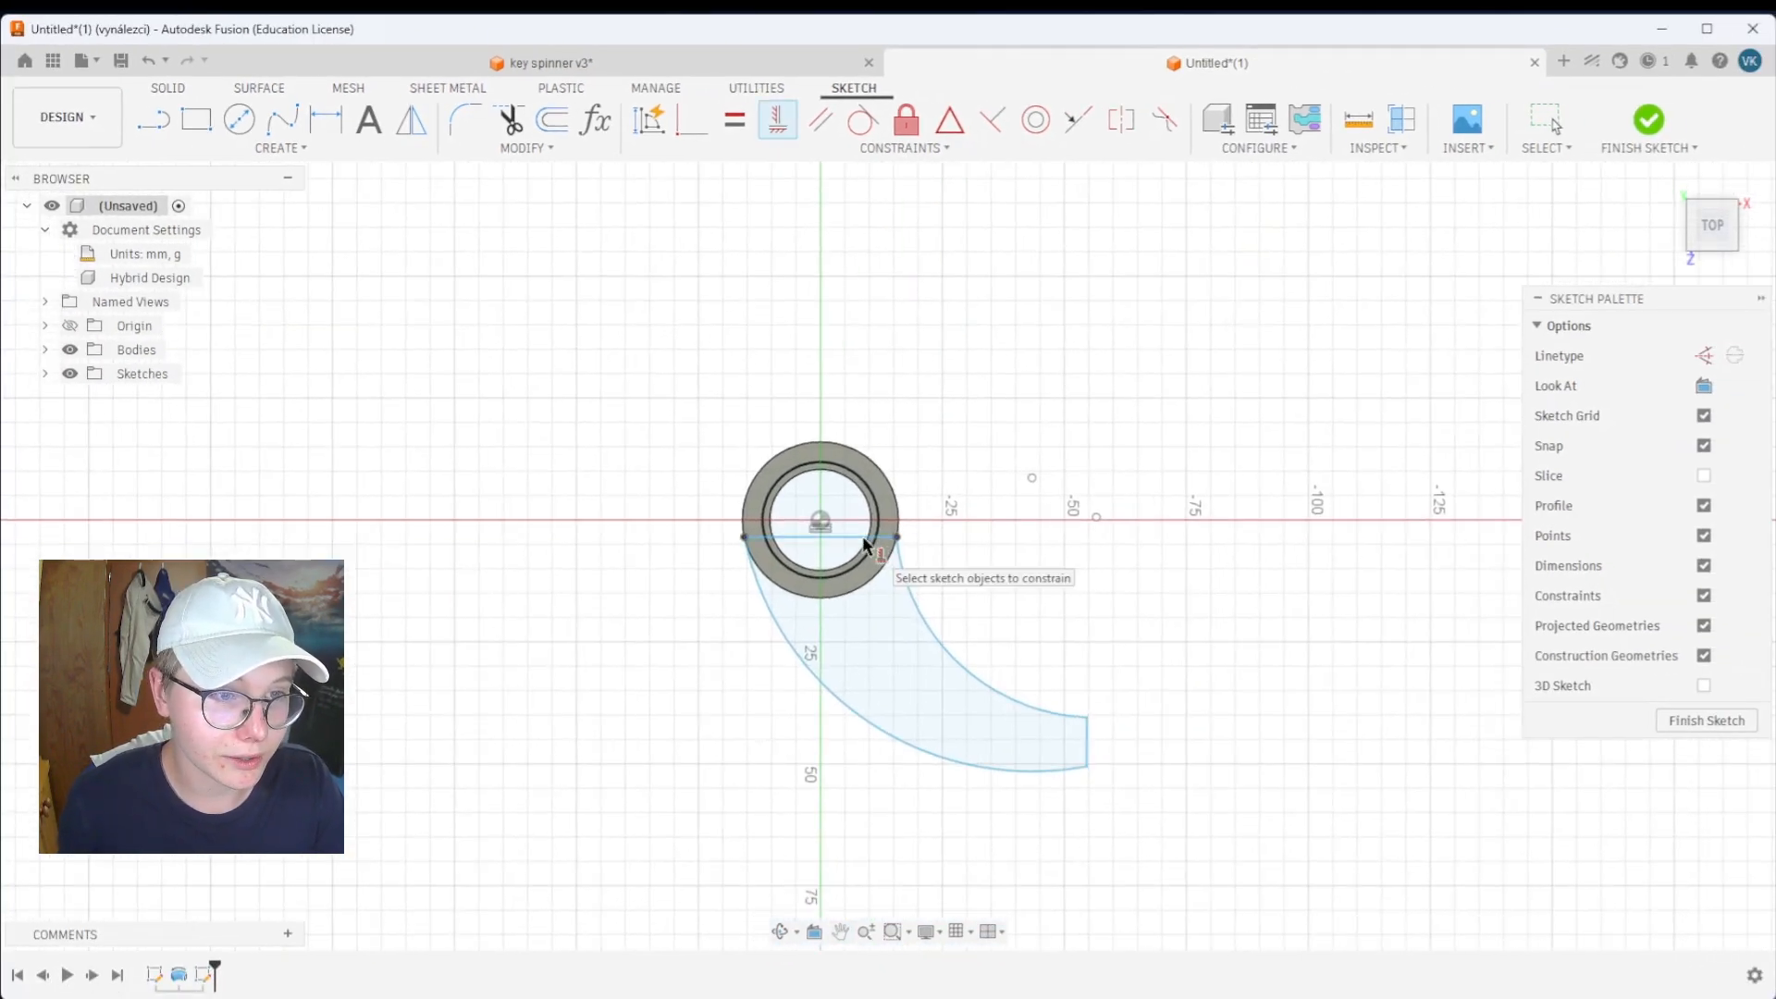
left_click(1089, 740)
key("Escape")
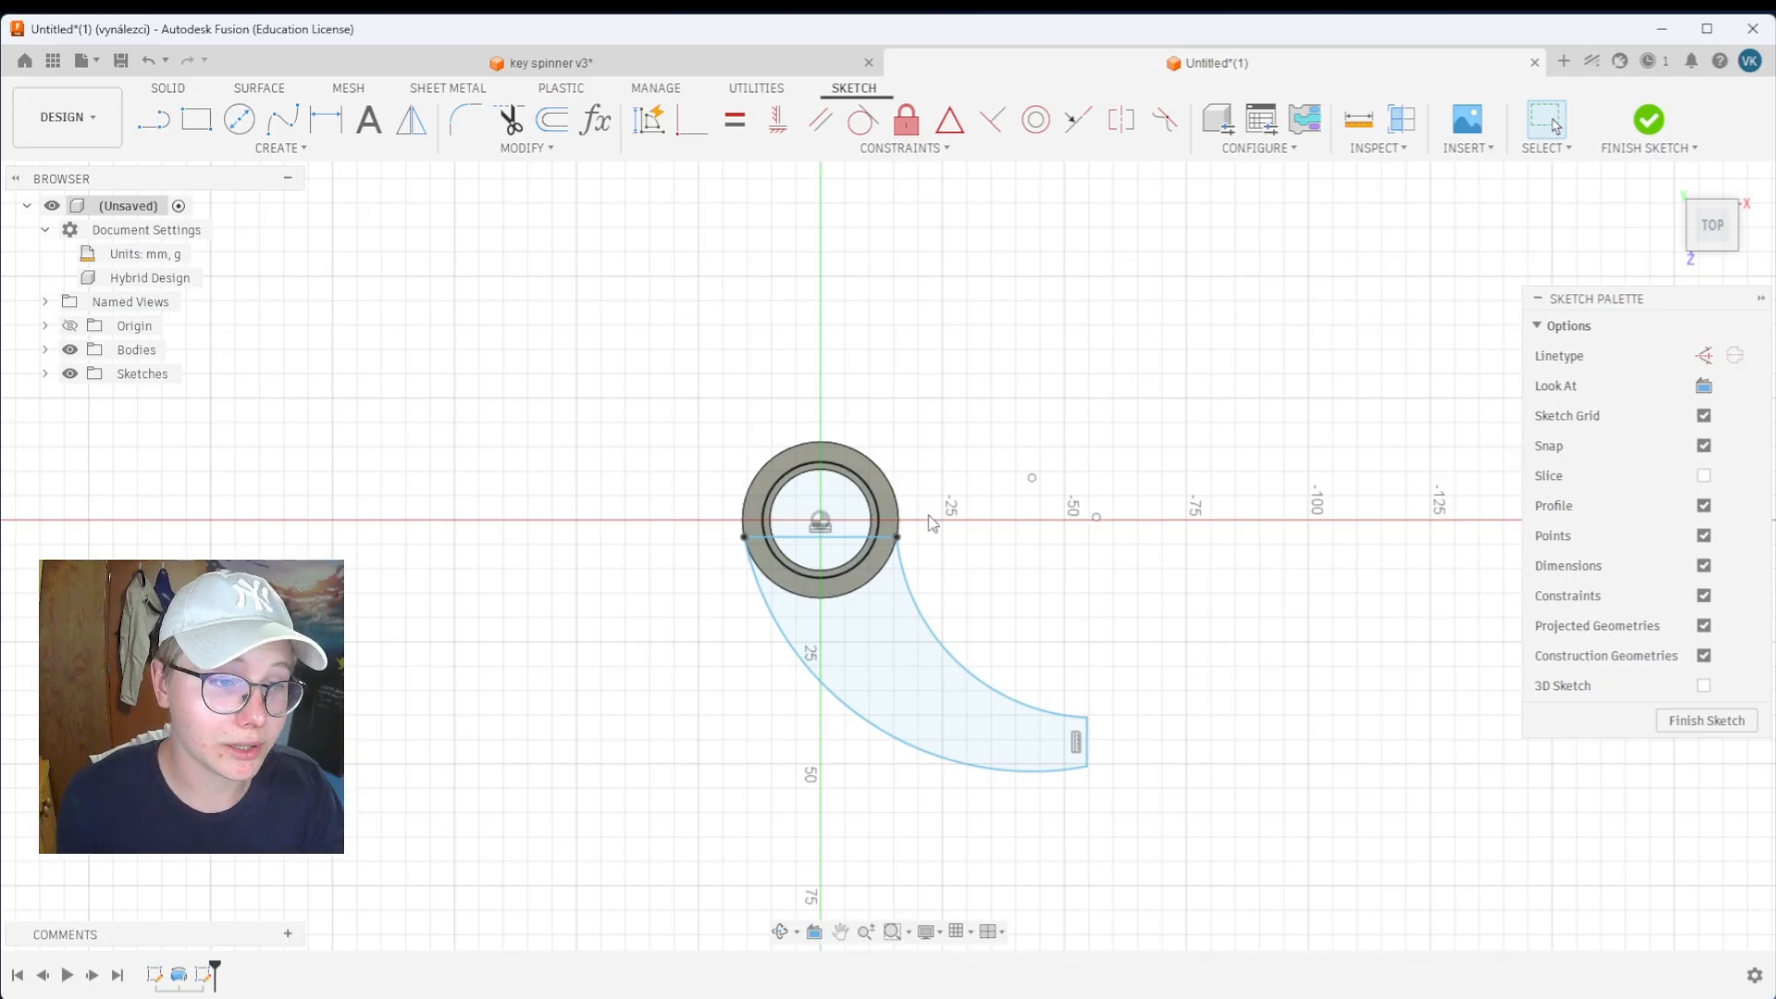
Make both arm arcs tangent to the ring's outer edge at their starting points
scroll(930, 523, "up", 4)
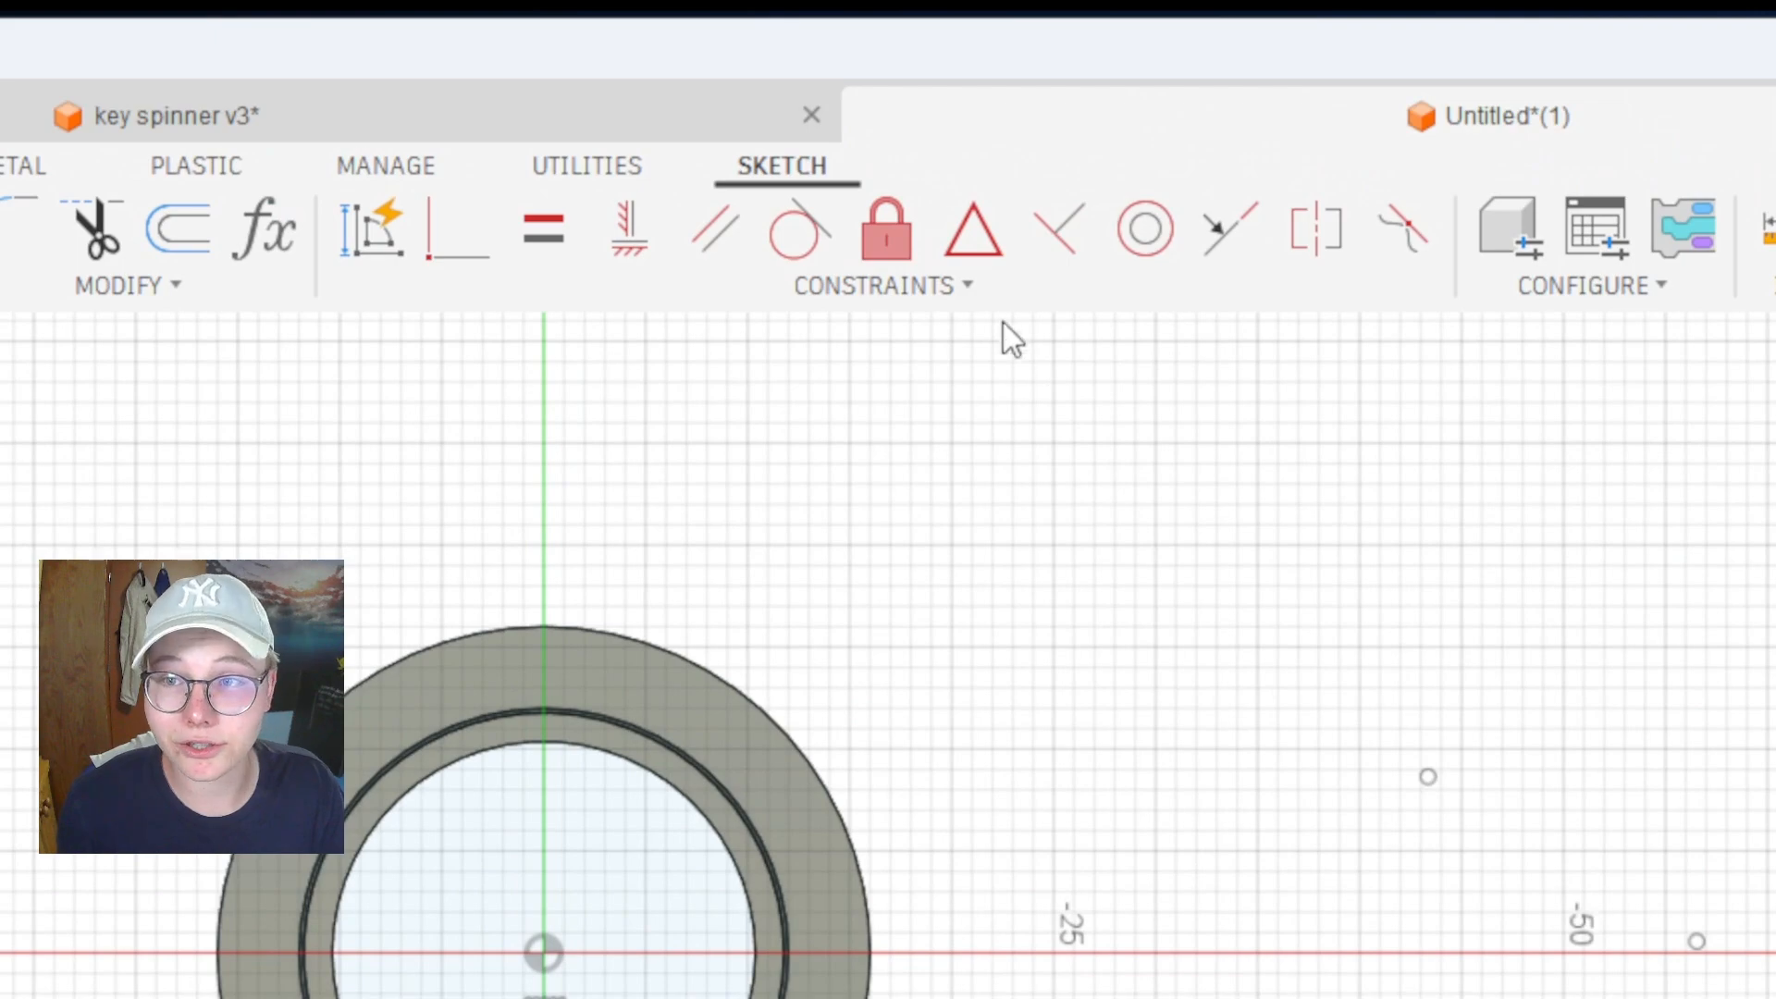
left_click(953, 261)
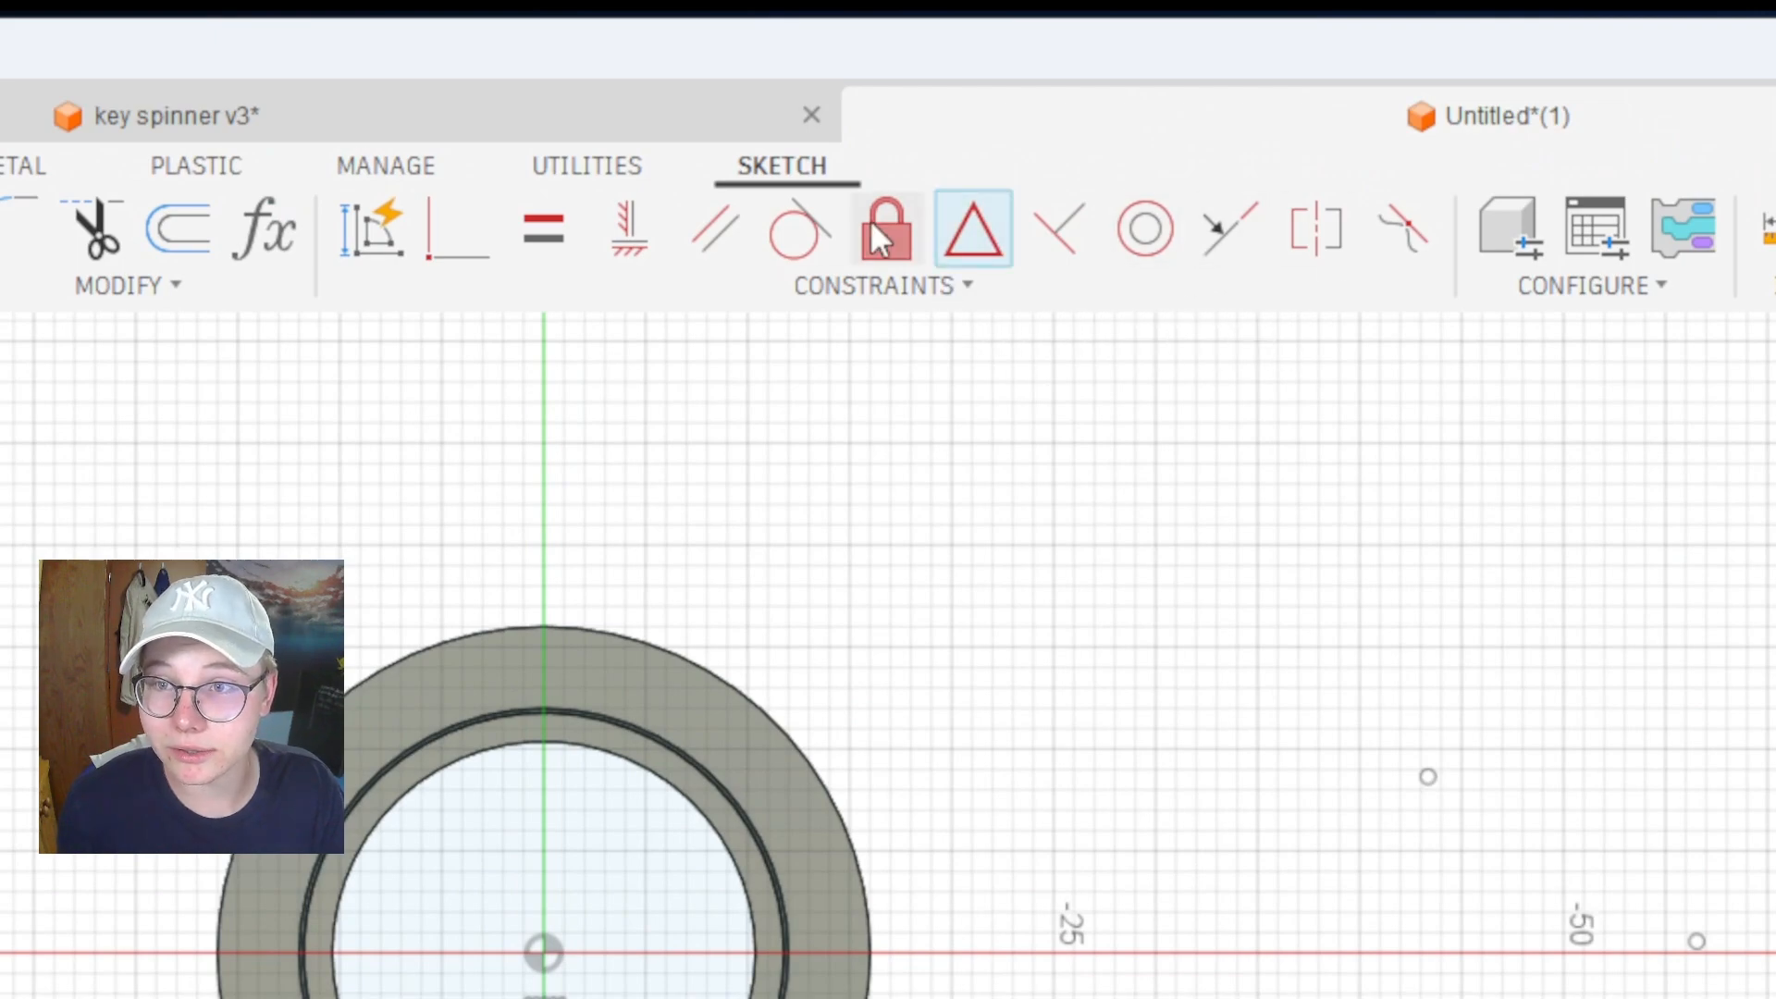
left_click(822, 224)
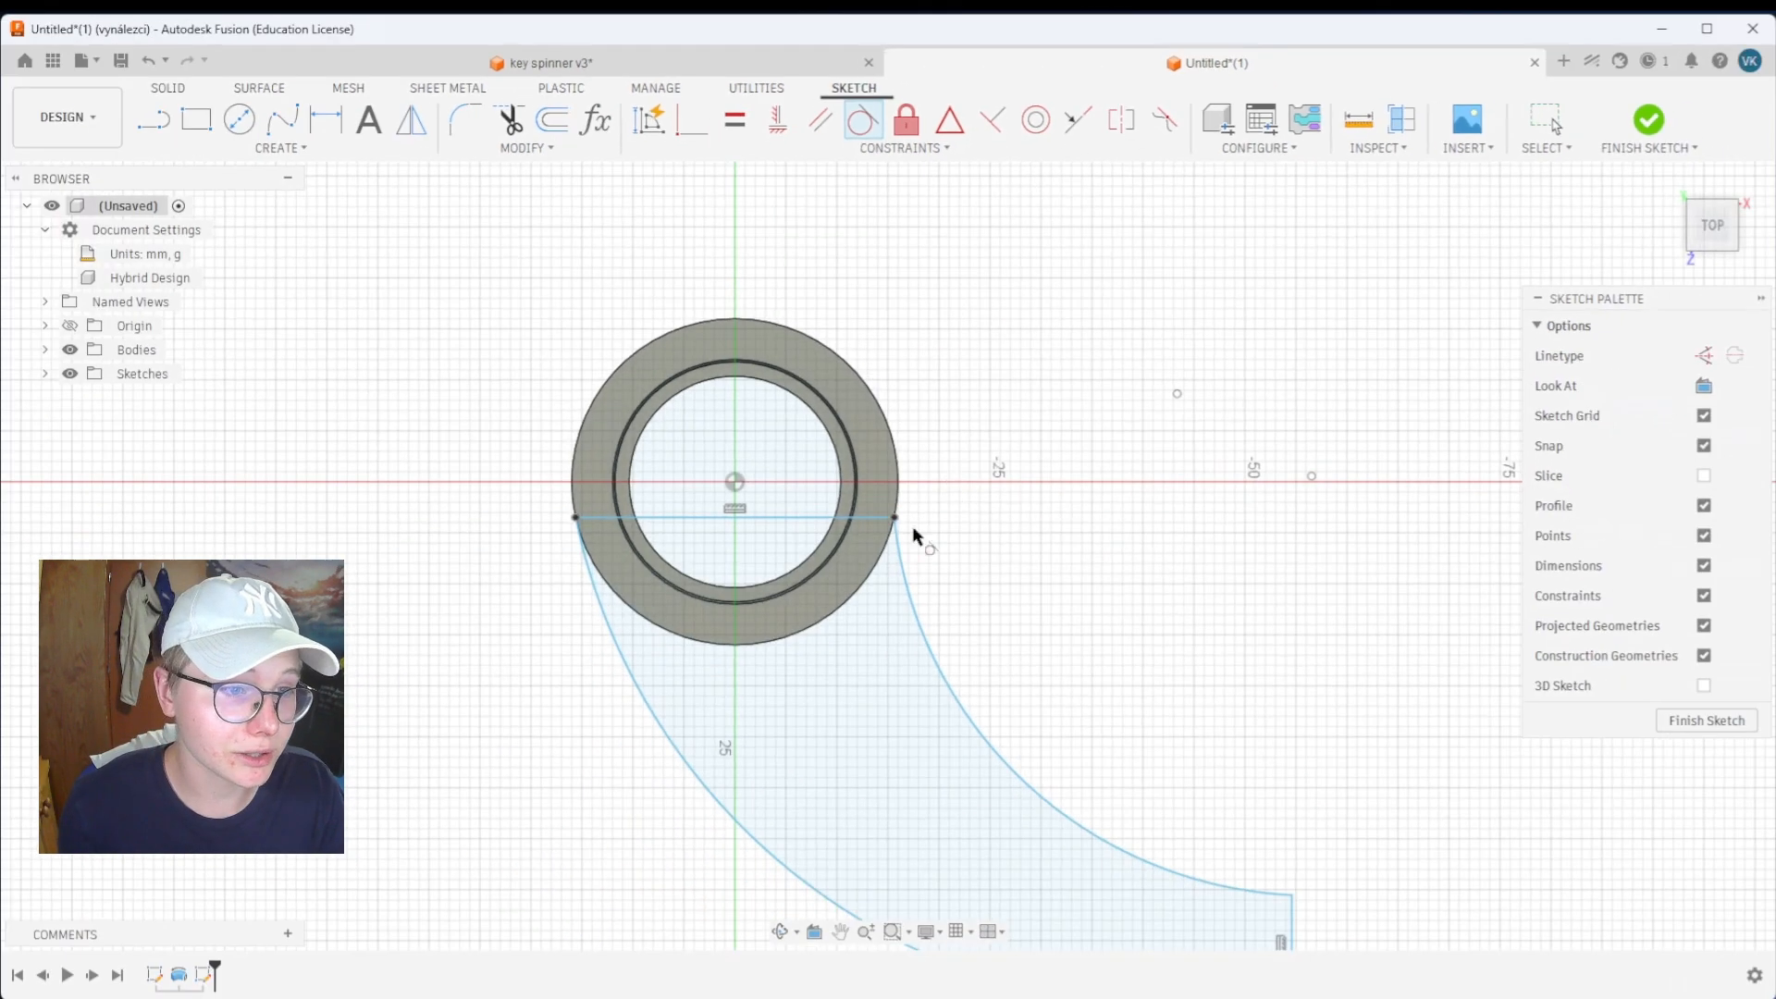
left_click(902, 535)
left_click(890, 505)
left_click(620, 633)
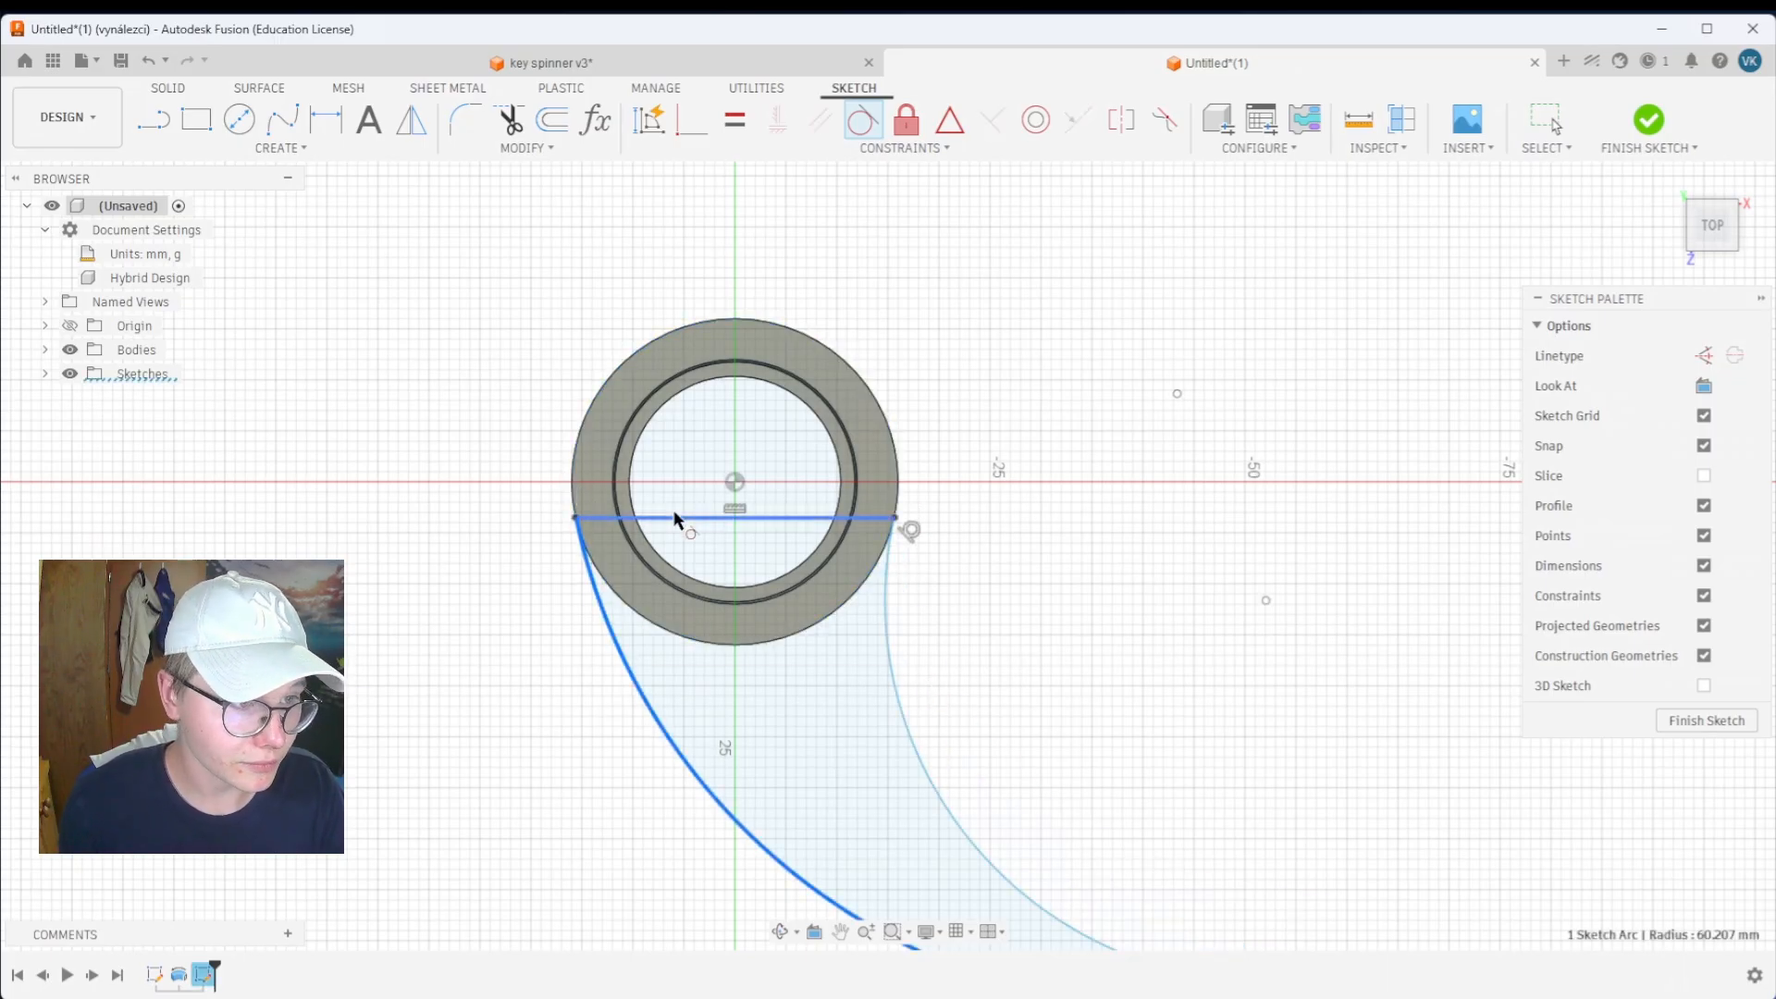
left_click(574, 488)
Move the inner arc's free end up to about X 55.3, Z 41.1 mm, widening the arm's tip
scroll(939, 697, "down", 3)
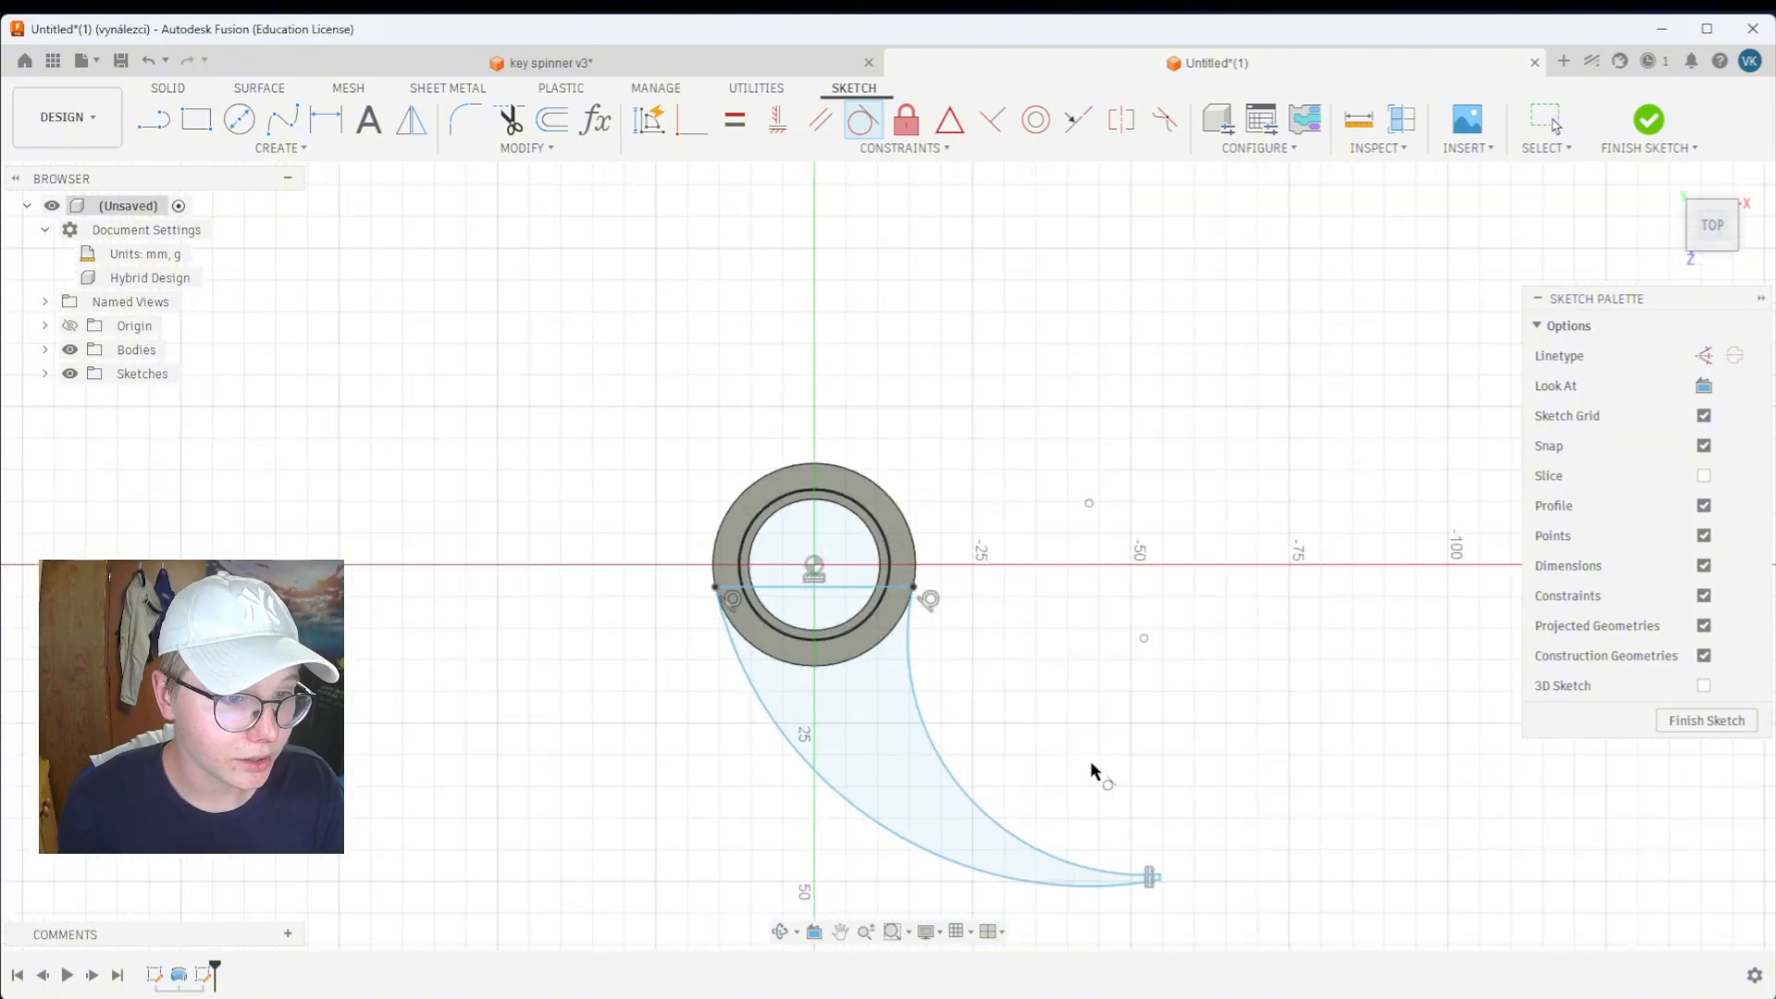
middle_click_drag(1216, 938, 1108, 759)
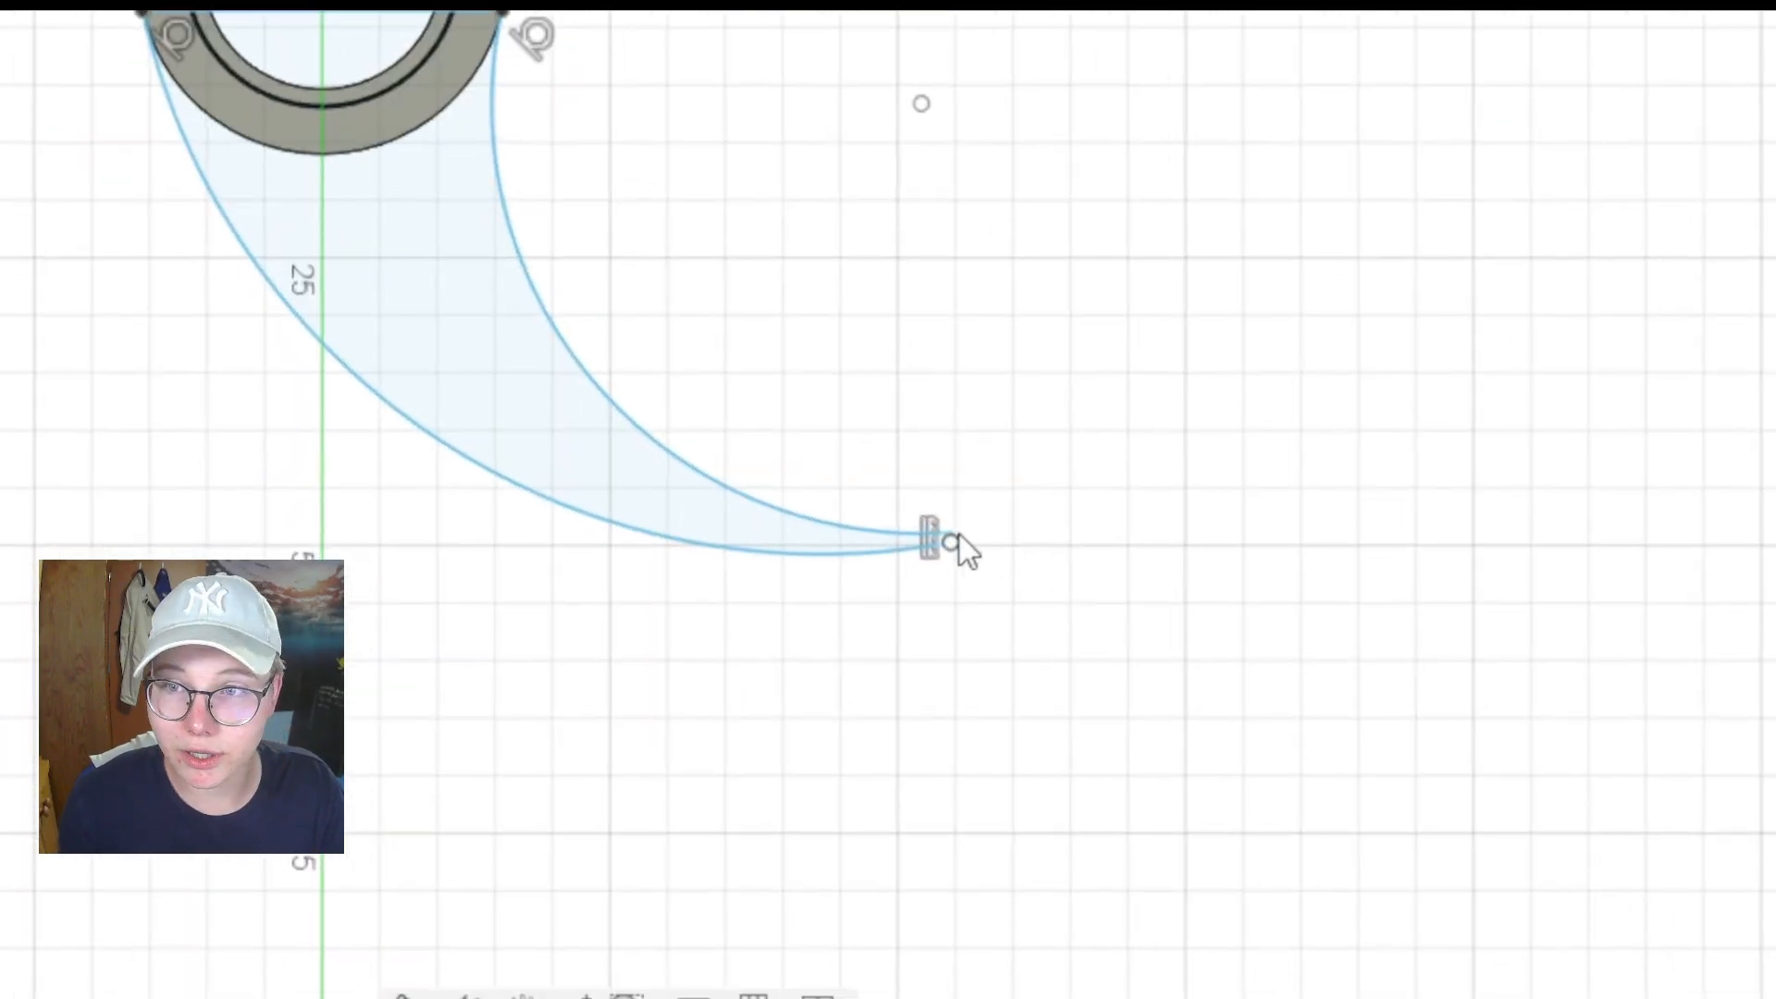
scroll(1012, 704, "up", 3)
scroll(833, 542, "up", 6)
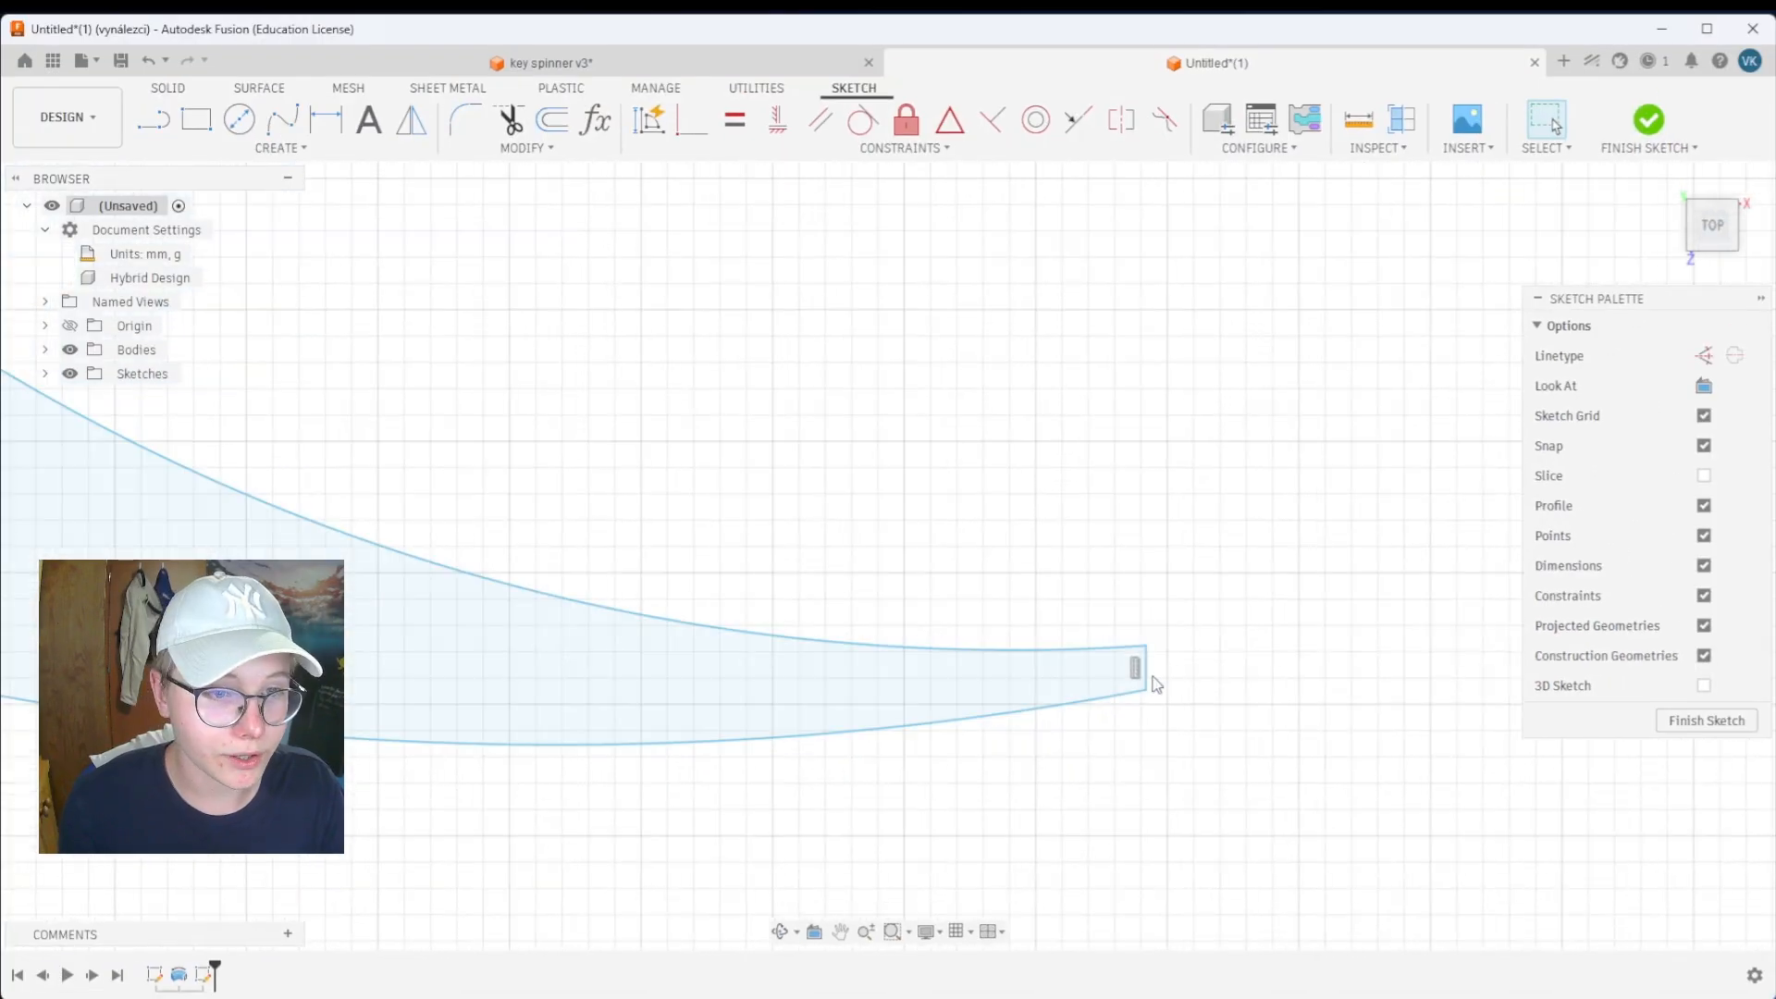
mouse_move(1146, 646)
left_mouse_down()
mouse_move(1142, 309)
mouse_move(1181, 238)
left_mouse_up()
scroll(1211, 318, "down", 3)
scroll(1200, 320, "down", 6)
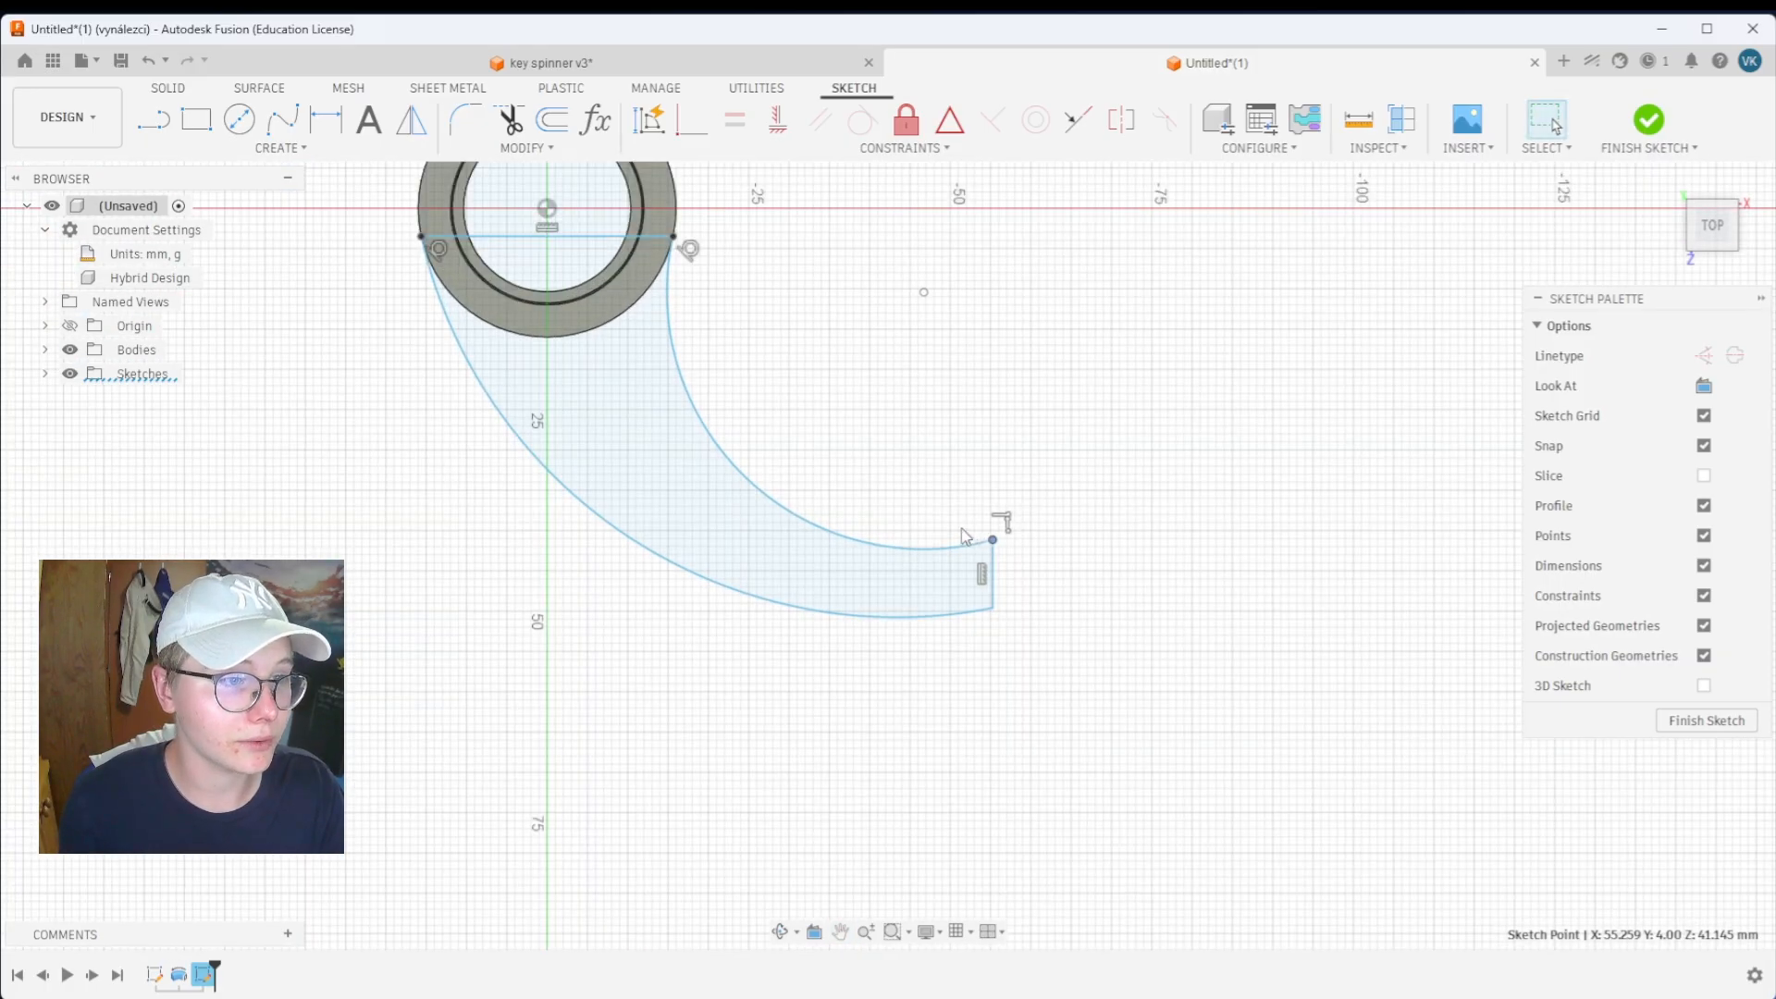
Dimension the arm's inner arc with a radius of 35 mm
key("d")
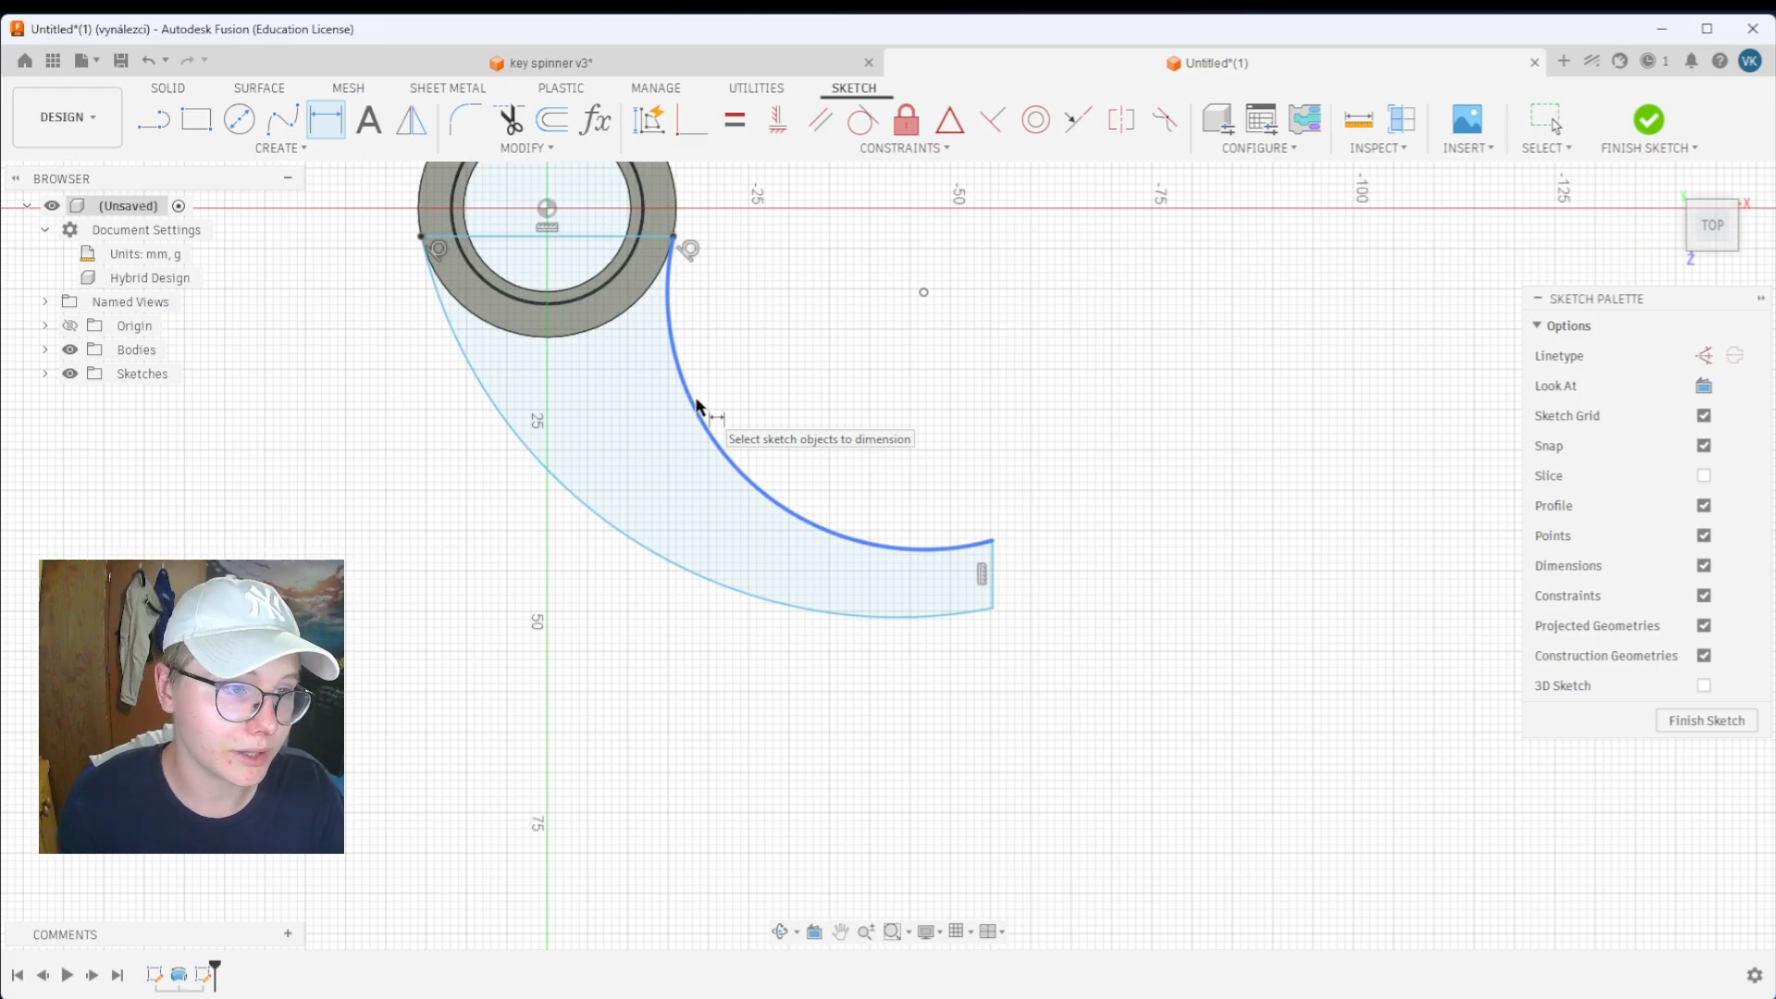
left_click(699, 407)
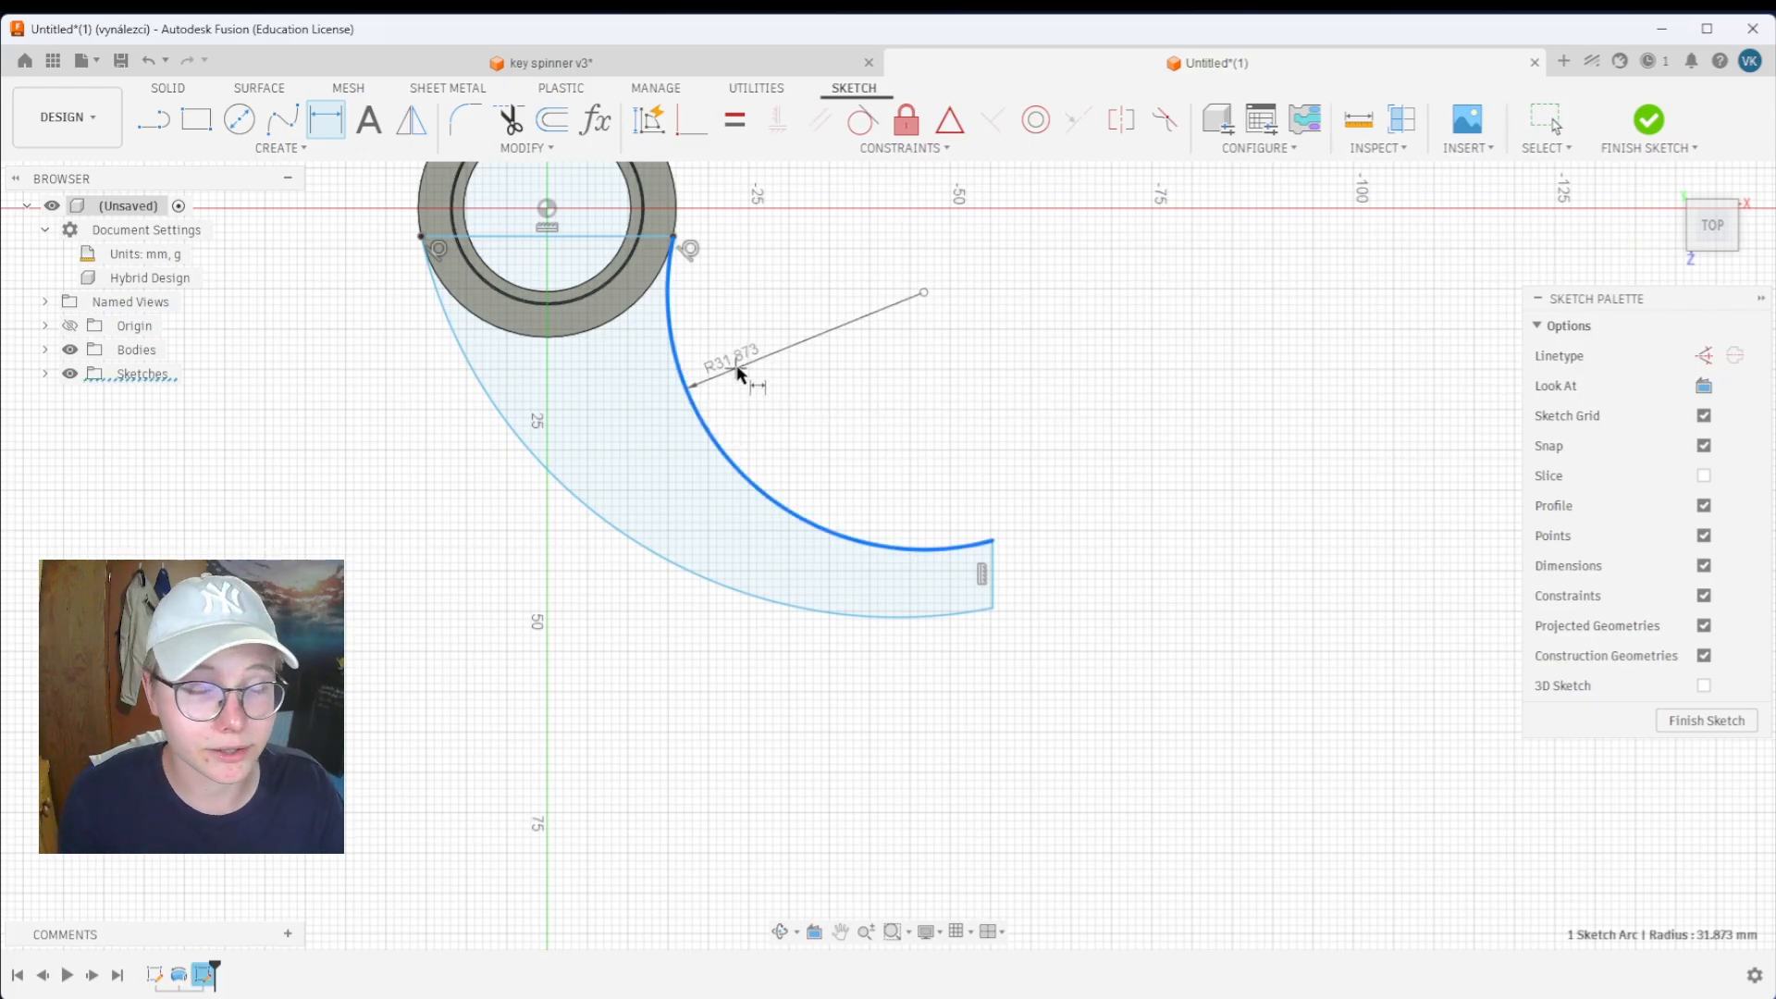
left_click(738, 373)
type("35")
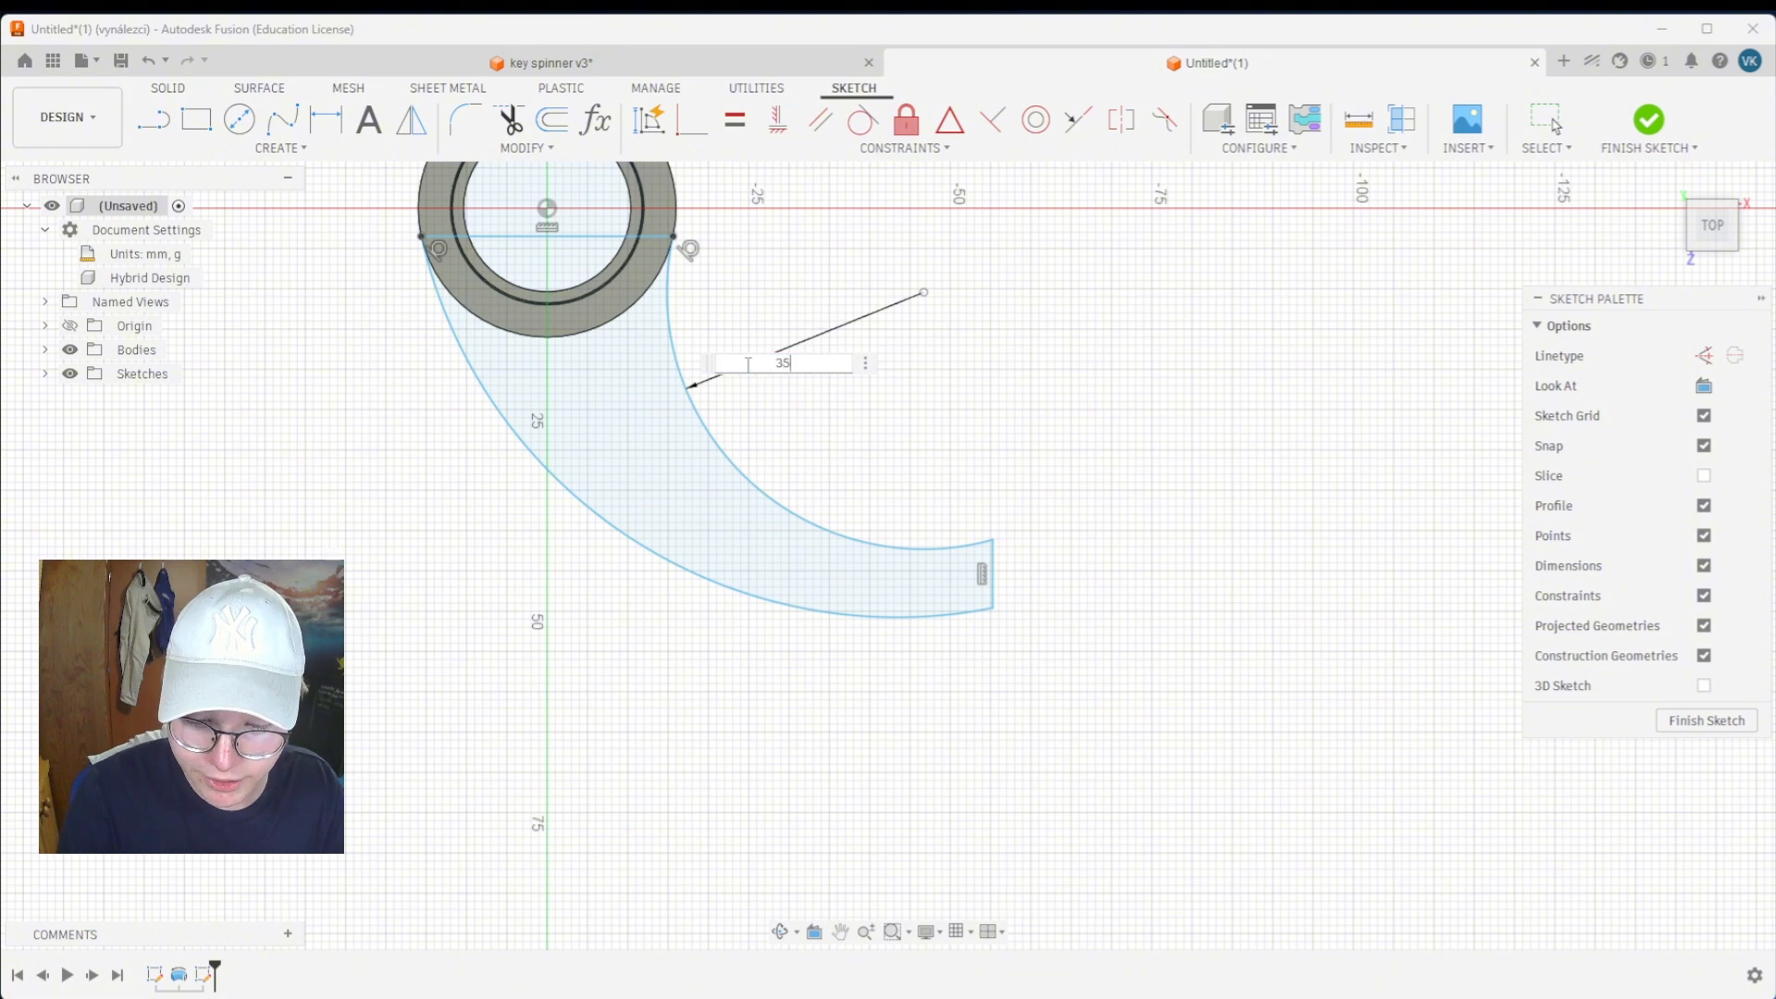
key("Return")
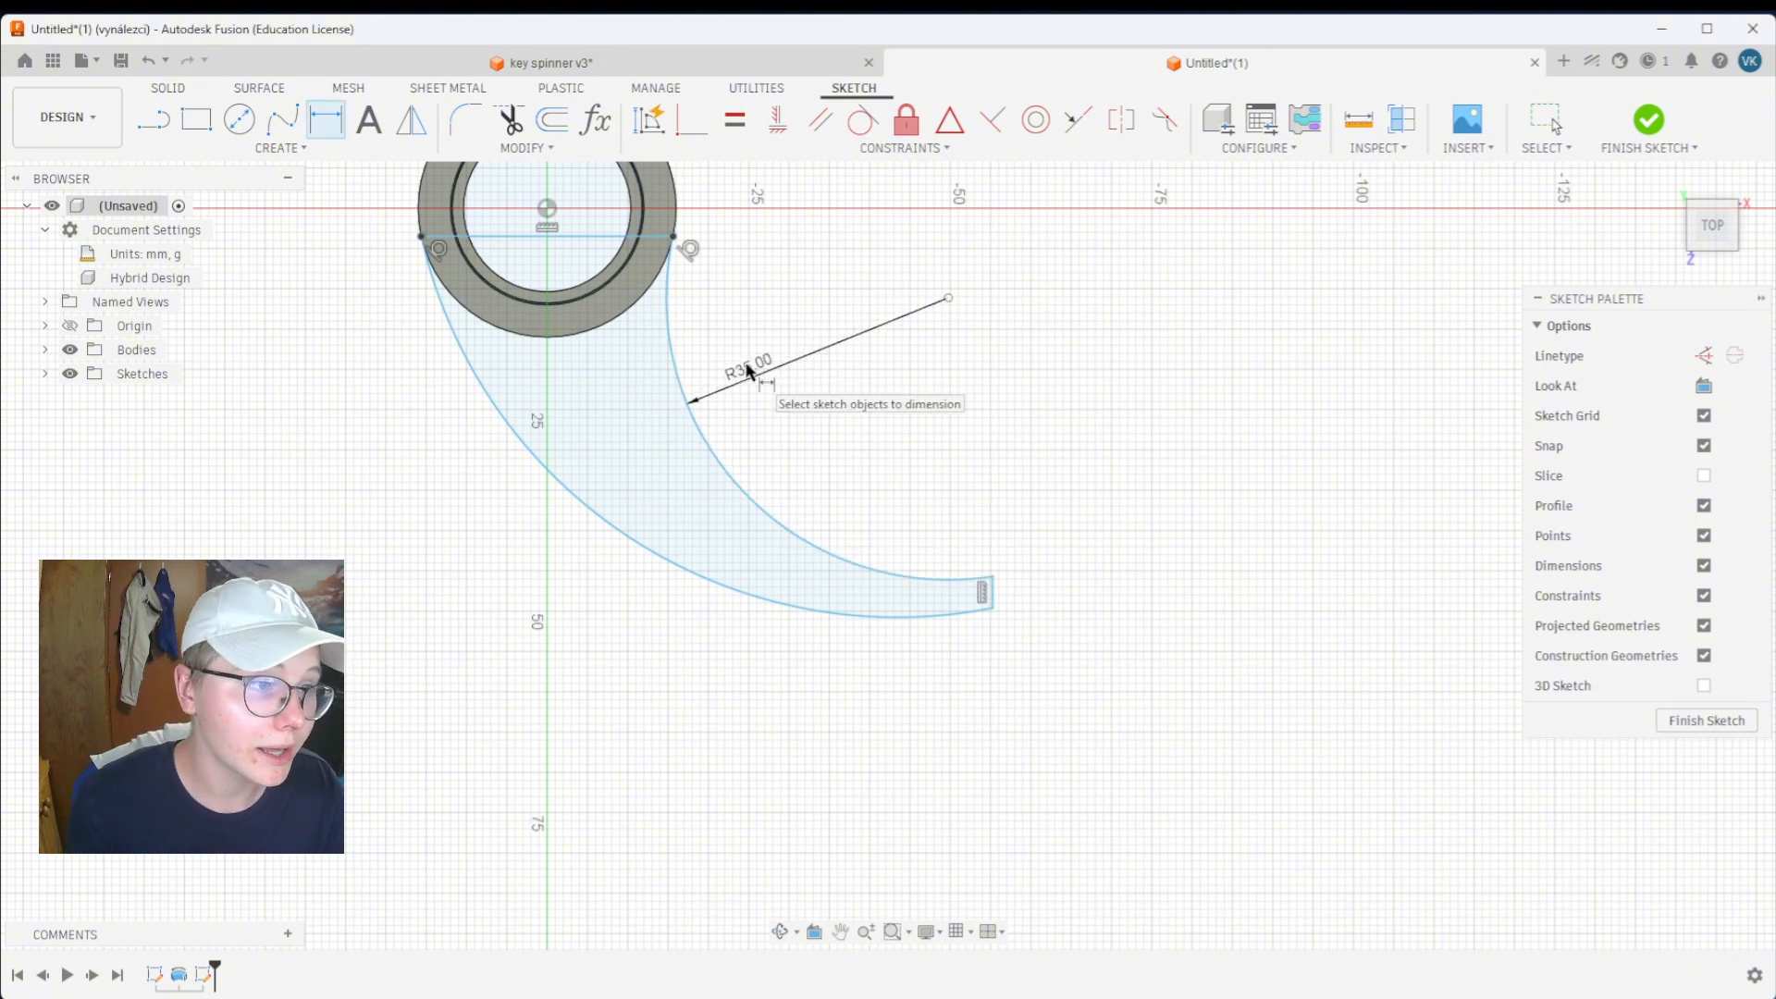
Add a radius dimension to the arm's outer arc, try a value of 63 mm, and undo that value
left_click(607, 514)
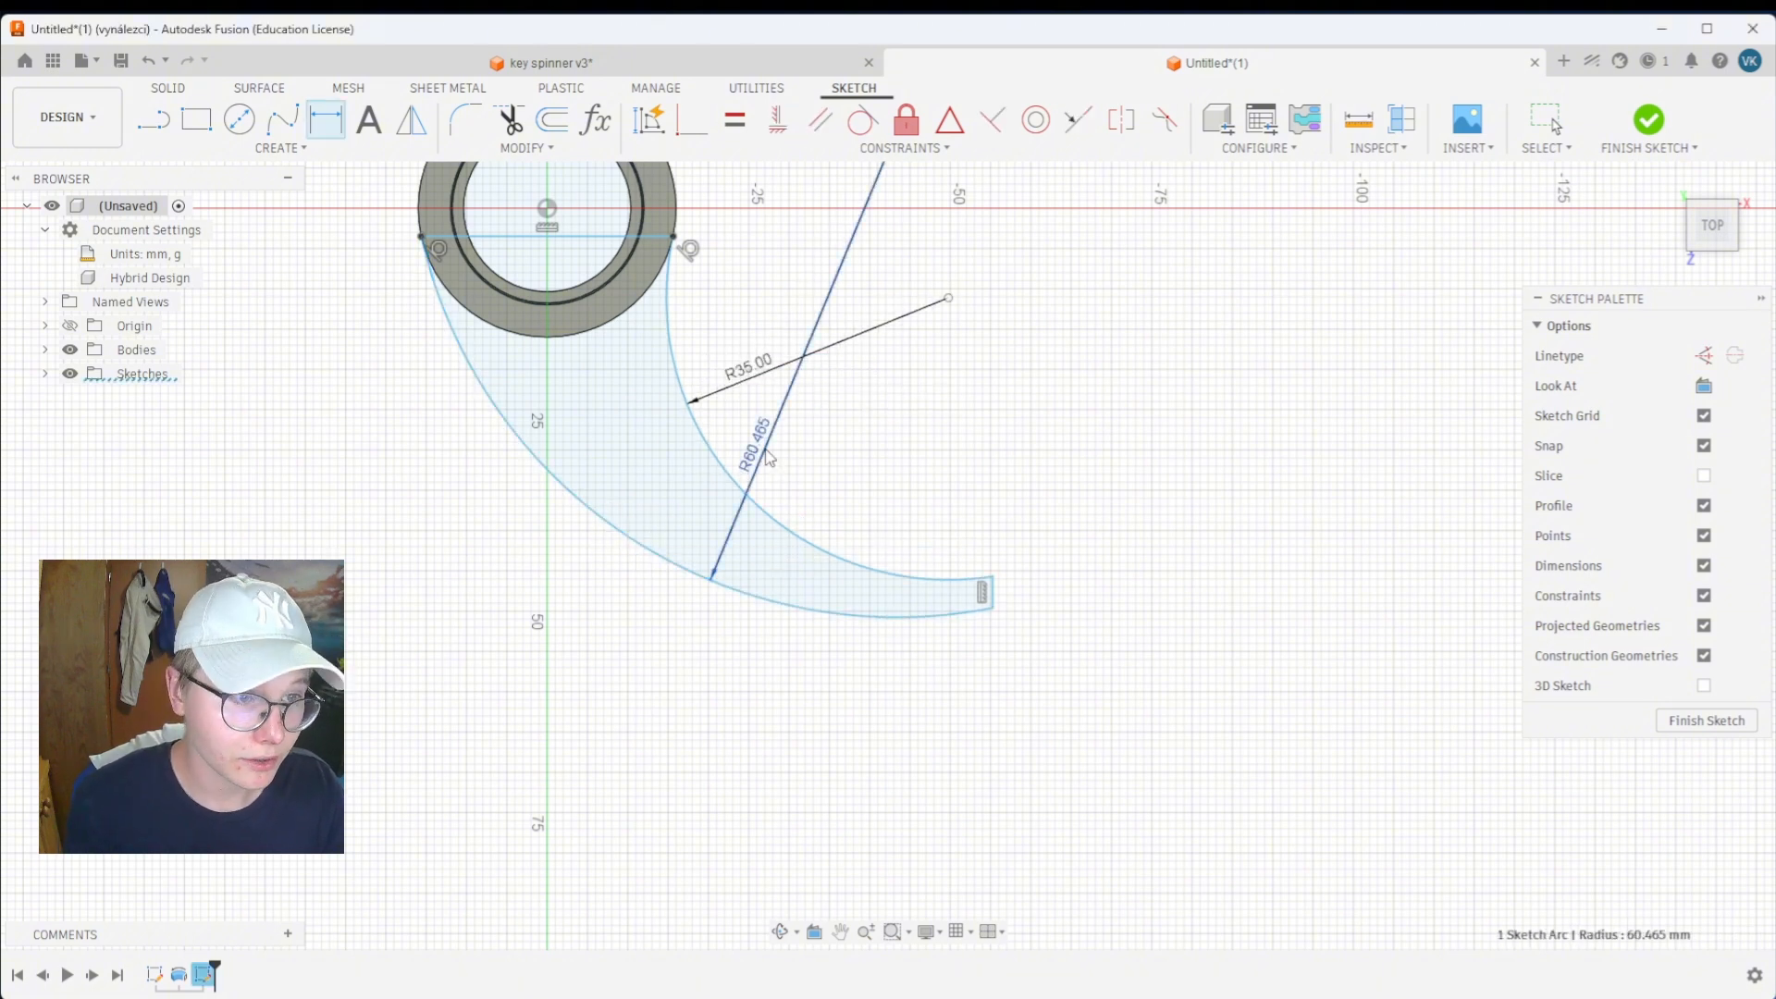
left_click(768, 456)
type("60")
key("Return")
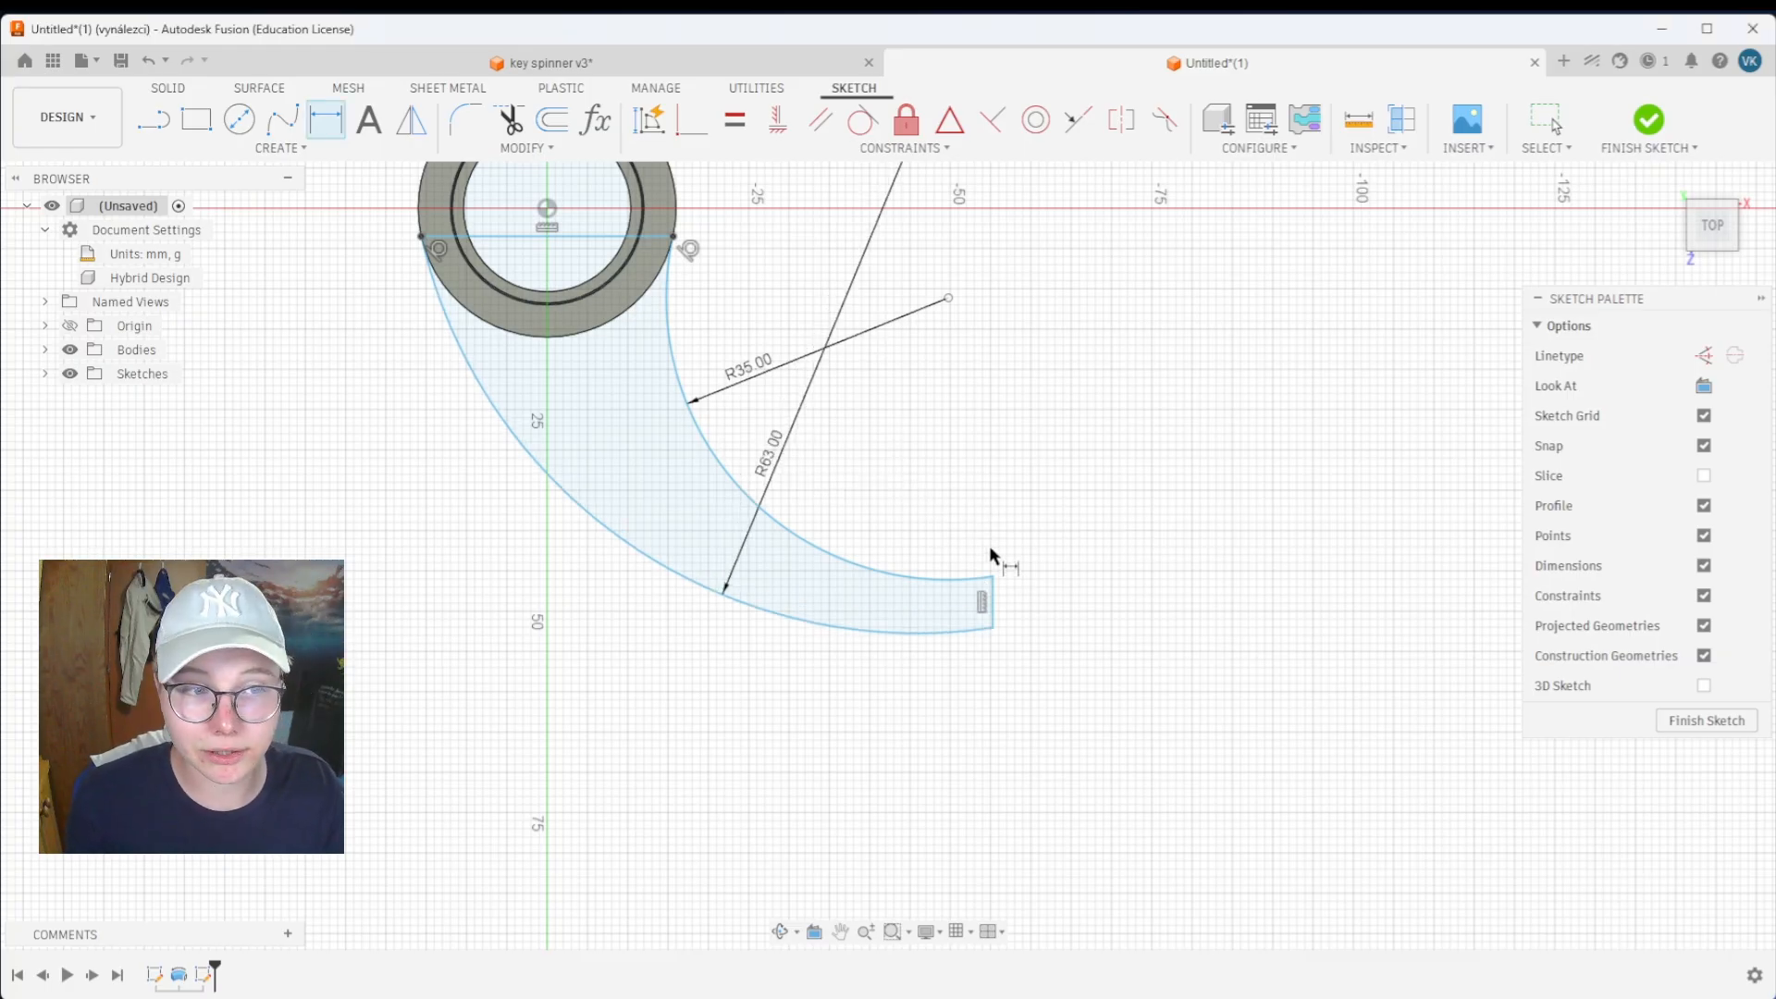
key("ctrl+z")
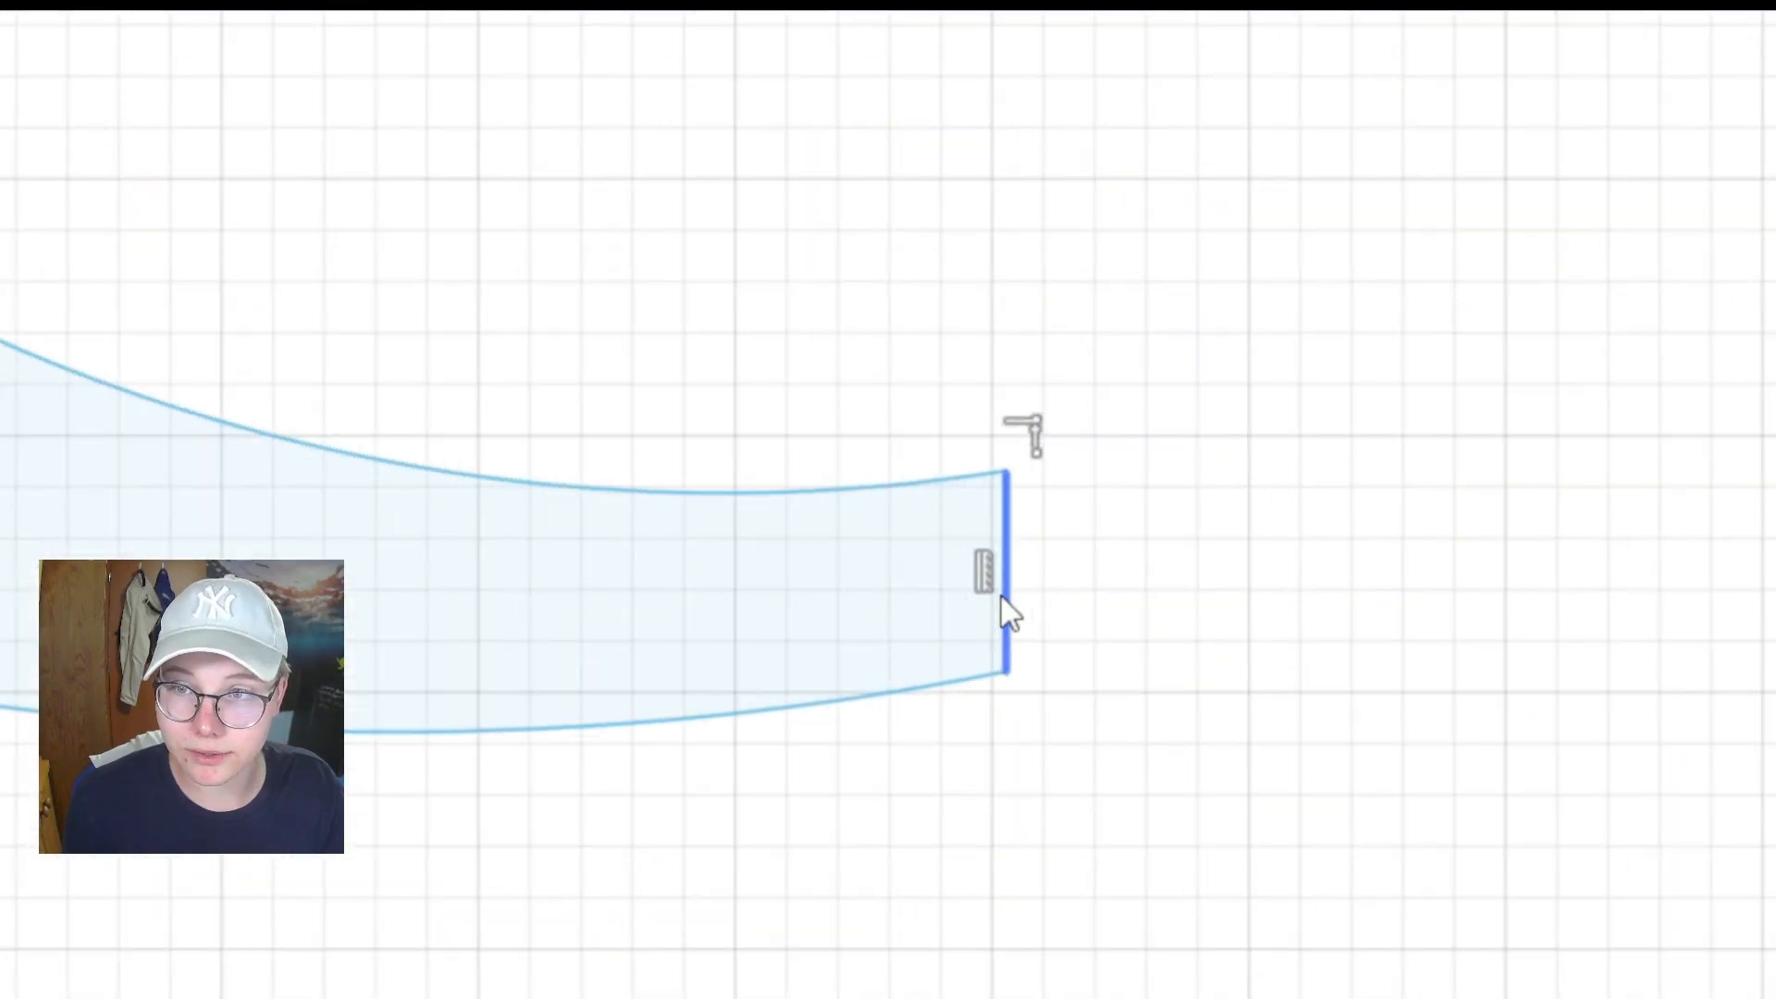
Draw a 4 mm diameter circle centred on the midpoint of the arm's end line
key("c")
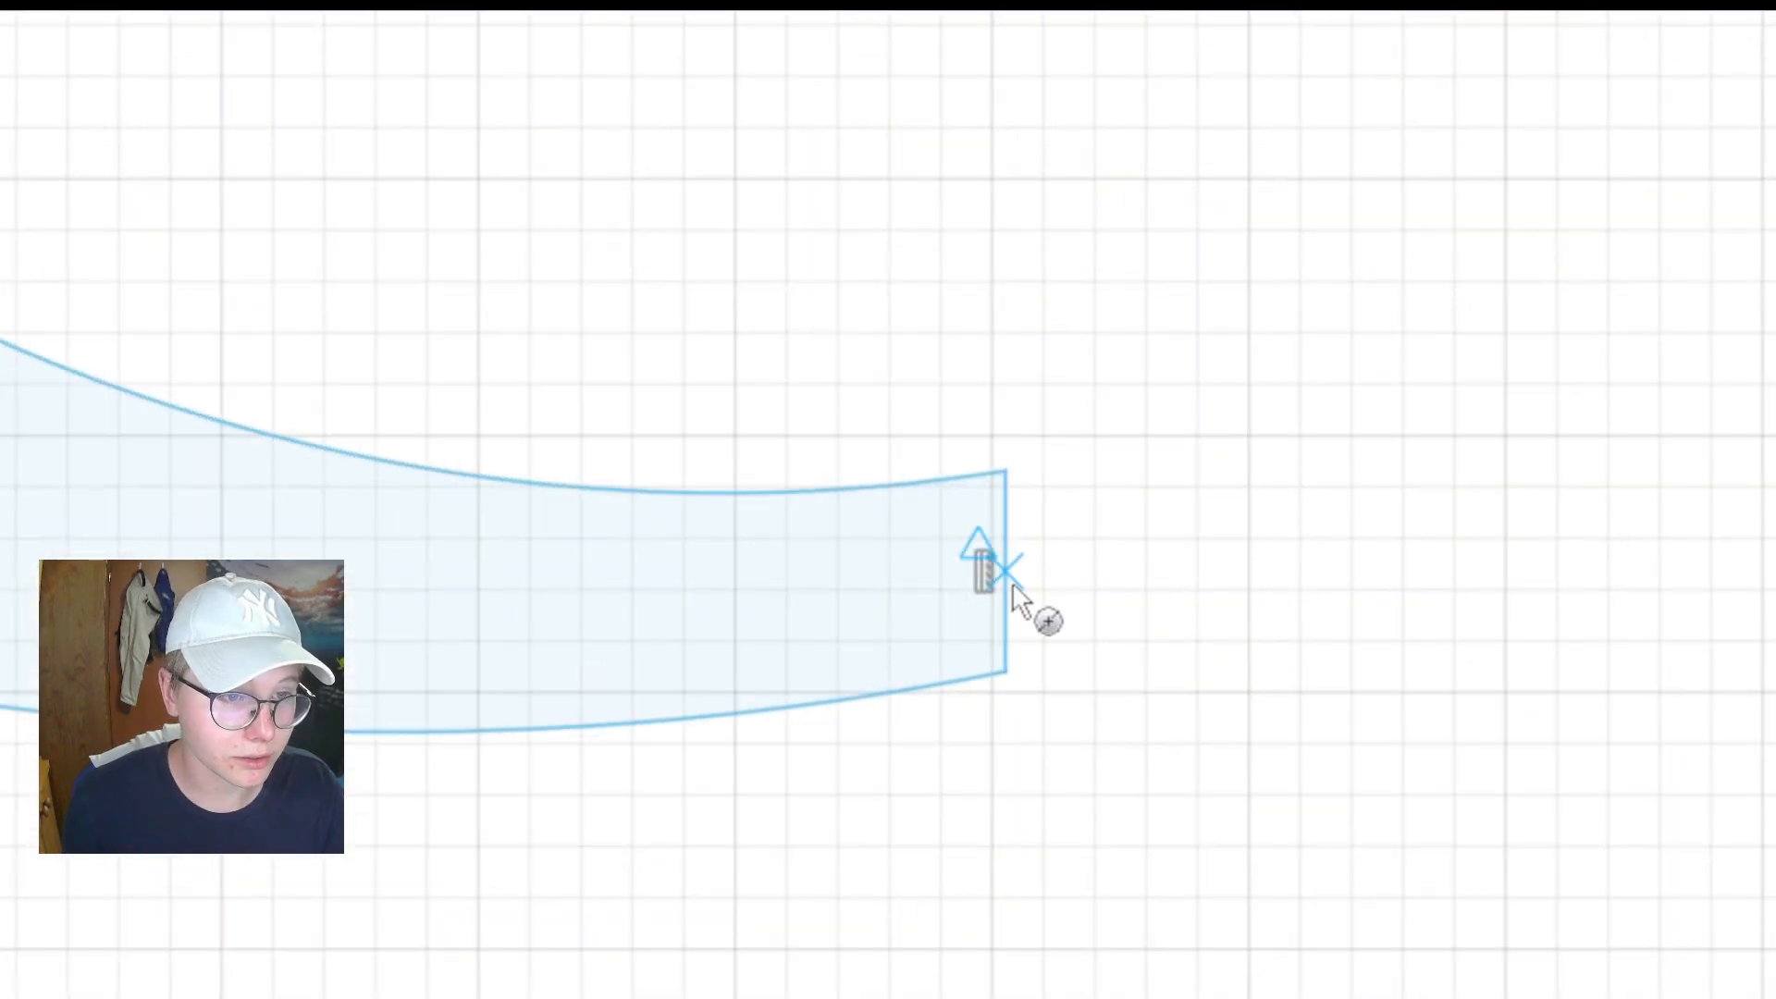
left_click(1006, 572)
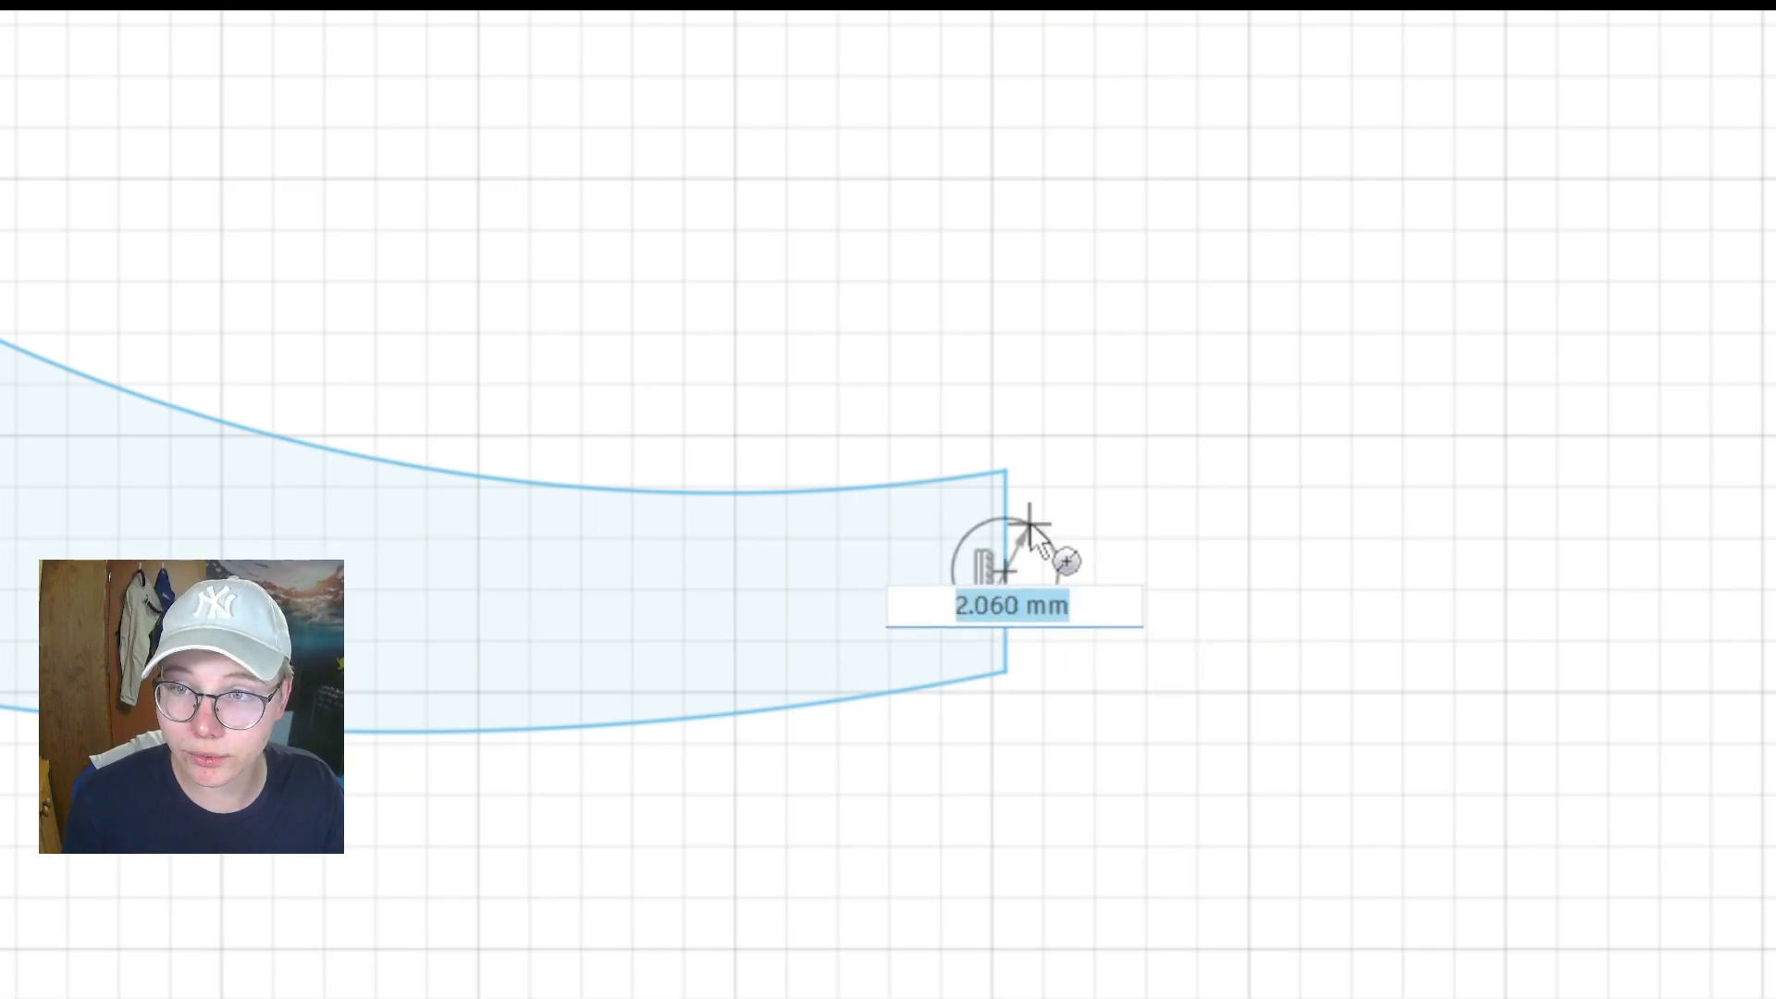
type("4")
key("Return")
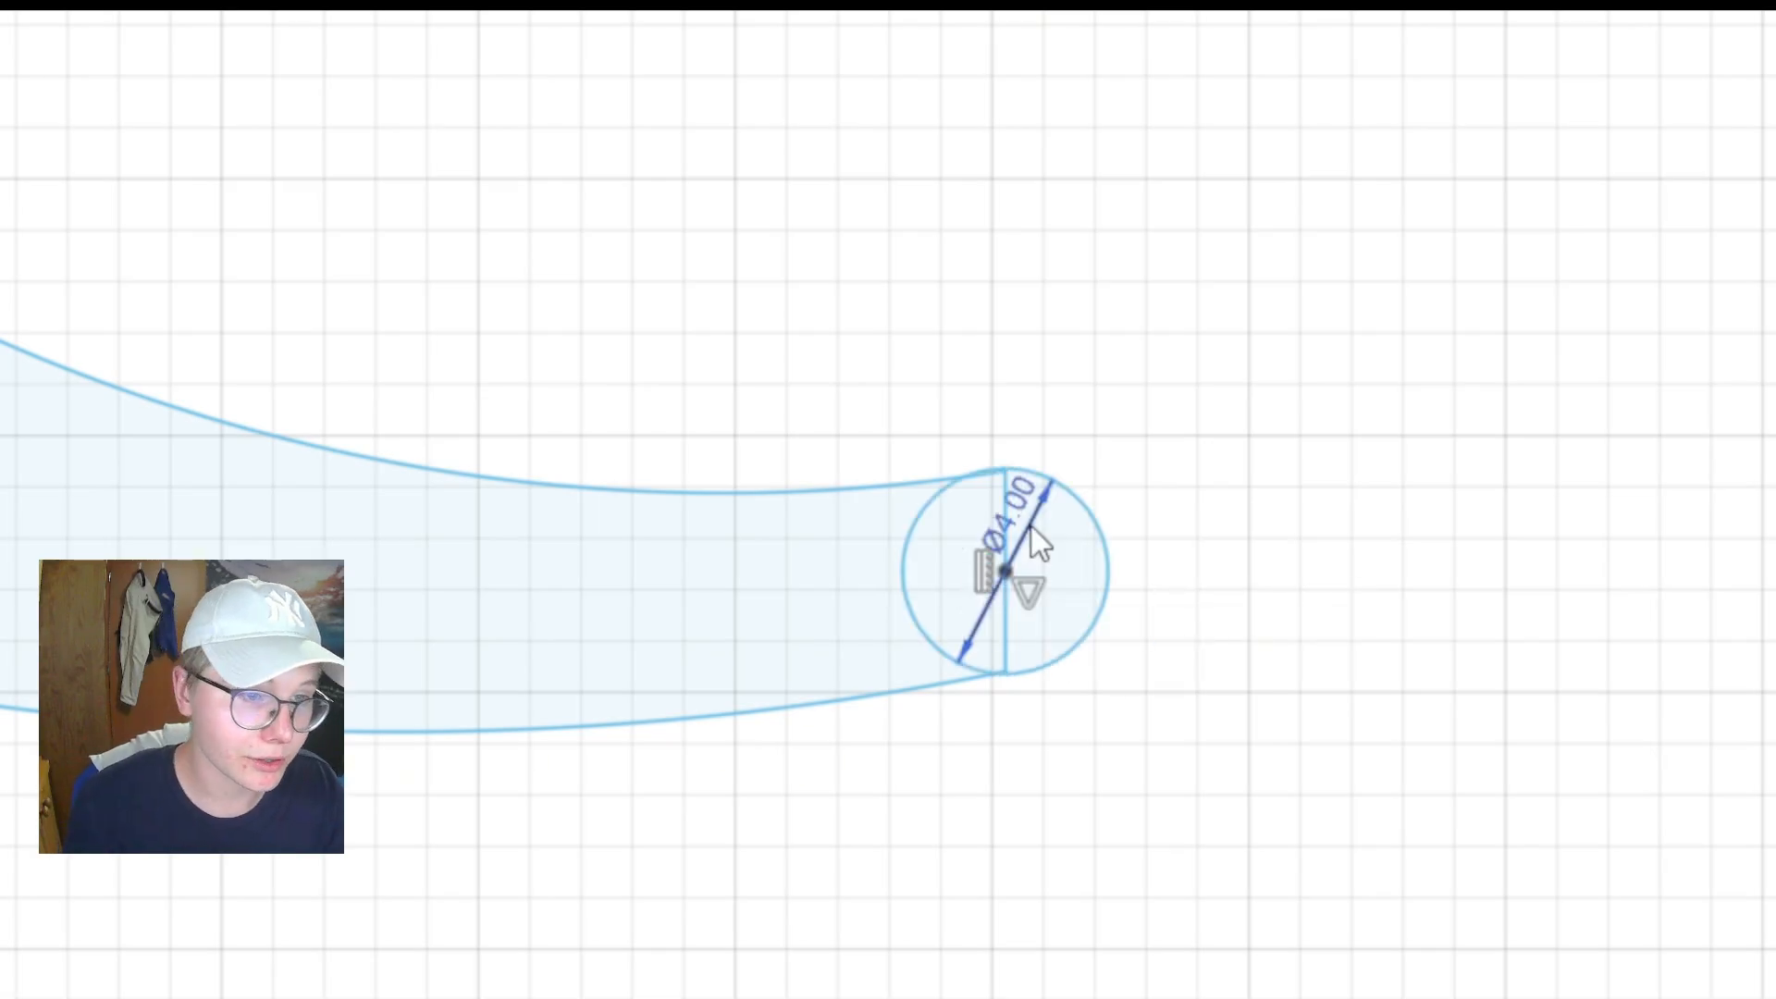
Widen the arm's tip around the circle by moving the inner arc away from the outer arc
left_click_drag(879, 496, 933, 274)
left_click(1711, 347)
scroll(1558, 522, "down", 4)
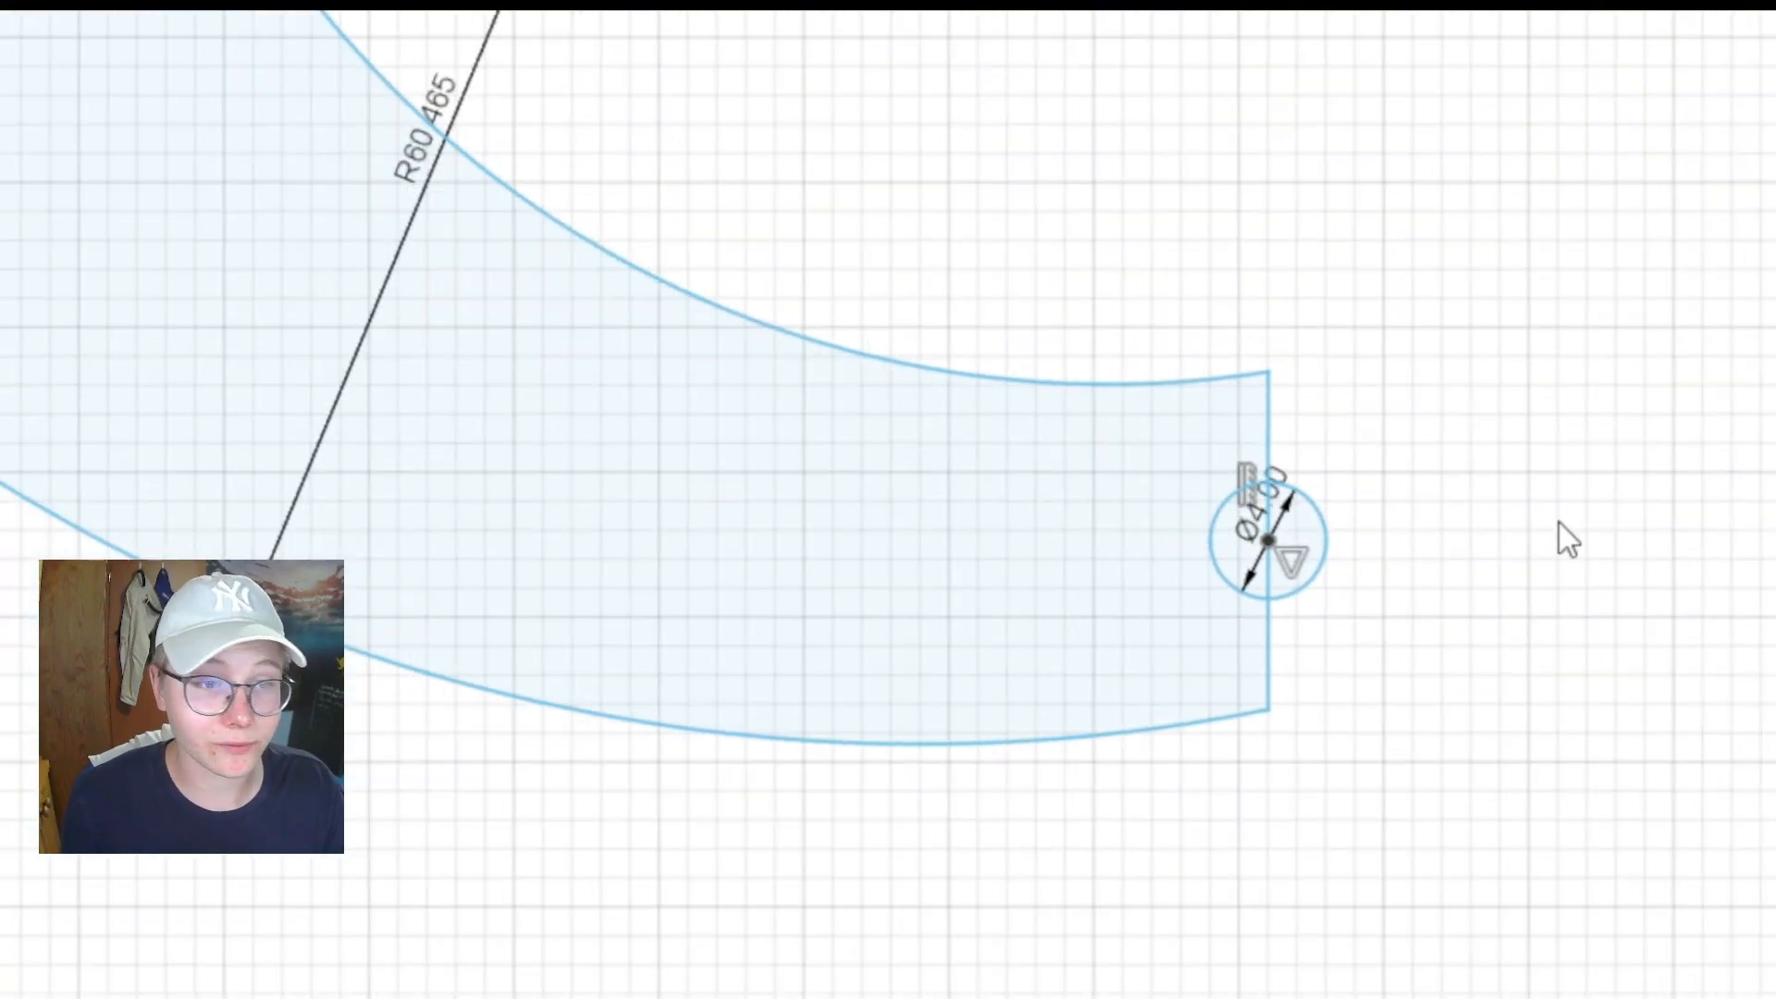
Extend the arm's tip with a closed tapered outline of three lines between the end corners, with a 5 mm line parallel to the end line
middle_click_drag(1558, 522, 1237, 574)
scroll(1191, 546, "up", 2)
scroll(1192, 546, "up", 1)
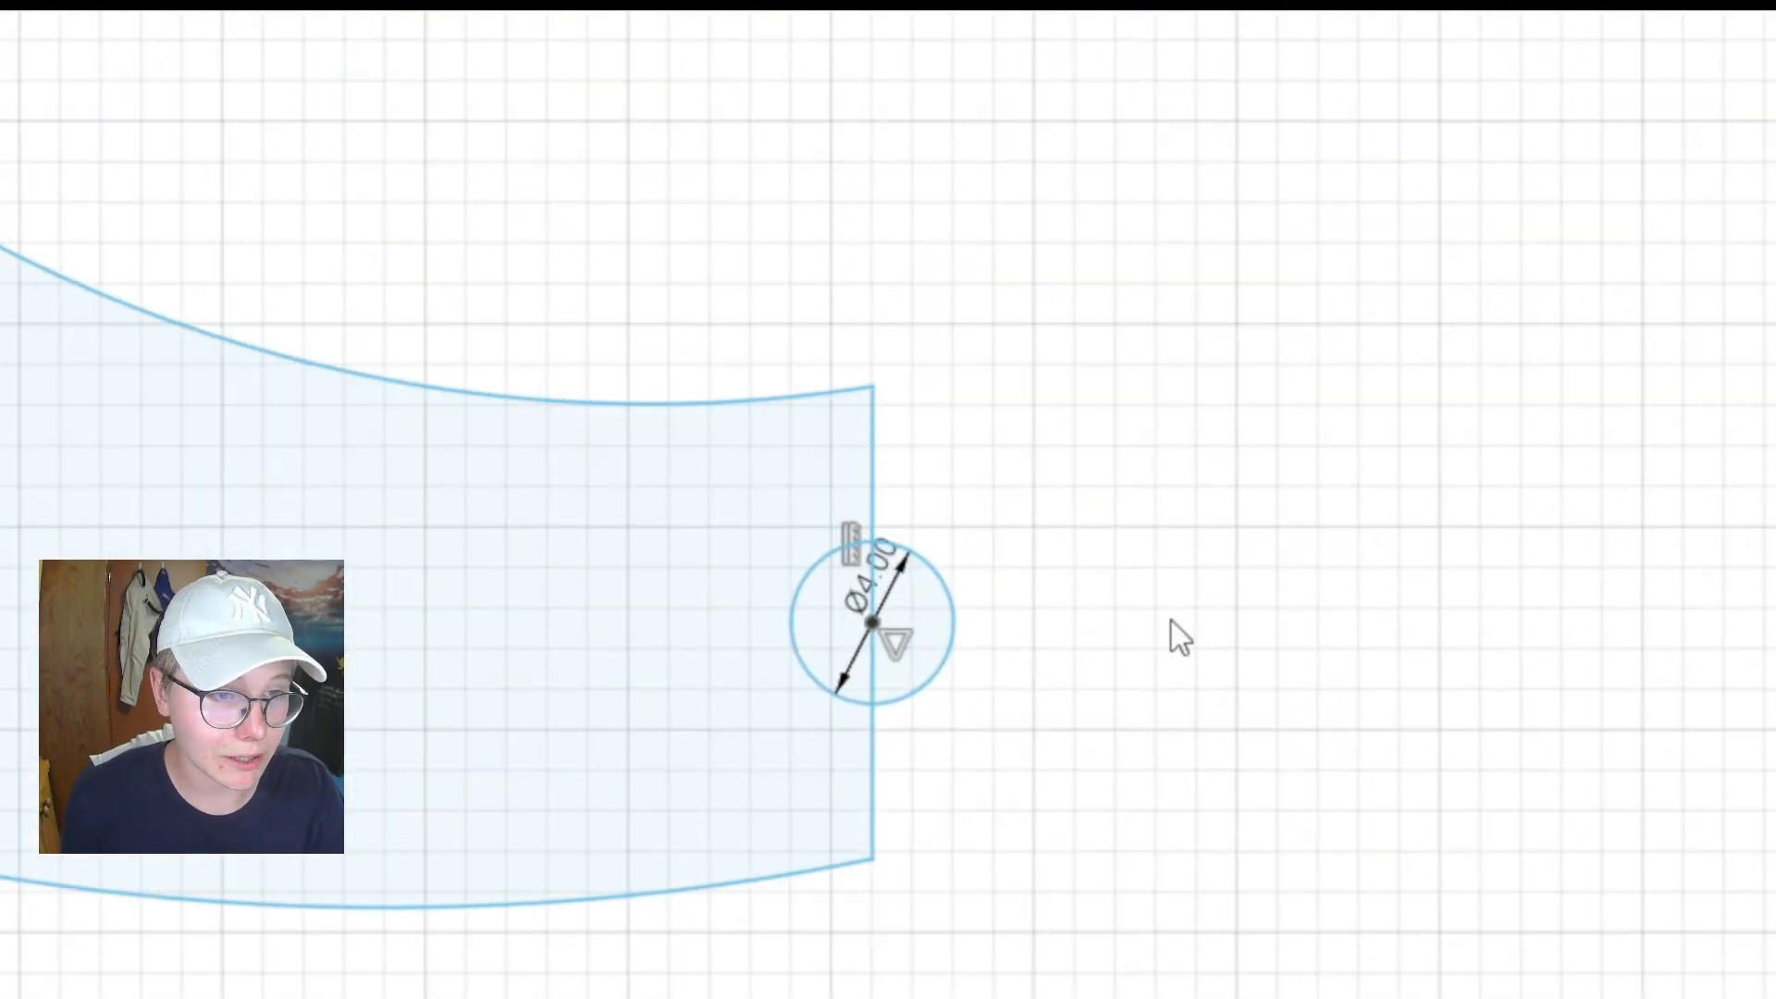
key("l")
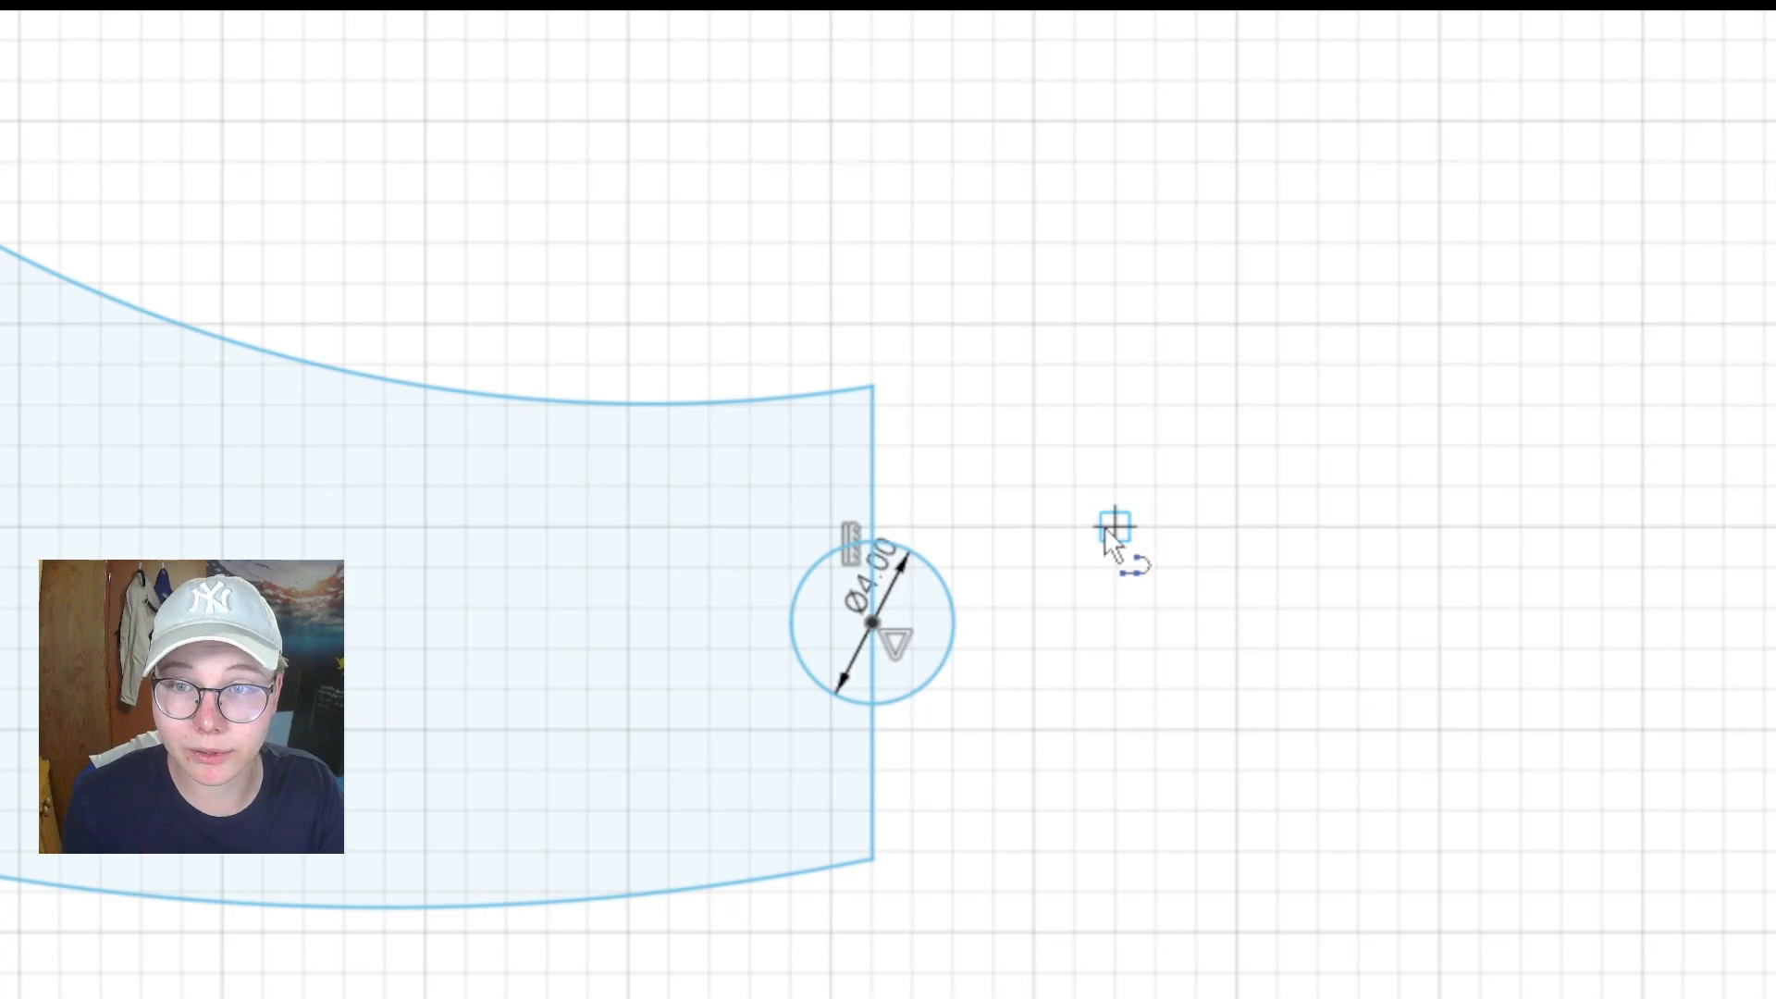
left_click(883, 387)
left_click(1196, 485)
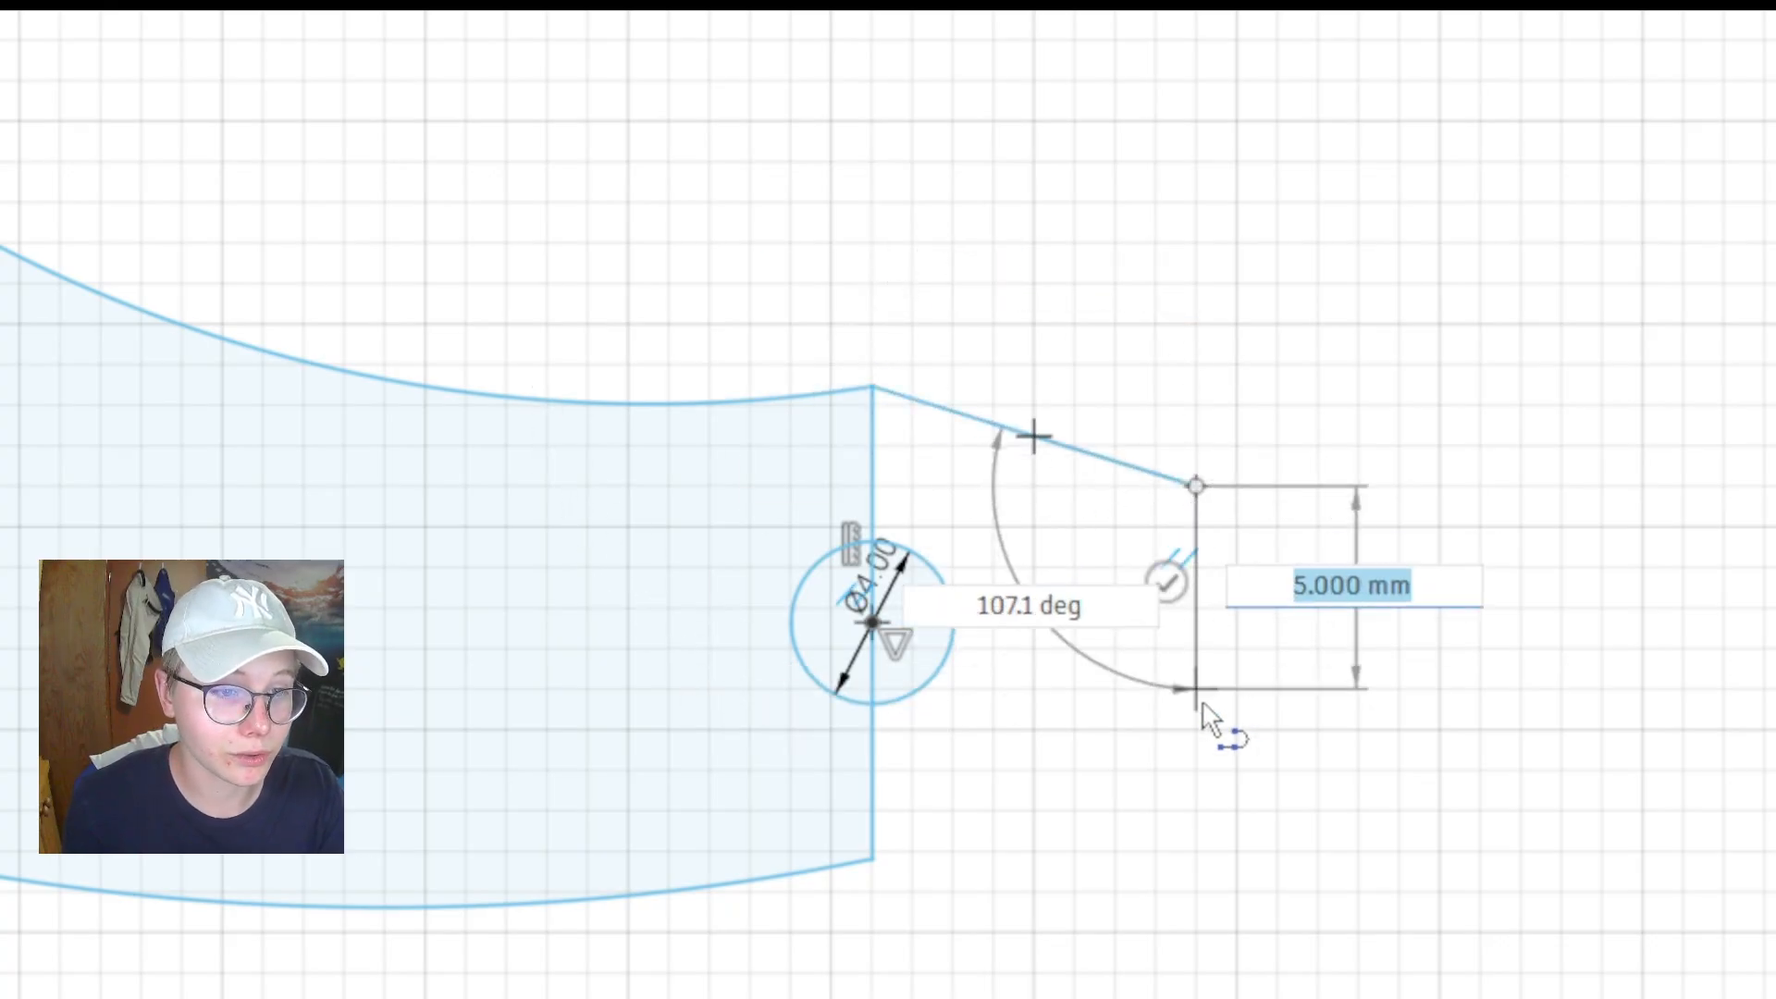
left_click(1197, 690)
left_click(883, 858)
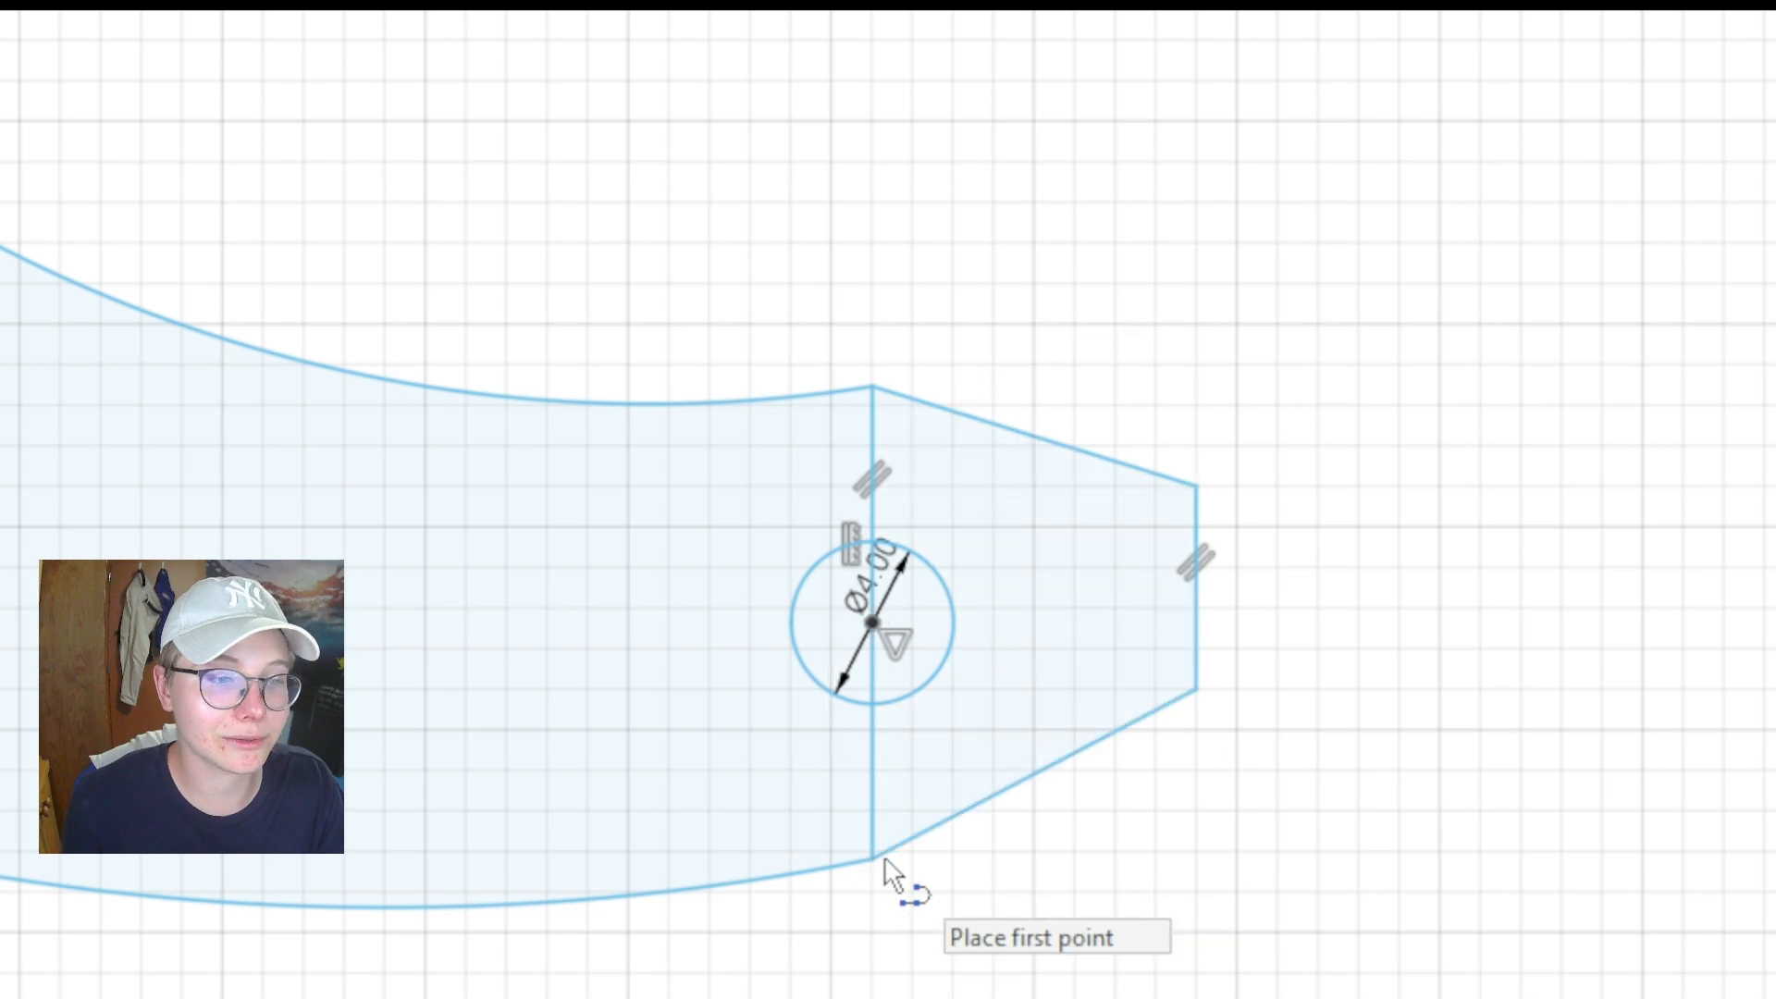
key("Escape")
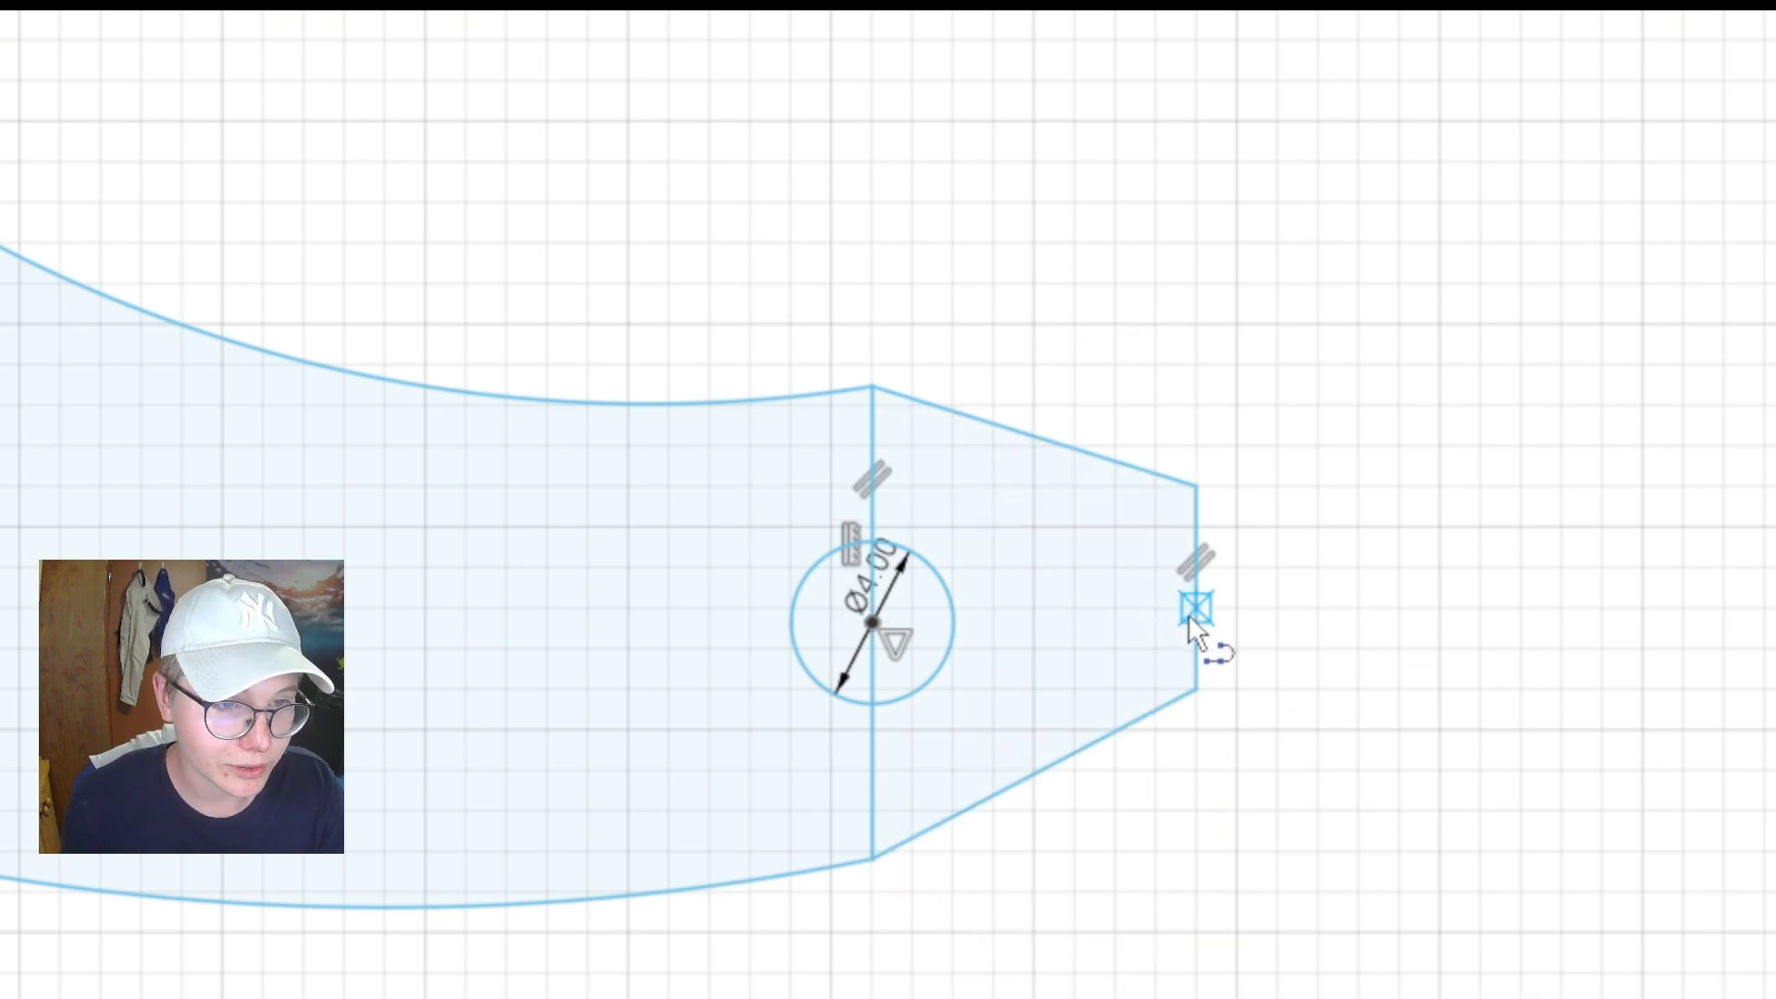
Draw a line from the midpoint of the tapered tip's outer edge to the circle's centre and convert it to construction
left_click(1193, 584)
left_click(872, 623)
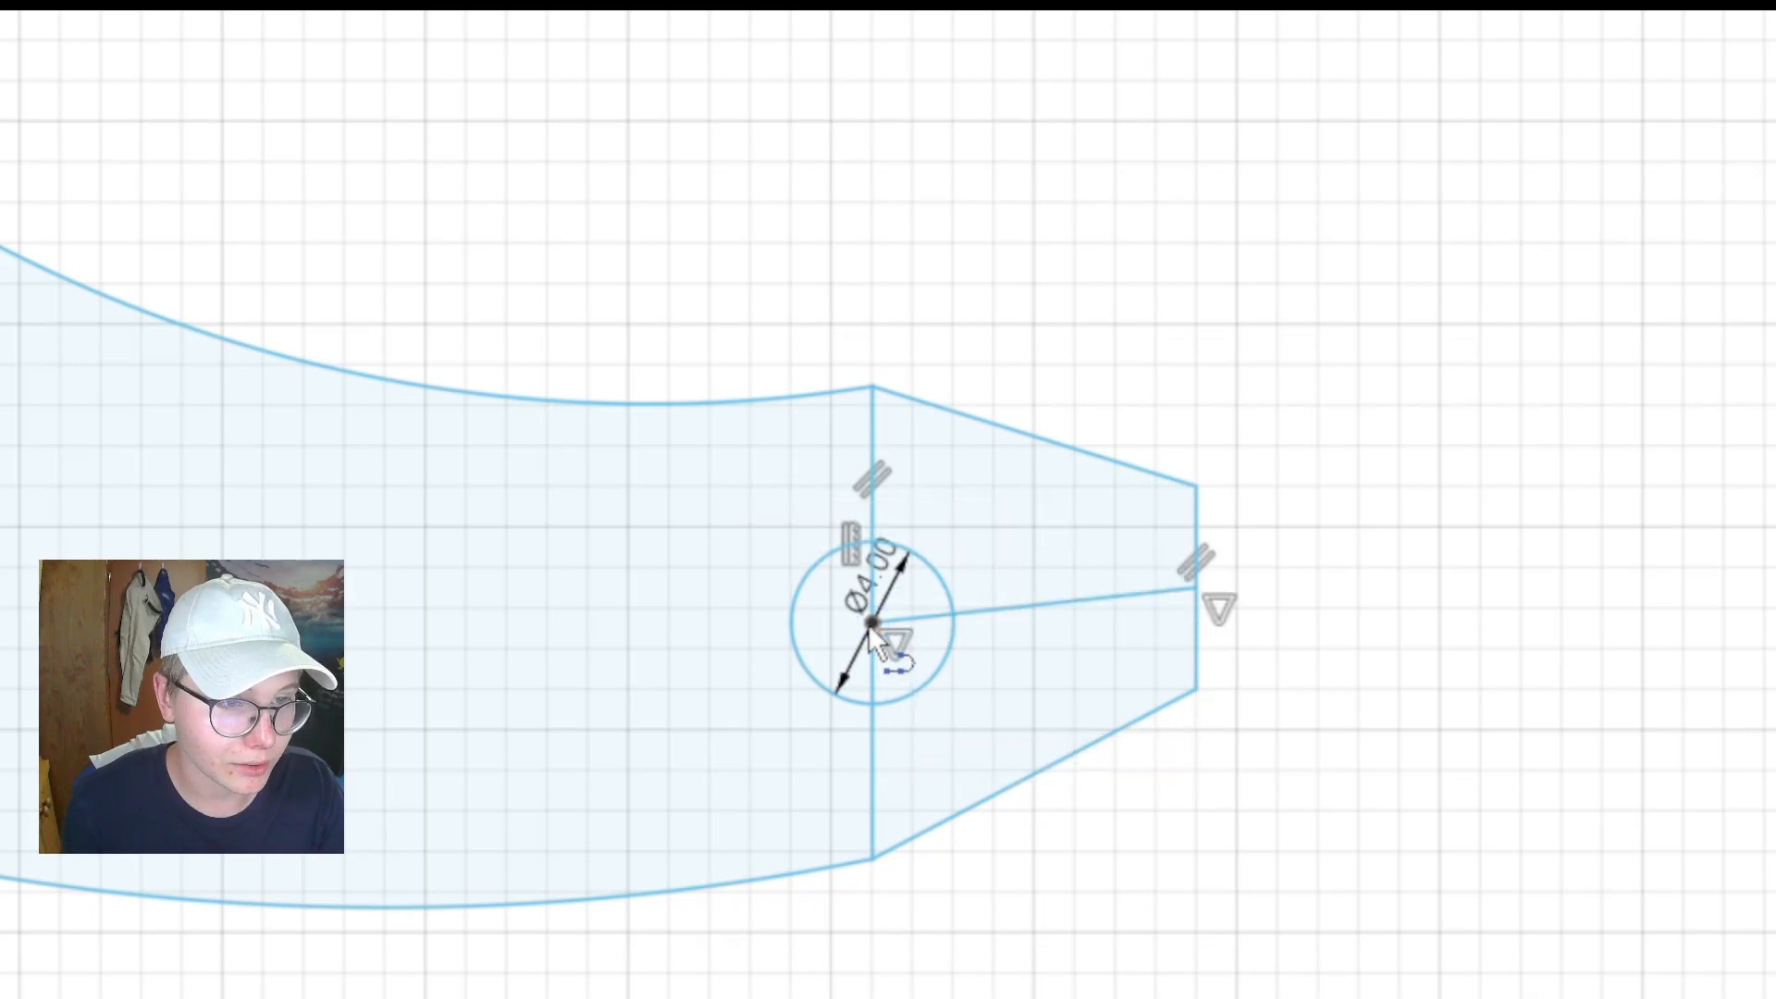
key("Escape")
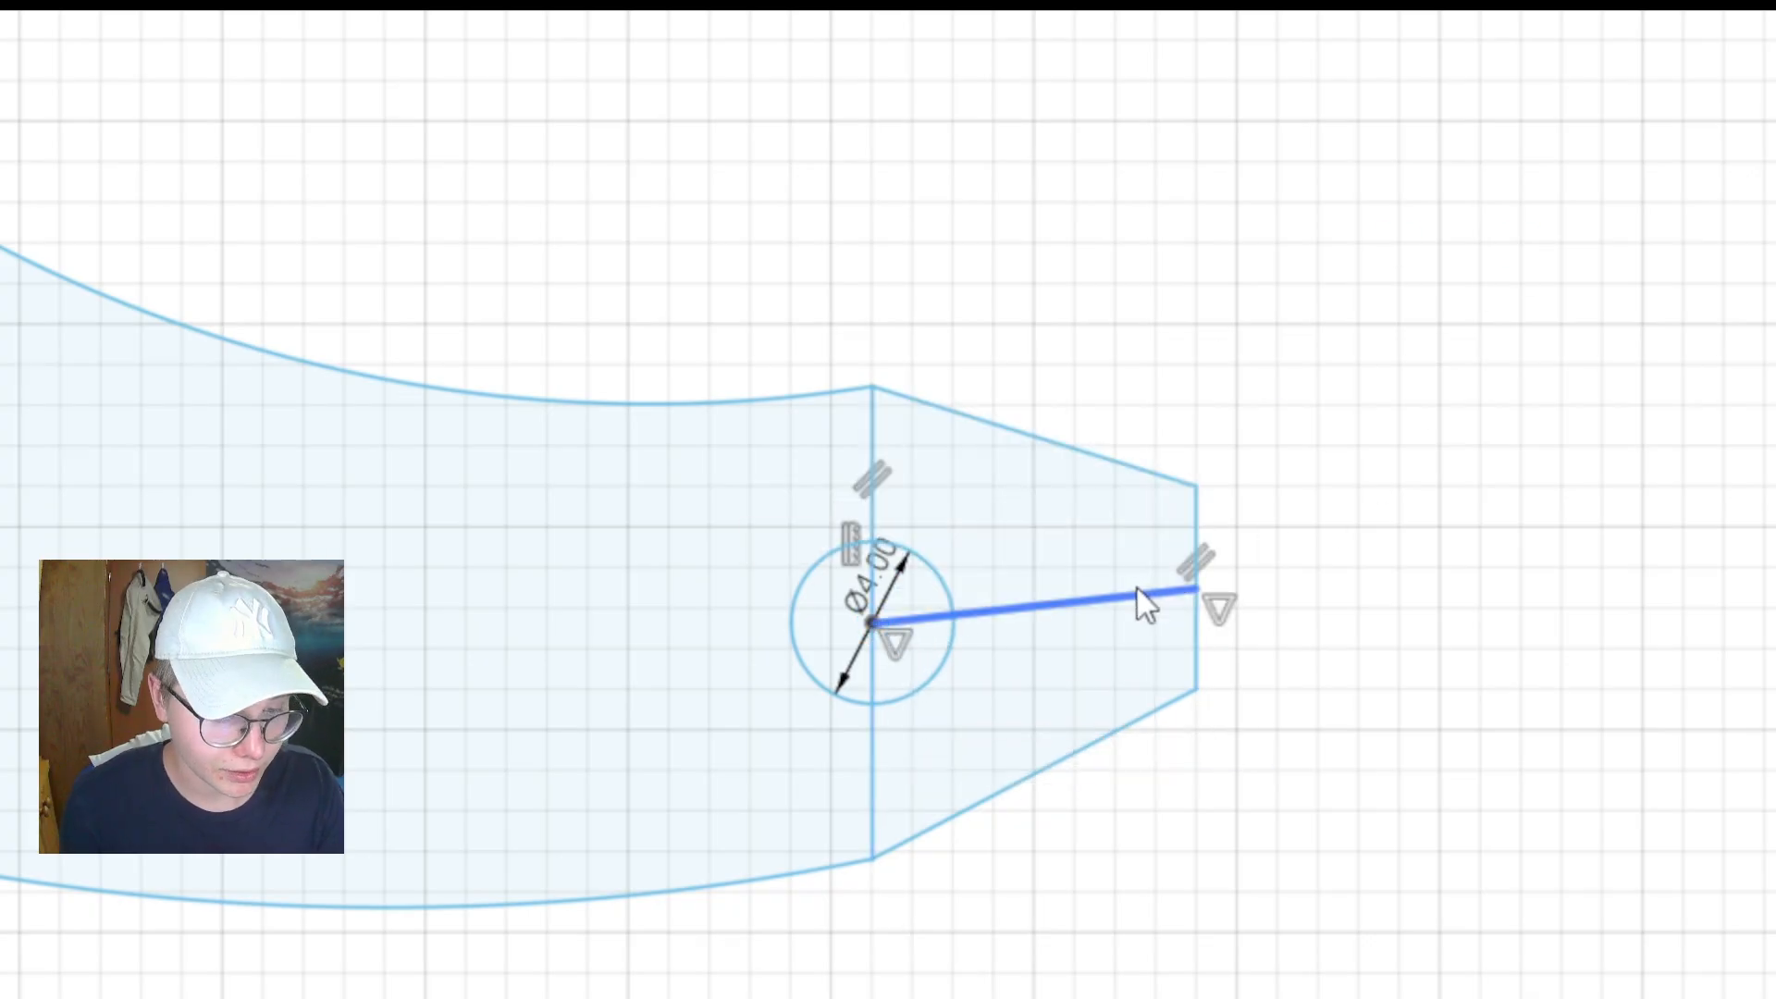
left_click(1138, 592)
key("x")
left_click(1408, 440)
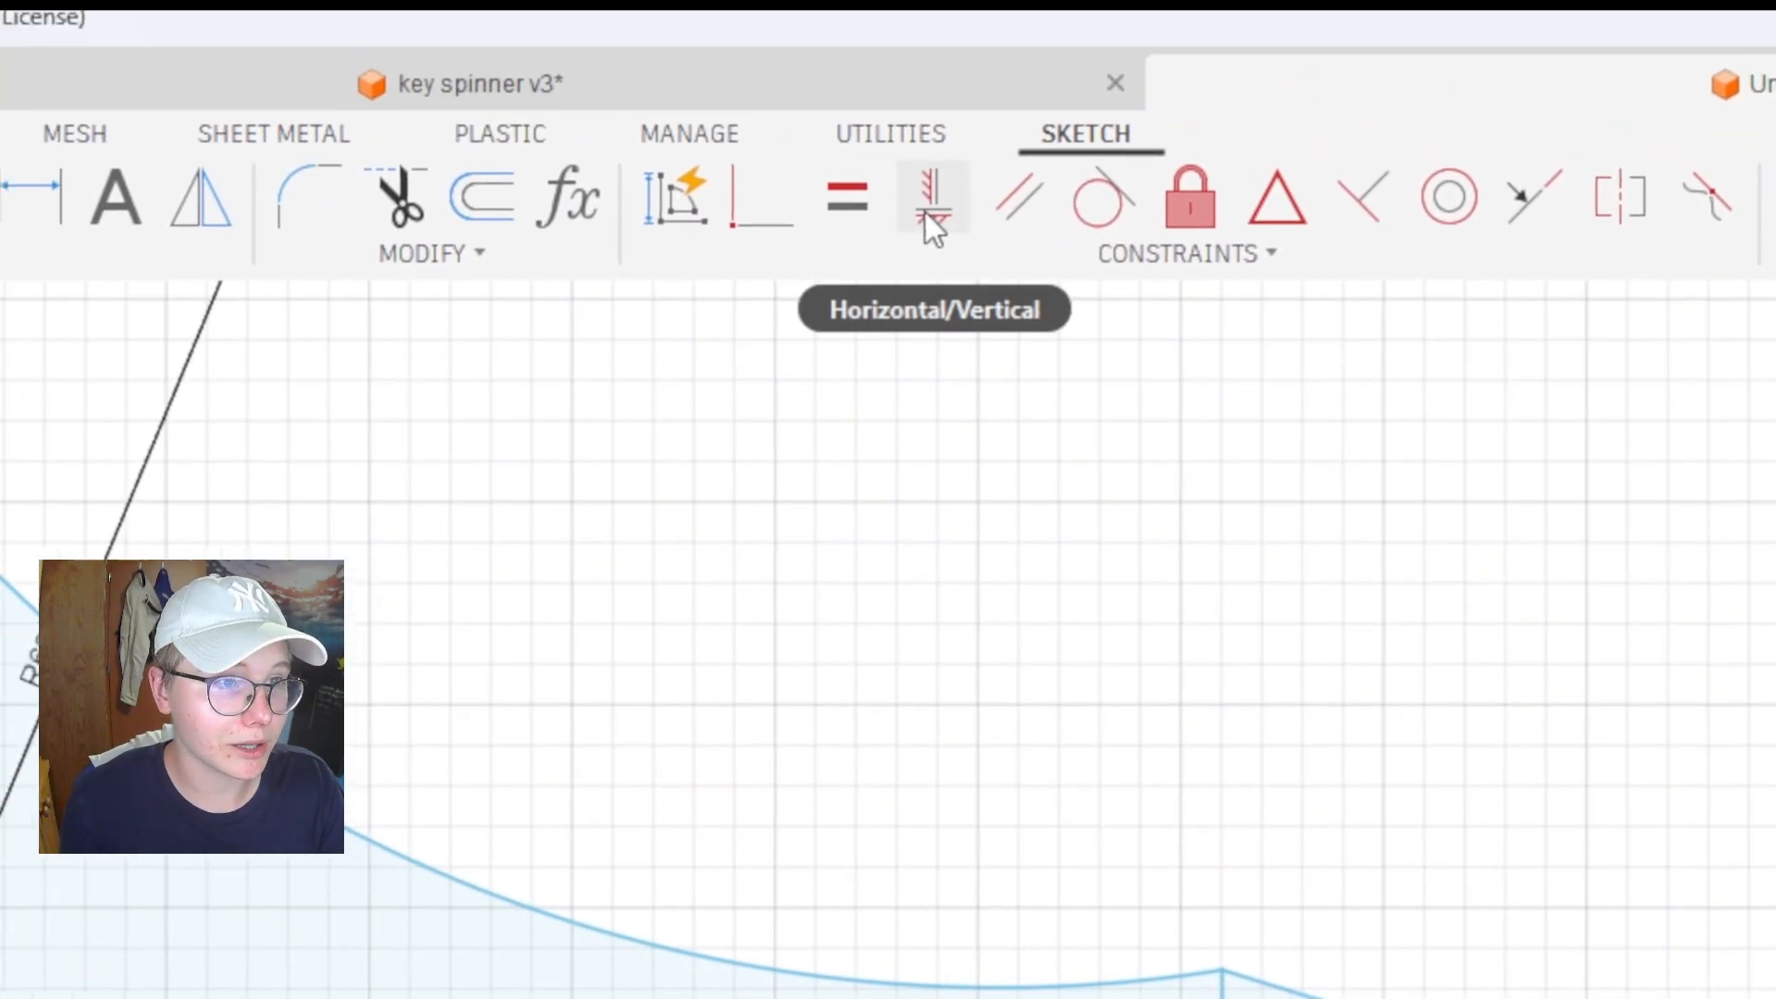
Constrain the tip's construction line to be horizontal so the taper is centred on the circle
left_click(920, 211)
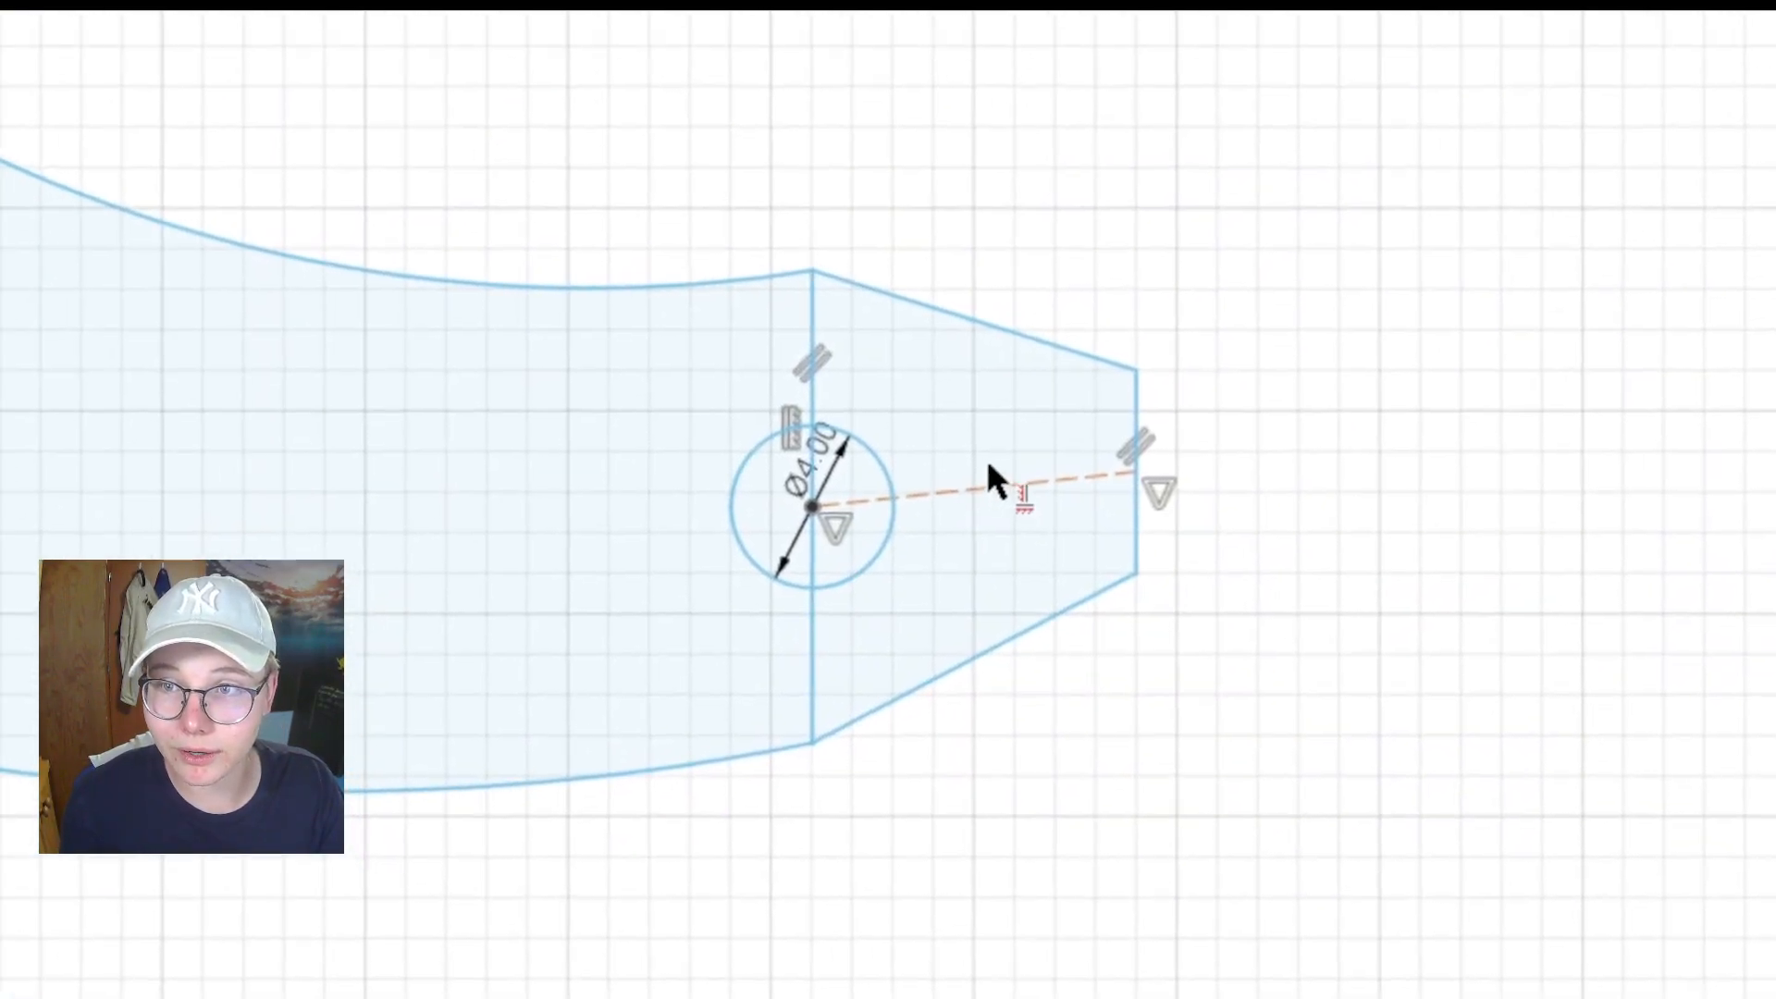
left_click(1021, 511)
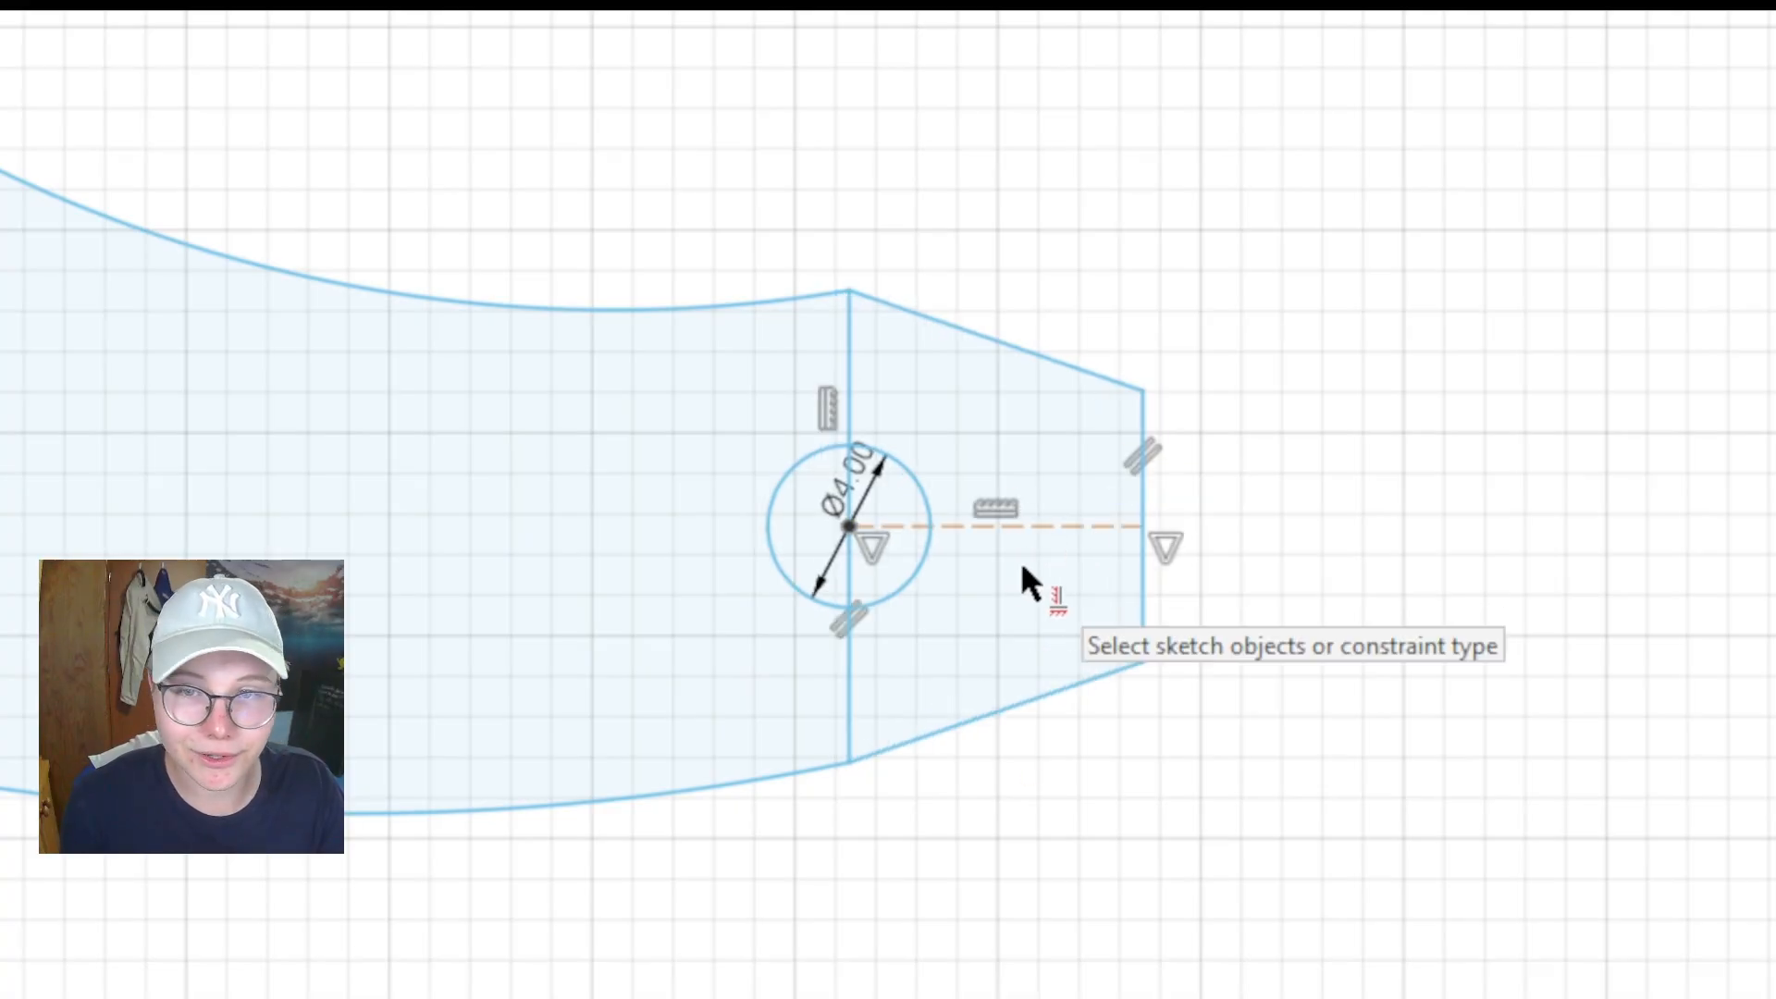
key("Escape")
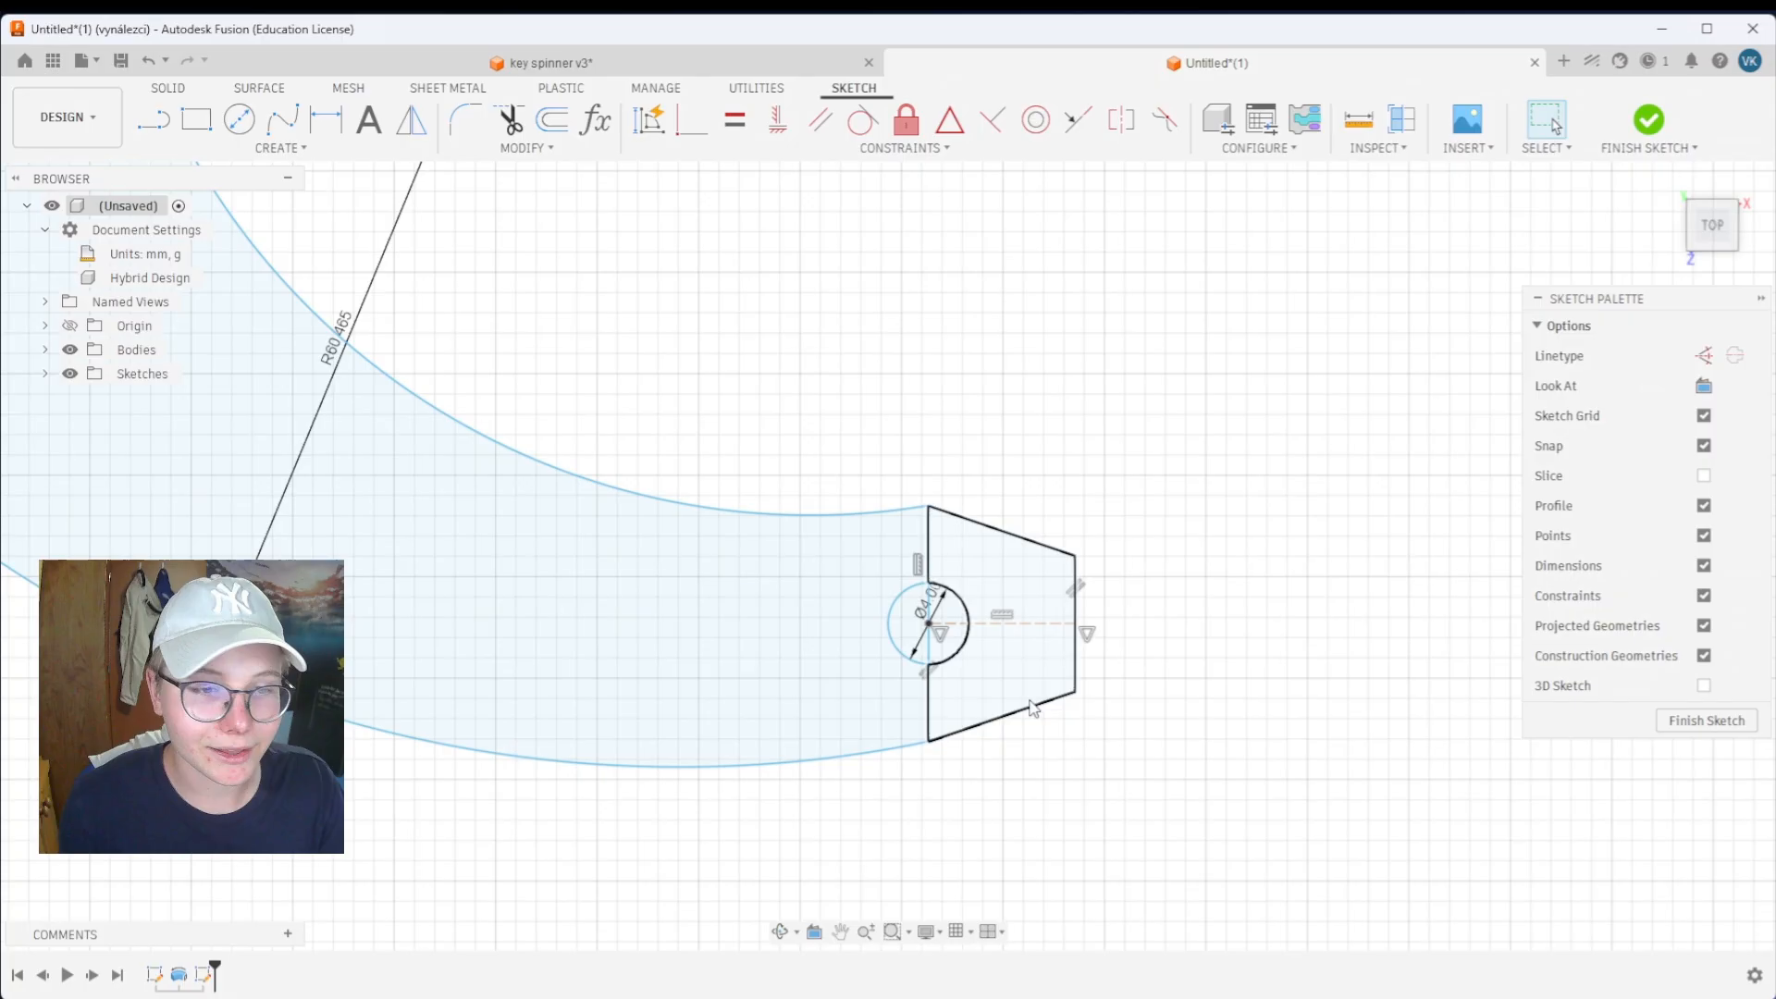
scroll(1033, 709, "up", 7)
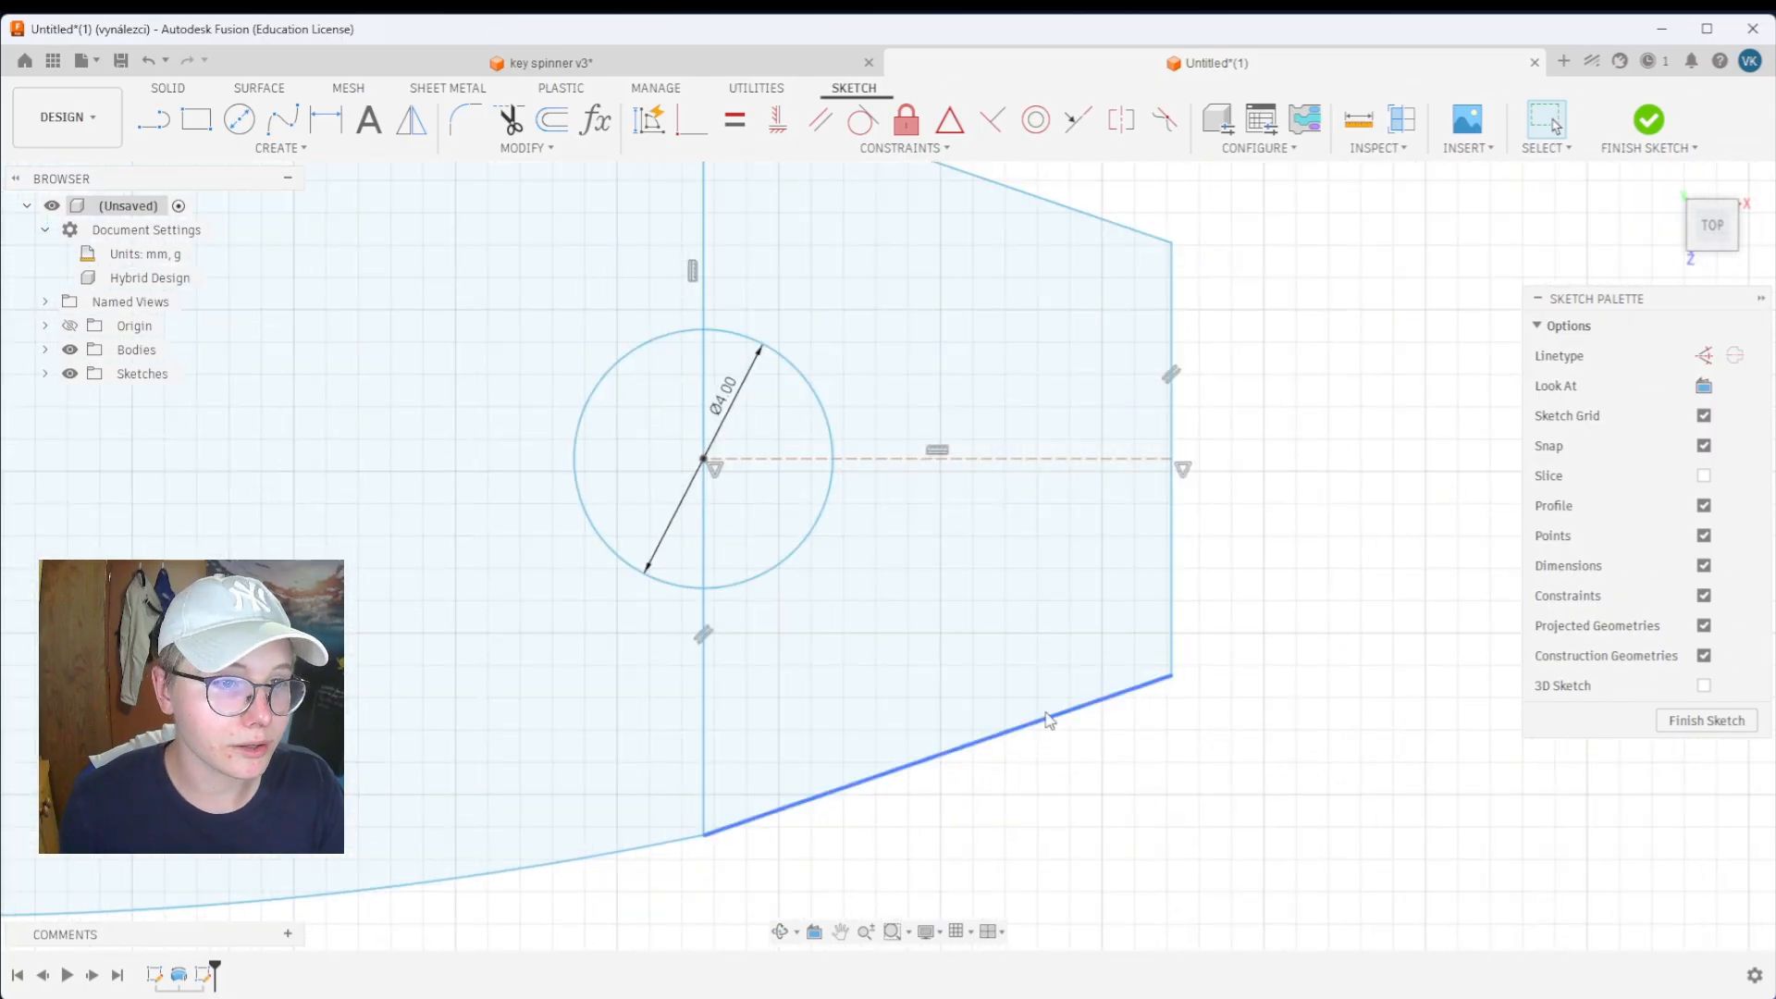
key("d")
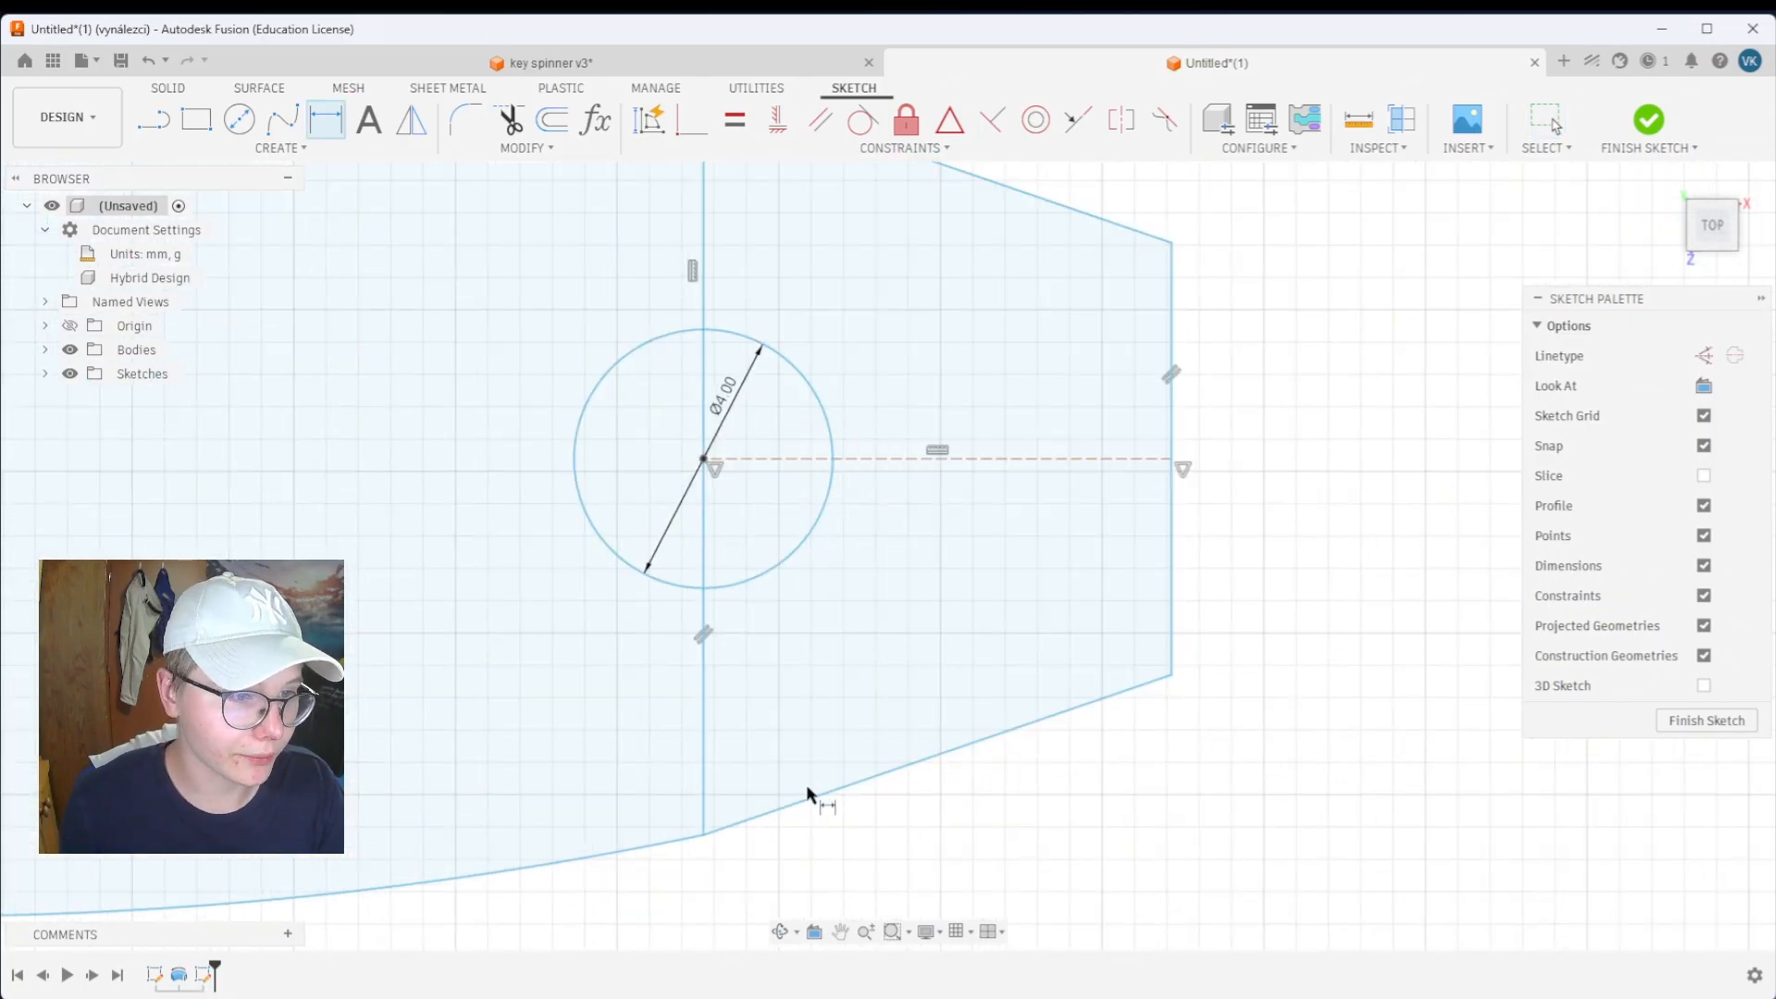
left_click(876, 783)
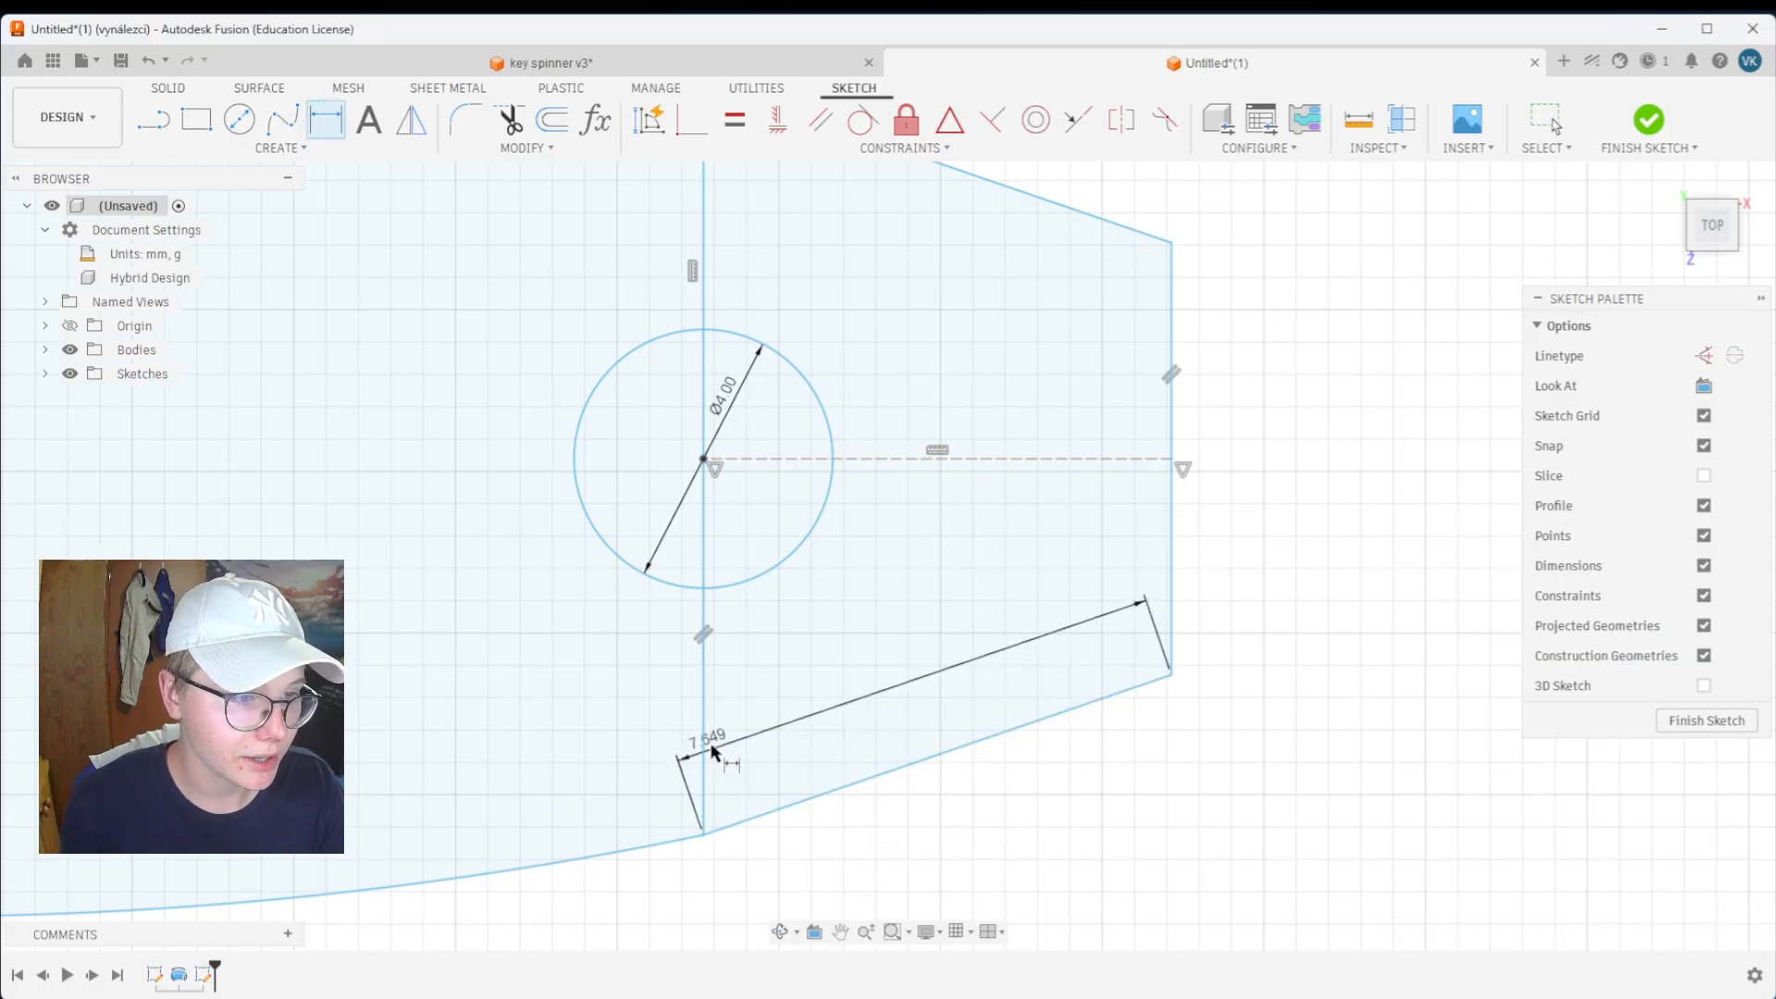
key("Escape")
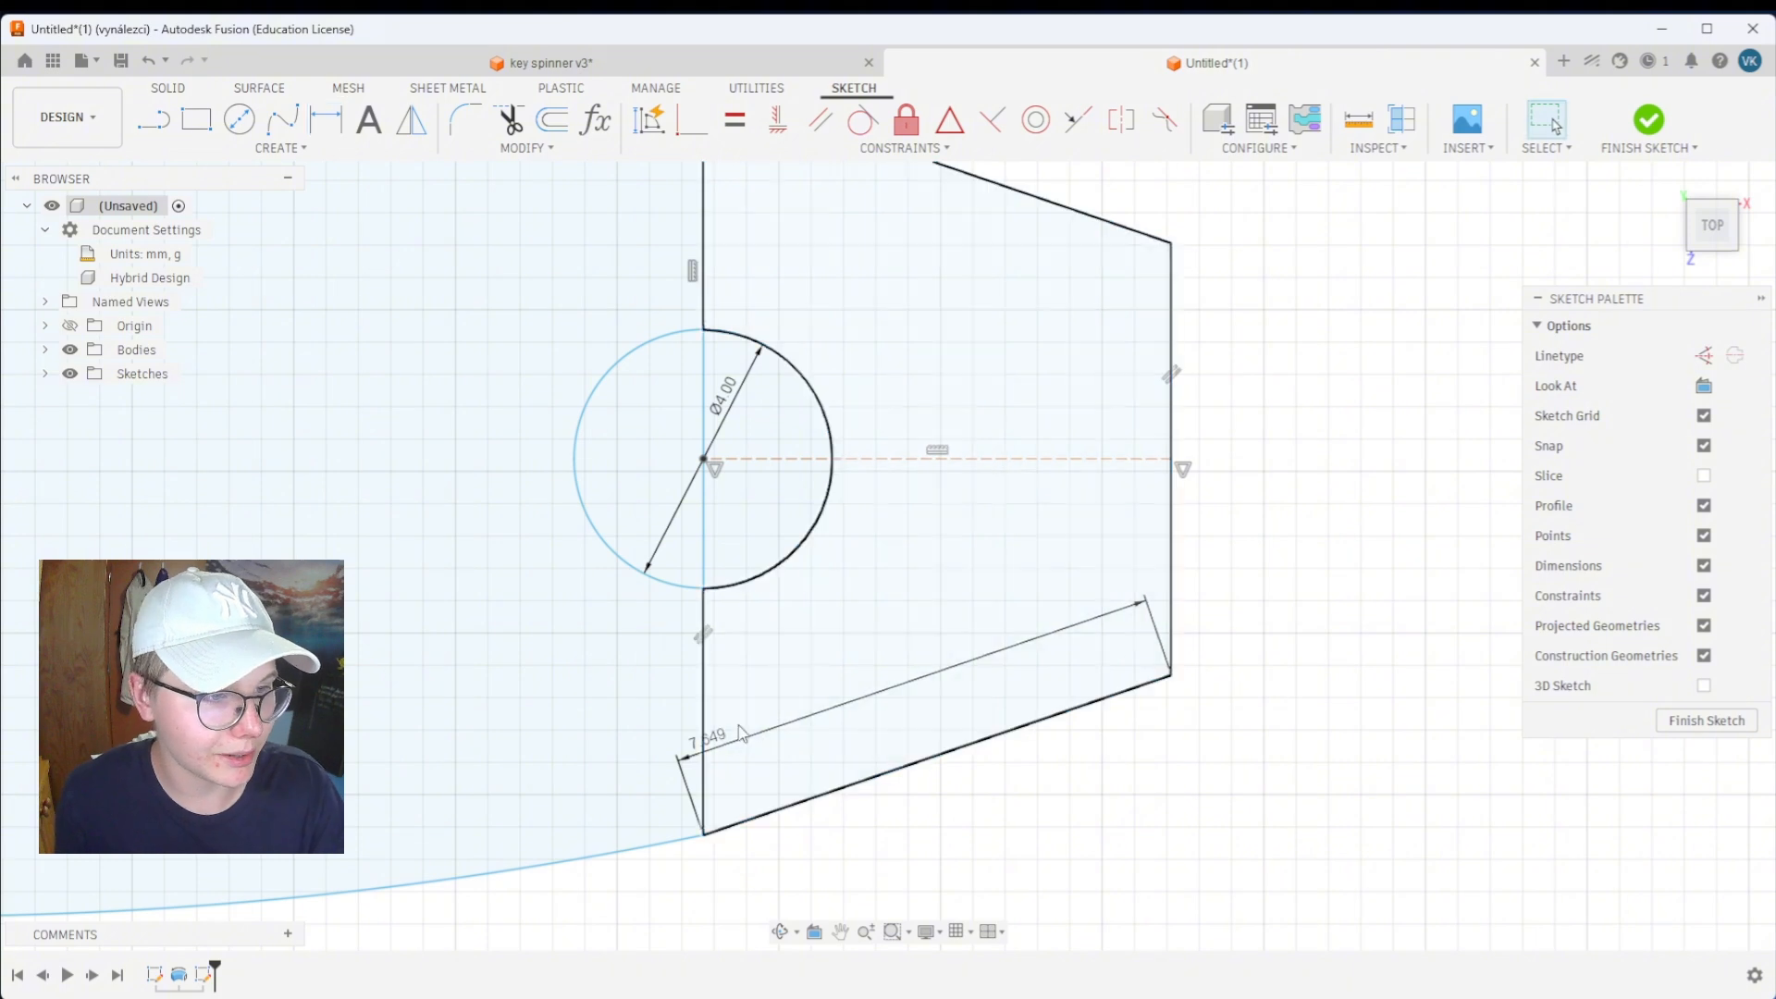
left_click(718, 742)
key("Delete")
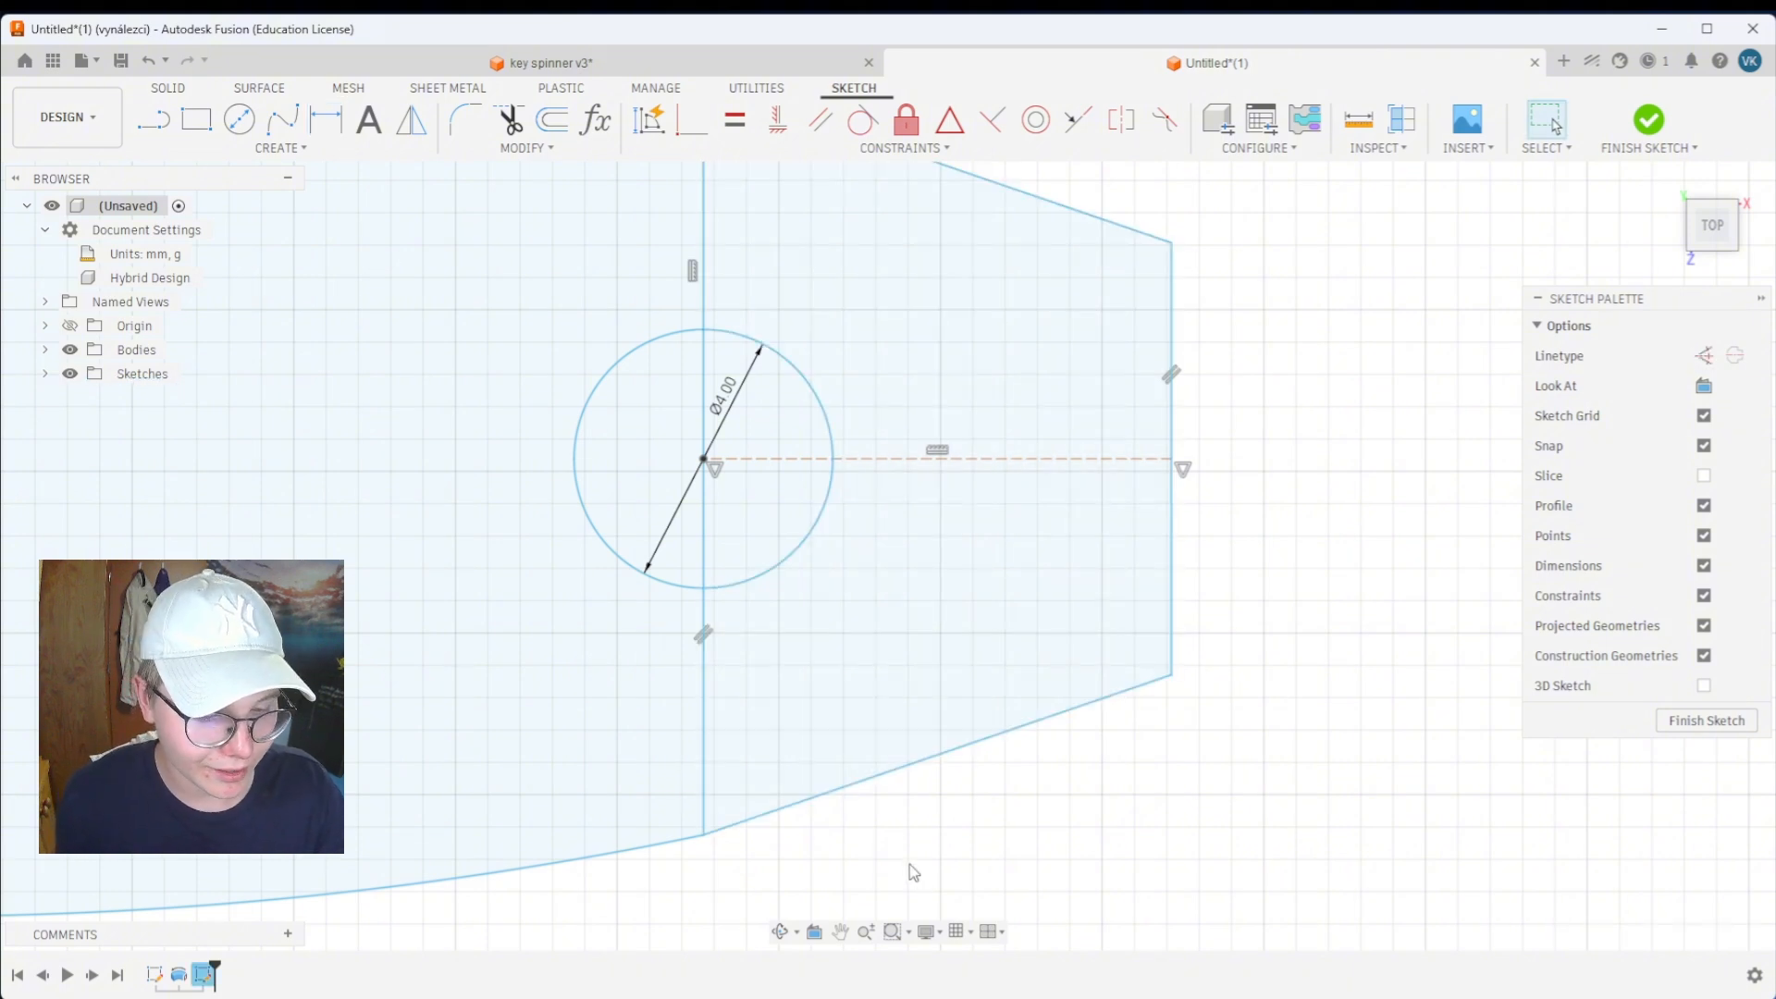
Dimension the angle between the arm's vertical end line and the tip's lower slanted edge at 70°
key("d")
left_click(860, 782)
left_click(705, 760)
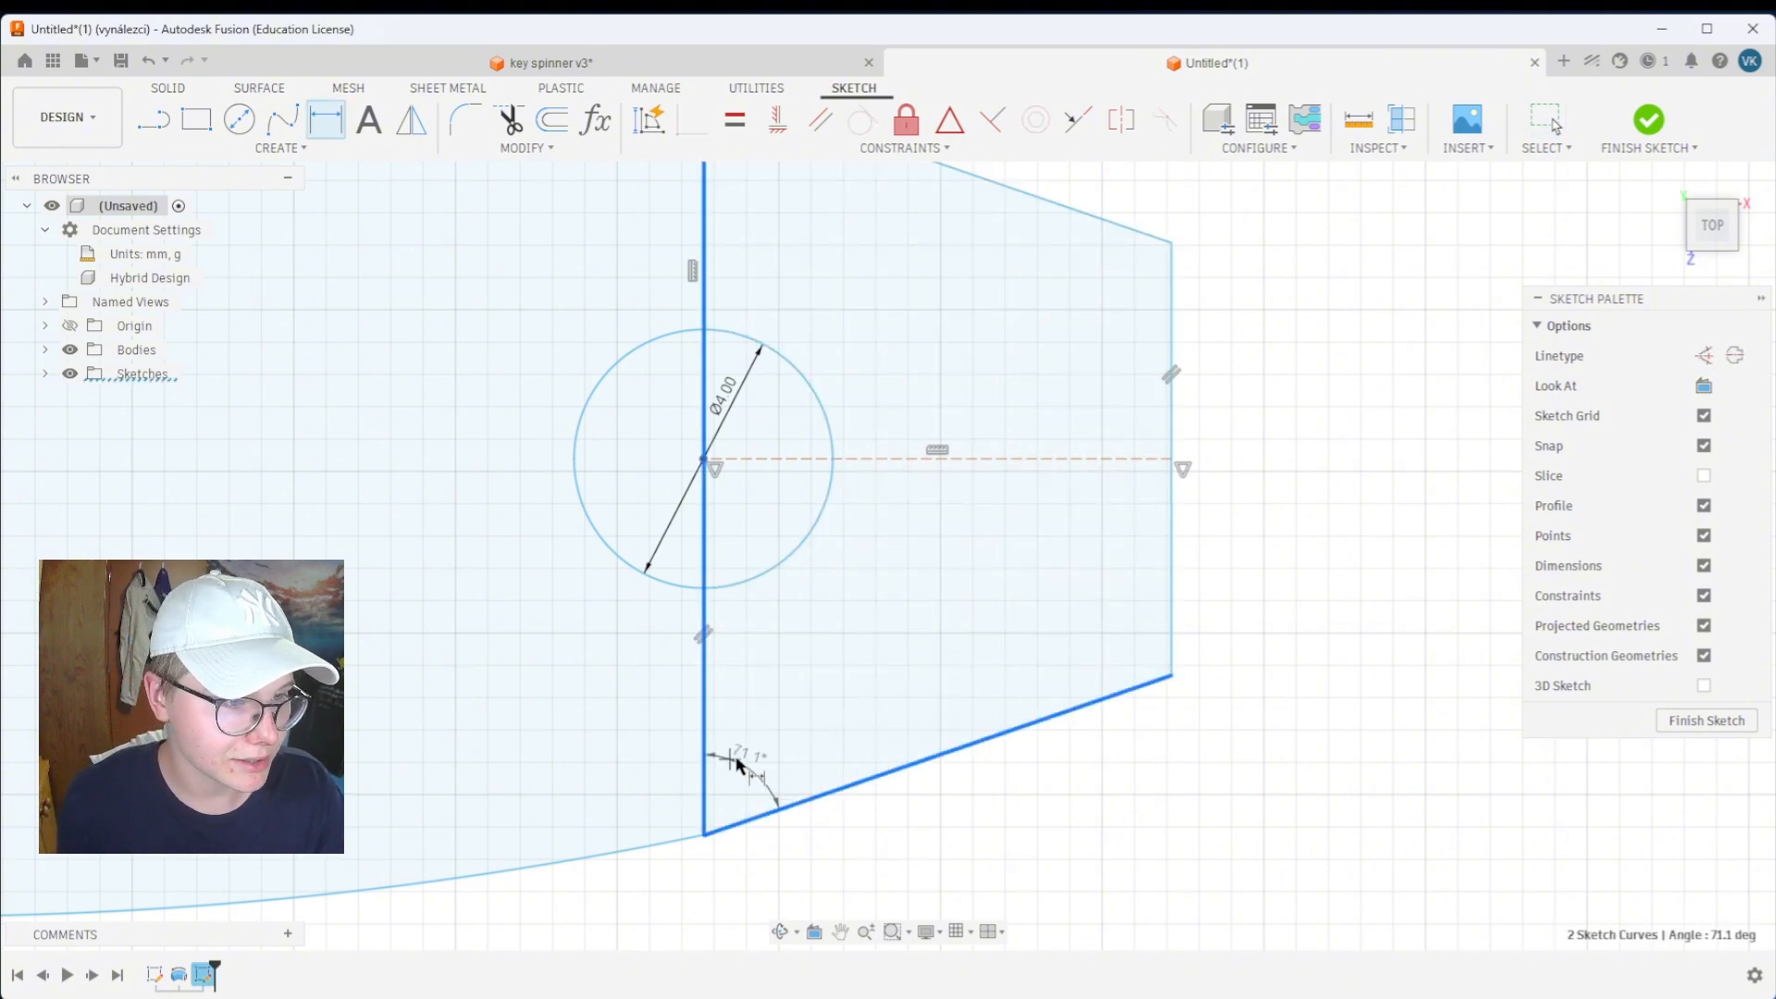
left_click(782, 732)
type("70")
key("Return")
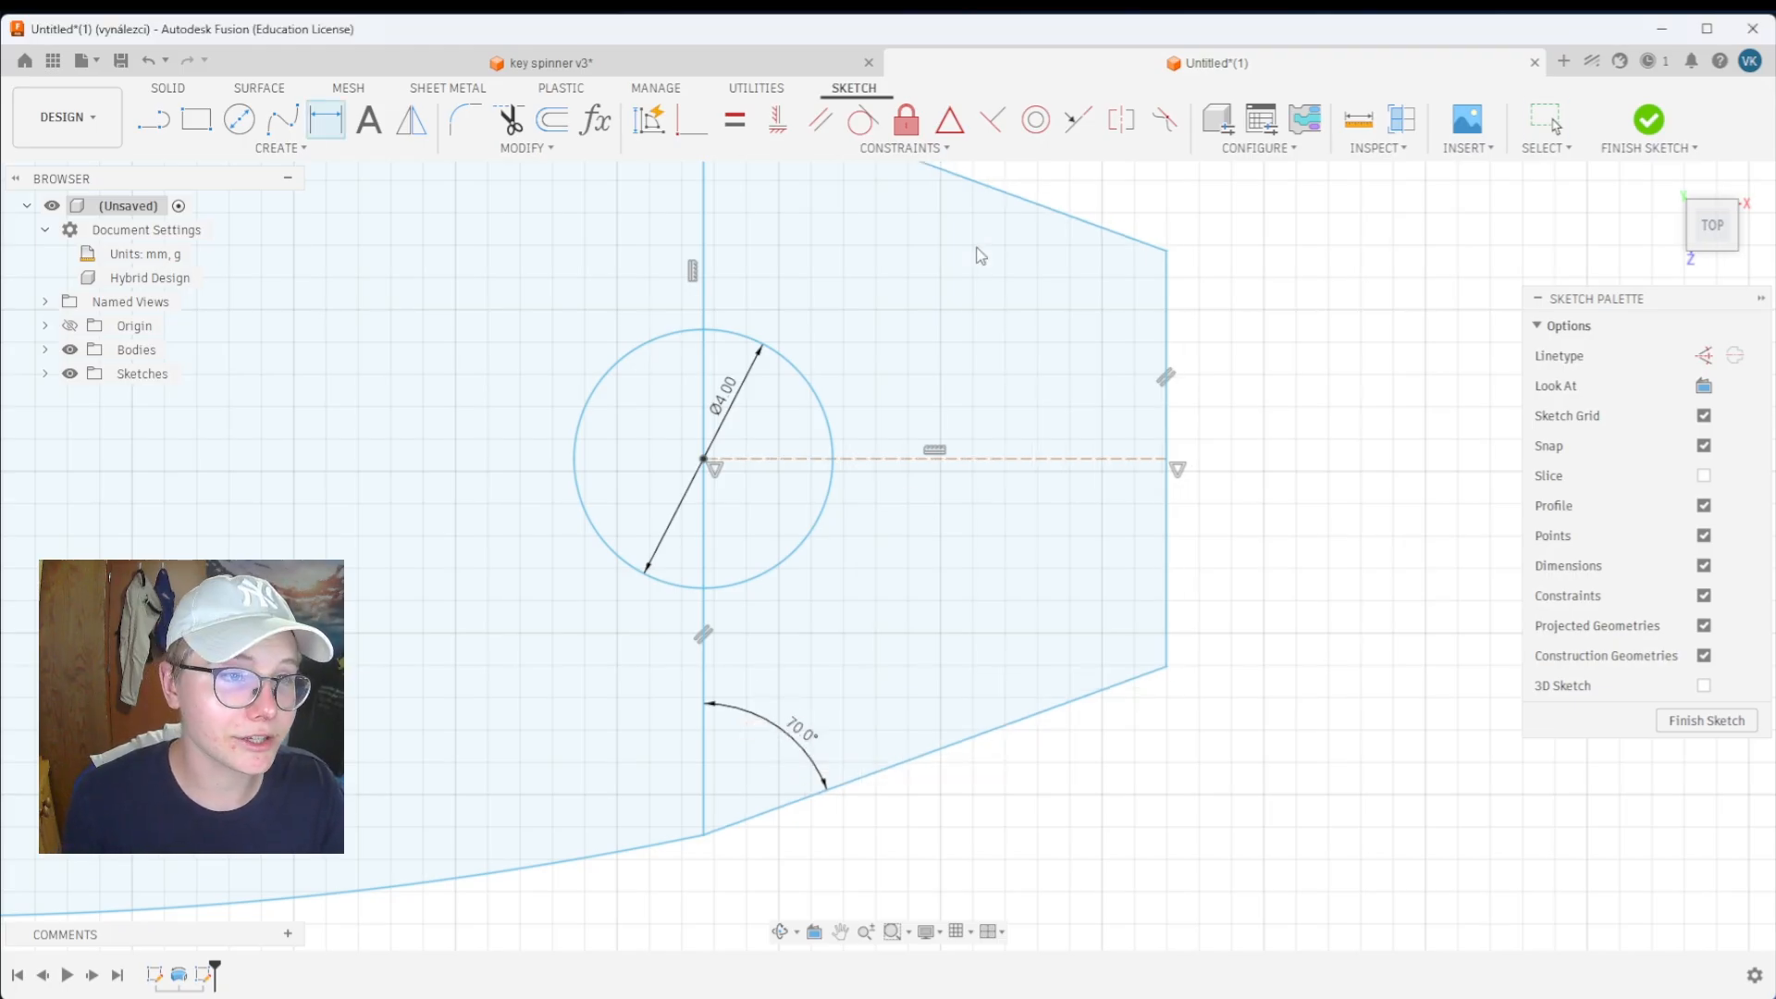
key("Escape")
Try to make the tip's two slanted edges symmetric about the horizontal construction line
scroll(983, 235, "down", 2)
middle_click_drag(1049, 194, 1038, 277)
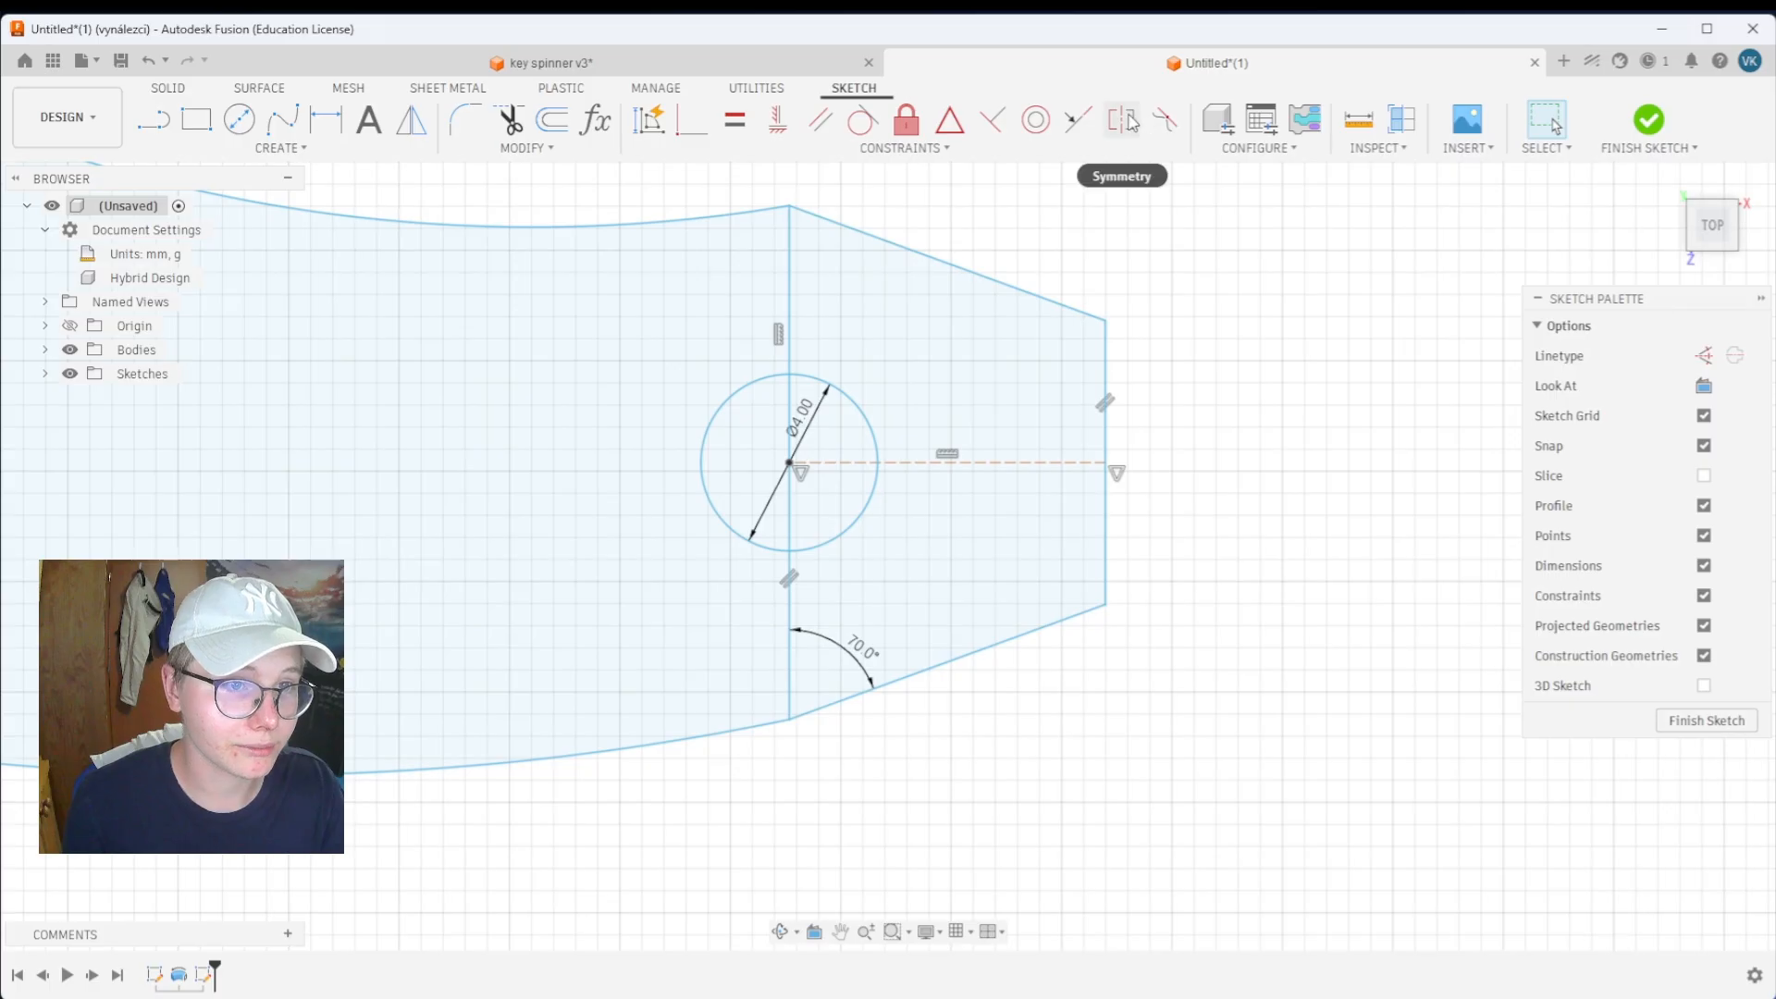
left_click(1131, 121)
left_click(1049, 301)
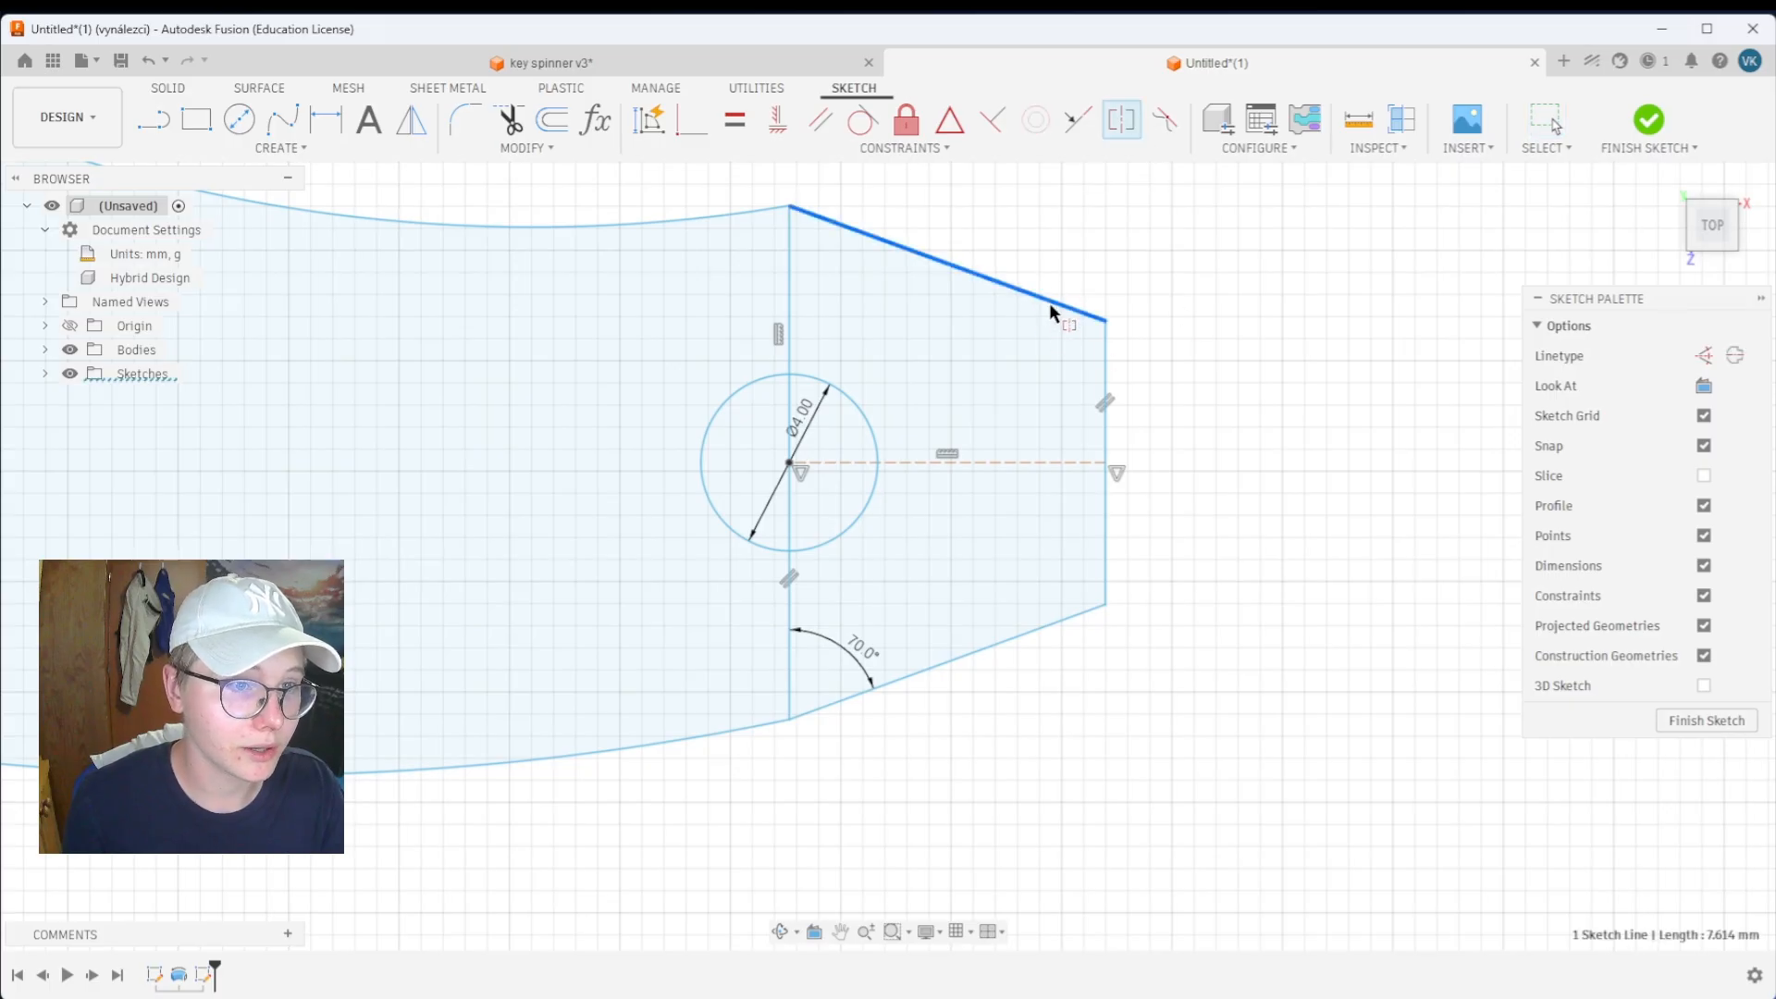
left_click(1046, 628)
left_click(1031, 467)
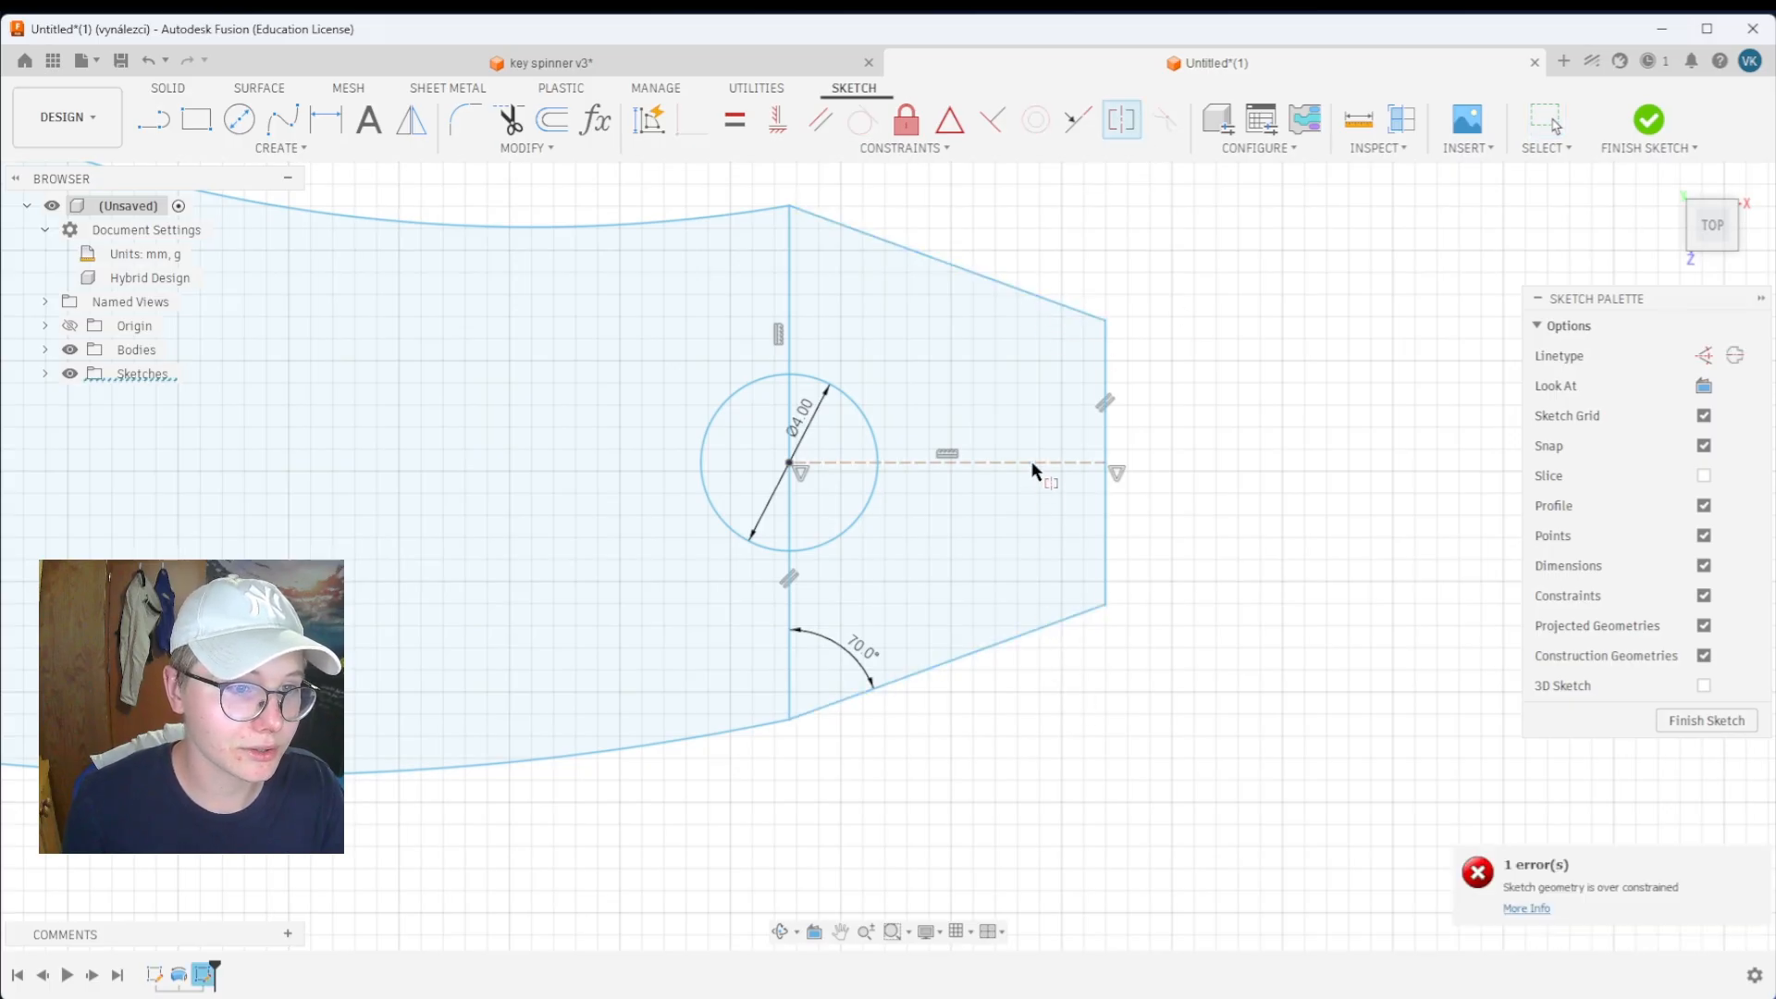
key("Escape")
Make the tip's upper slanted edge tangent to the arm's inner arc
scroll(1174, 481, "down", 5)
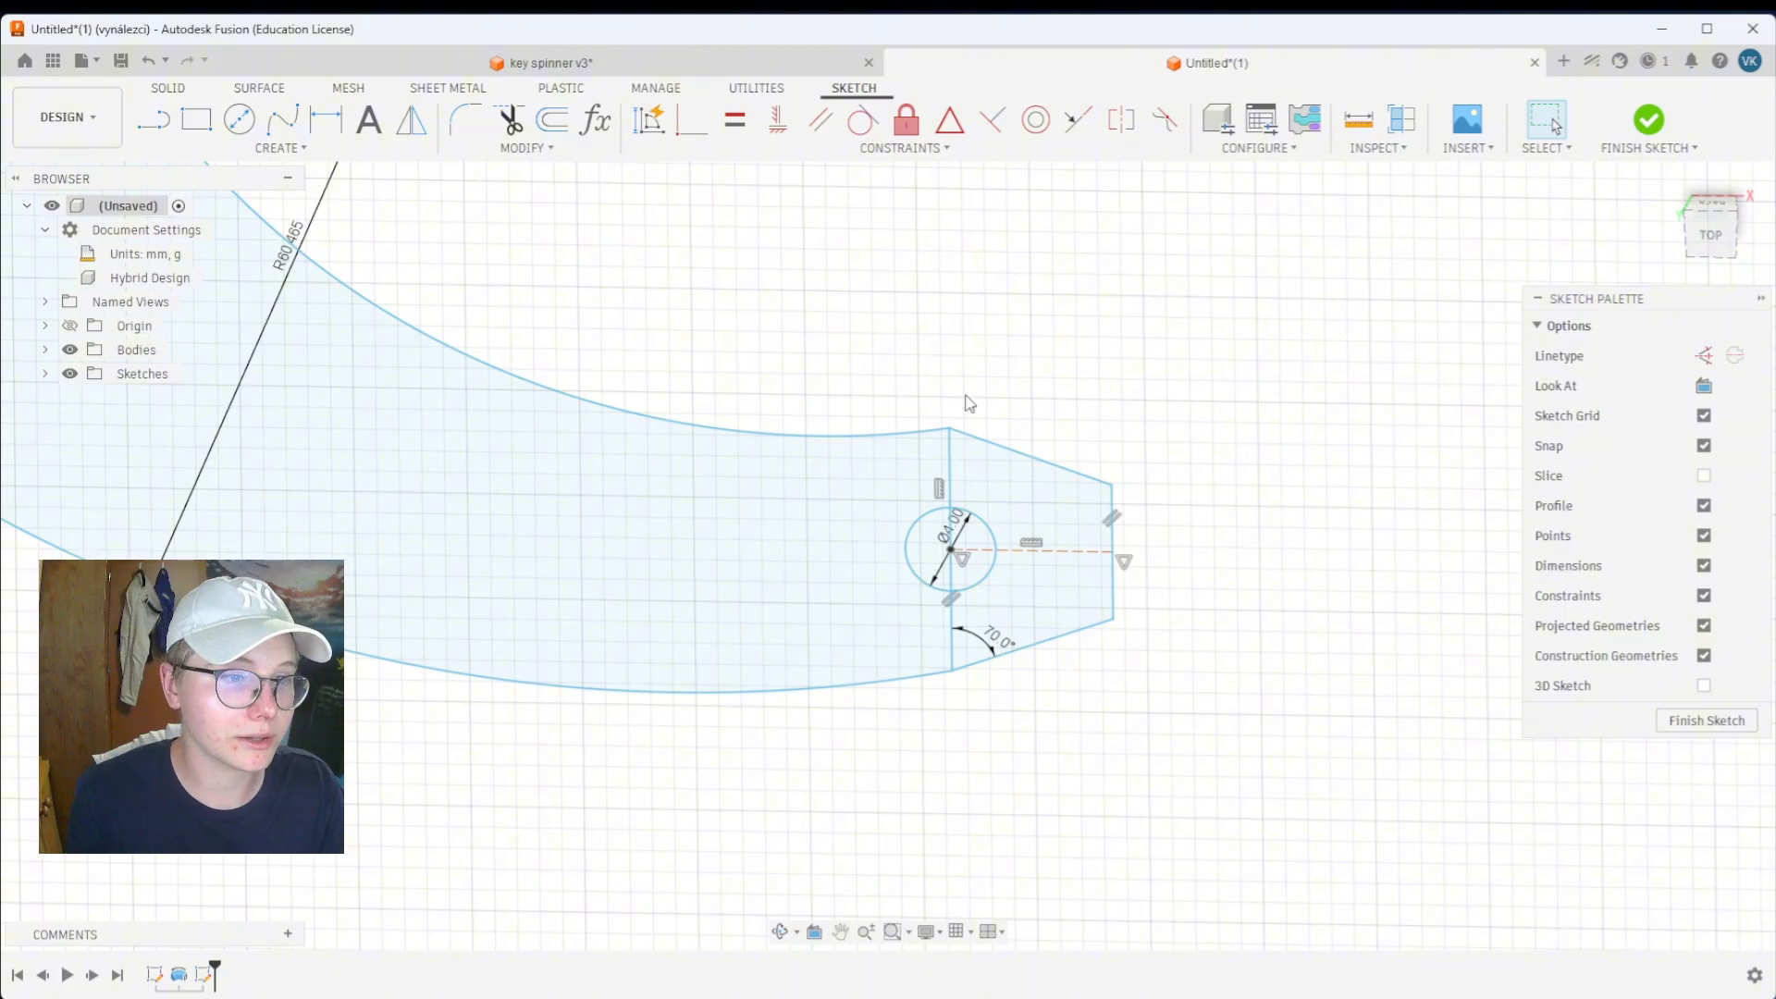
left_click(929, 437)
left_click_drag(924, 427, 928, 435)
left_click(1019, 459)
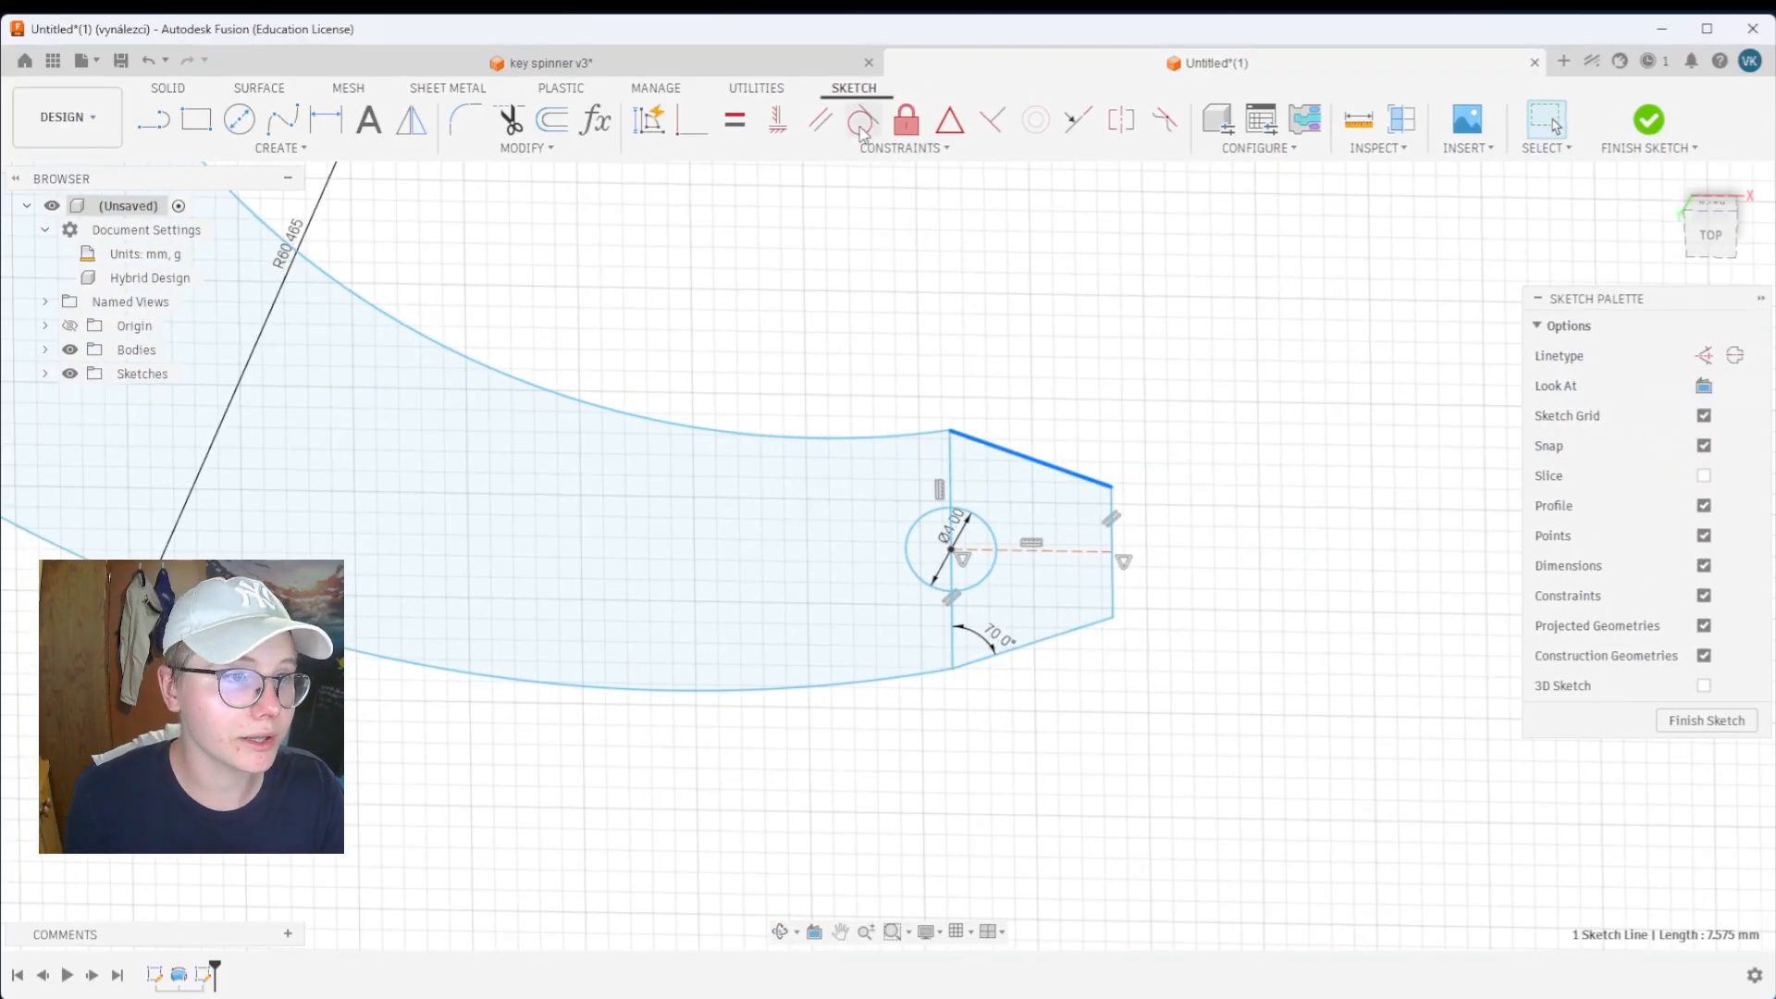
left_click(930, 440)
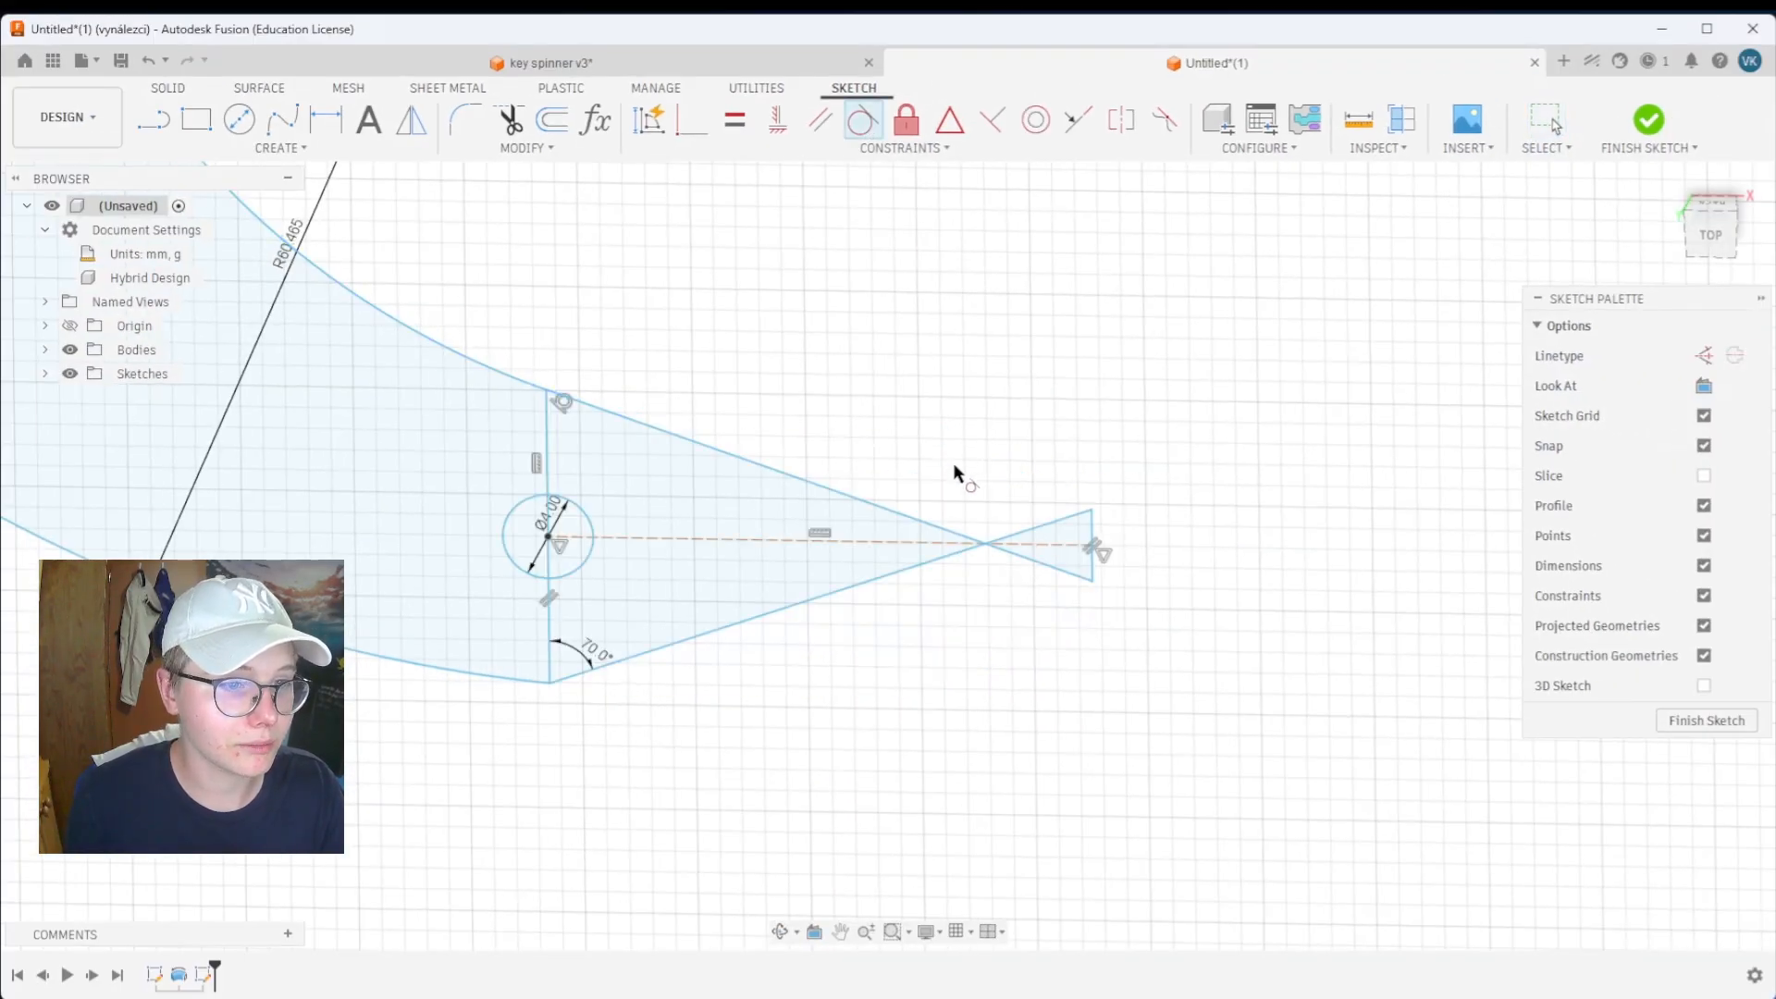
scroll(957, 467, "down", 2)
key("Escape")
Move the tip's lower slanted edge outward so the two slanted edges no longer cross
scroll(1027, 502, "up", 4)
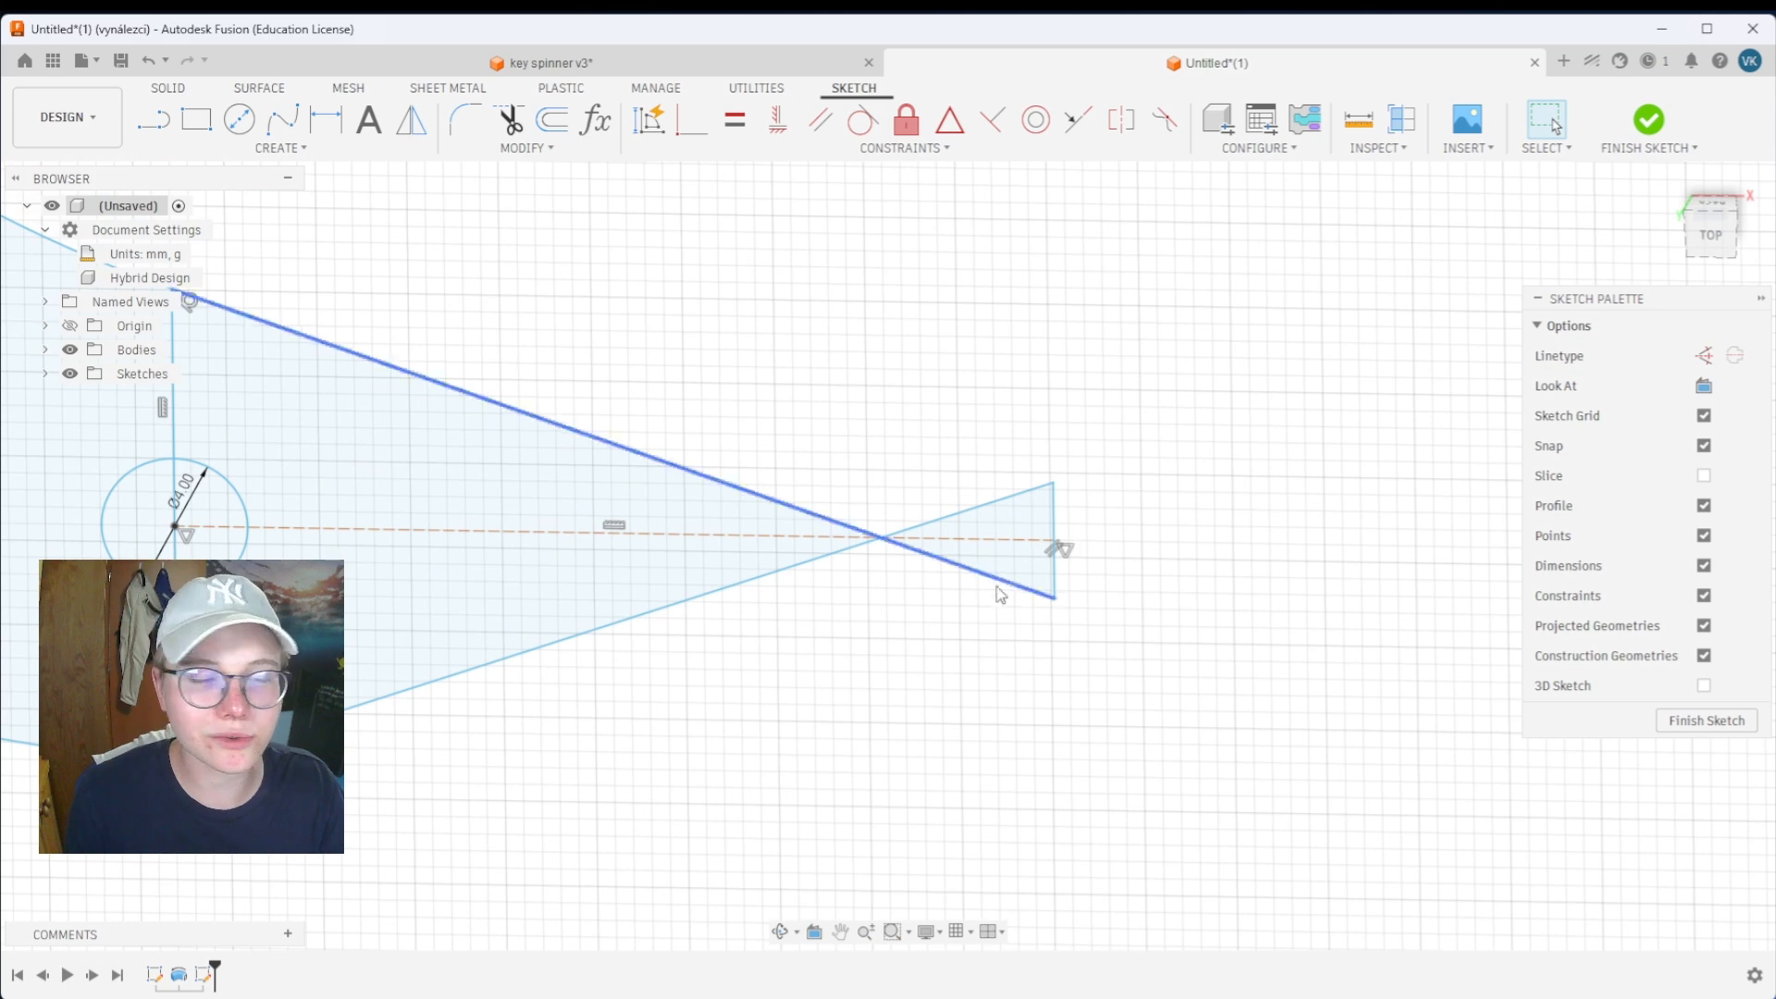
mouse_move(840, 568)
left_mouse_down()
mouse_move(864, 746)
mouse_move(902, 626)
left_mouse_up()
scroll(902, 626, "down", 1)
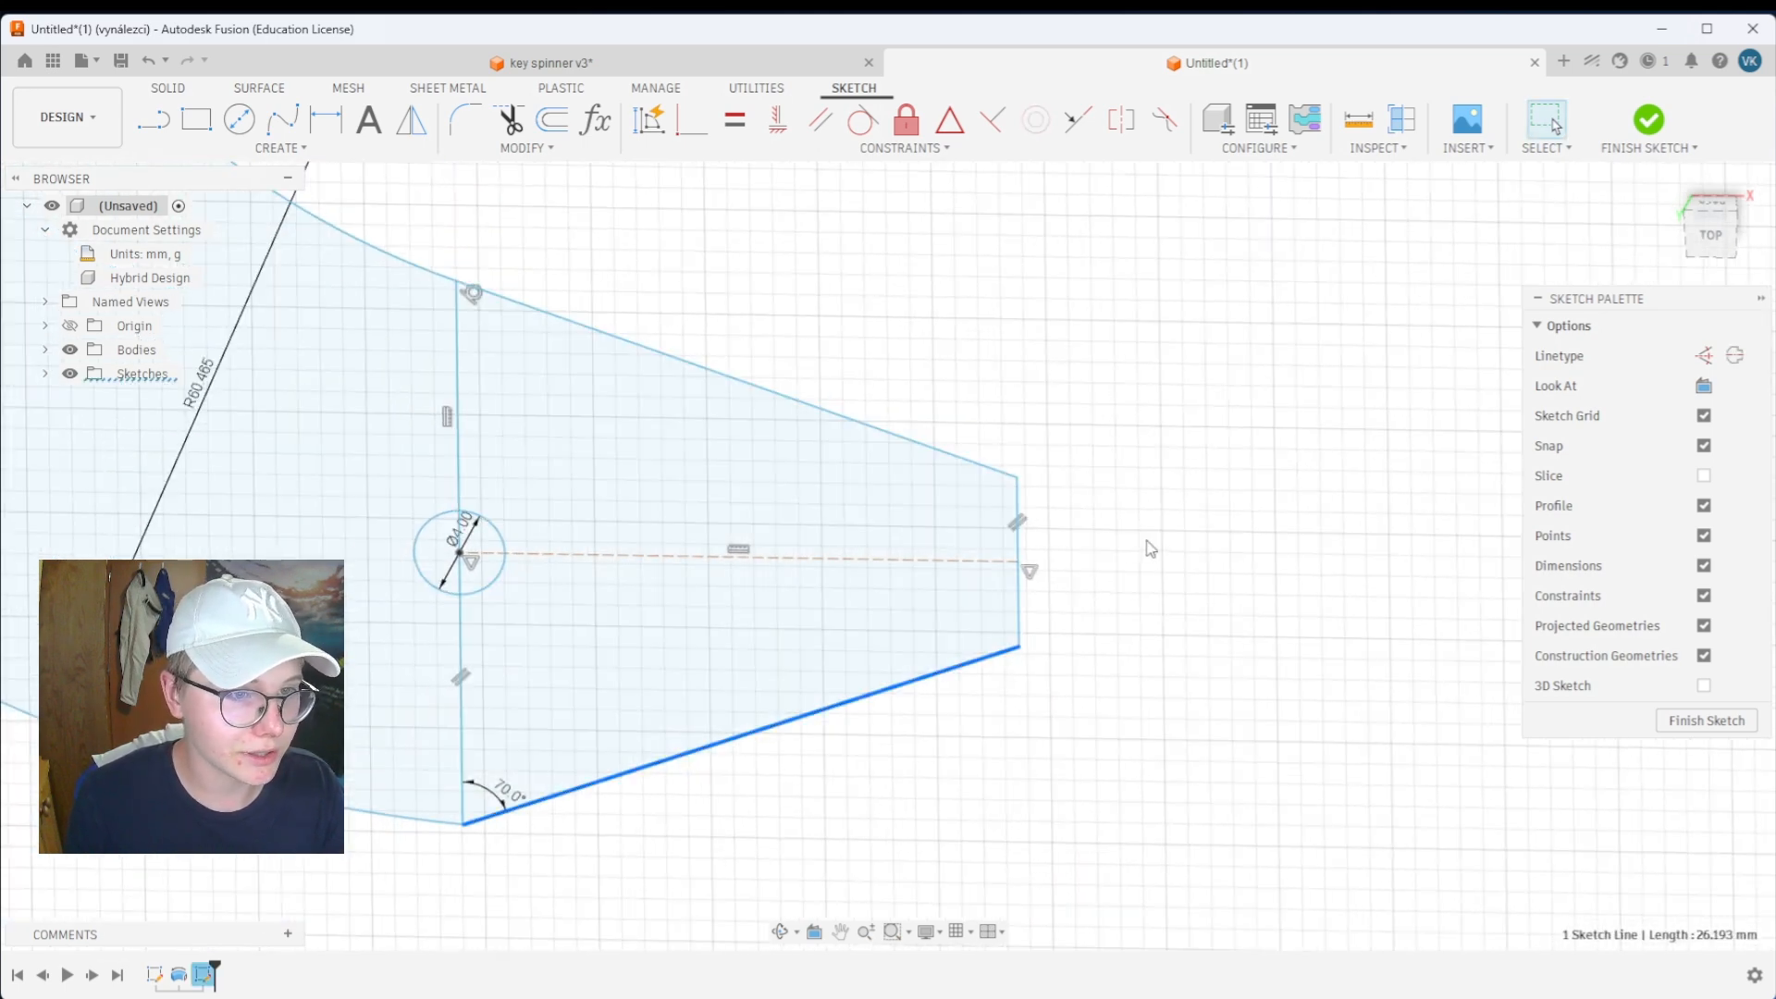
key("Escape")
Dimension the vertical line through the hole's centre at 8 mm long
key("d")
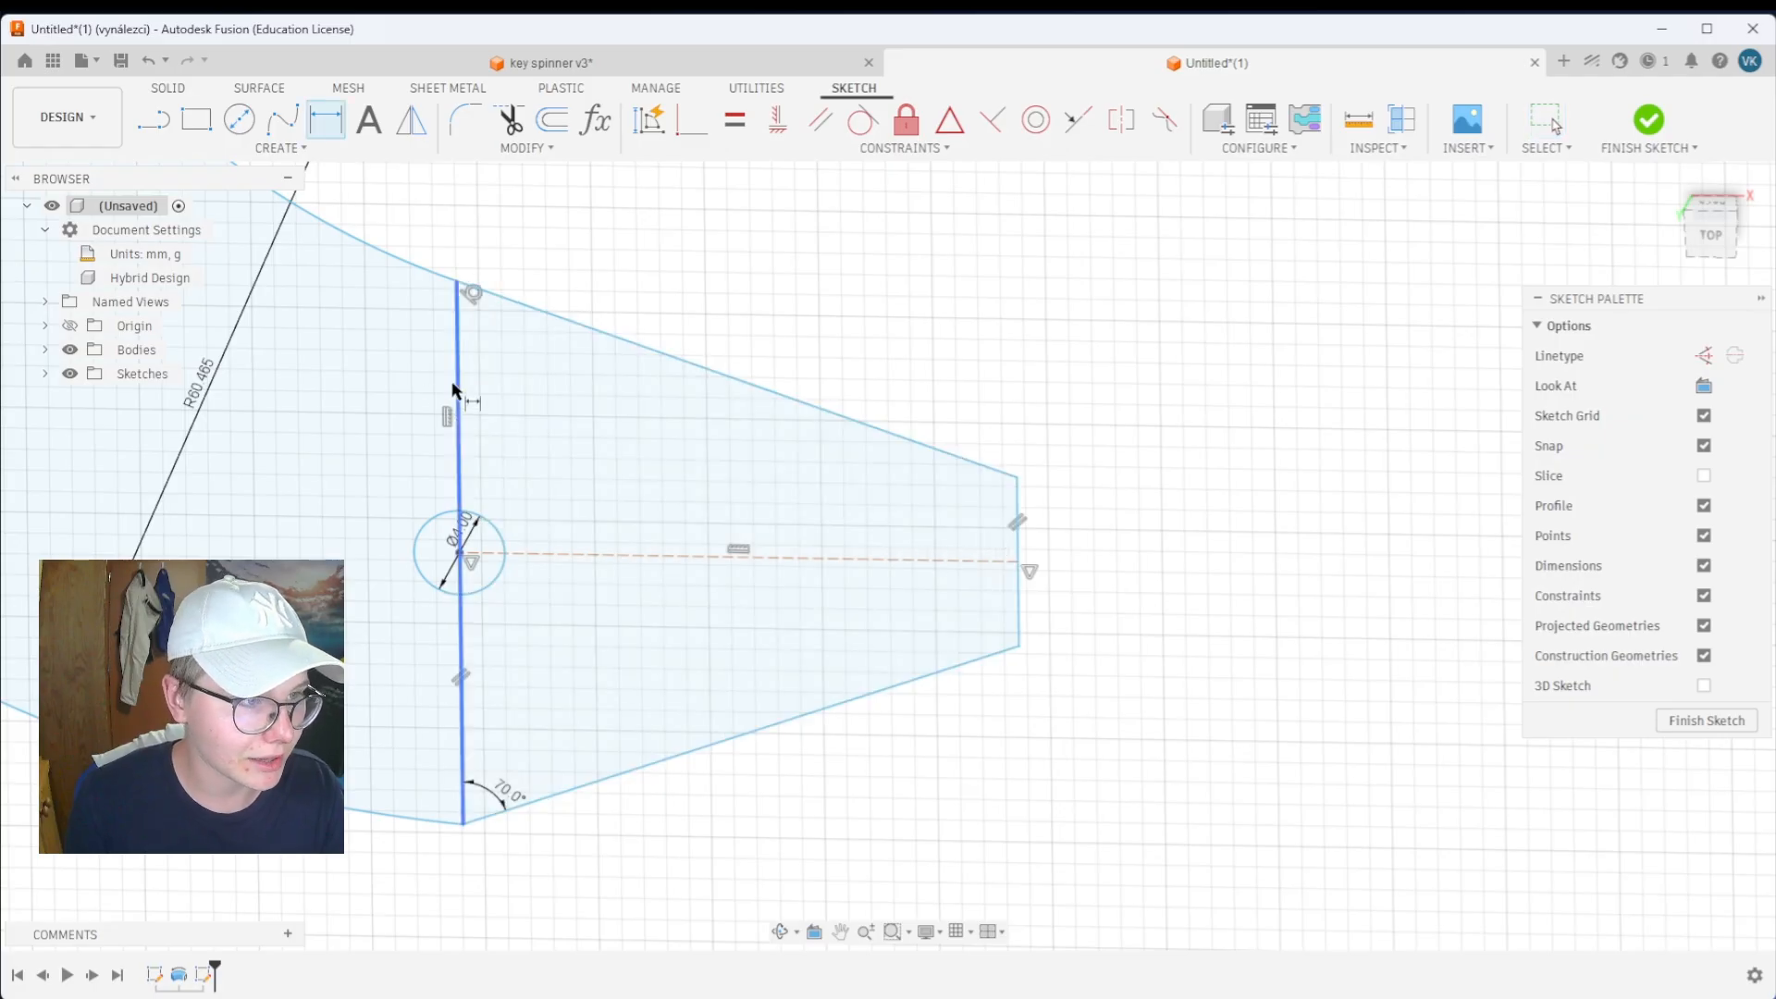
left_click(458, 416)
left_click(1004, 456)
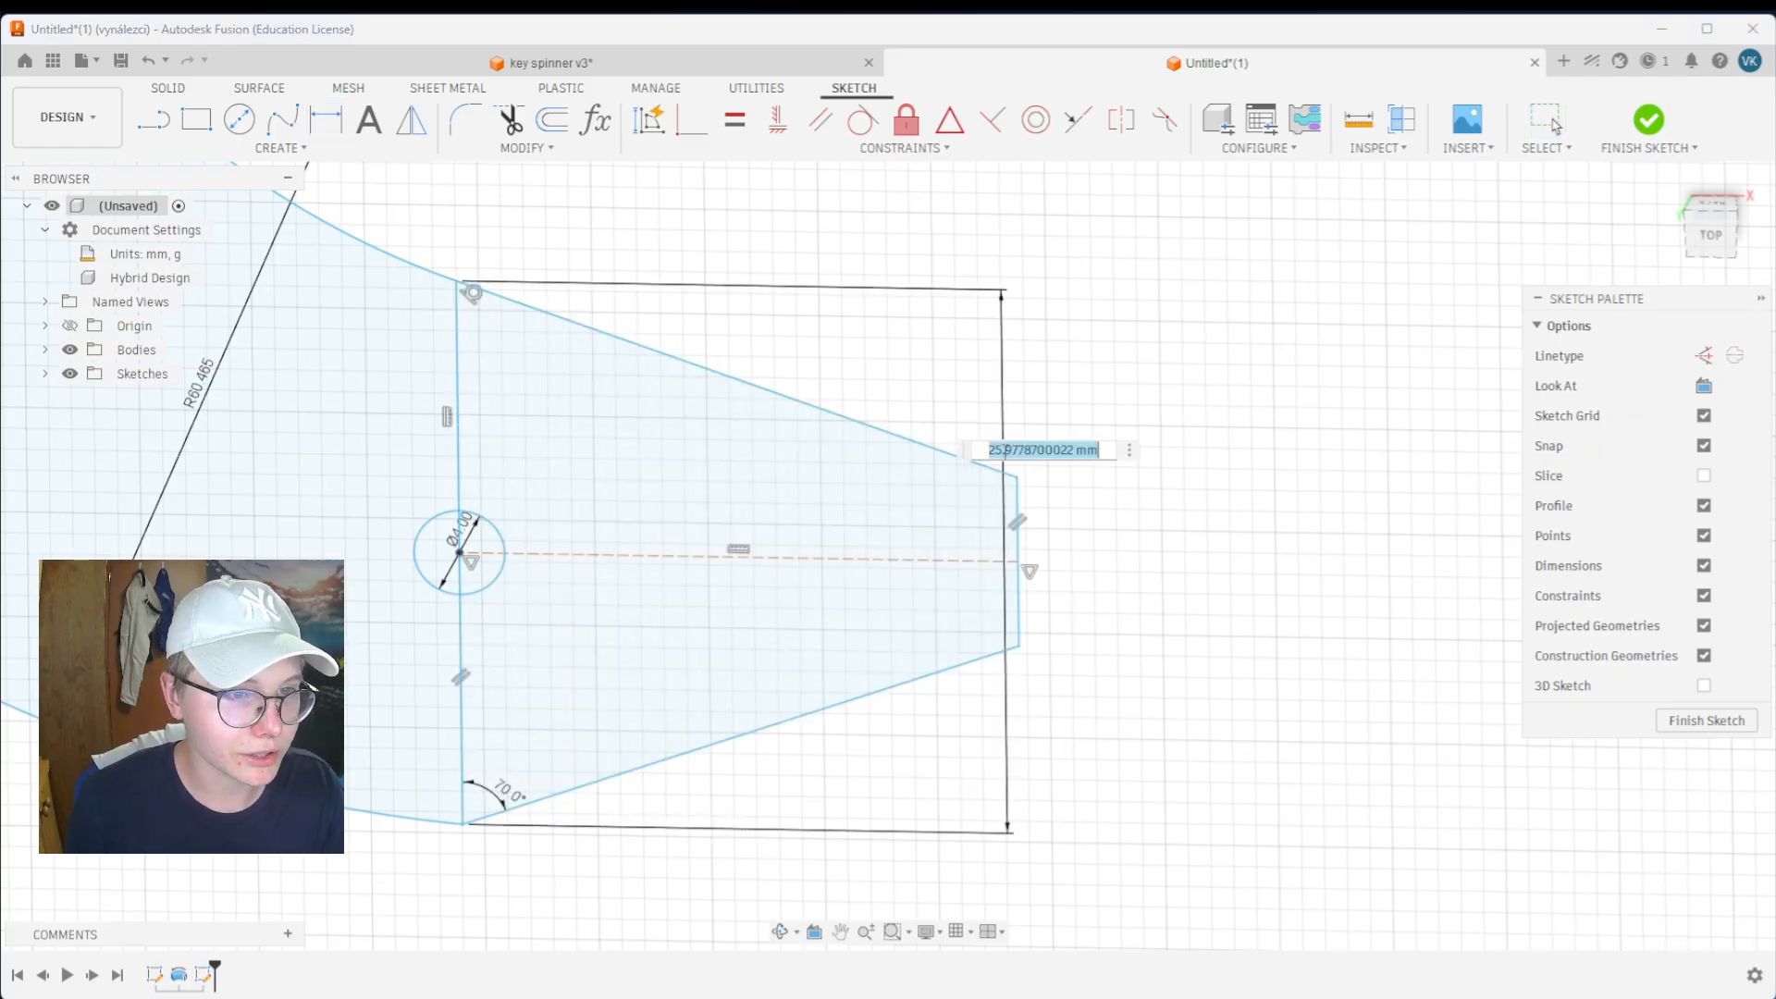
type("8")
key("Return")
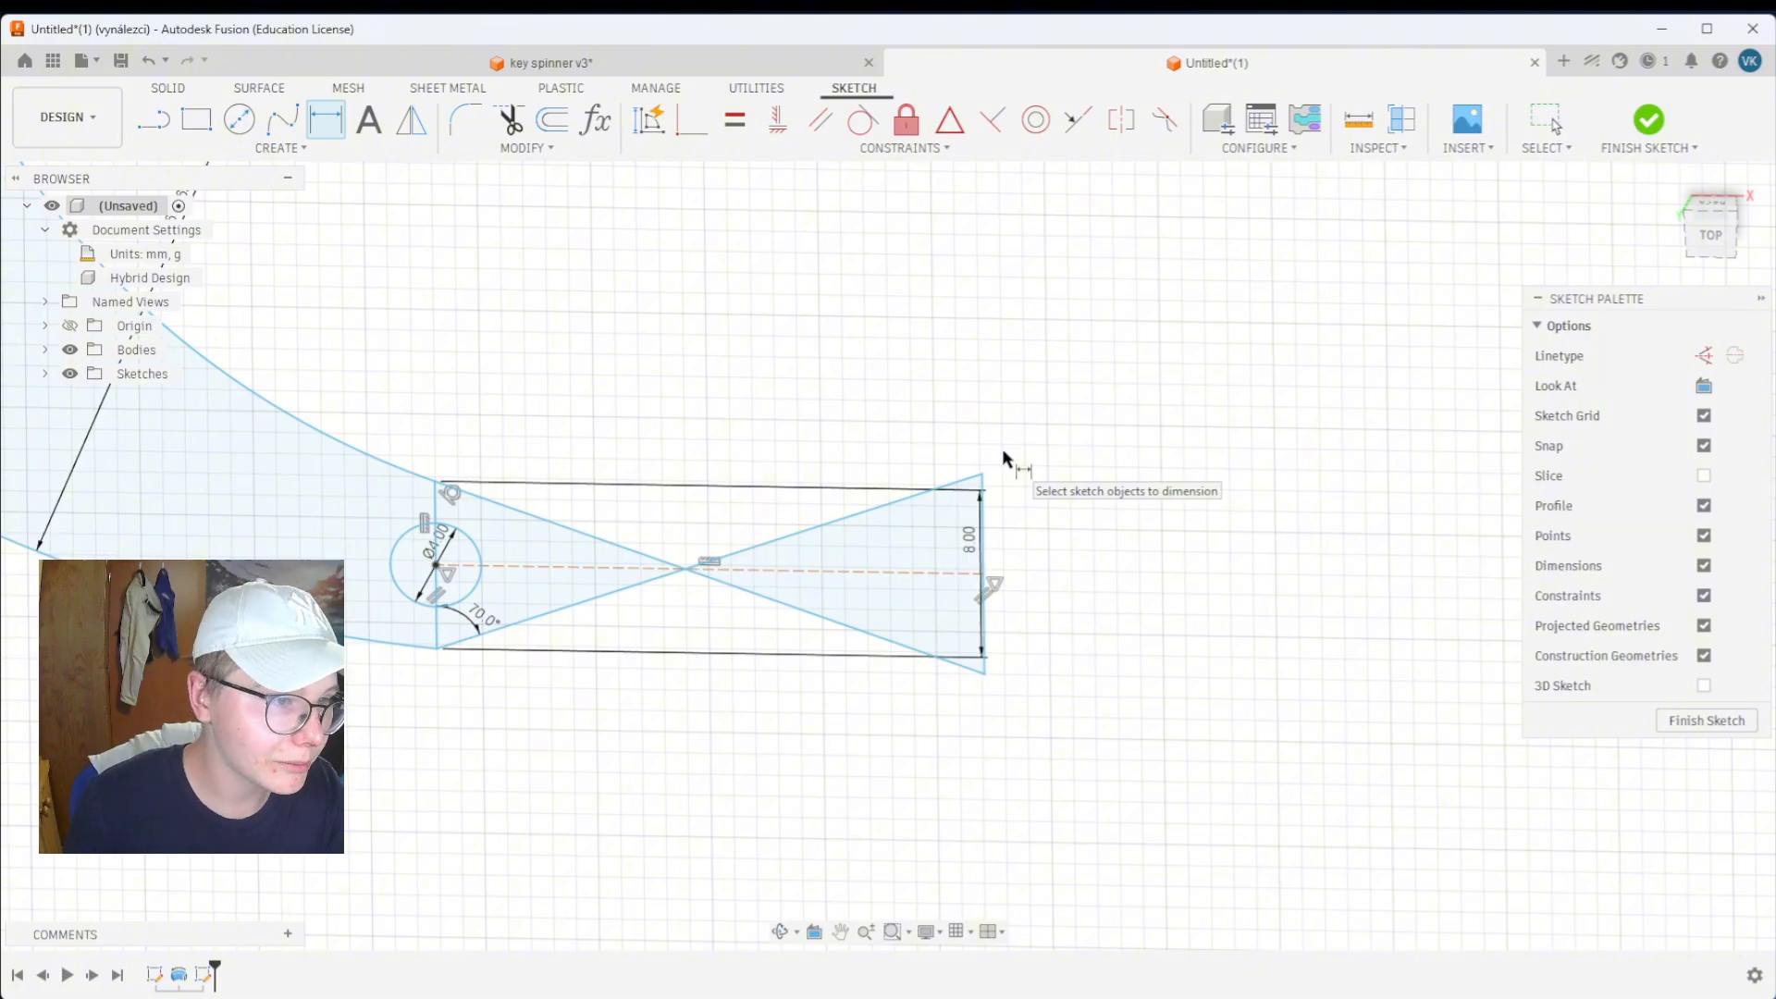
key("Escape")
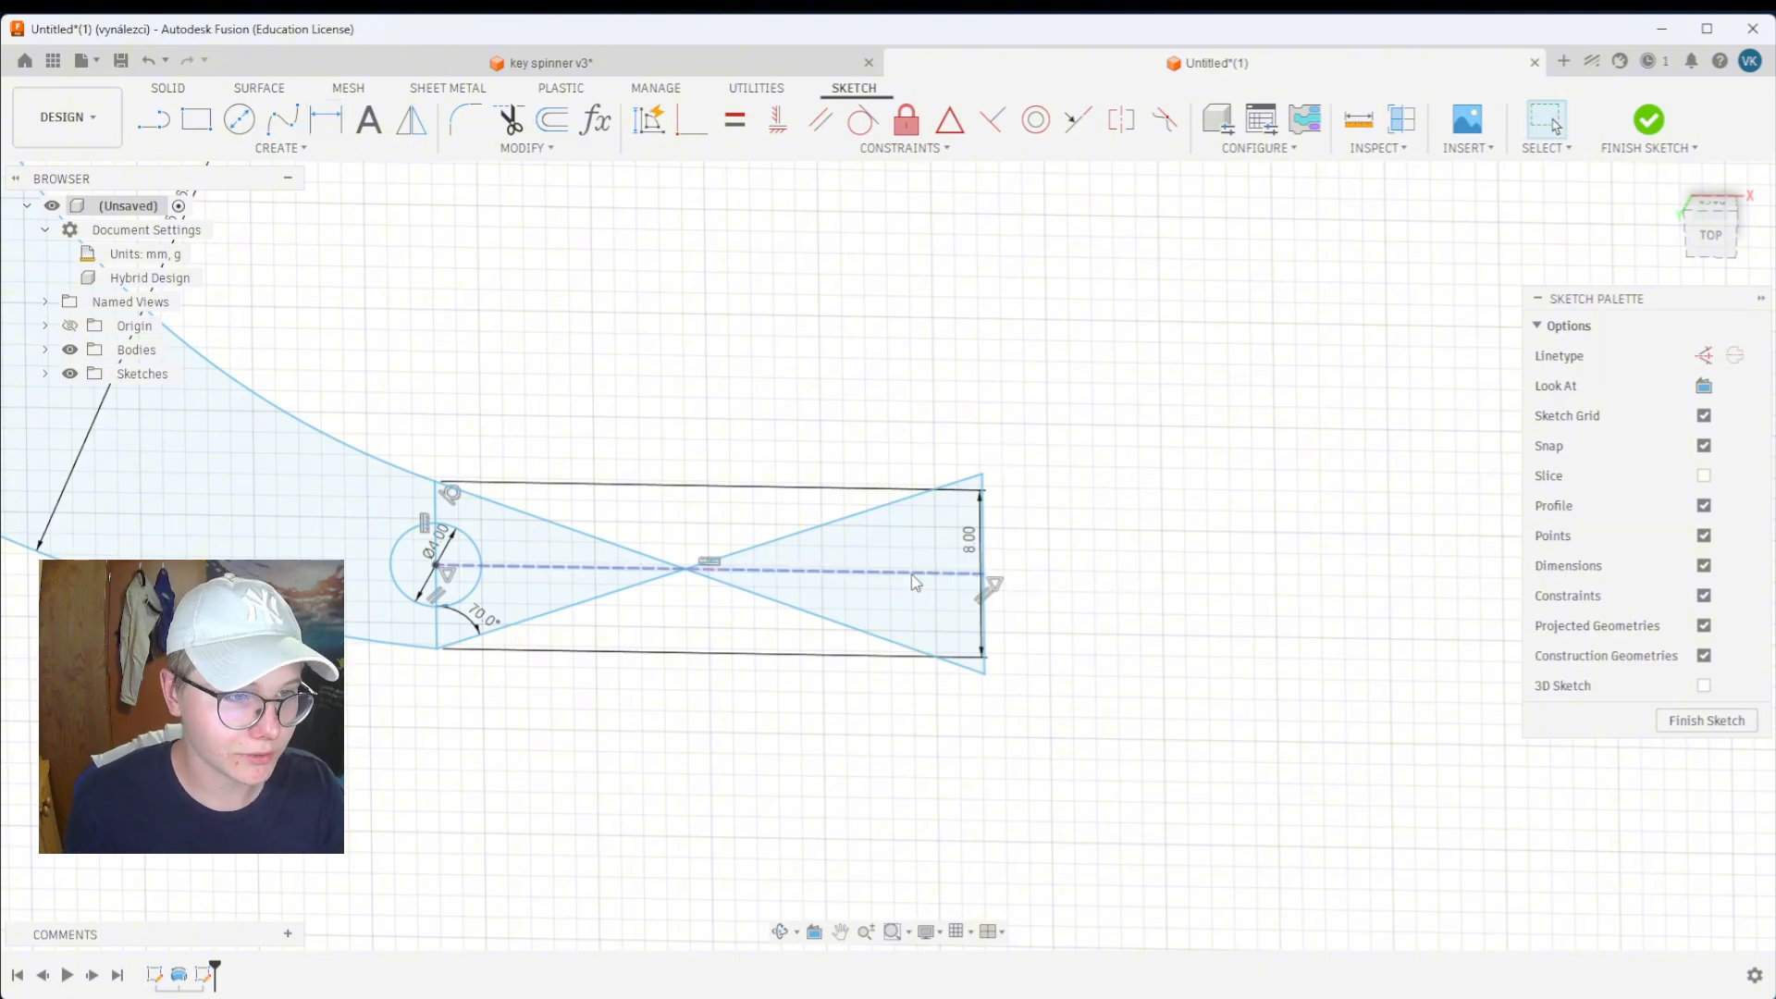
Dimension the tip's horizontal construction line at 4 mm long
key("d")
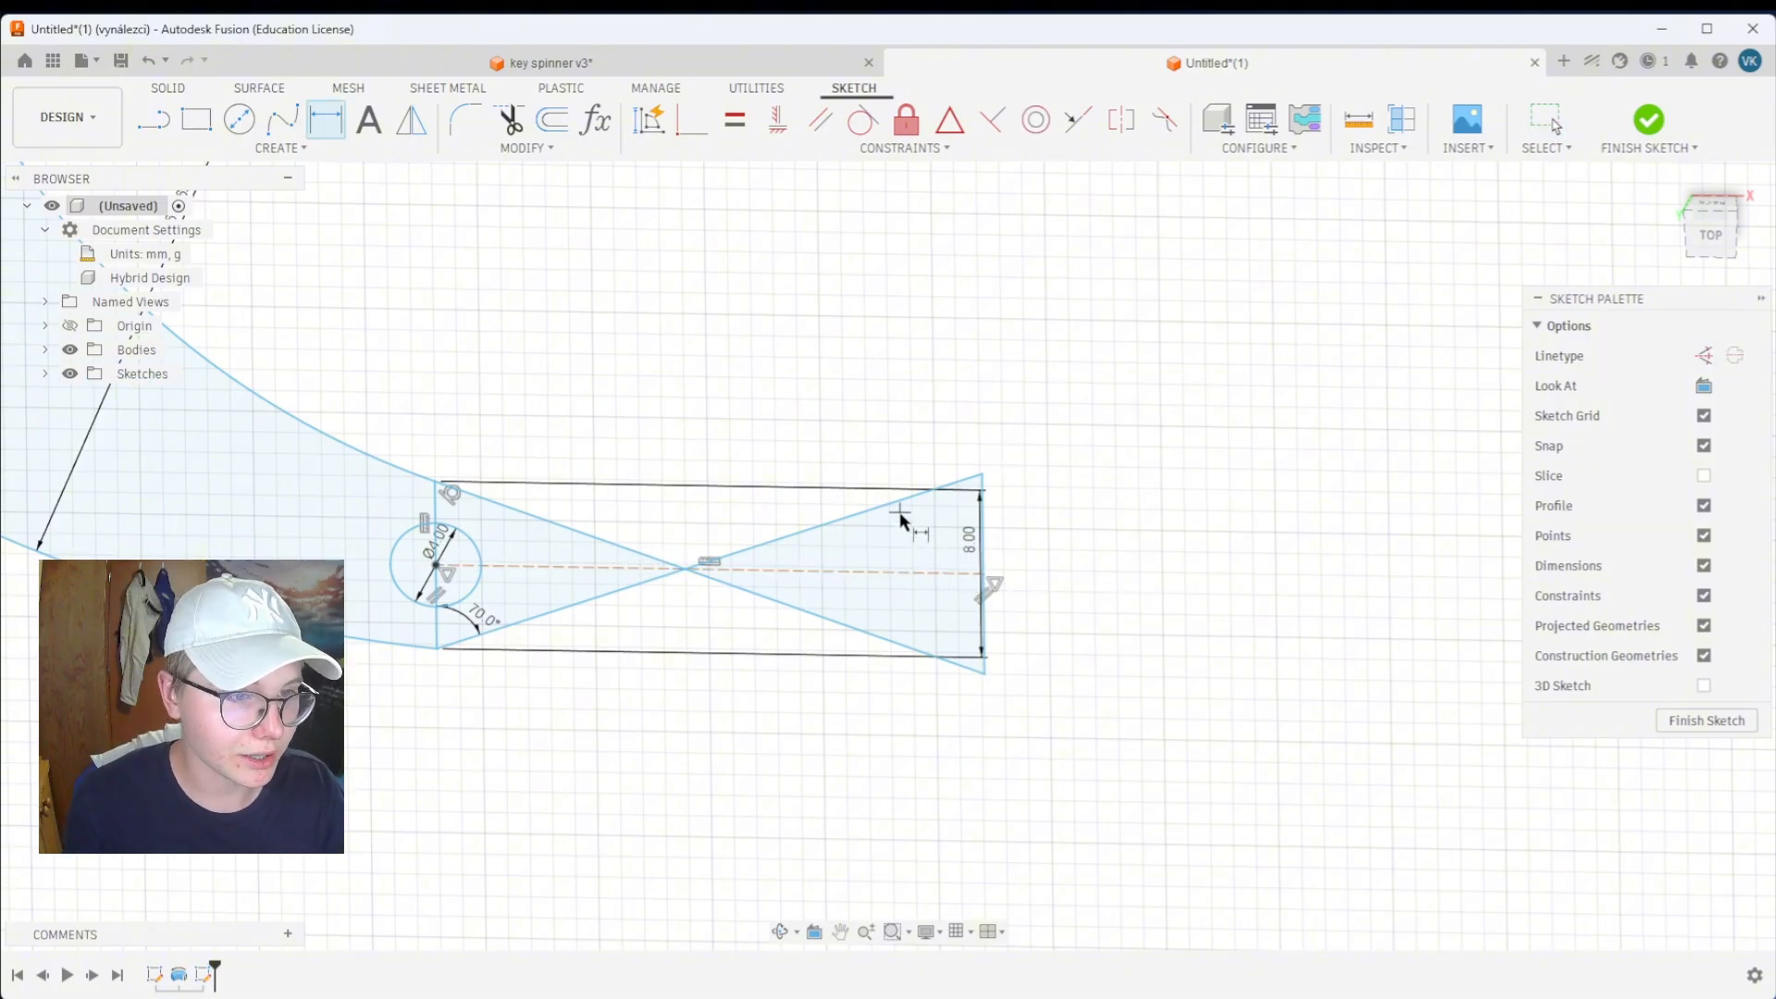
key("Escape")
left_click(935, 568)
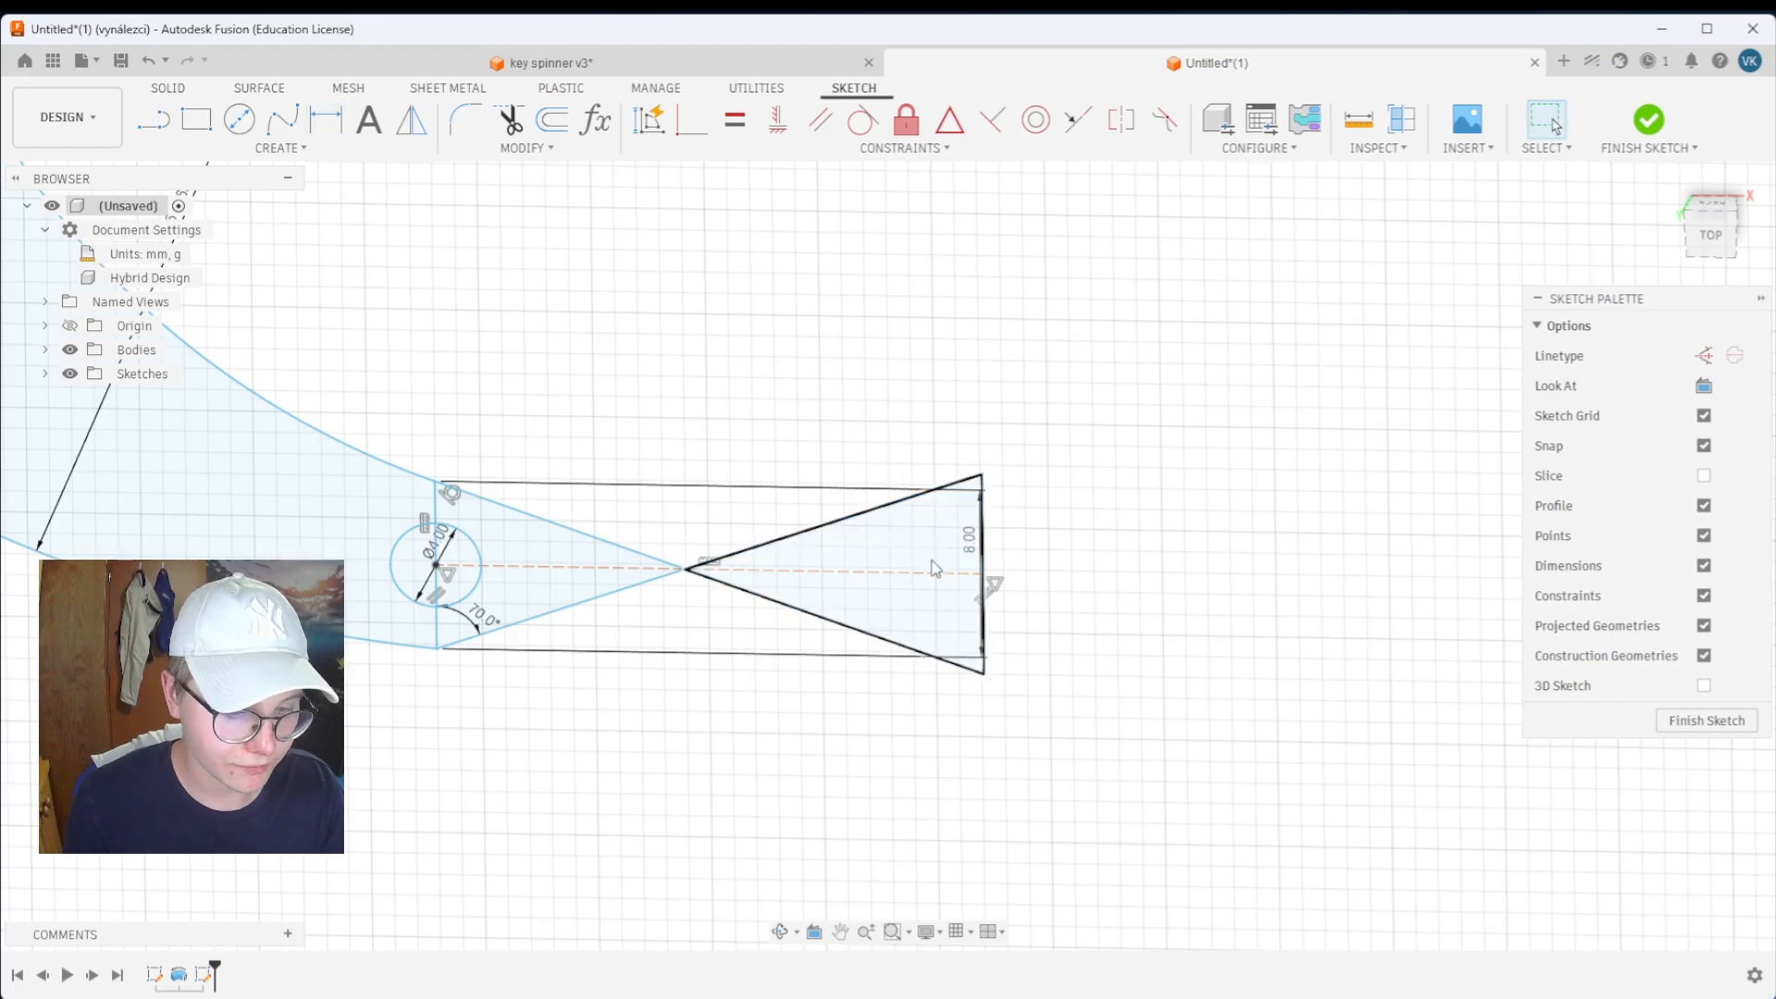
key("d")
left_click(934, 573)
left_click(905, 416)
type("4")
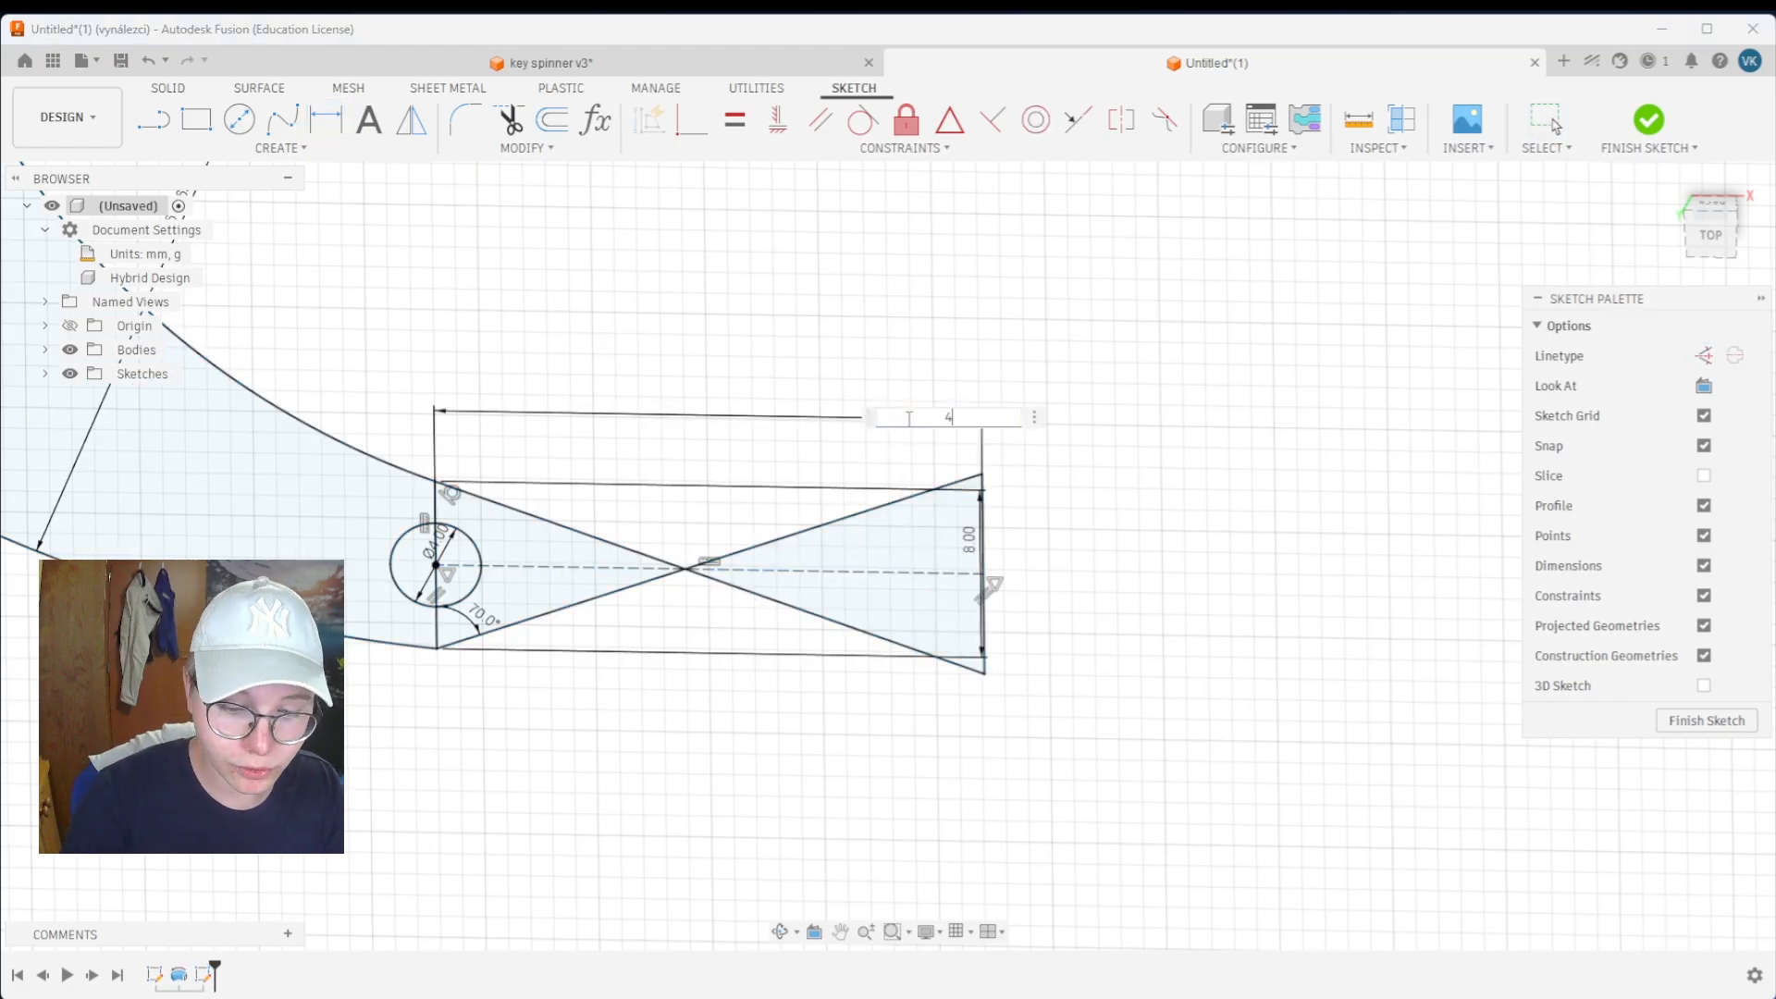
key("Return")
key("Escape")
Examine the arm sketch around the tip, checking the hole circle, its centre, the construction line and the vertical line
scroll(875, 513, "down", 2)
middle_click_drag(695, 527, 939, 549)
scroll(843, 544, "up", 5)
scroll(844, 552, "up", 1)
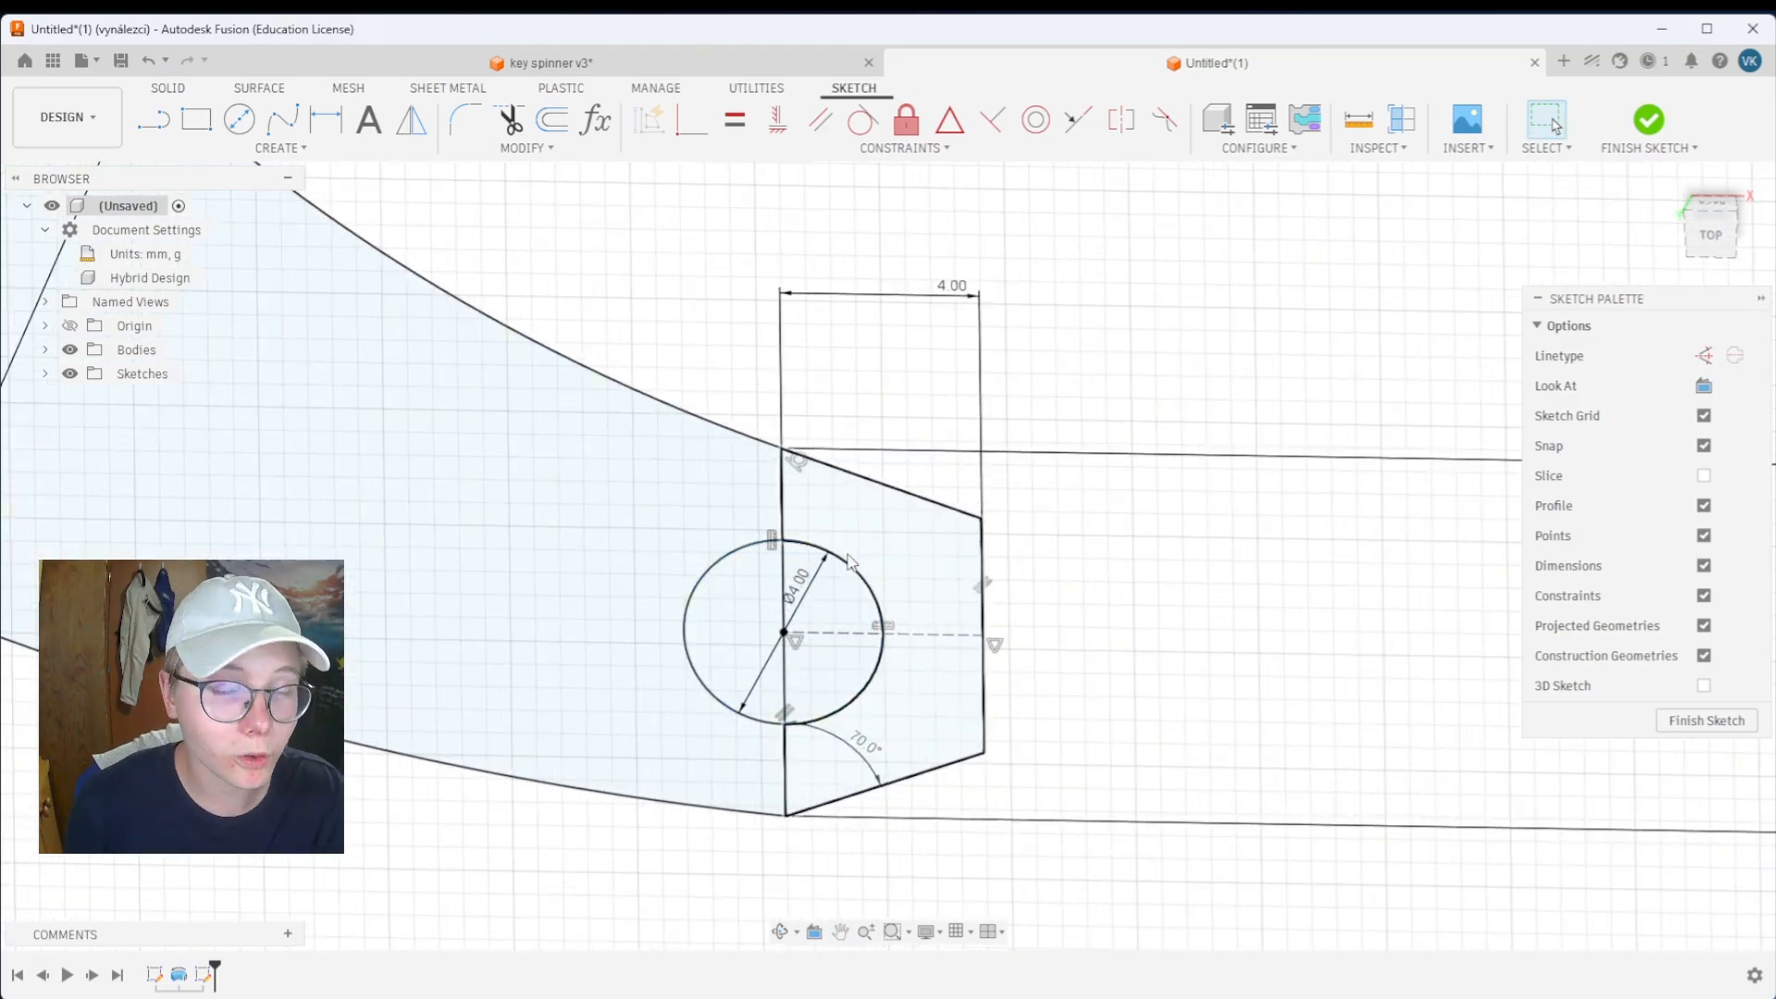
left_click(851, 563)
left_click(1013, 552)
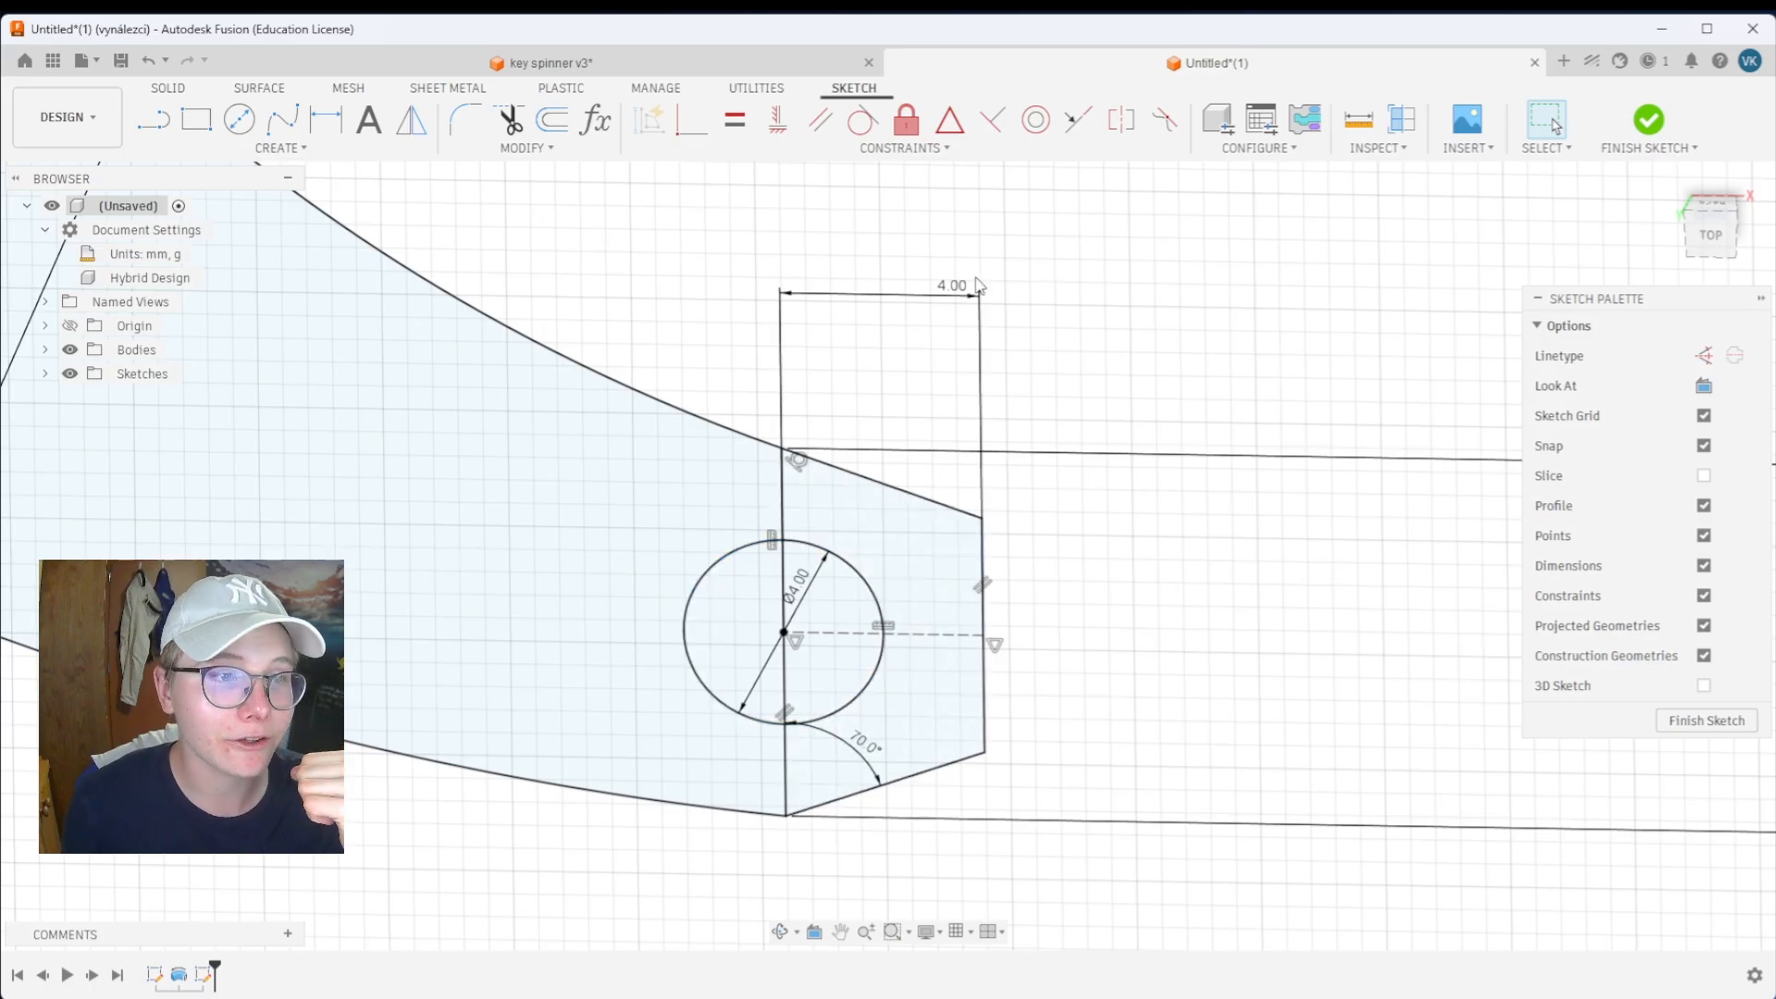
left_click(798, 597)
scroll(813, 645, "up", 4)
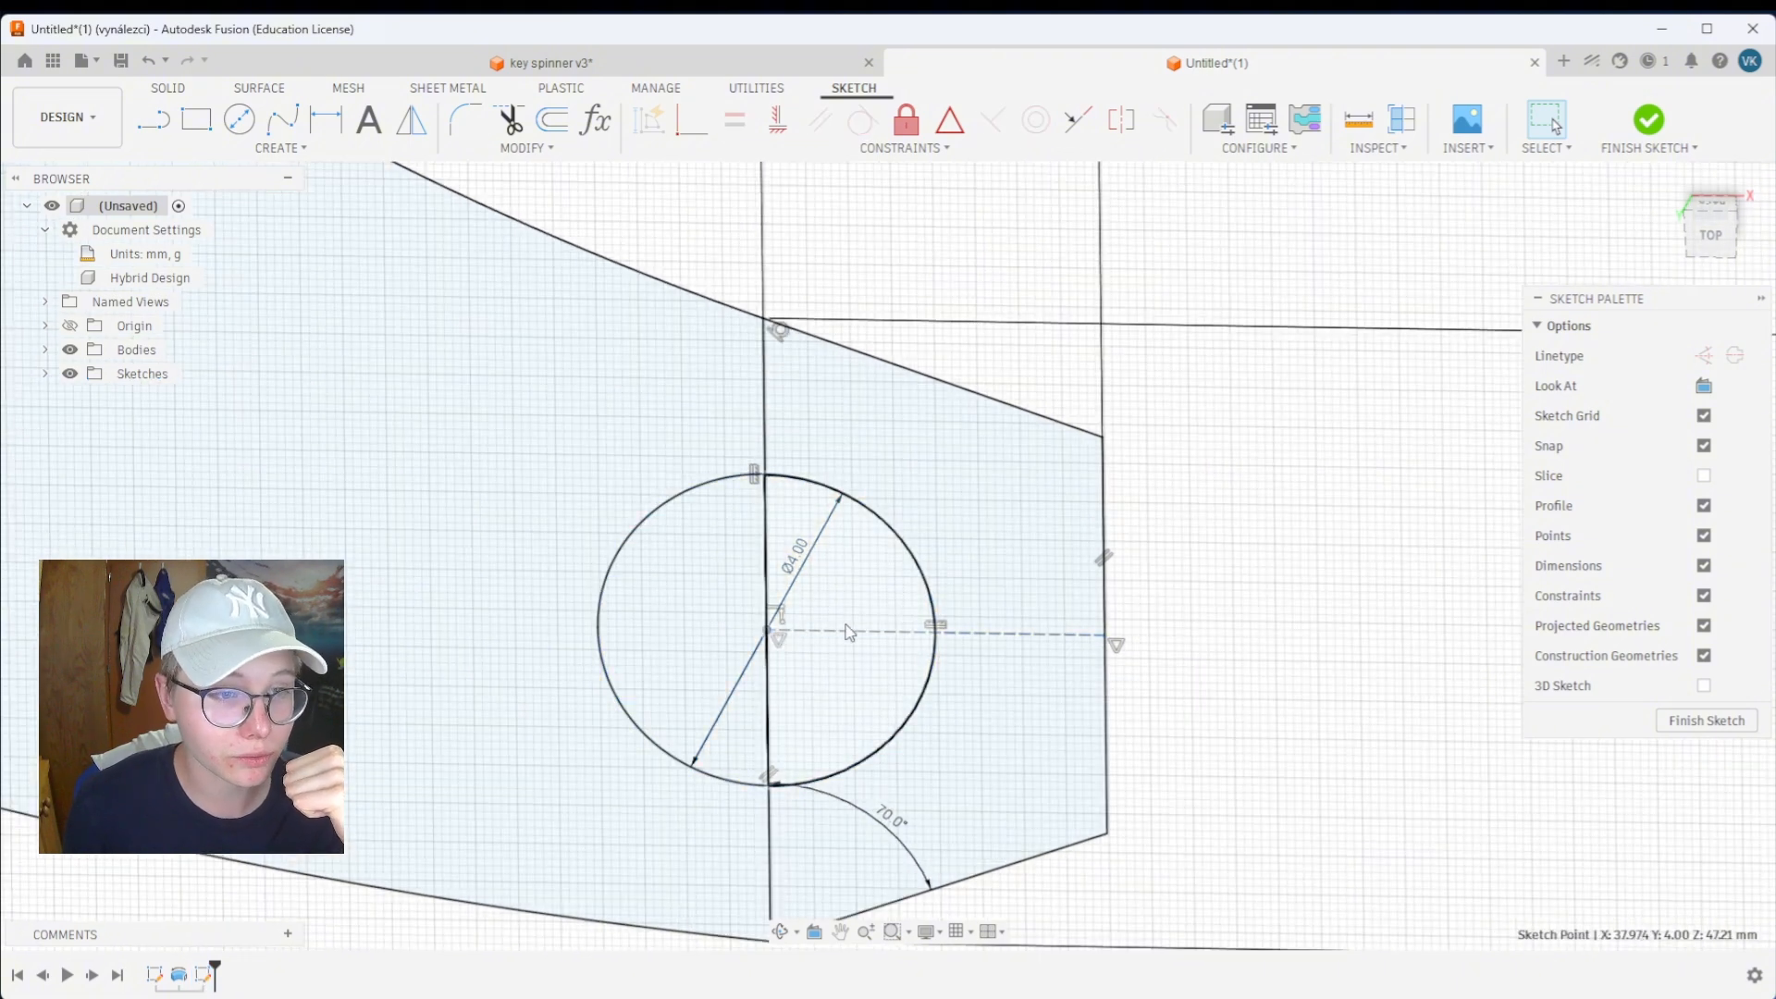
left_click(940, 634)
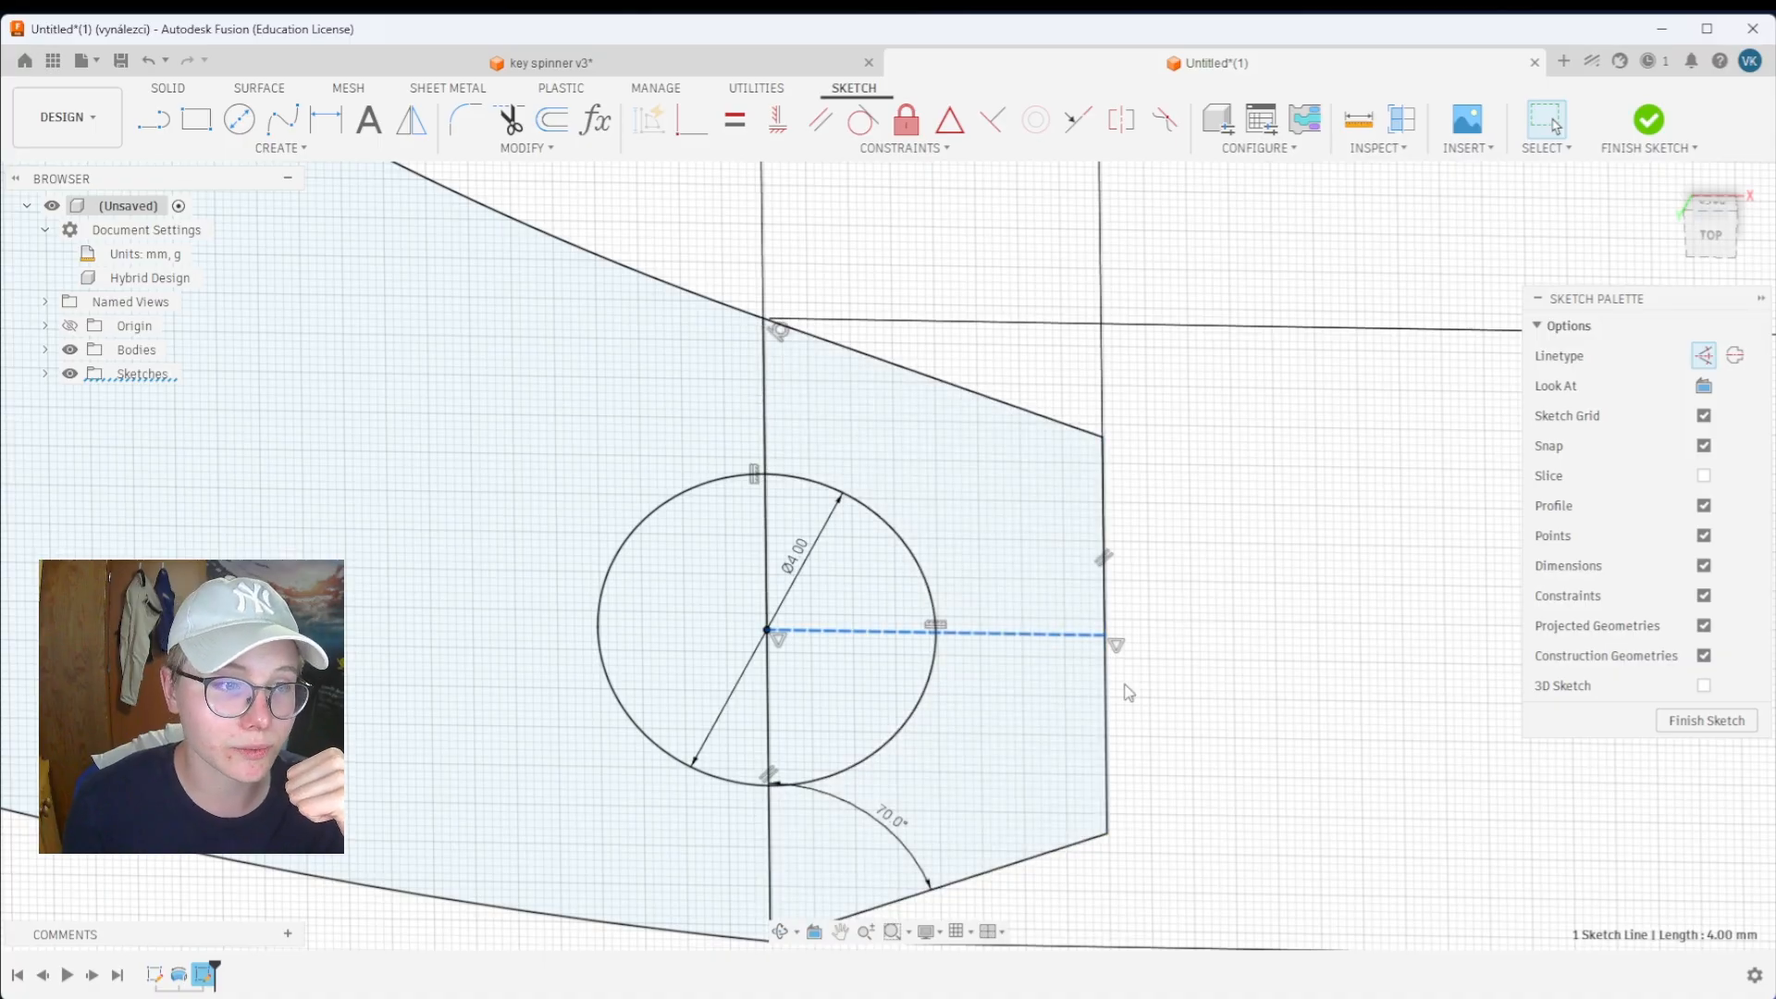
scroll(1122, 690, "down", 5)
scroll(1417, 703, "down", 5)
middle_click_drag(1426, 707, 1142, 688)
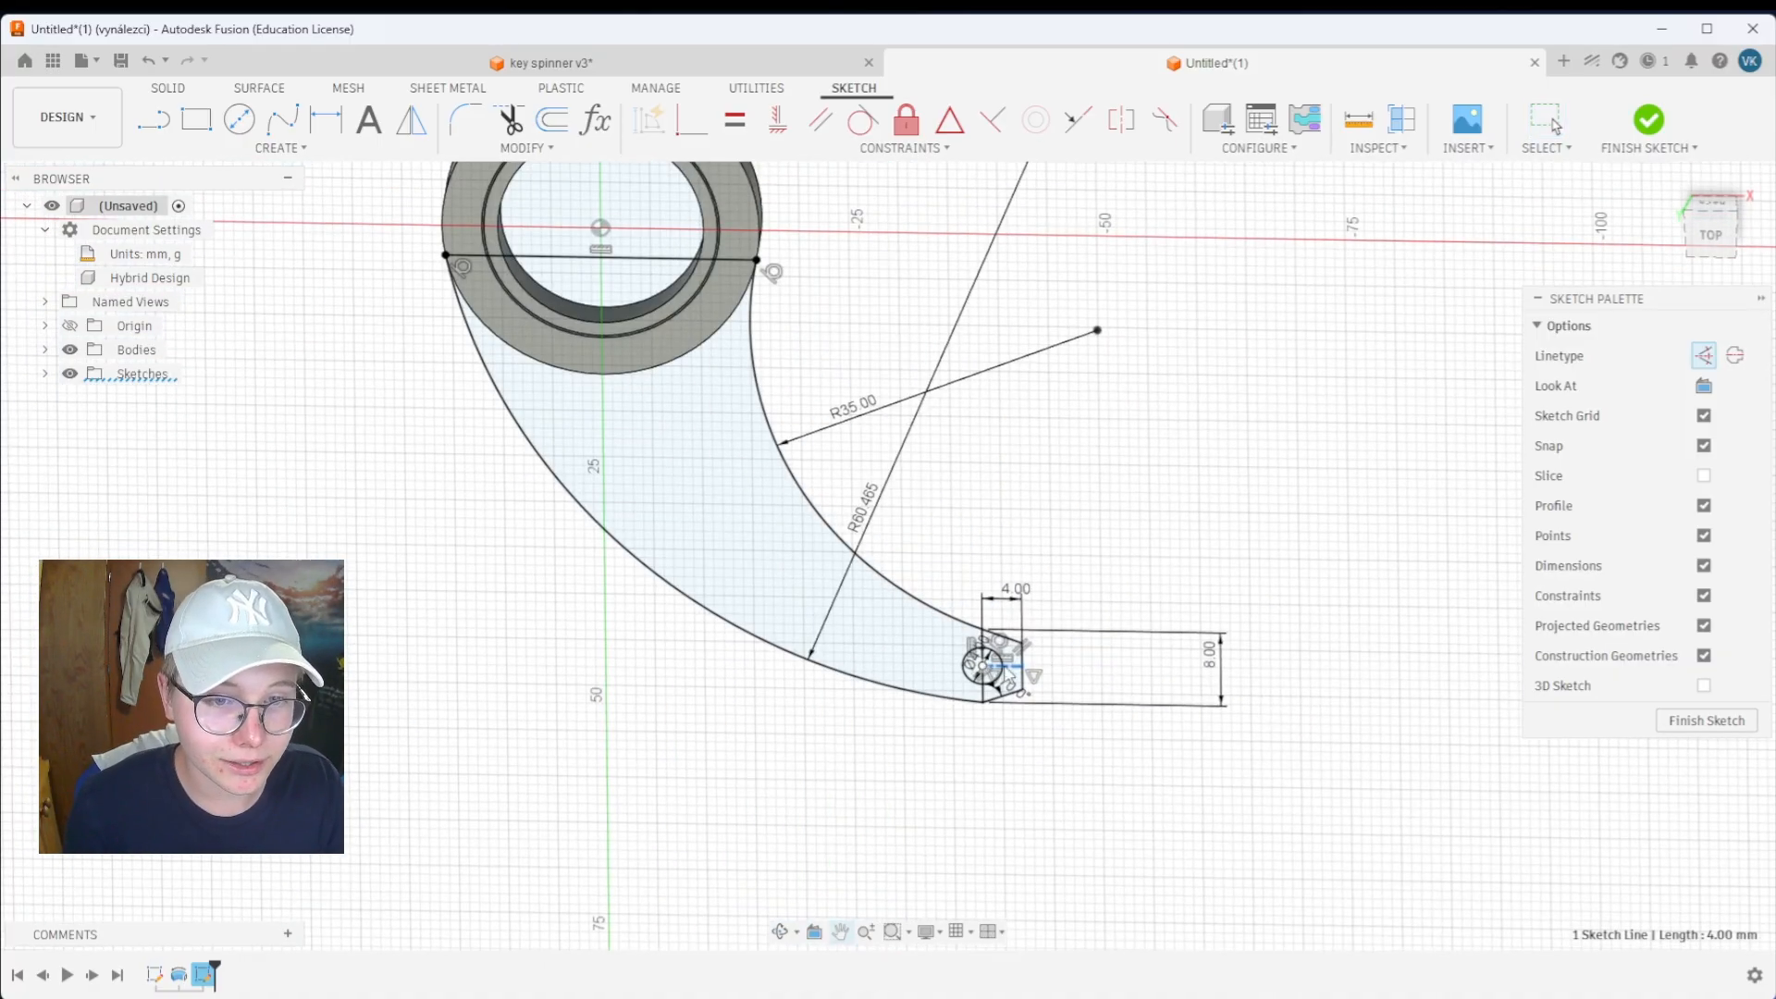
key("Escape")
scroll(981, 652, "up", 5)
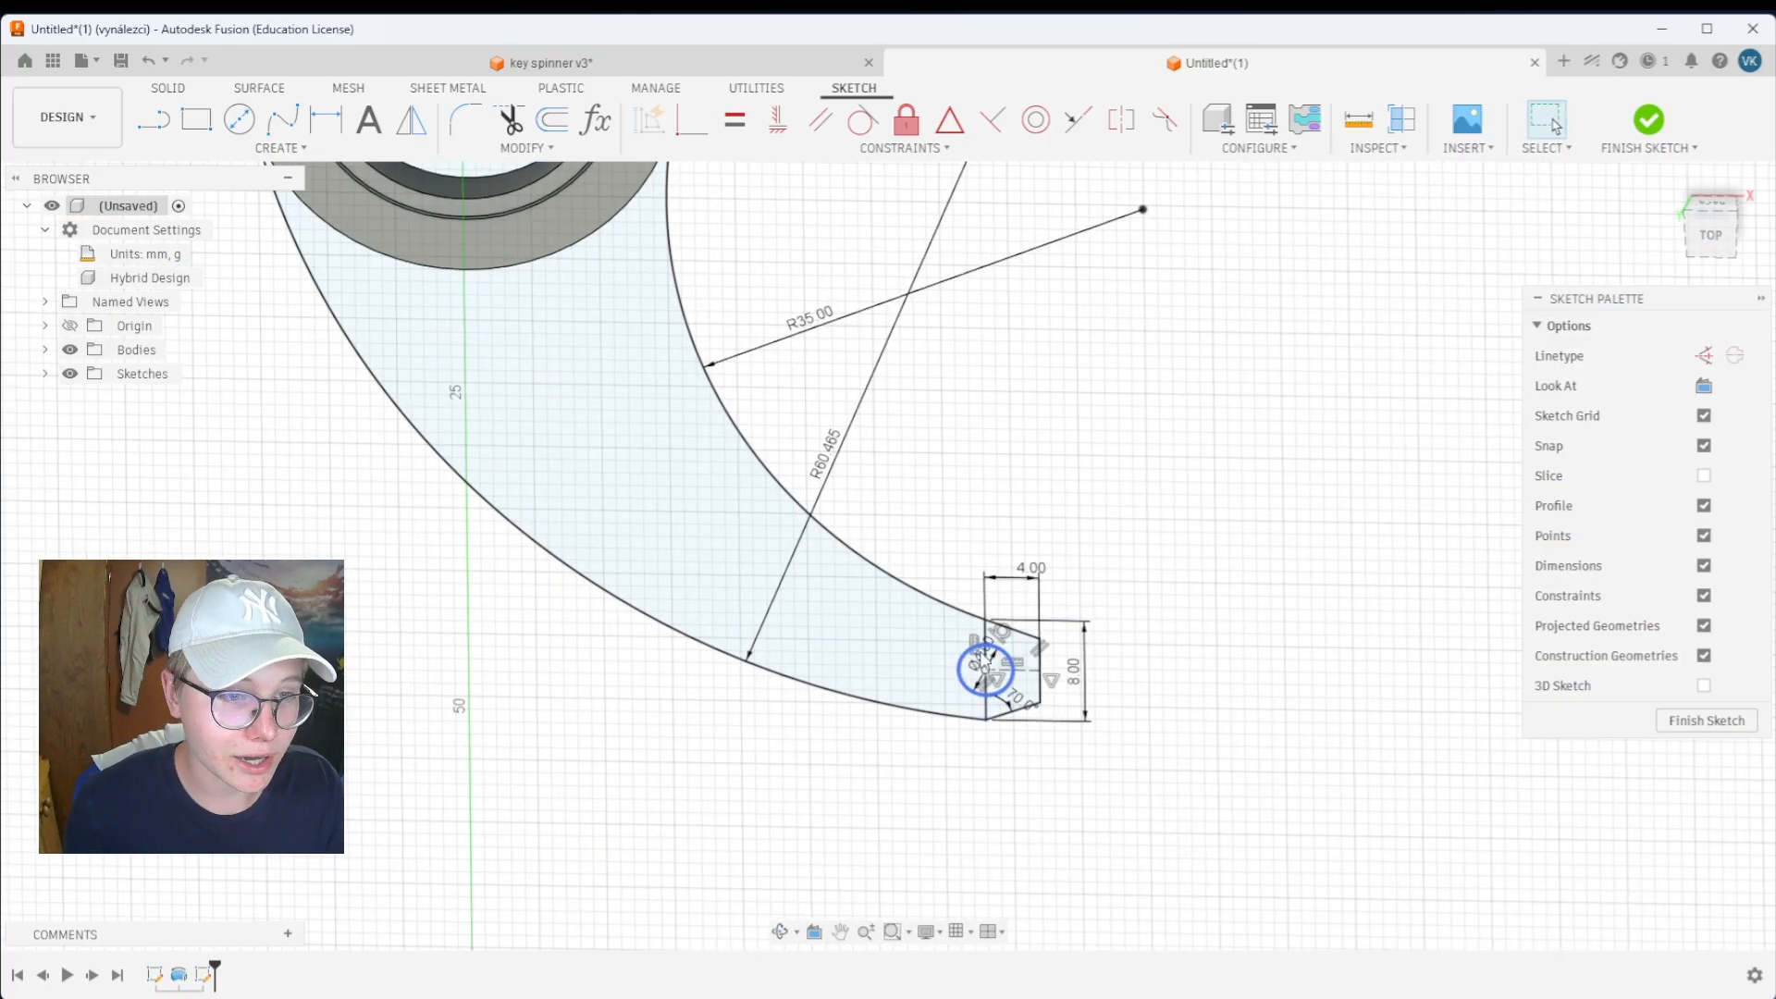
scroll(1024, 638, "up", 4)
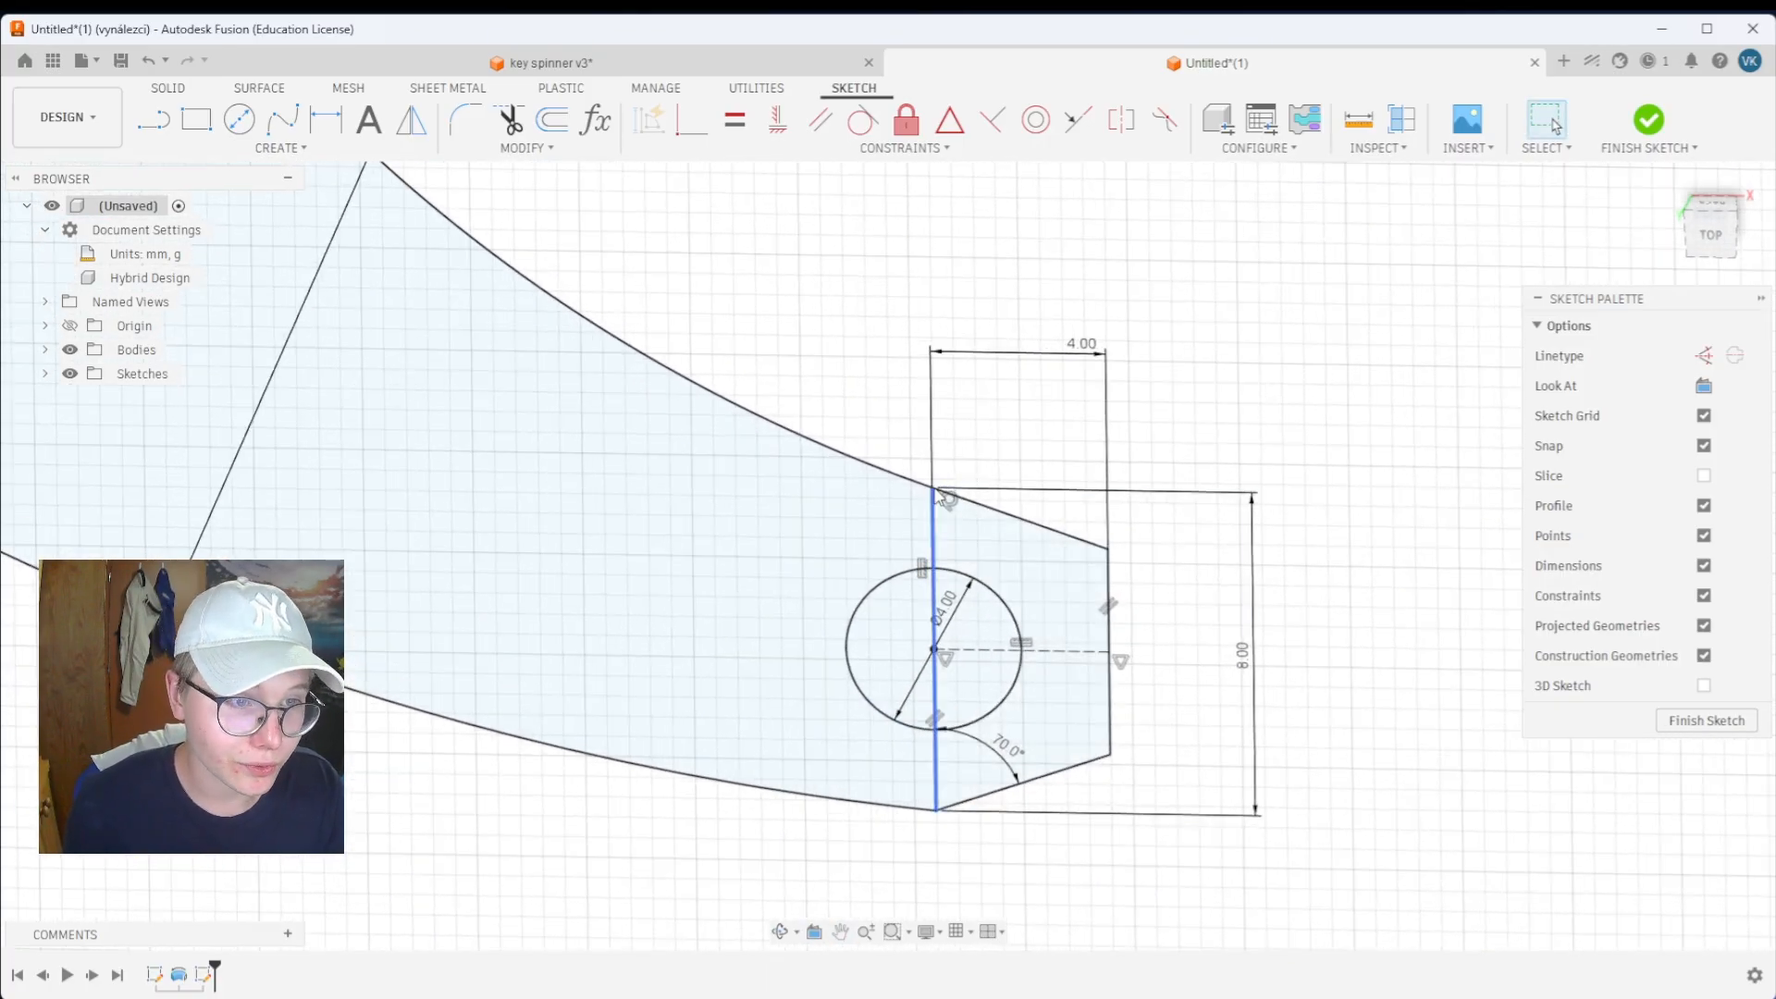
left_click(936, 500)
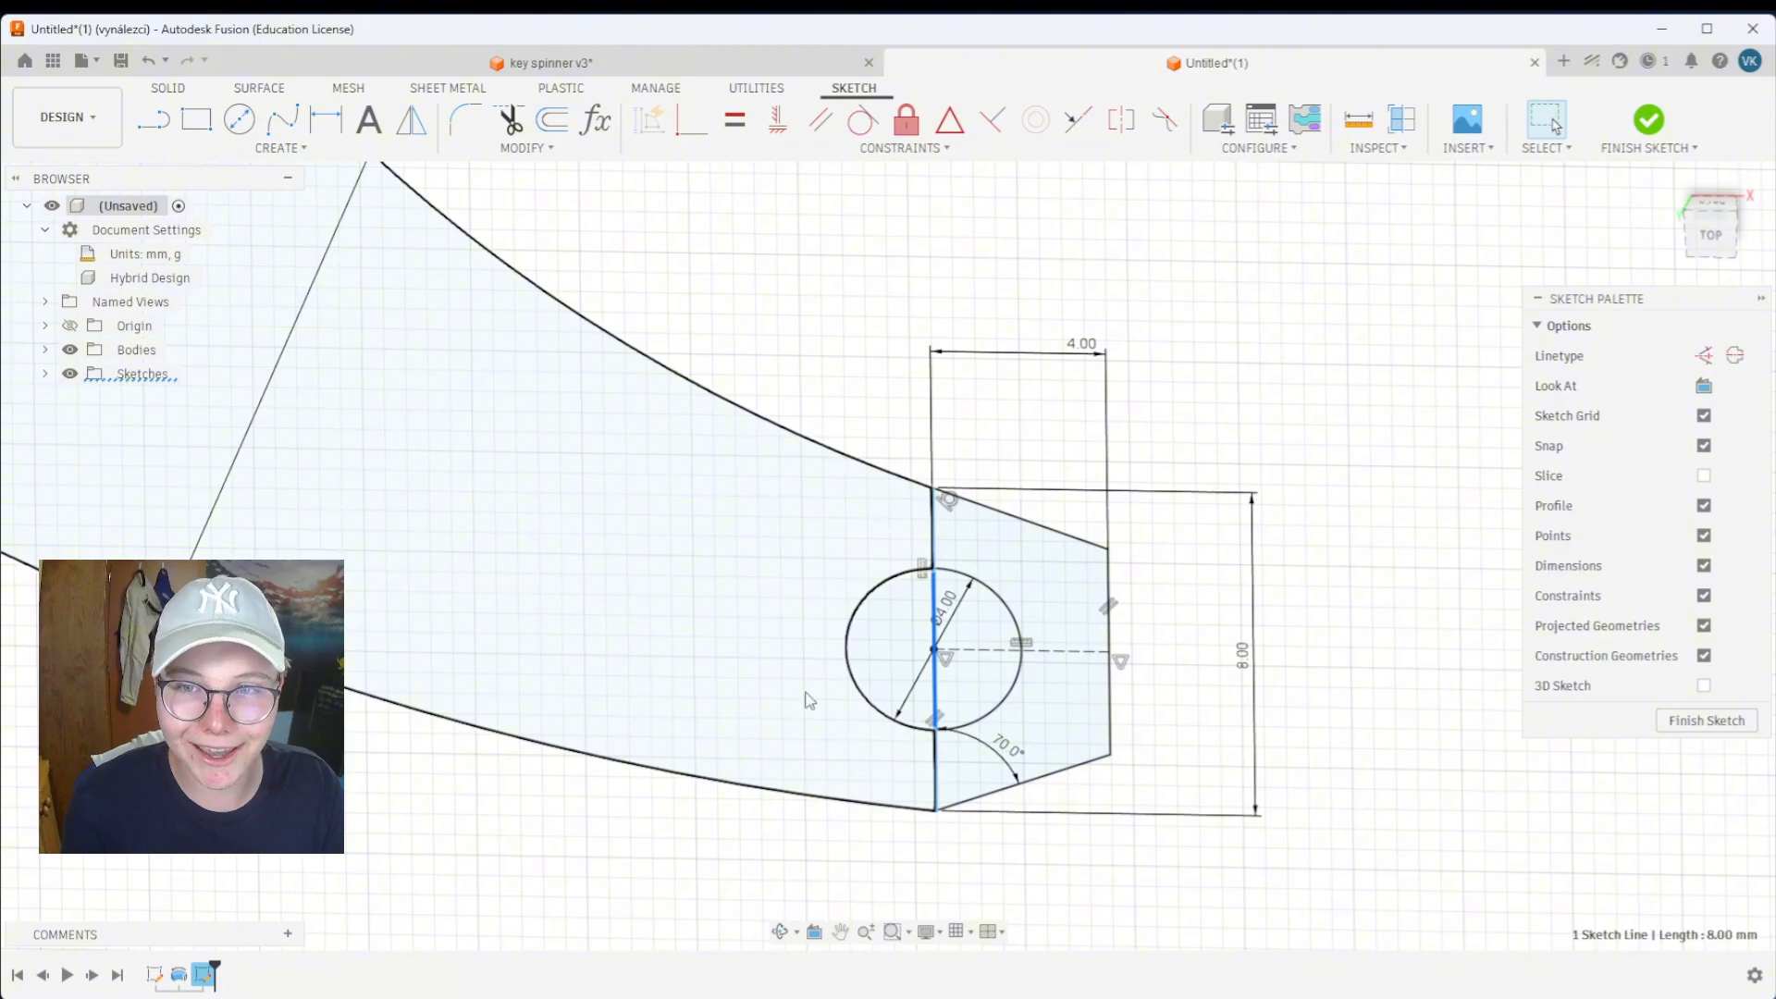
key("Escape")
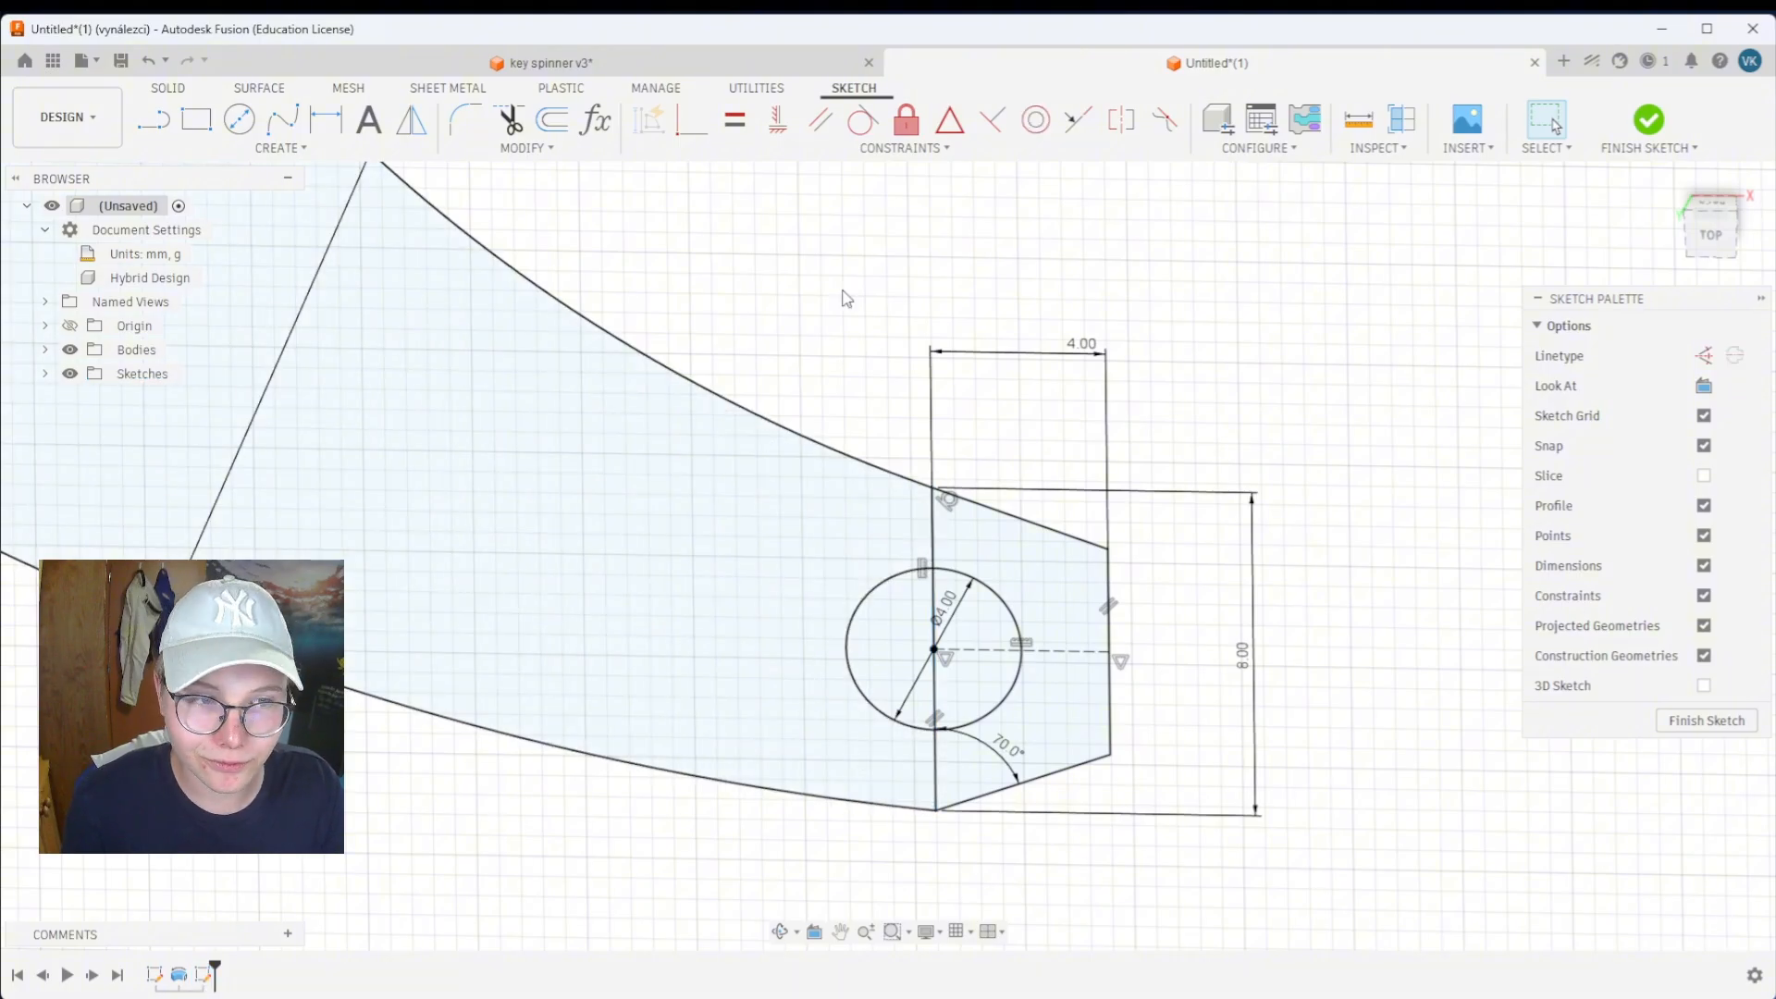
Finish the arm sketch and return to solid modelling
scroll(1024, 603, "down", 6)
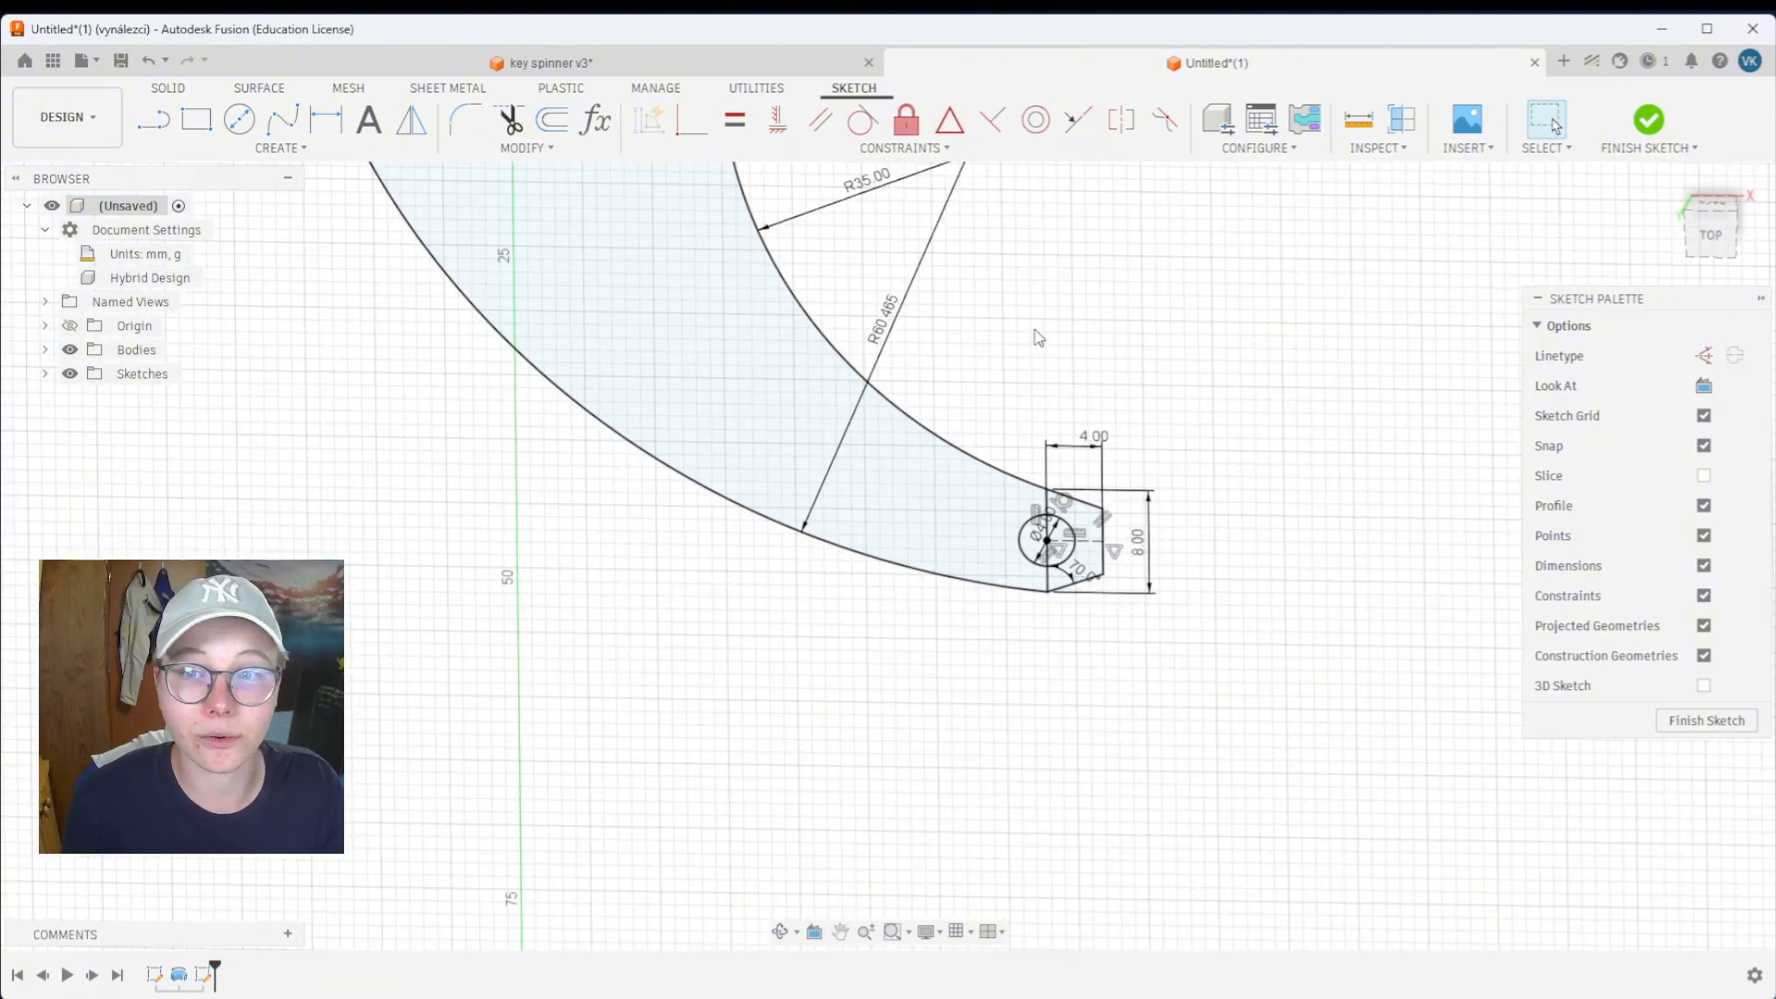
scroll(1079, 610, "down", 5)
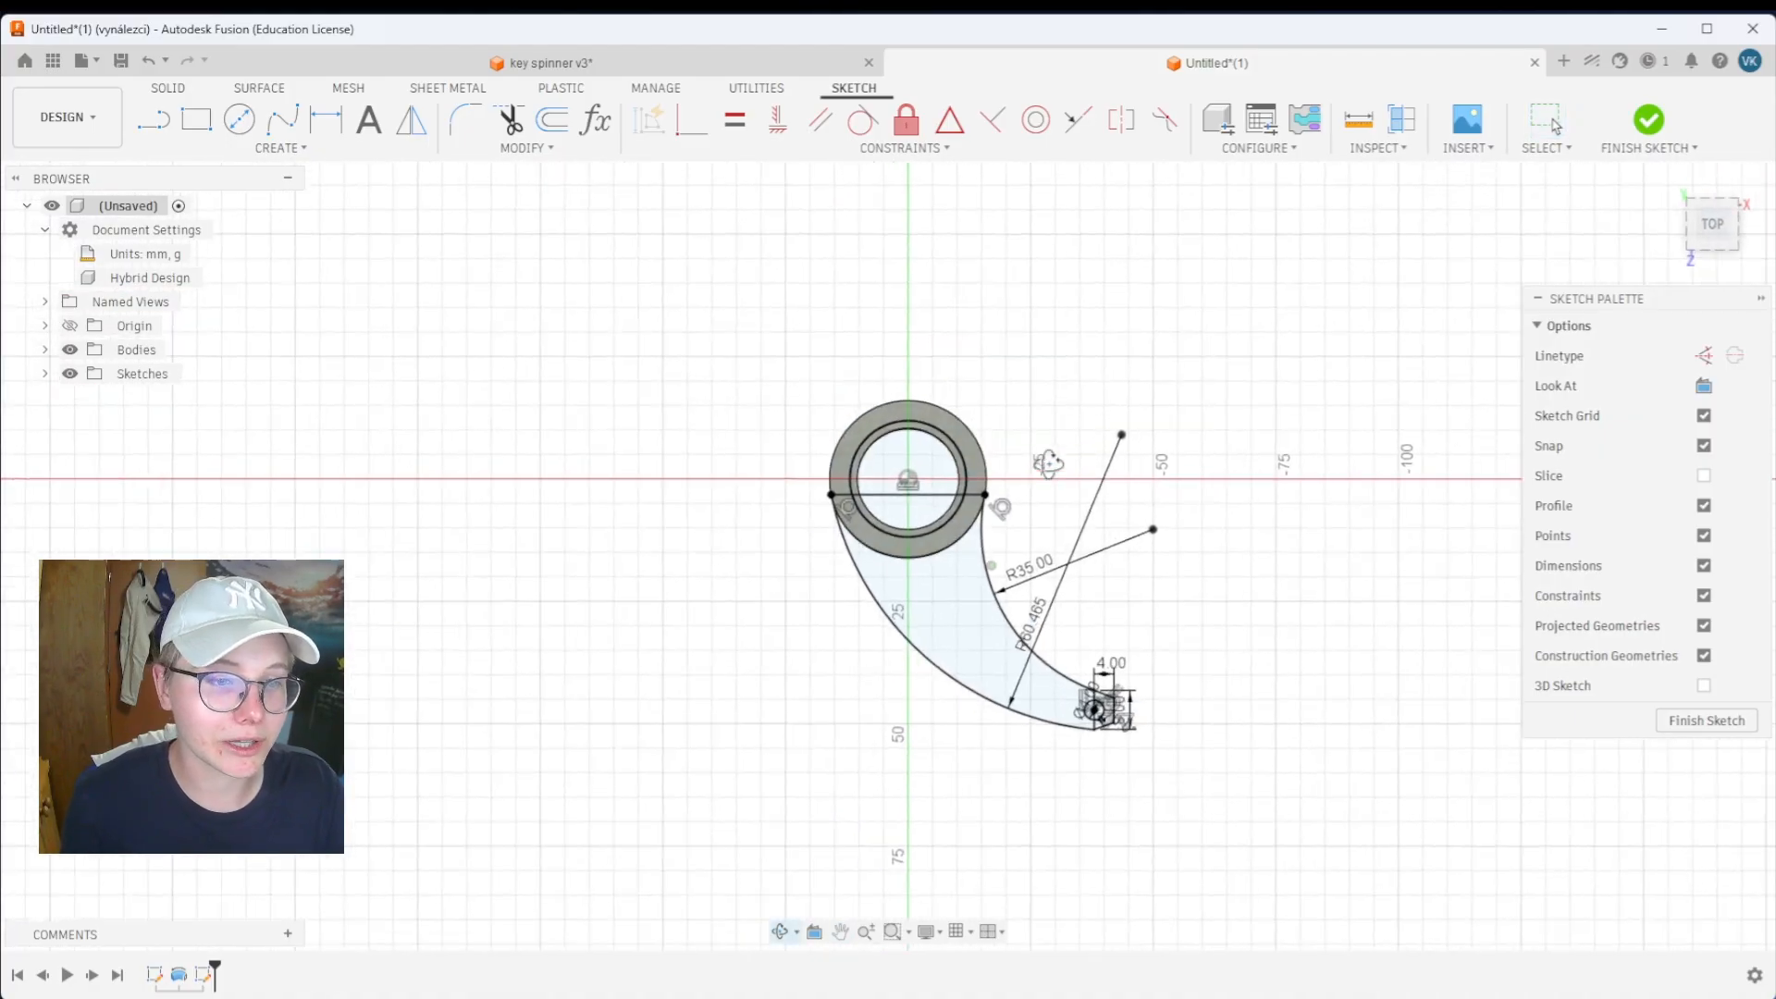
scroll(1028, 521, "down", 1)
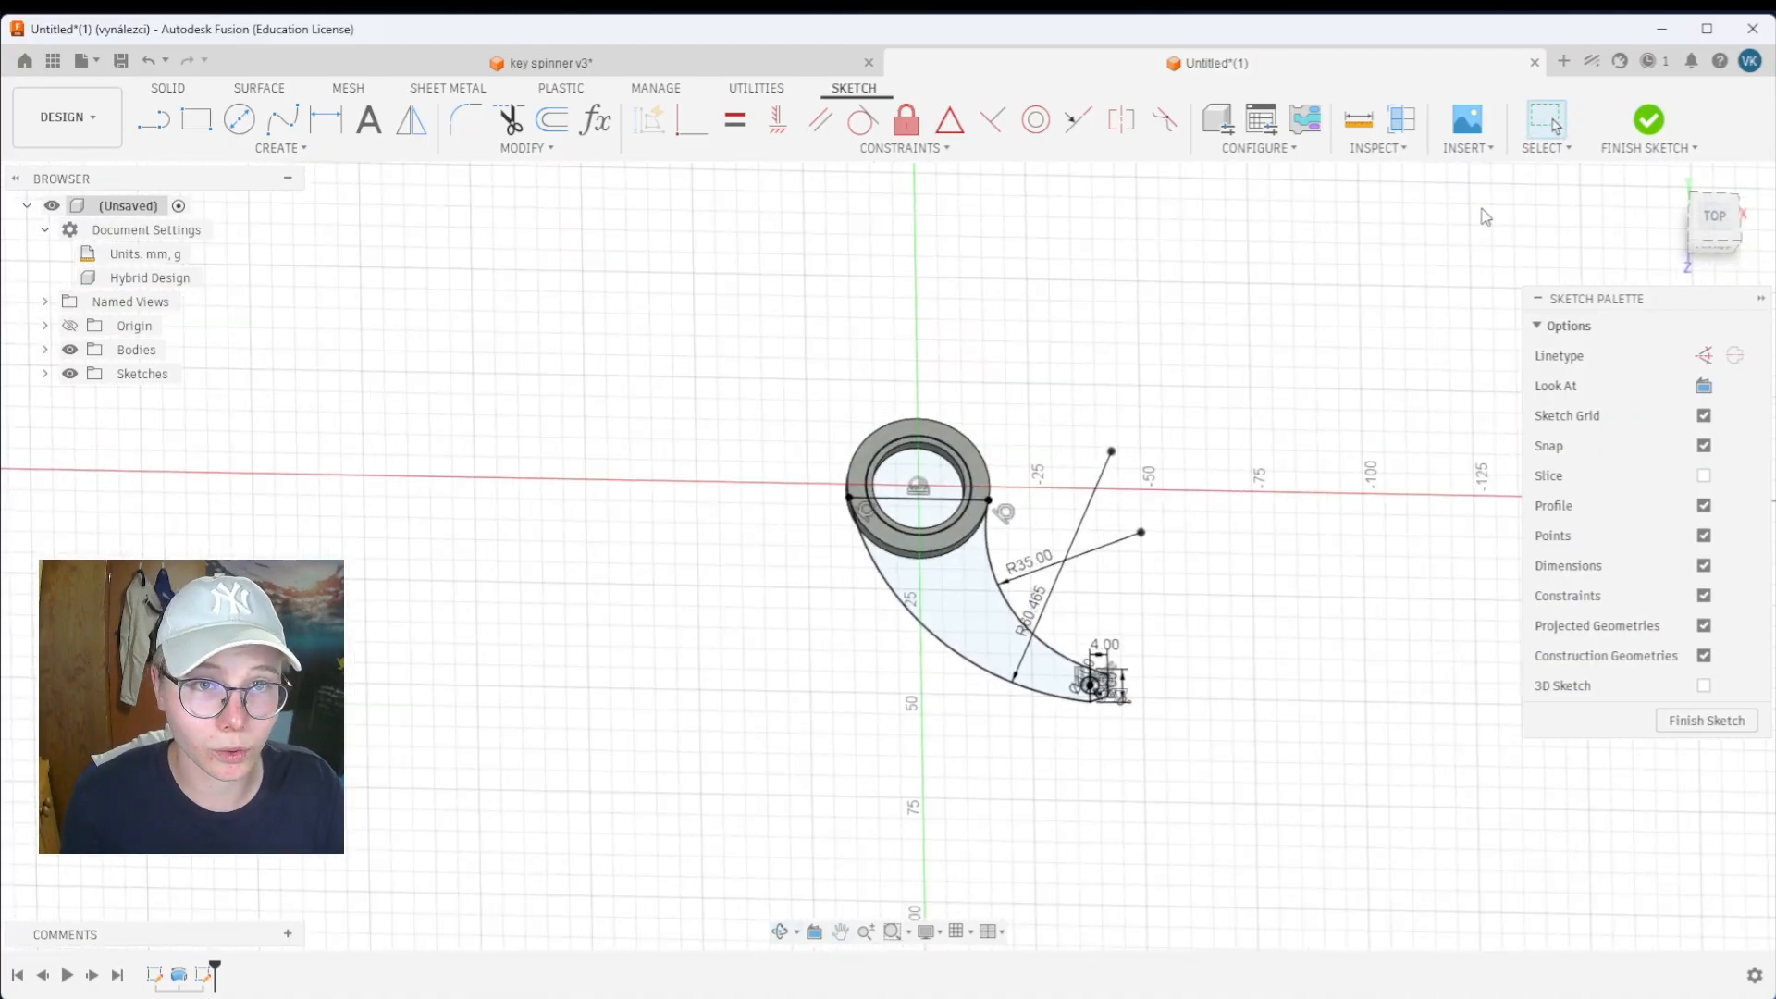
left_click(1651, 123)
scroll(1138, 520, "up", 3)
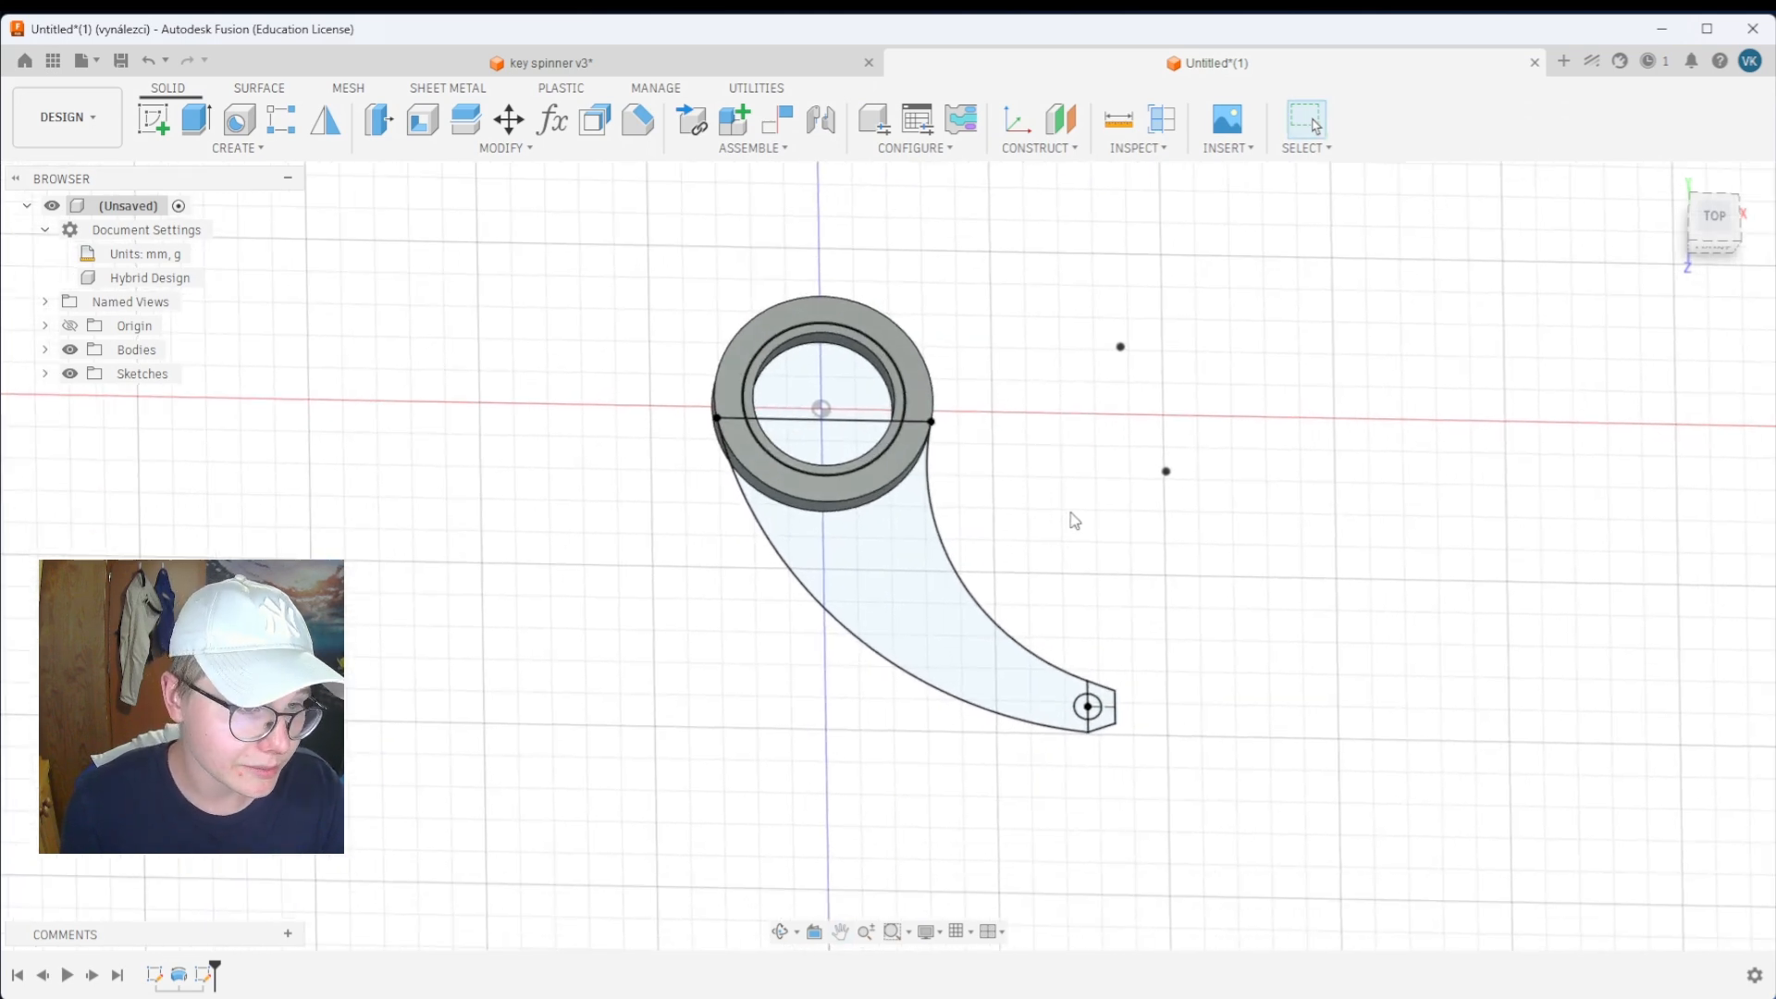
Extrude the arm and tip profiles, leaving out the hole, up to the outer ring's opposite flat face and join them to the ring
middle_click_drag(1003, 654, 1087, 488, "shift")
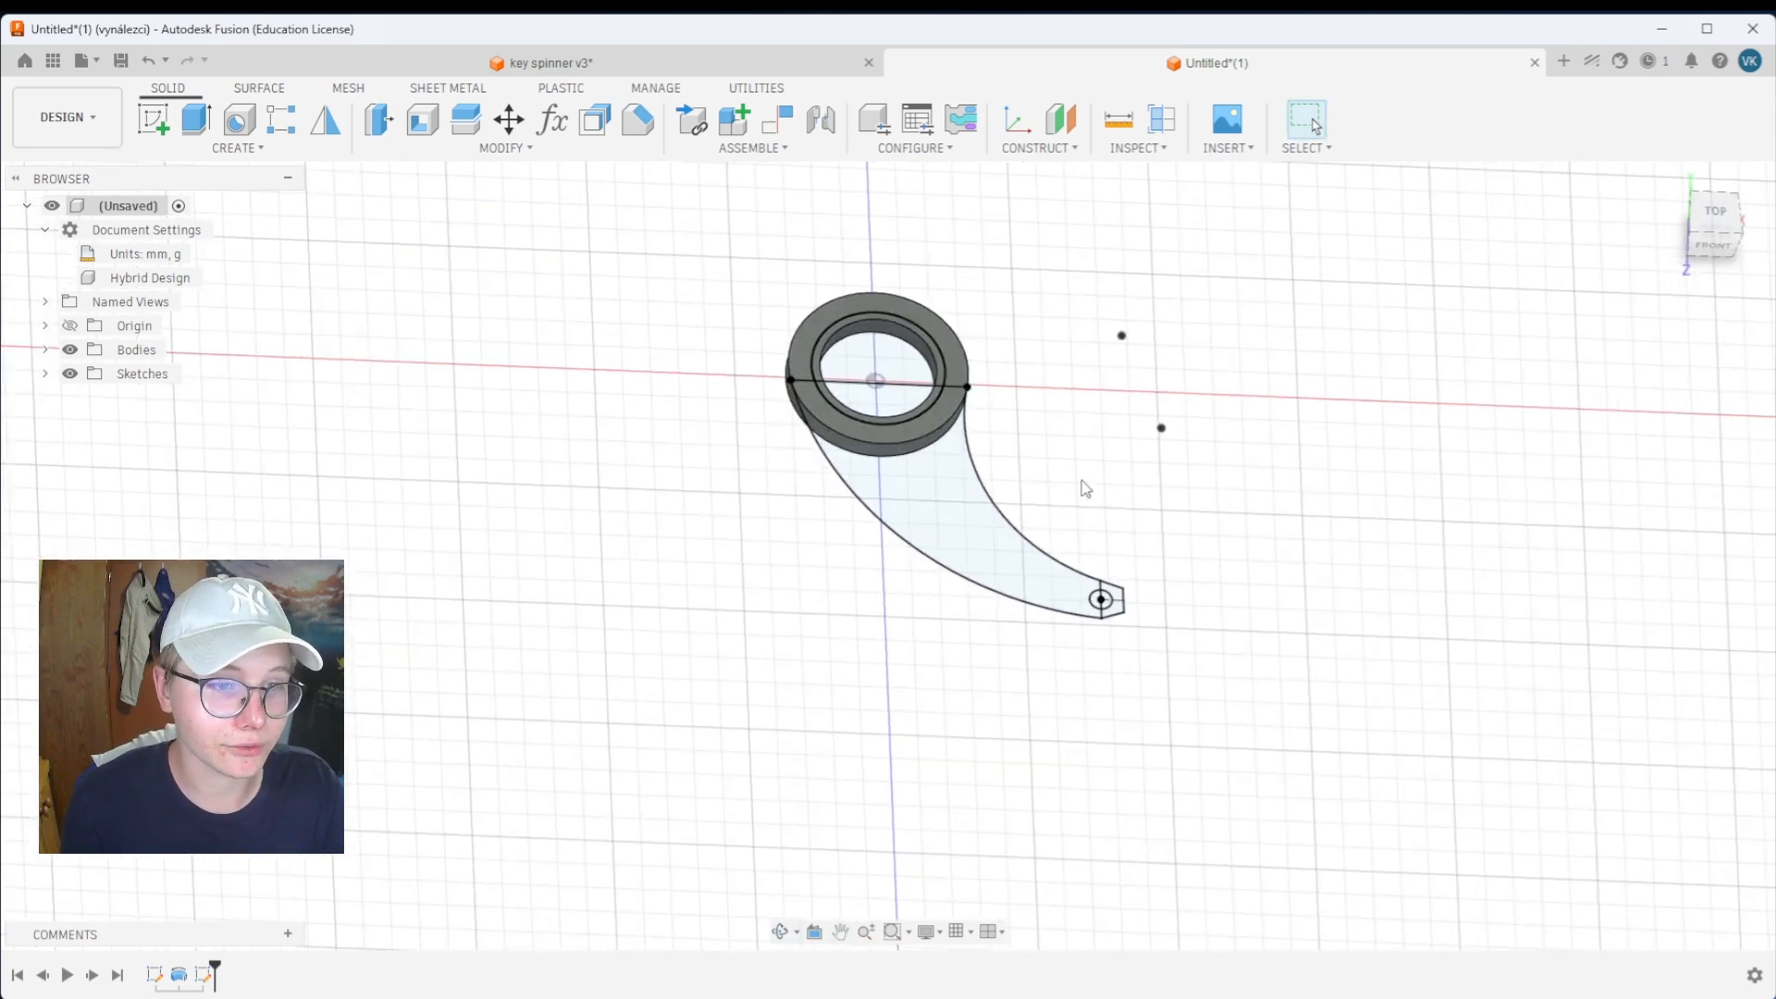
scroll(1059, 529, "up", 3)
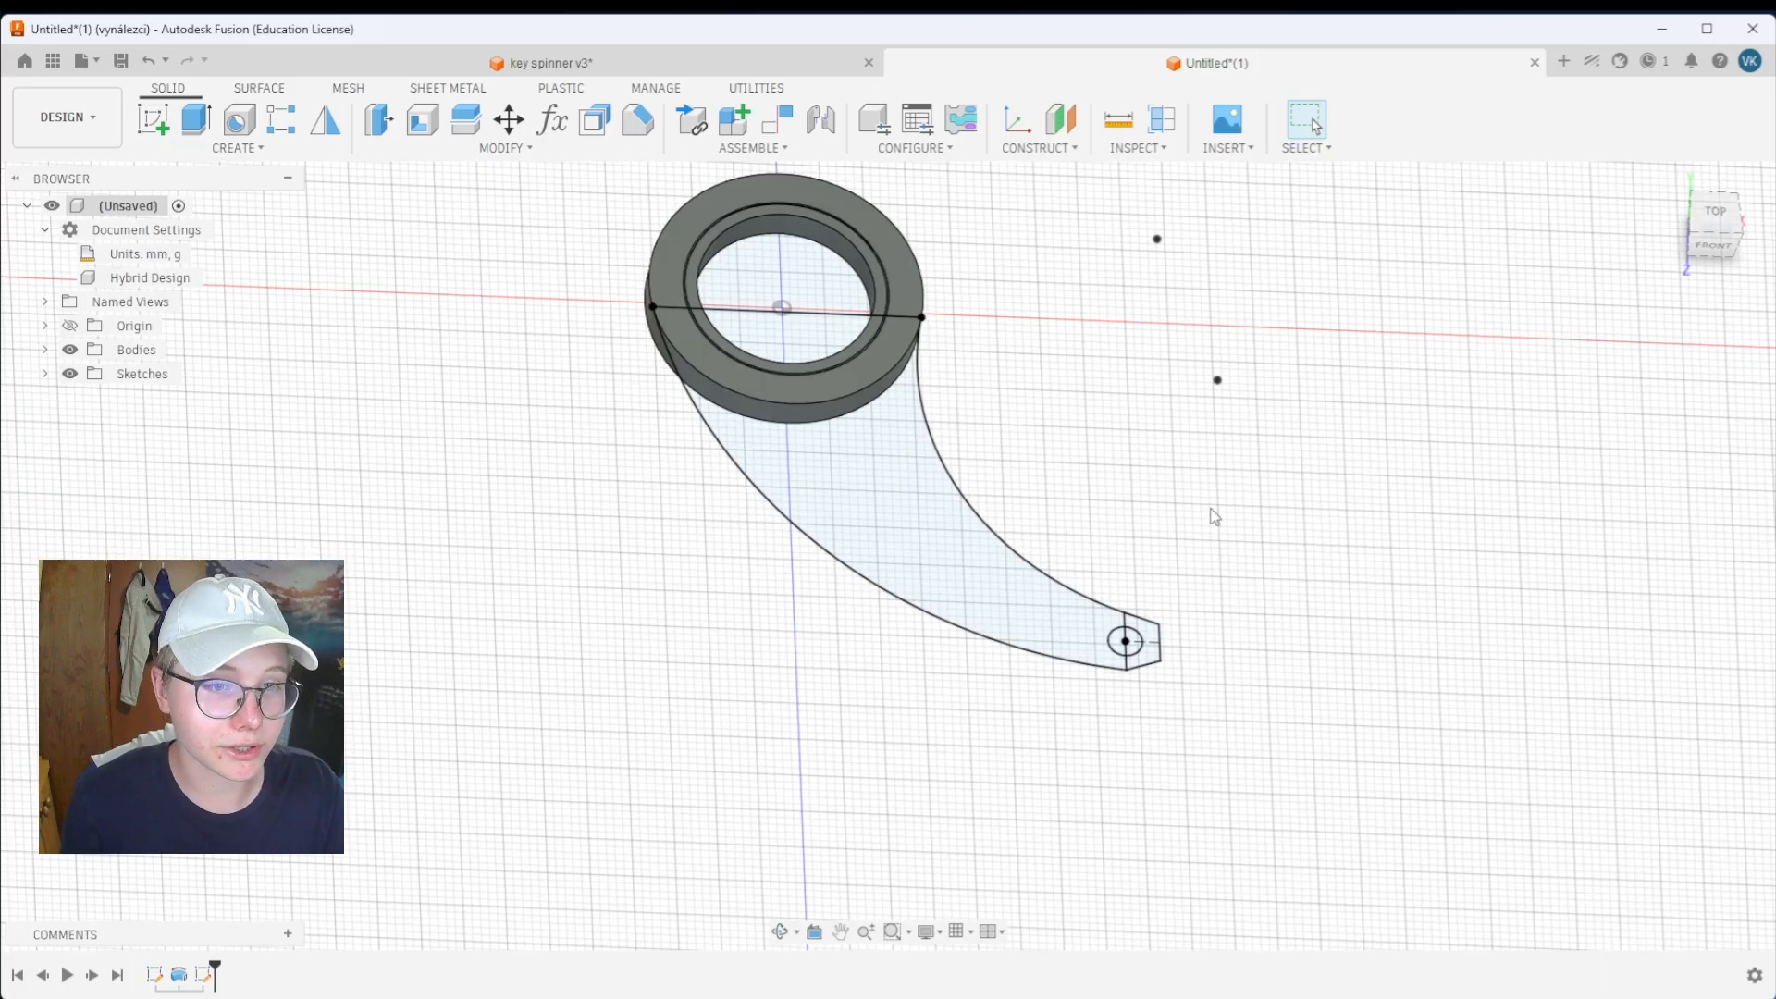
key("e")
left_click(885, 483)
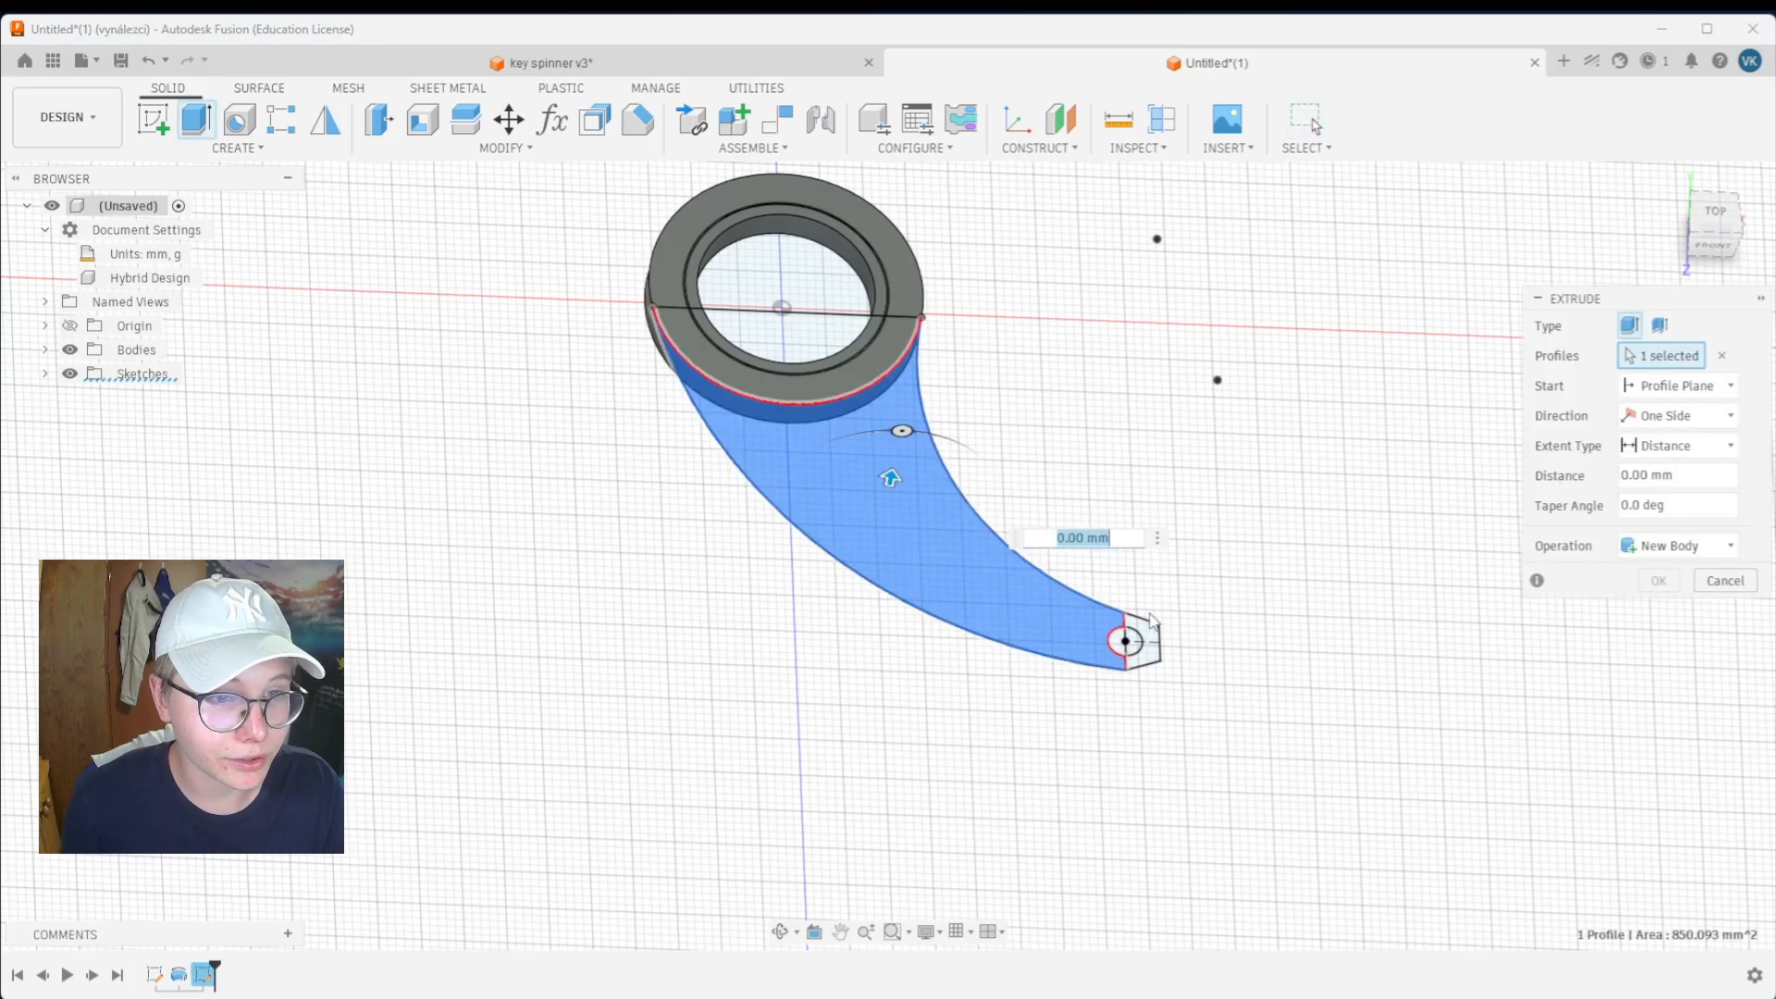
left_click(1150, 648)
scroll(905, 647, "up", 1)
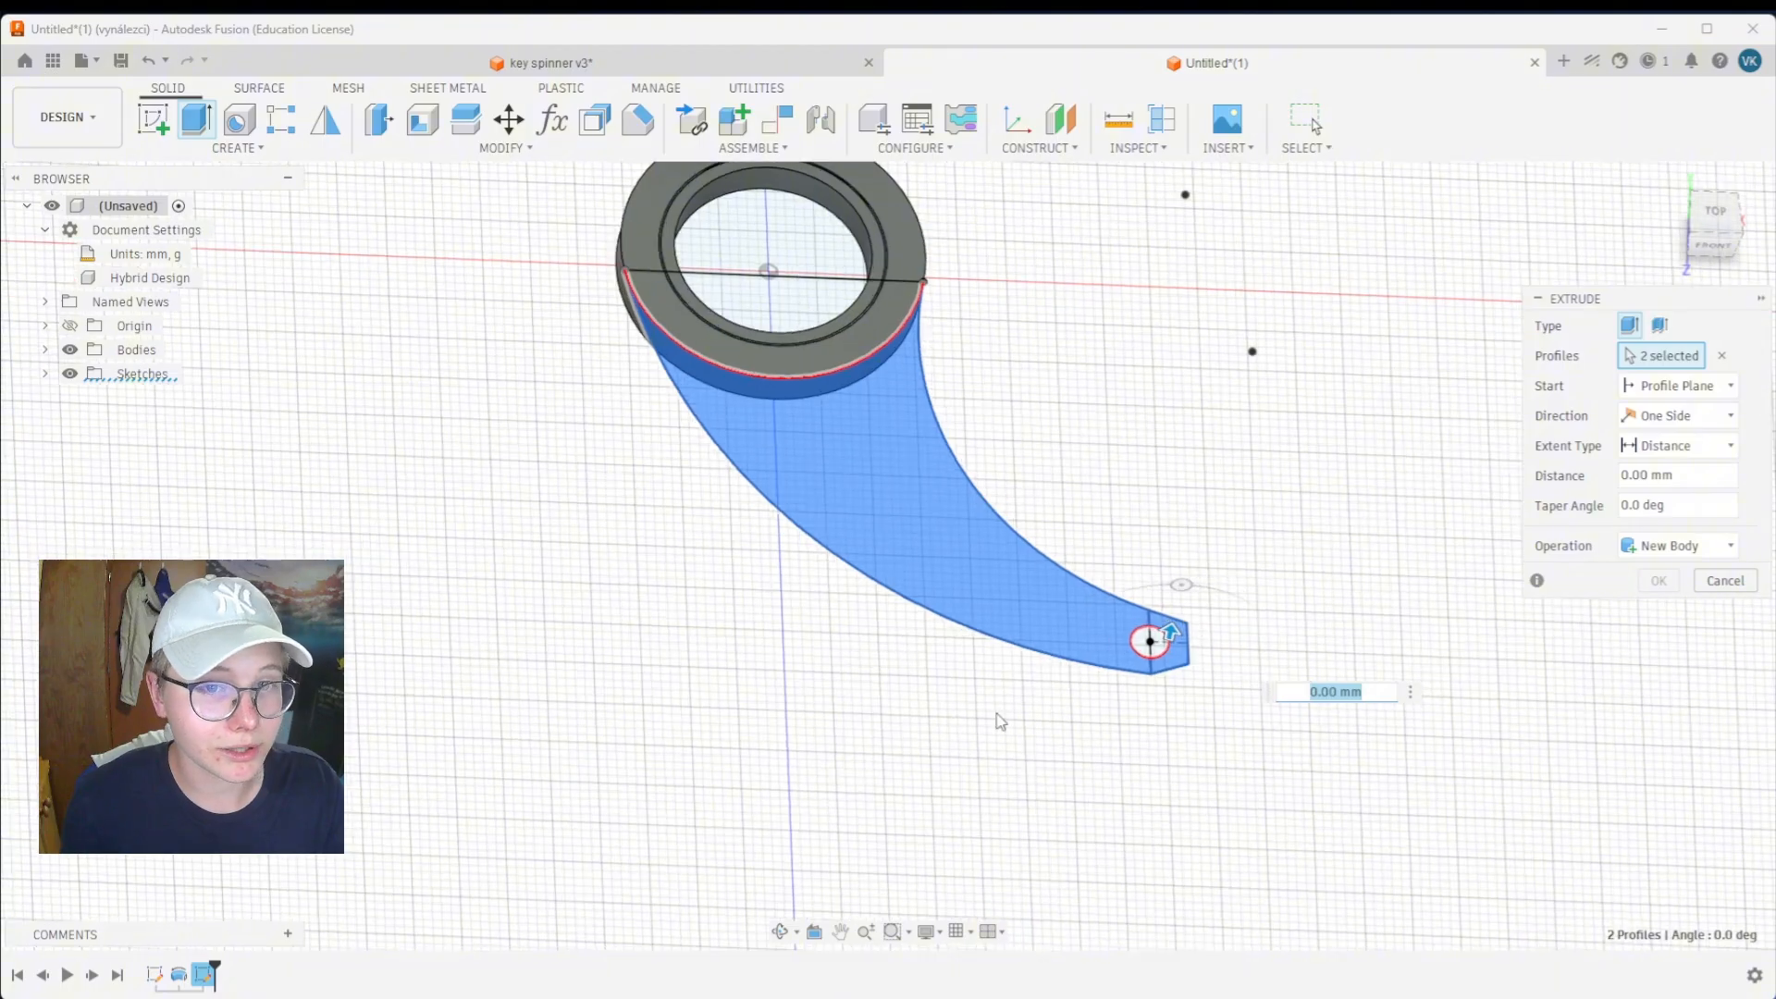
middle_click_drag(551, 426, 724, 491)
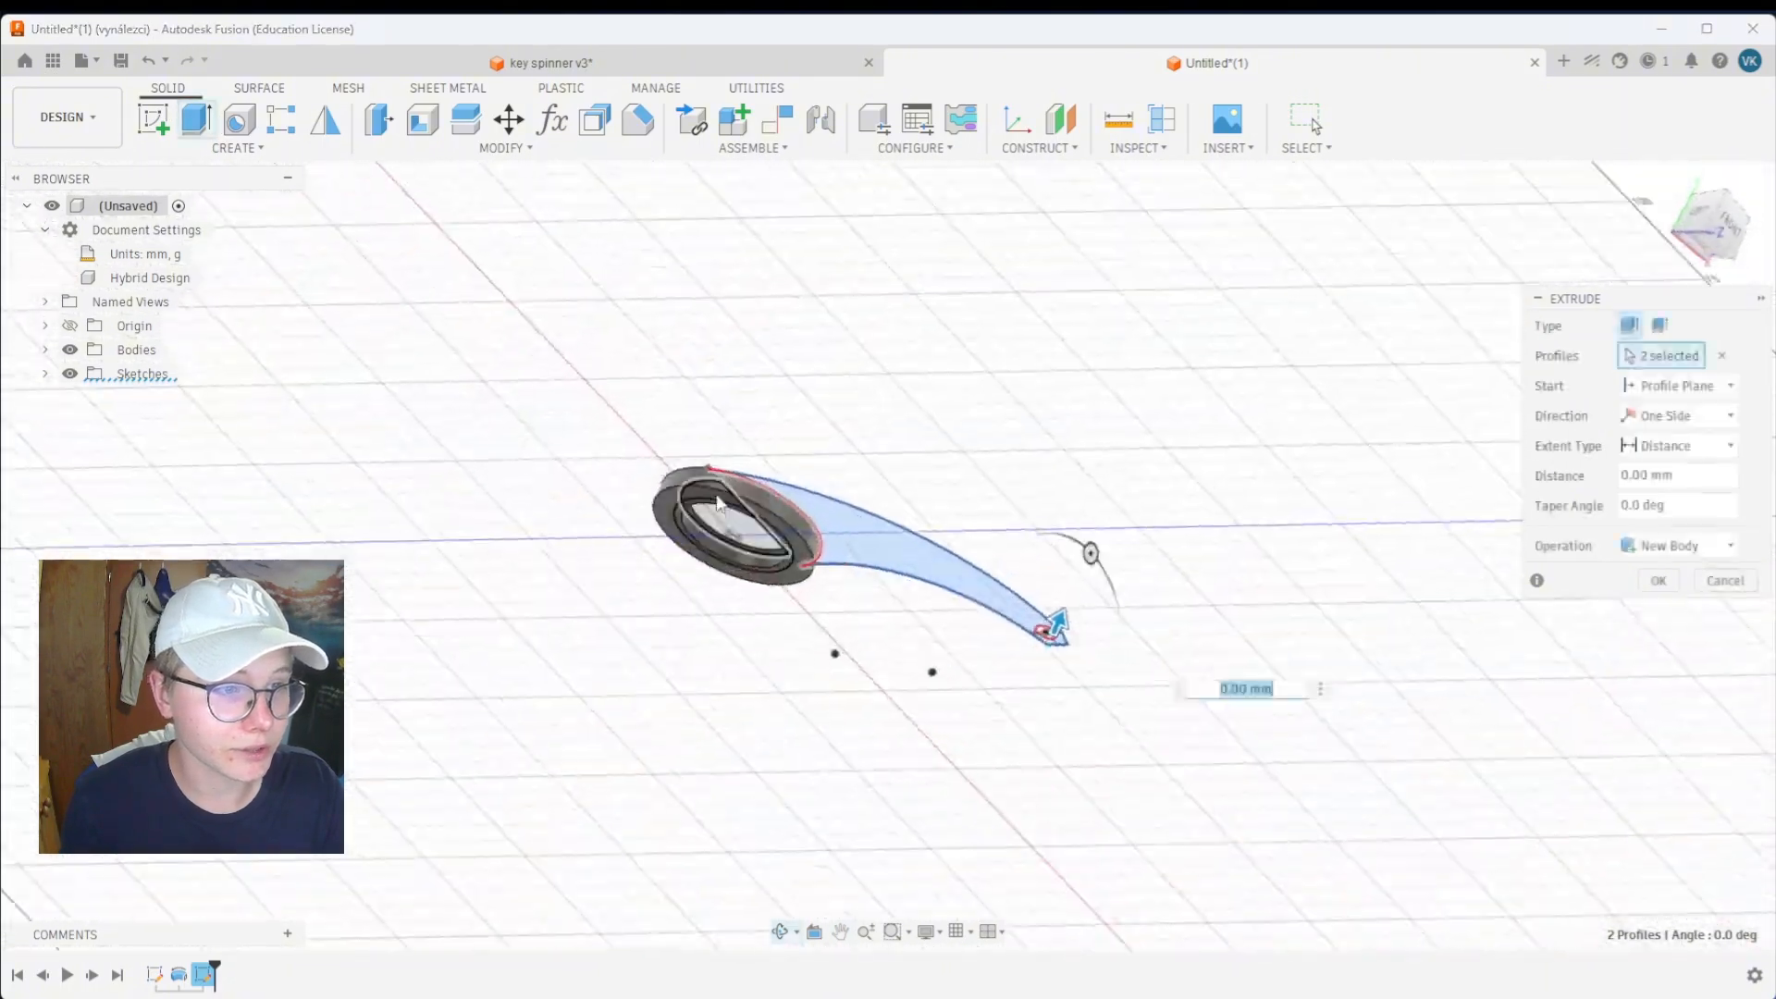
scroll(723, 490, "up", 4)
middle_click_drag(905, 590, 861, 569, "shift")
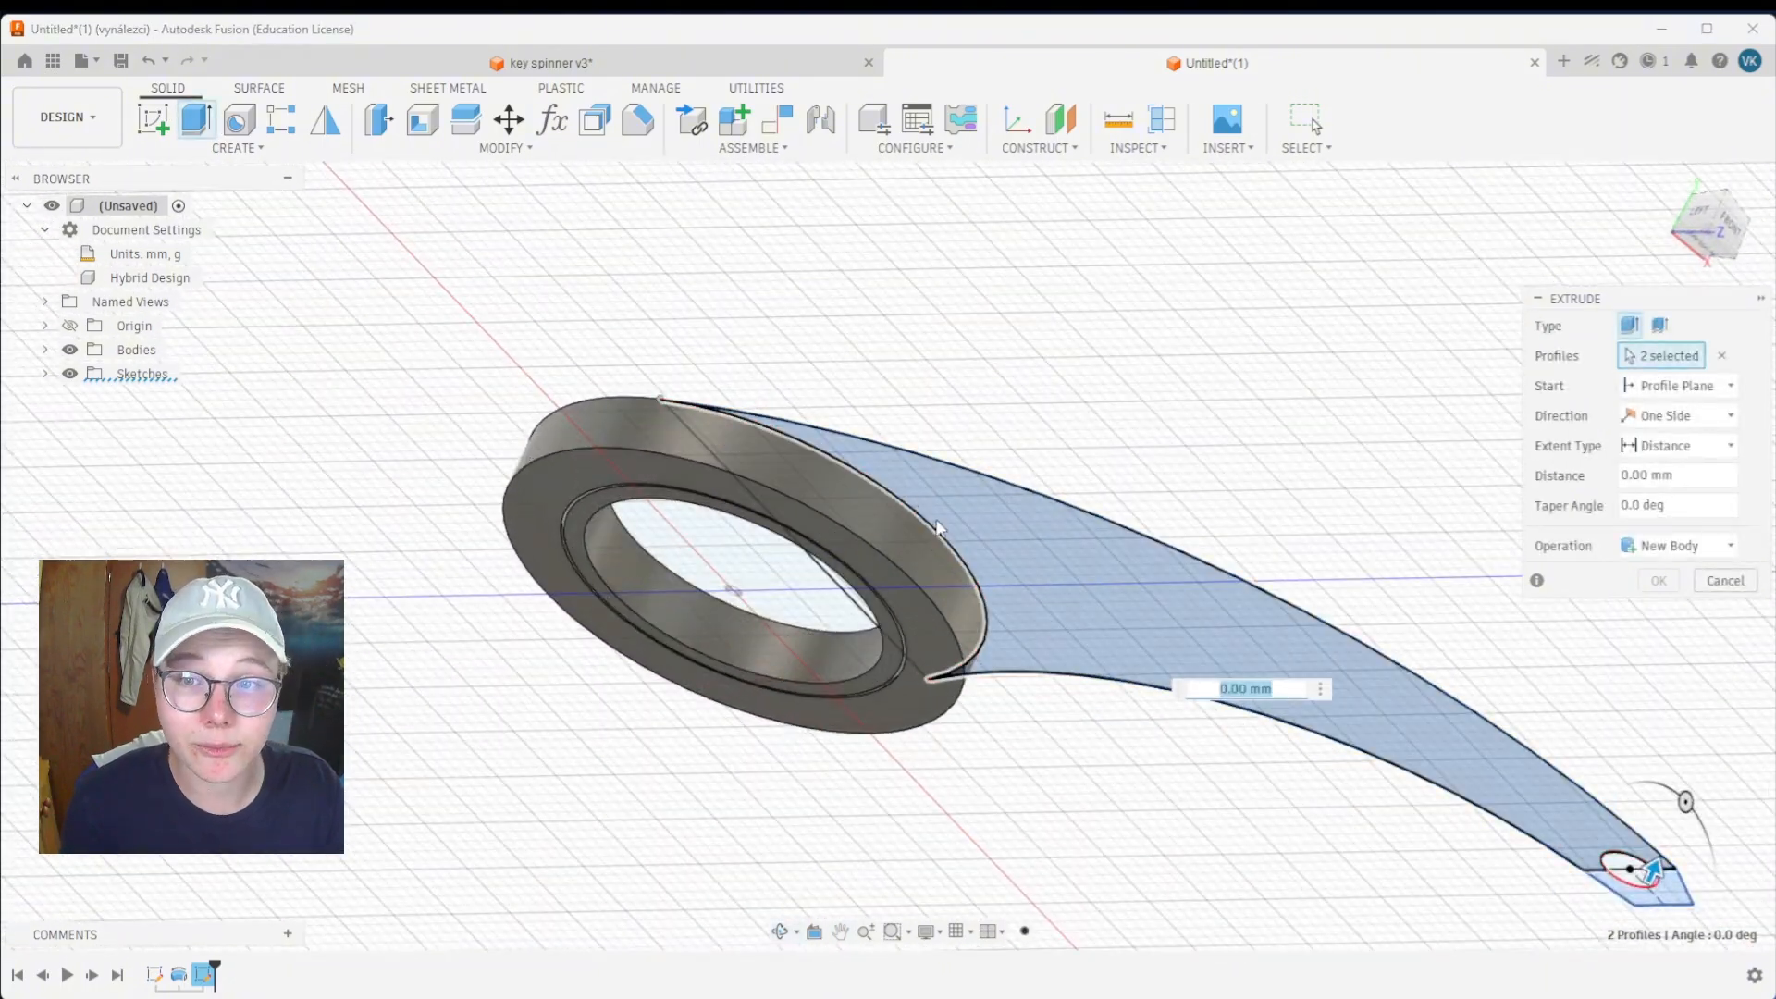
scroll(831, 548, "up", 5)
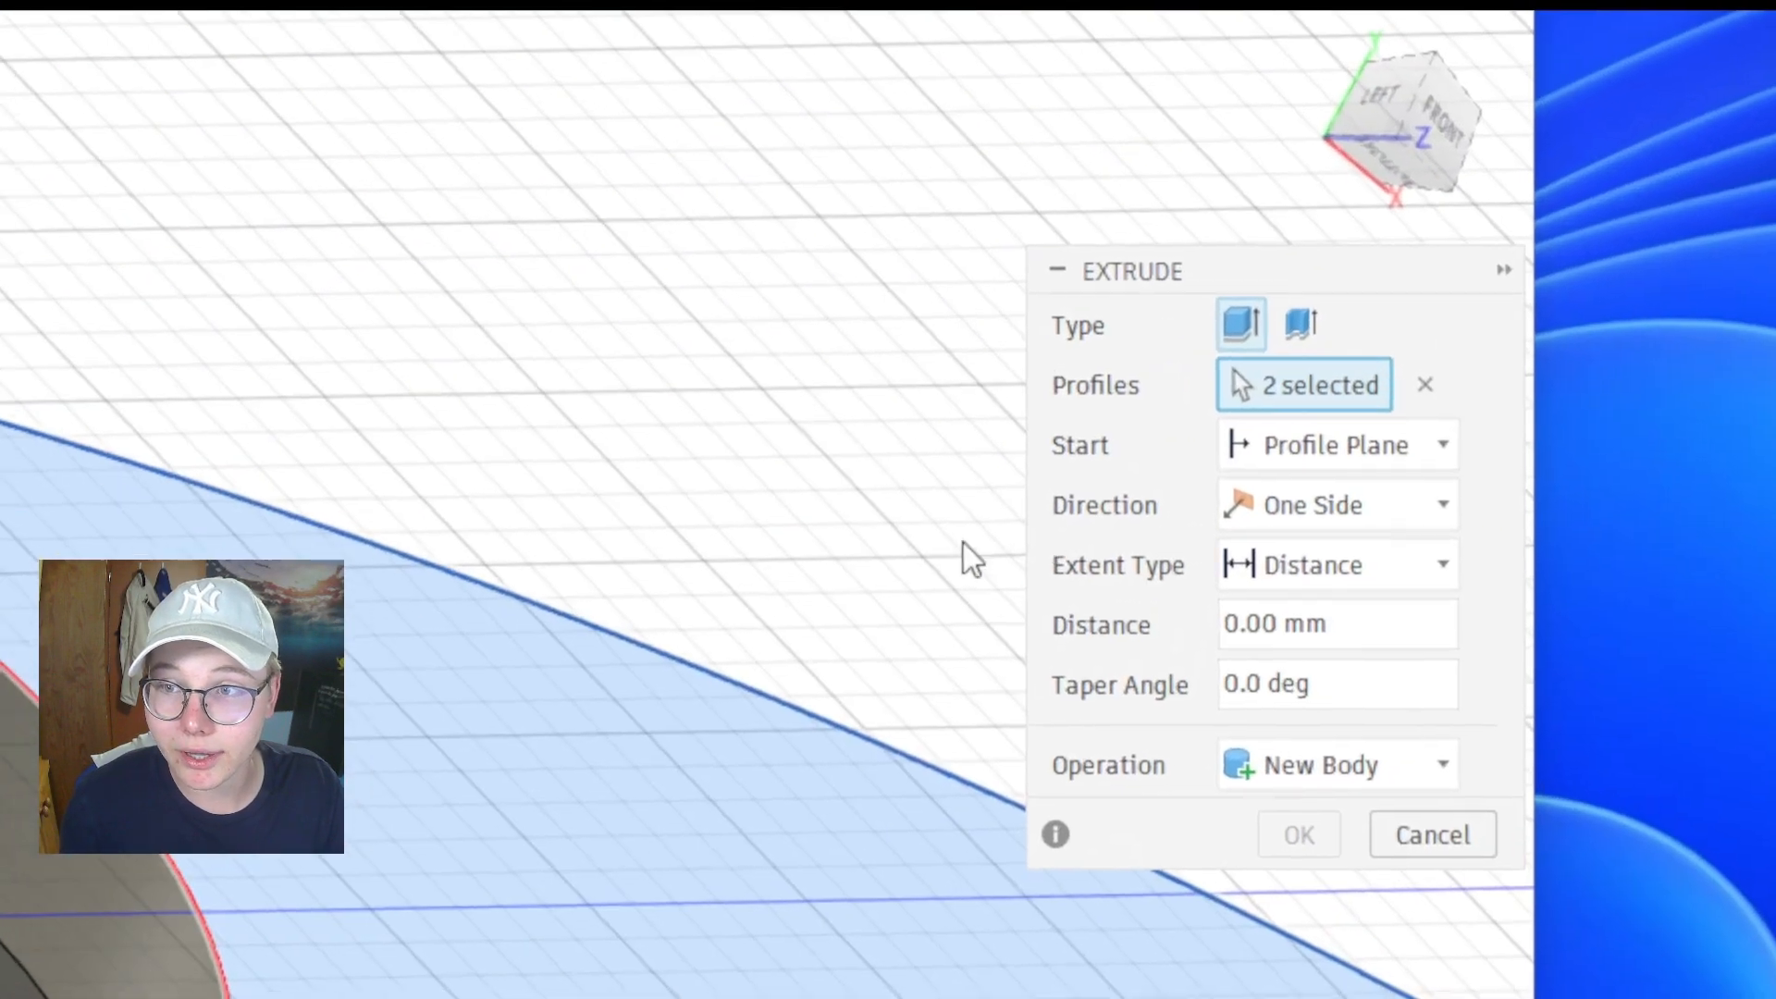
left_click(1299, 570)
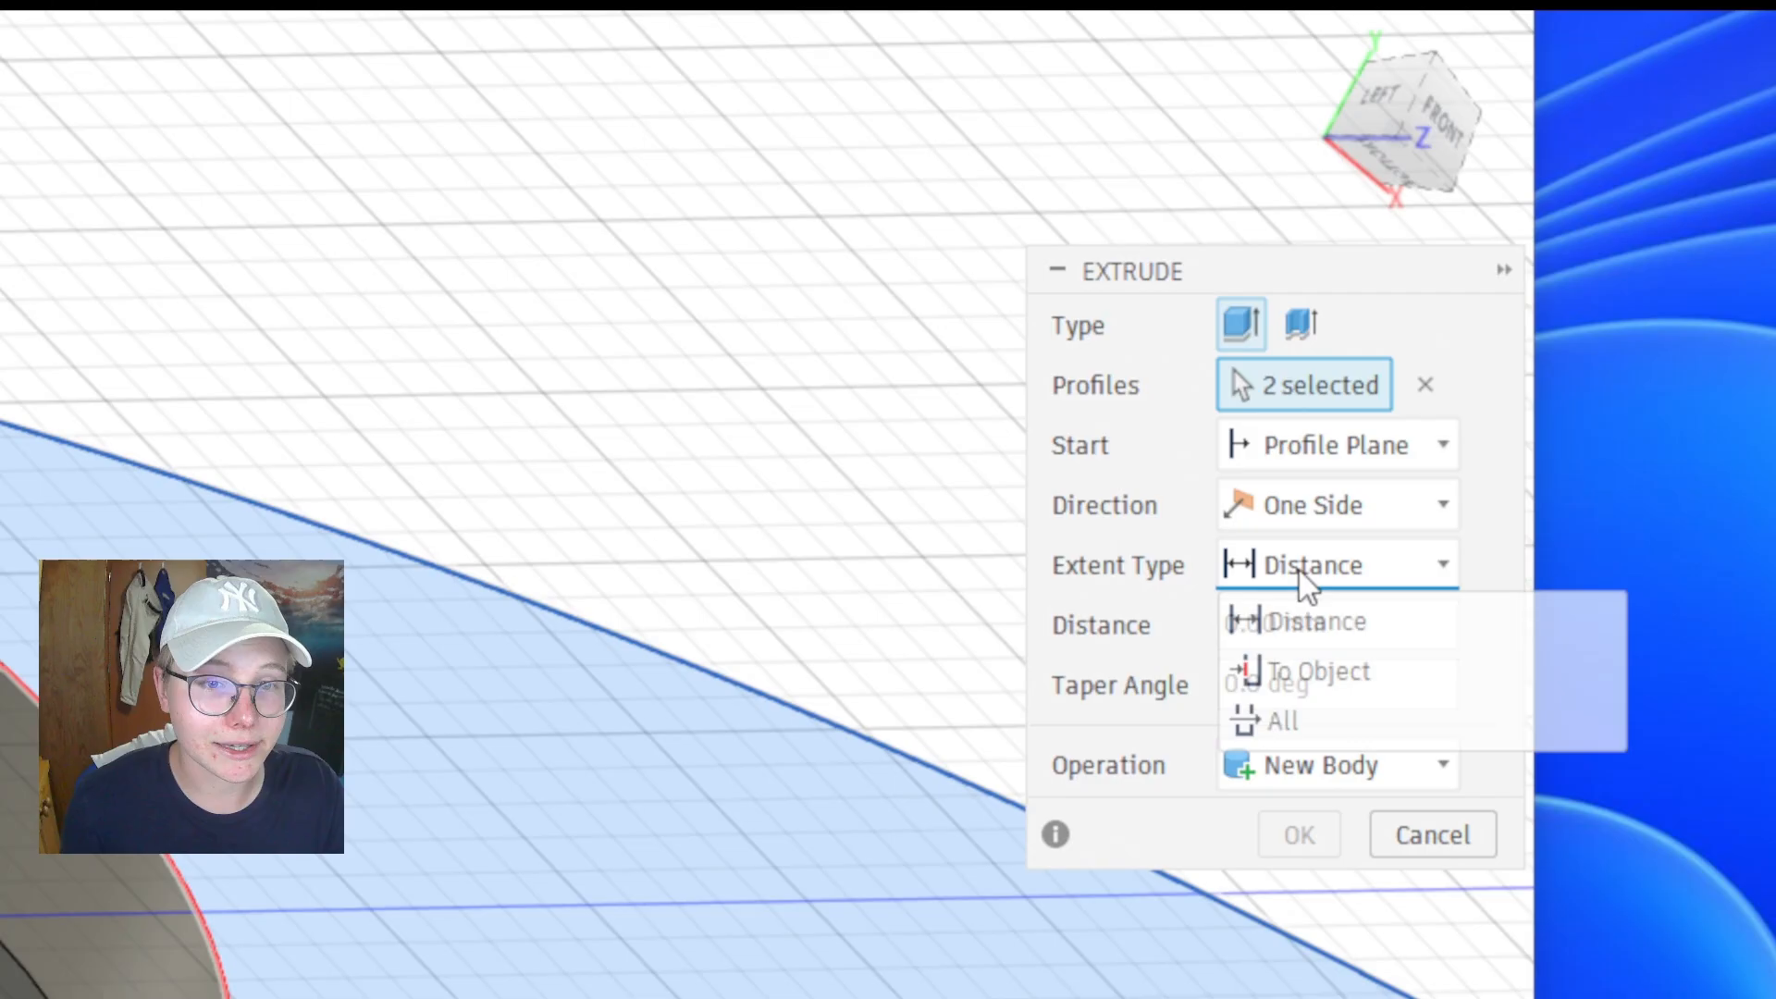
left_click(1307, 666)
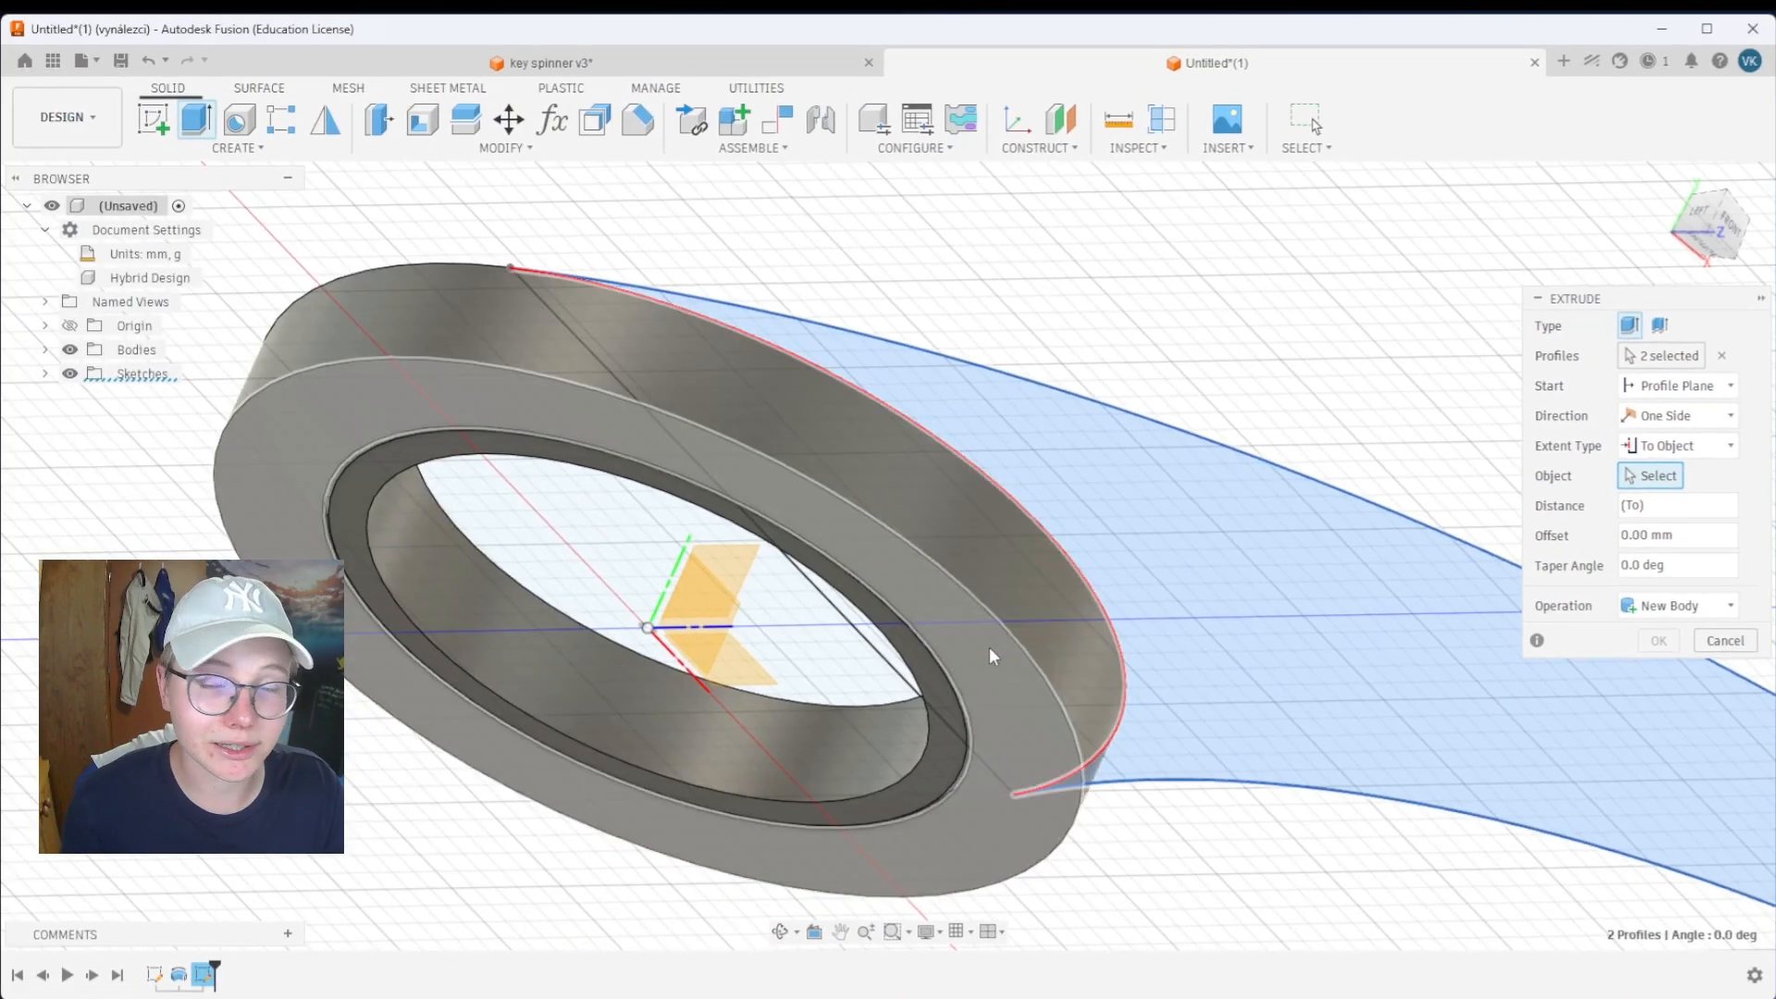
left_click(937, 672)
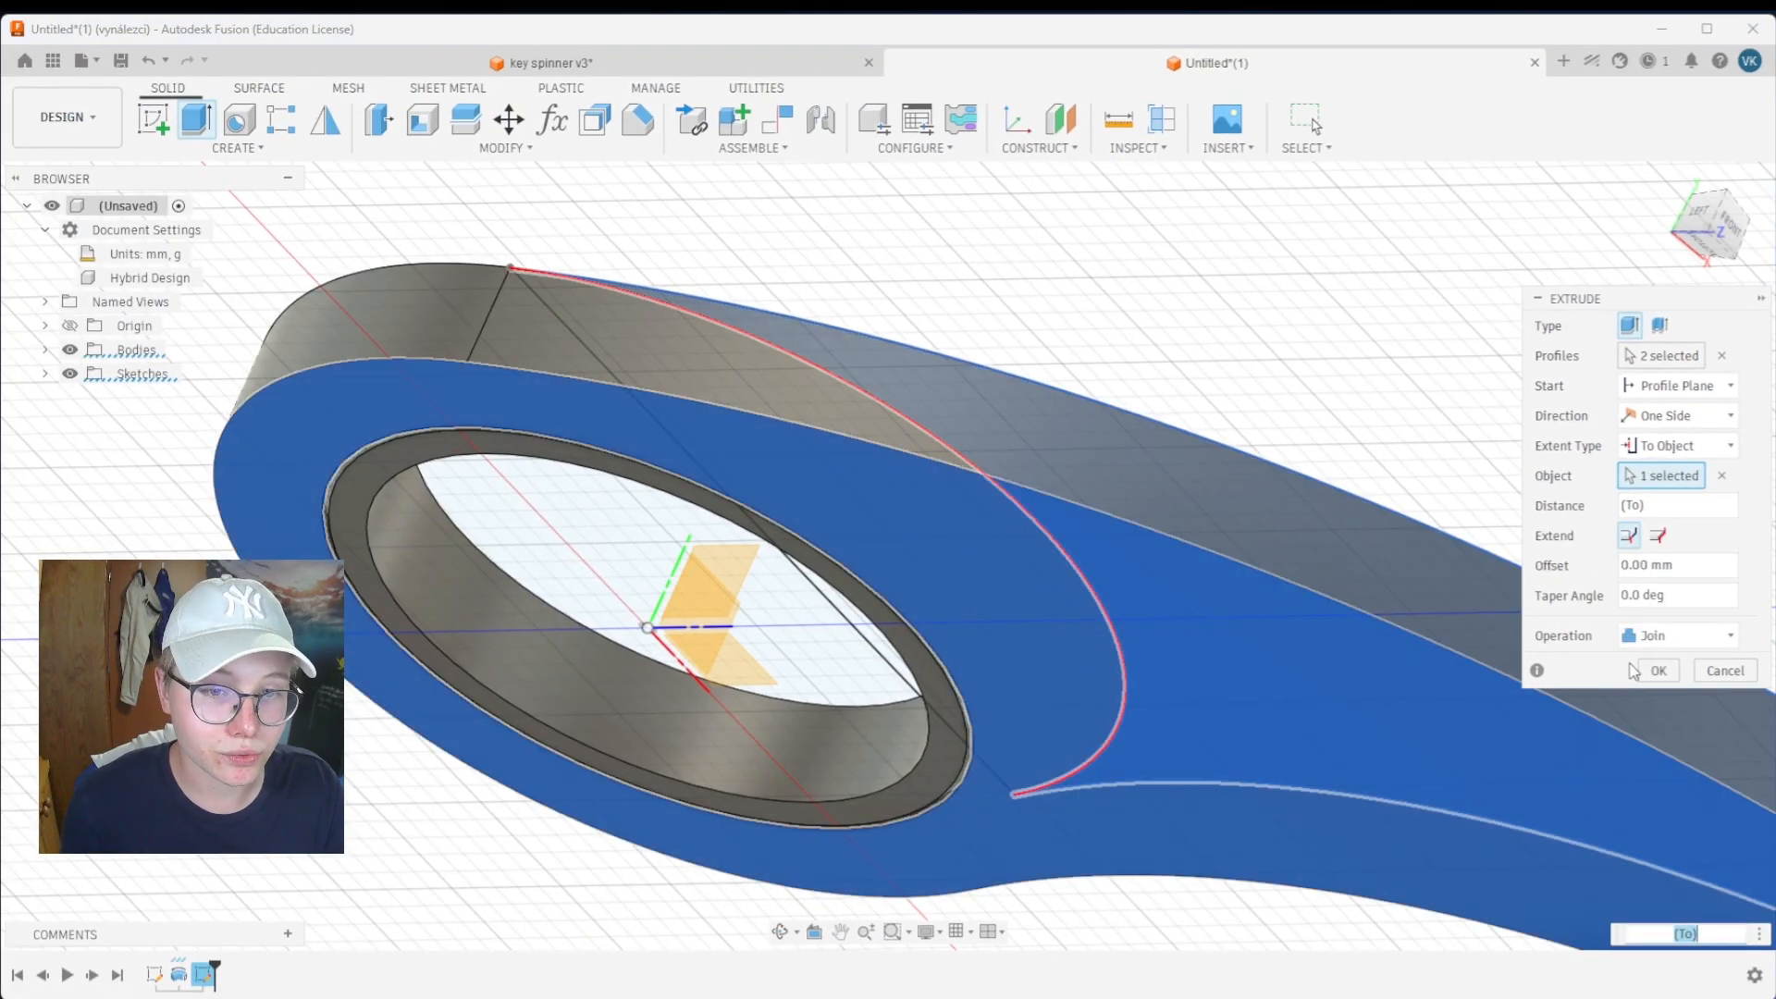
left_click(1651, 671)
Examine the extruded arm from several angles, checking its junction with the ring and the holed tip
middle_click_drag(1423, 440, 1399, 562, "shift")
scroll(1400, 562, "down", 3)
middle_click_drag(1471, 404, 1231, 534)
scroll(1348, 380, "down", 2)
middle_click_drag(1341, 380, 1236, 461, "shift")
scroll(1250, 605, "up", 3)
scroll(1249, 599, "up", 4)
scroll(1263, 594, "down", 1)
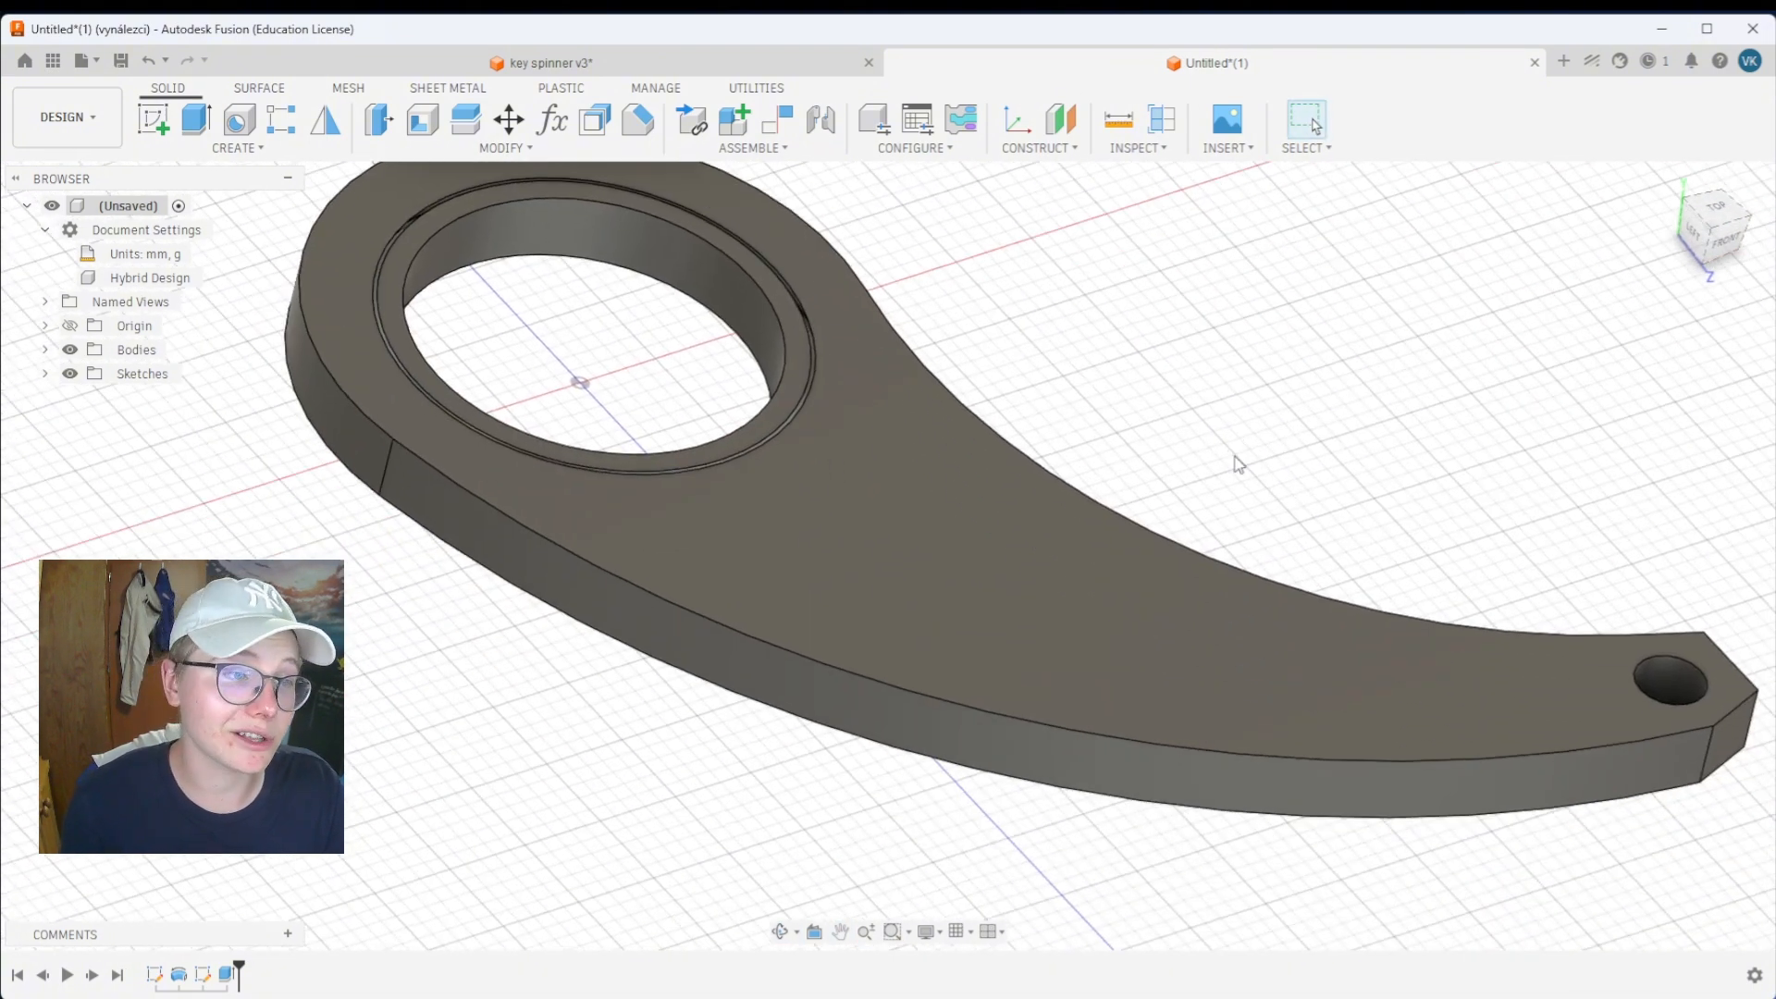
scroll(1268, 464, "down", 5)
scroll(1354, 445, "down", 1)
middle_click_drag(1354, 445, 1185, 511)
scroll(1191, 523, "up", 3)
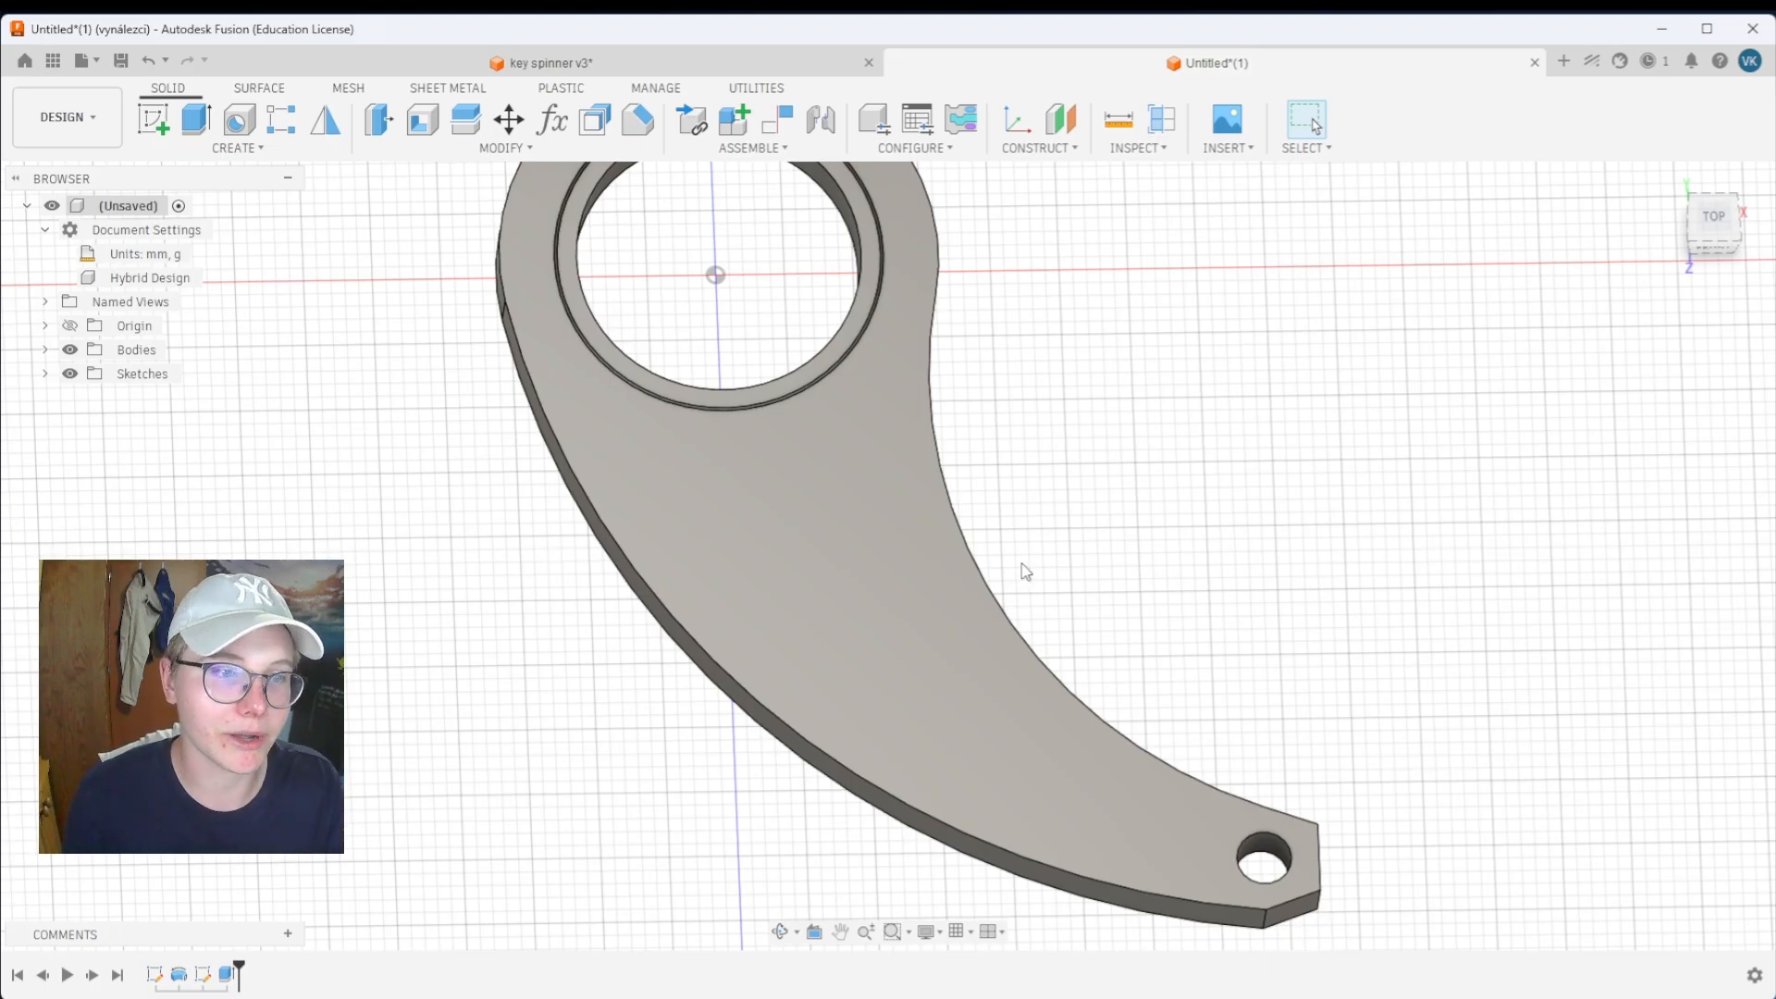
Chamfer the outer perimeter edges of the ring, arm and tip on both faces with an equal distance of 1 mm
middle_click_drag(1025, 572, 853, 727, "shift")
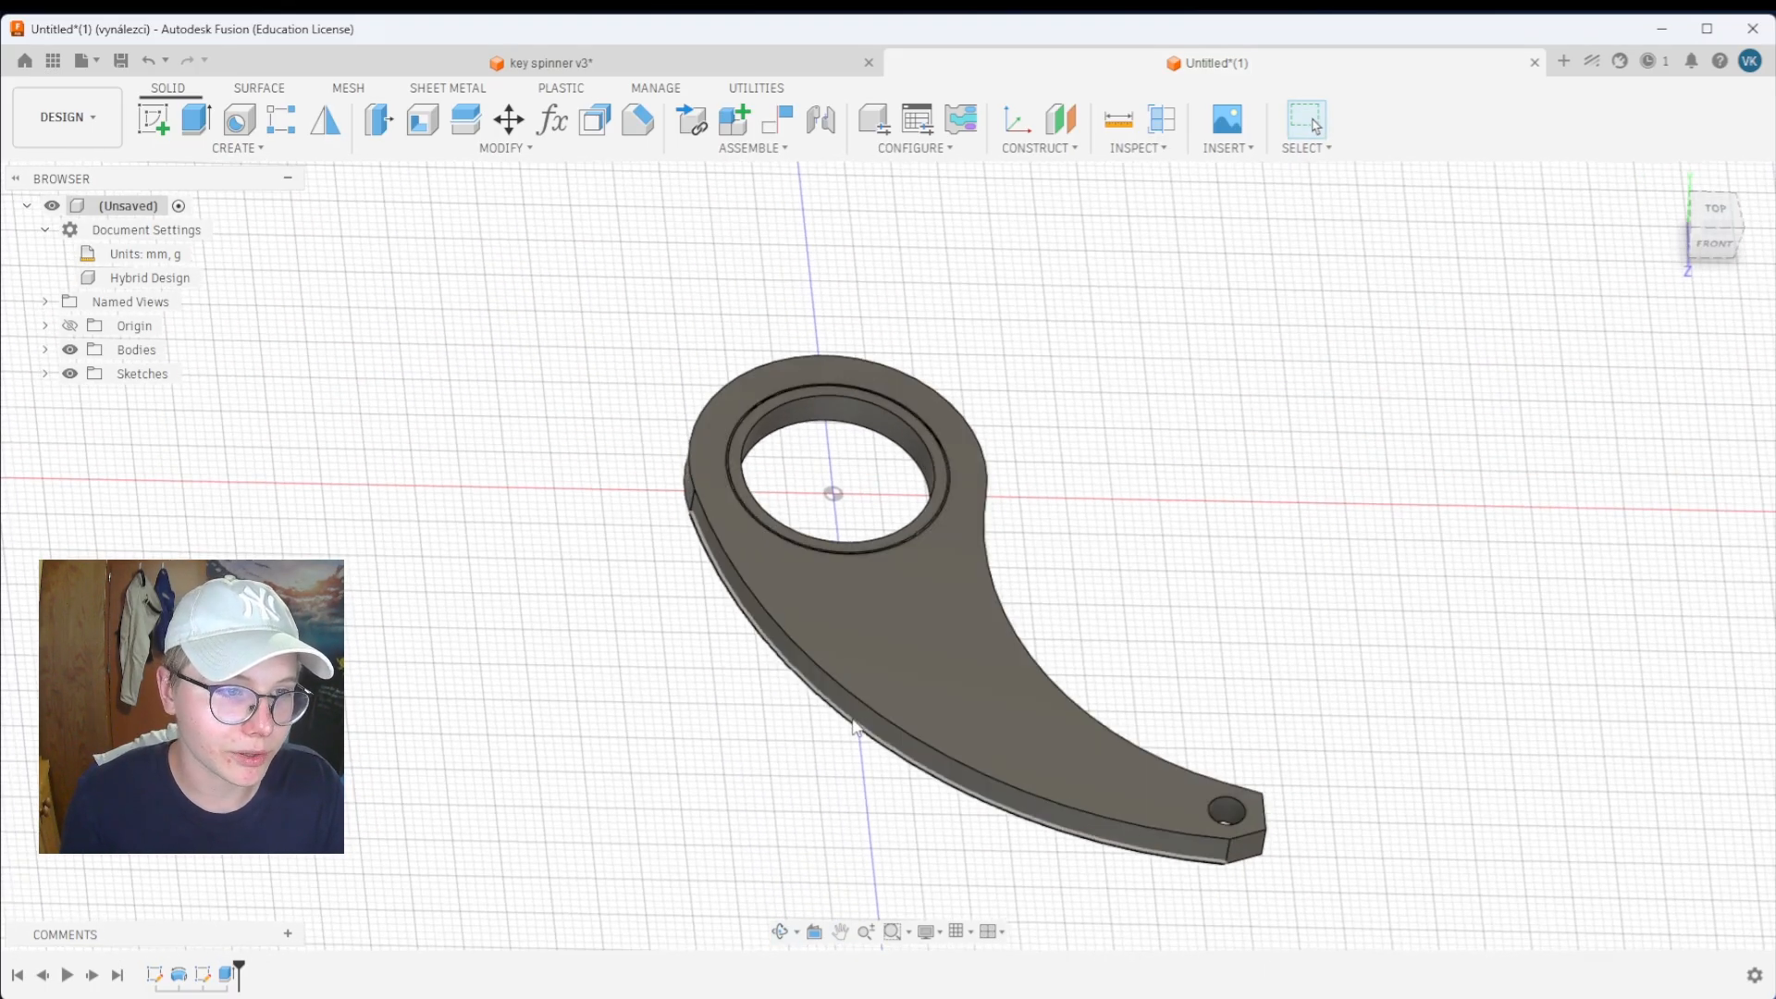
scroll(853, 727, "up", 2)
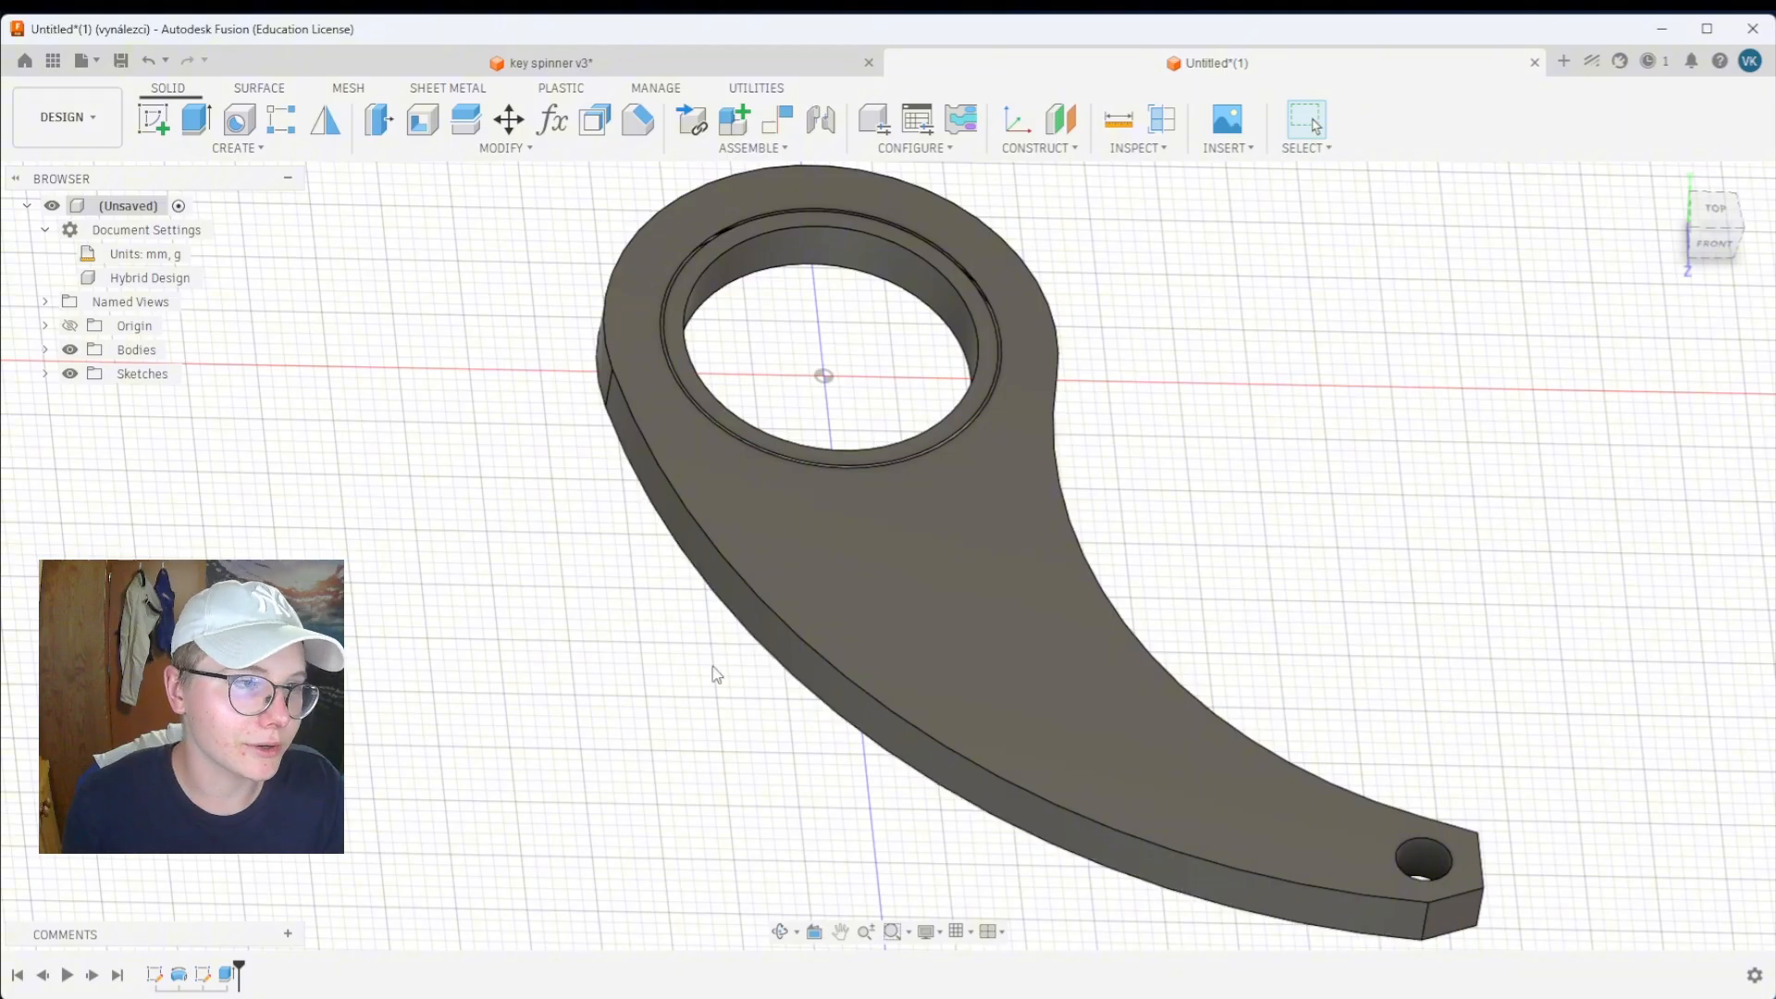
left_click(655, 152)
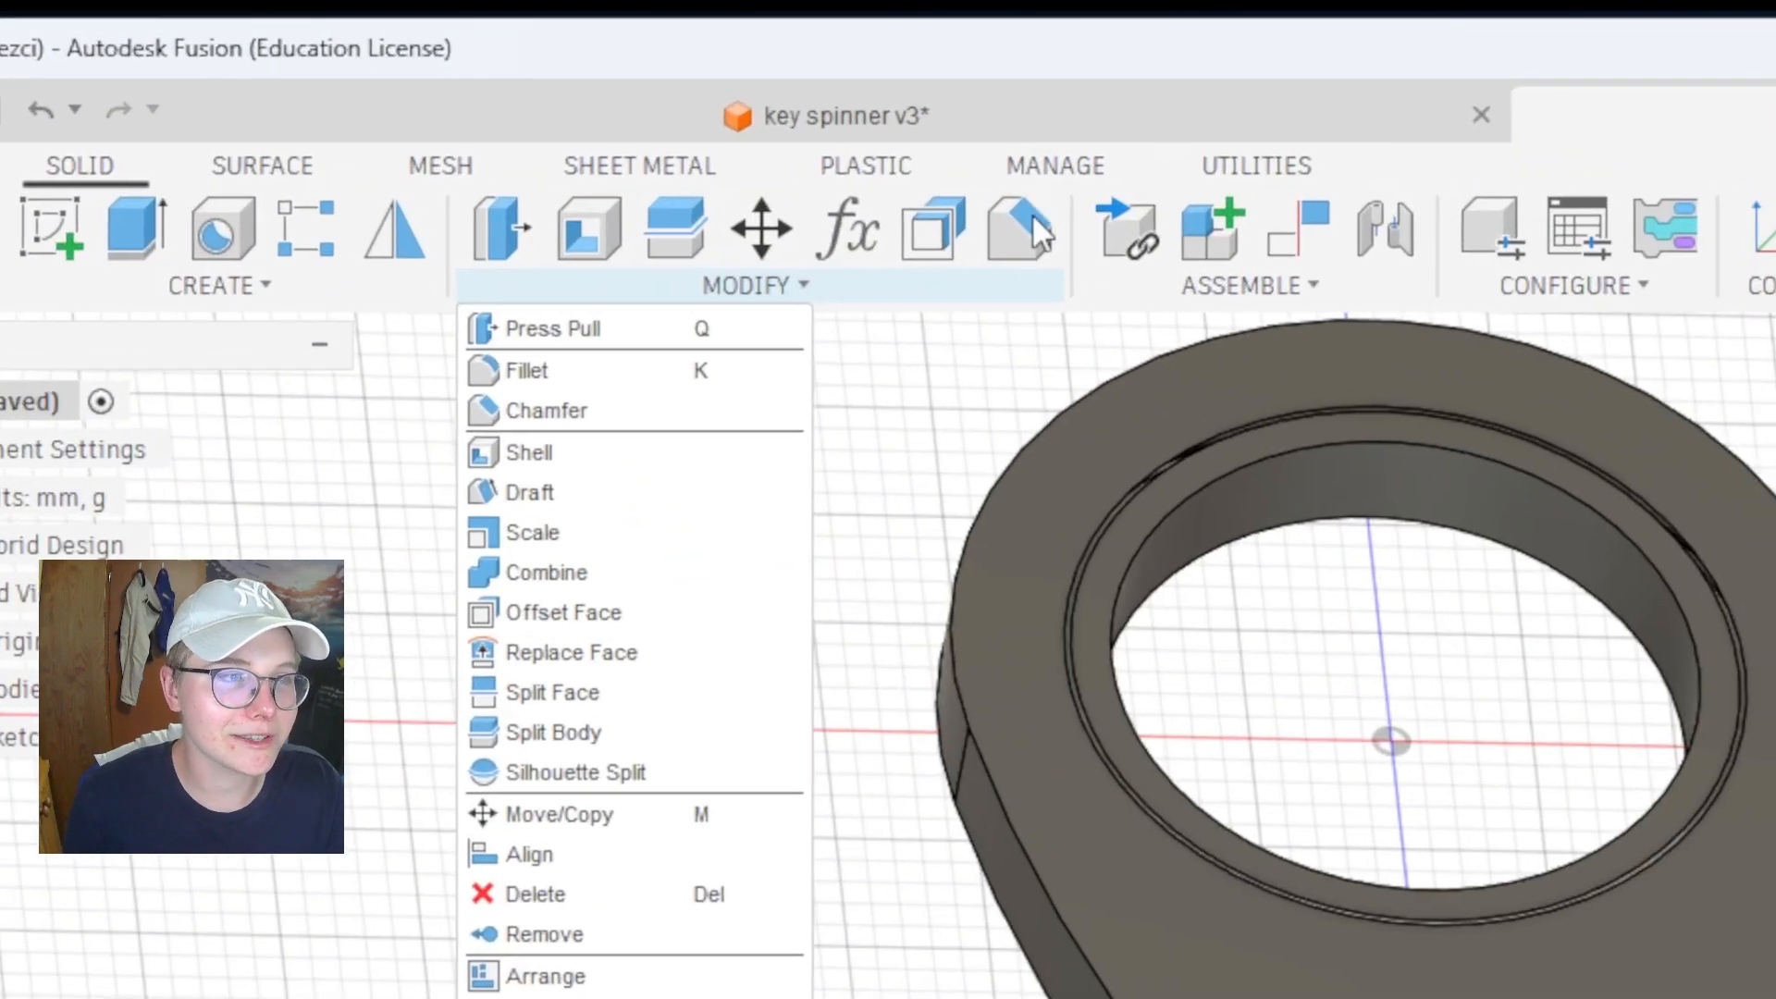
left_click(1023, 220)
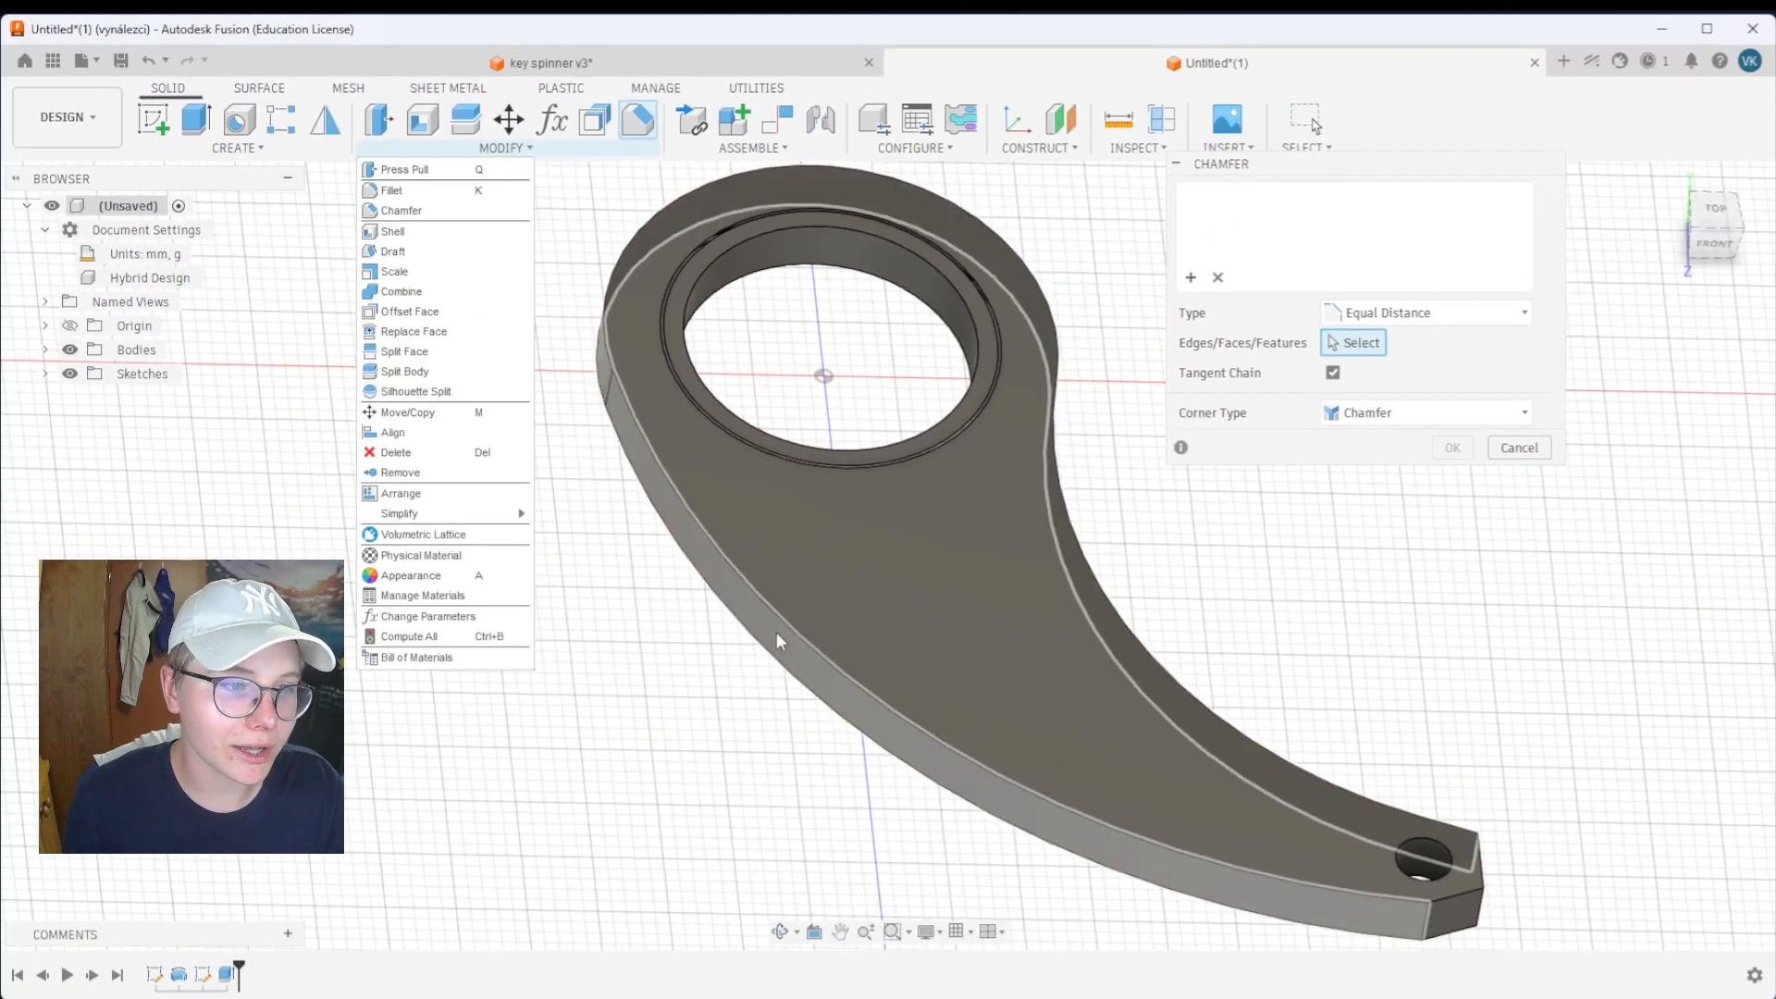
left_click(776, 631)
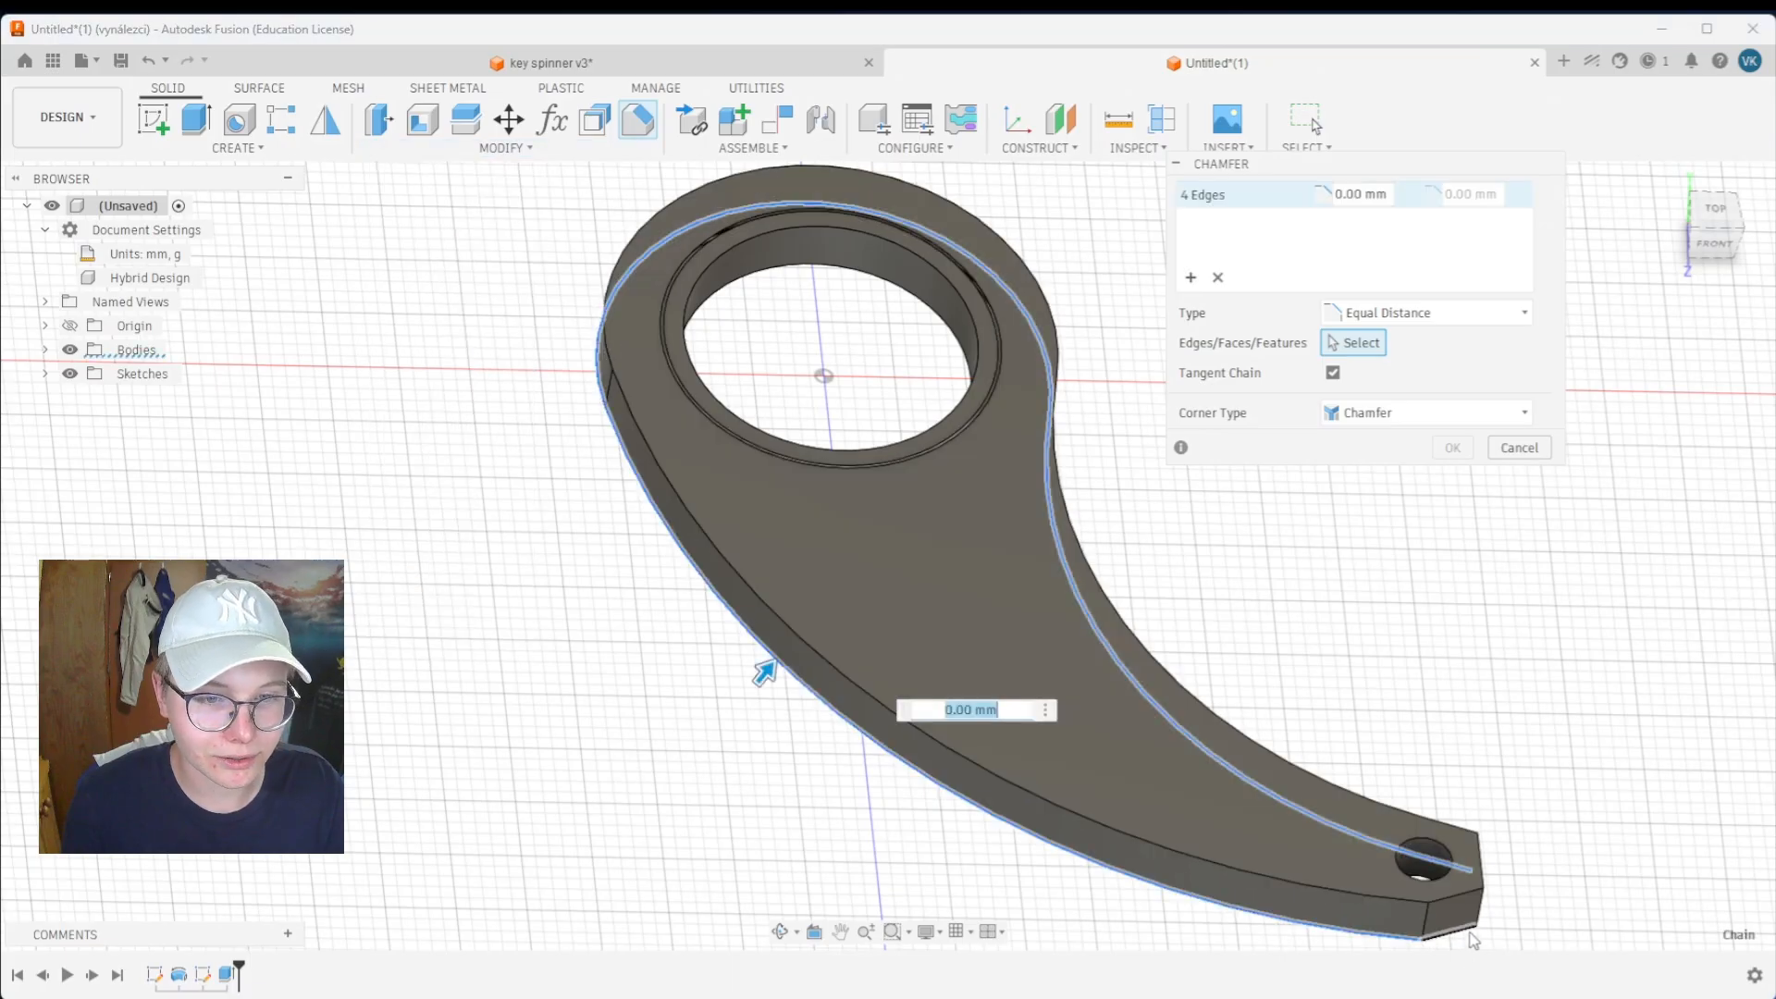
left_click(1468, 931)
scroll(1507, 894, "down", 1)
middle_click_drag(1510, 902, 1298, 877, "shift")
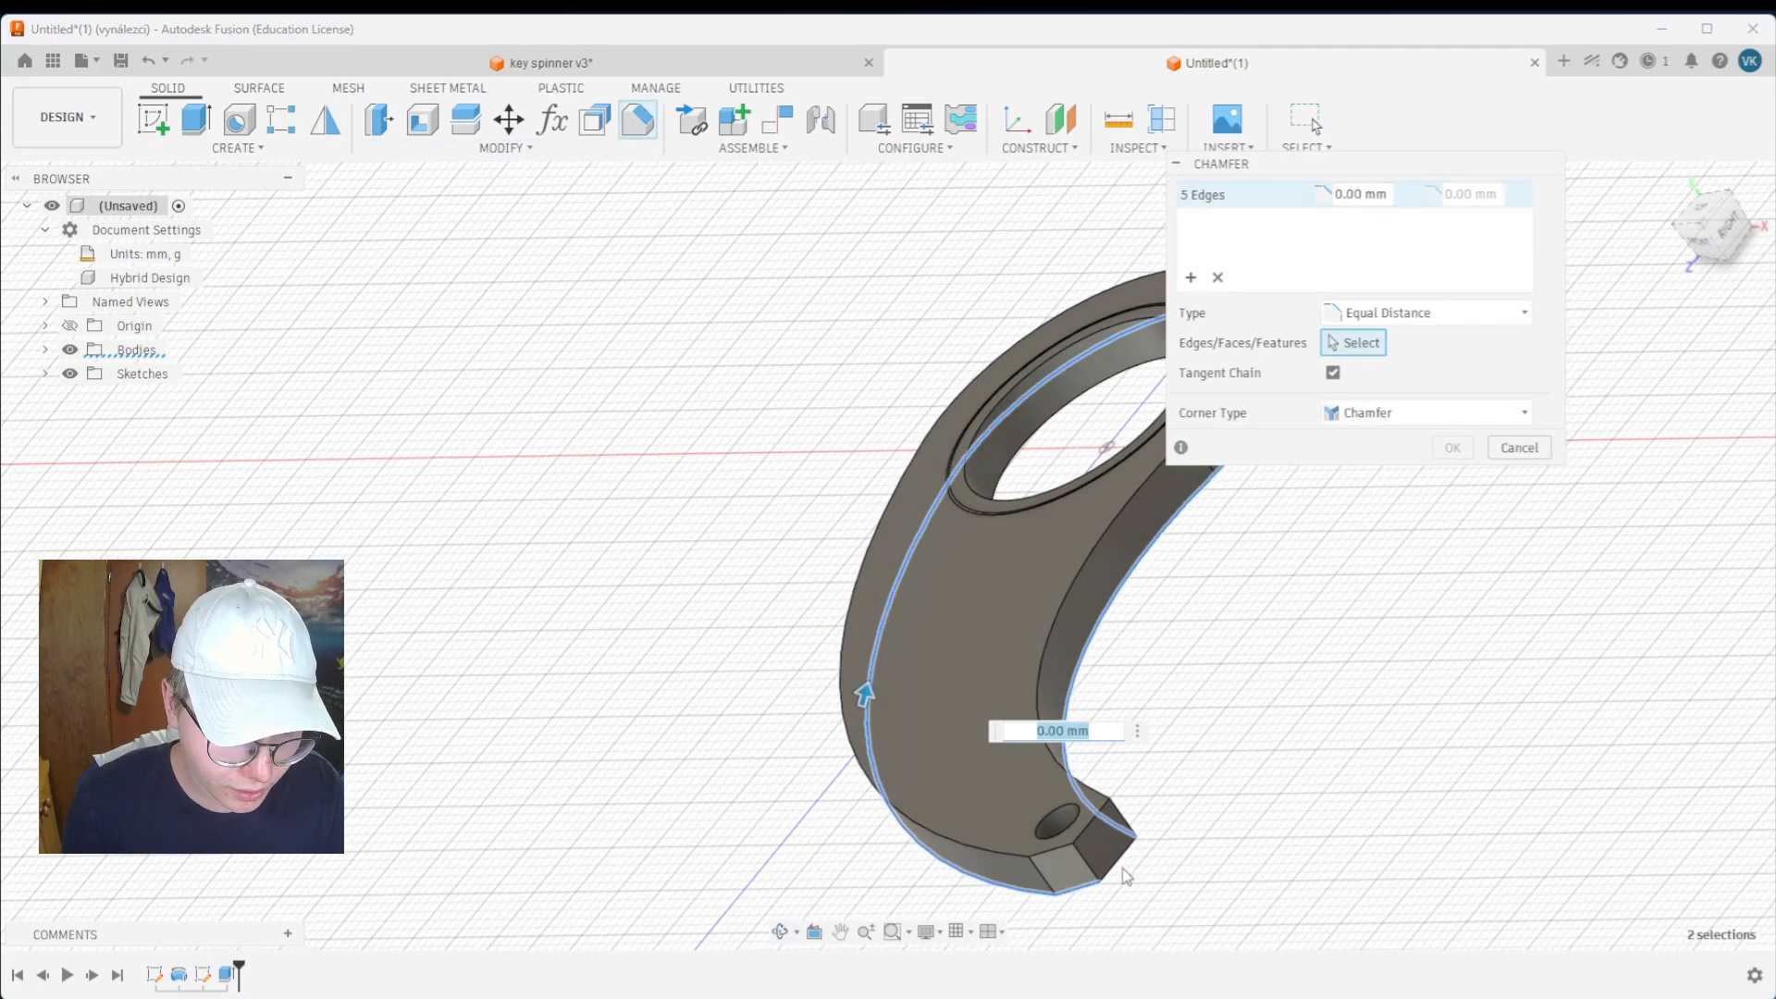
left_click(1098, 818)
left_click(1042, 852)
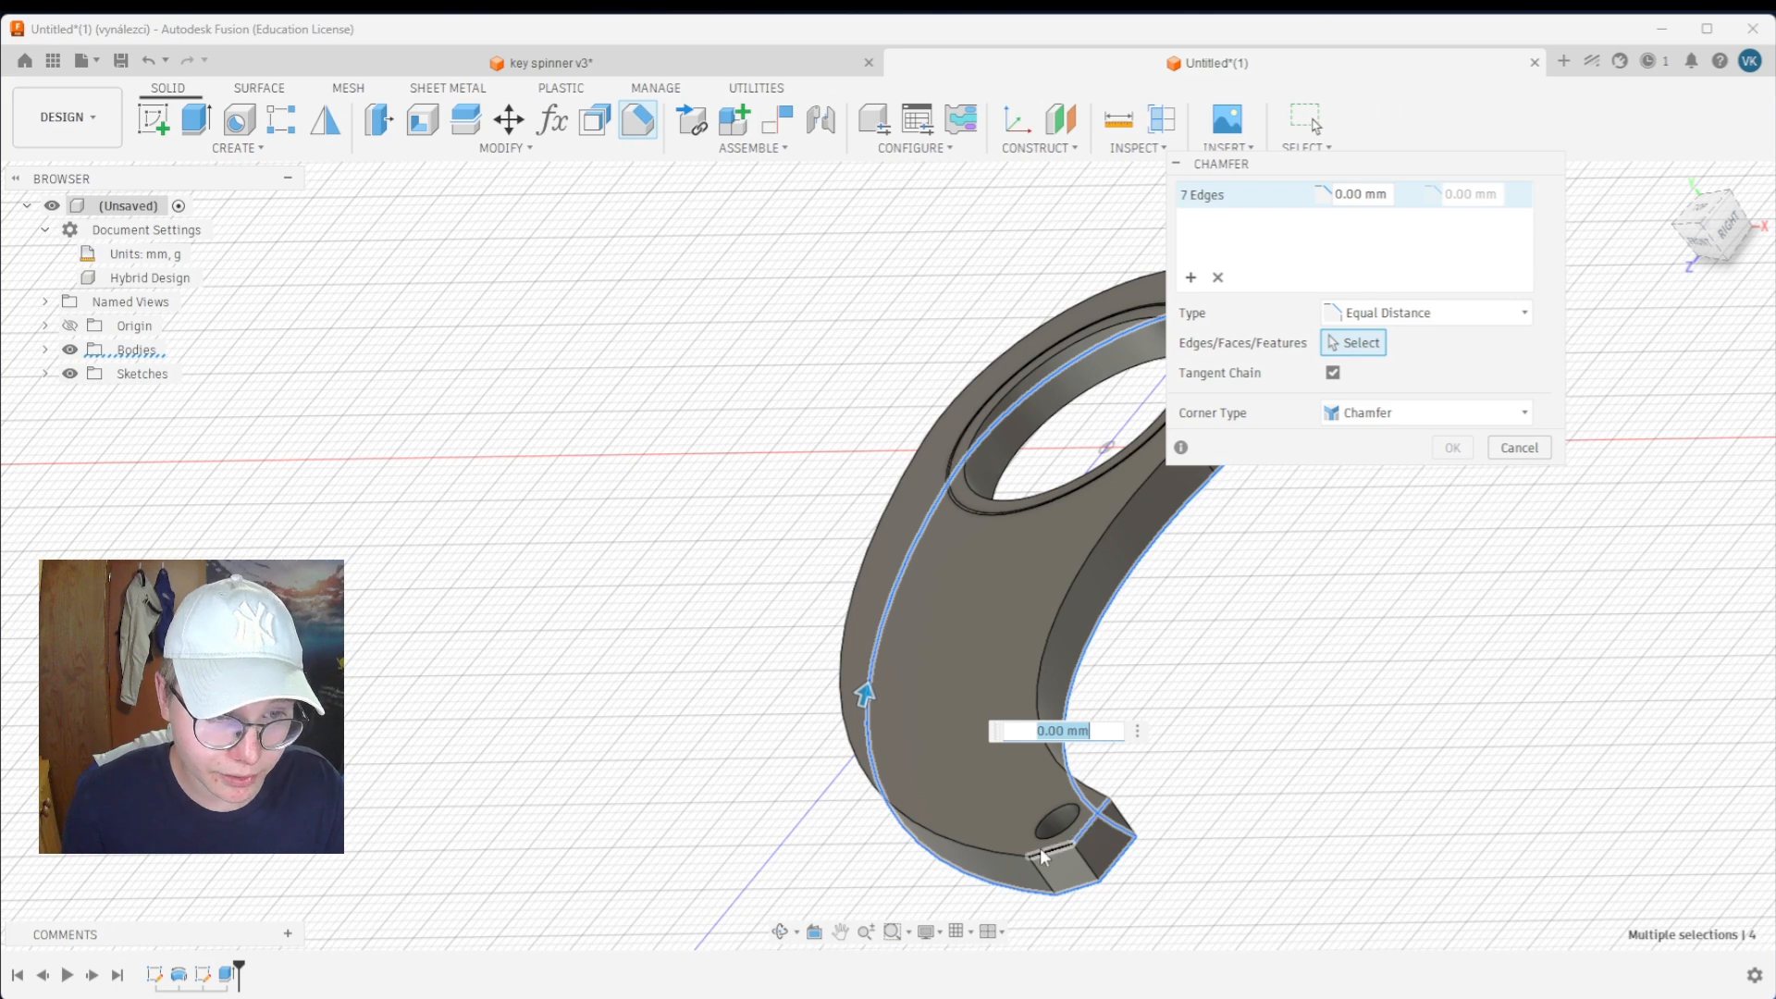
left_click(1040, 850)
left_click(1003, 852)
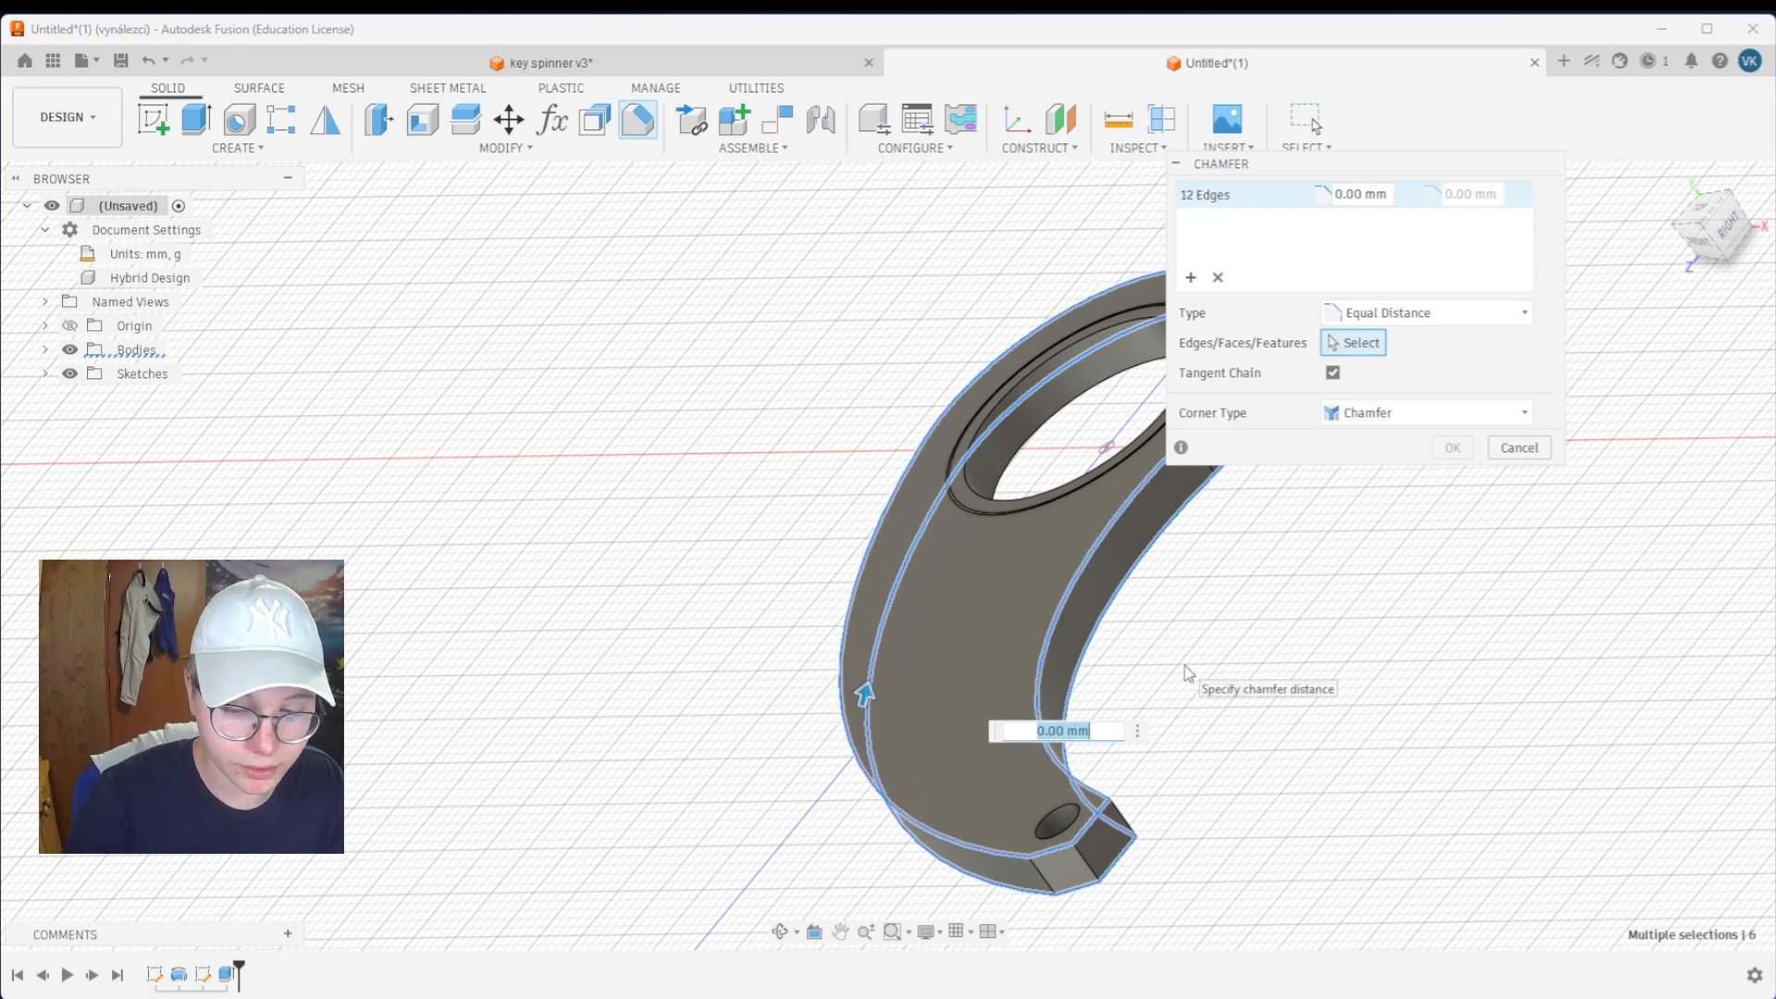
type("1")
key("Return")
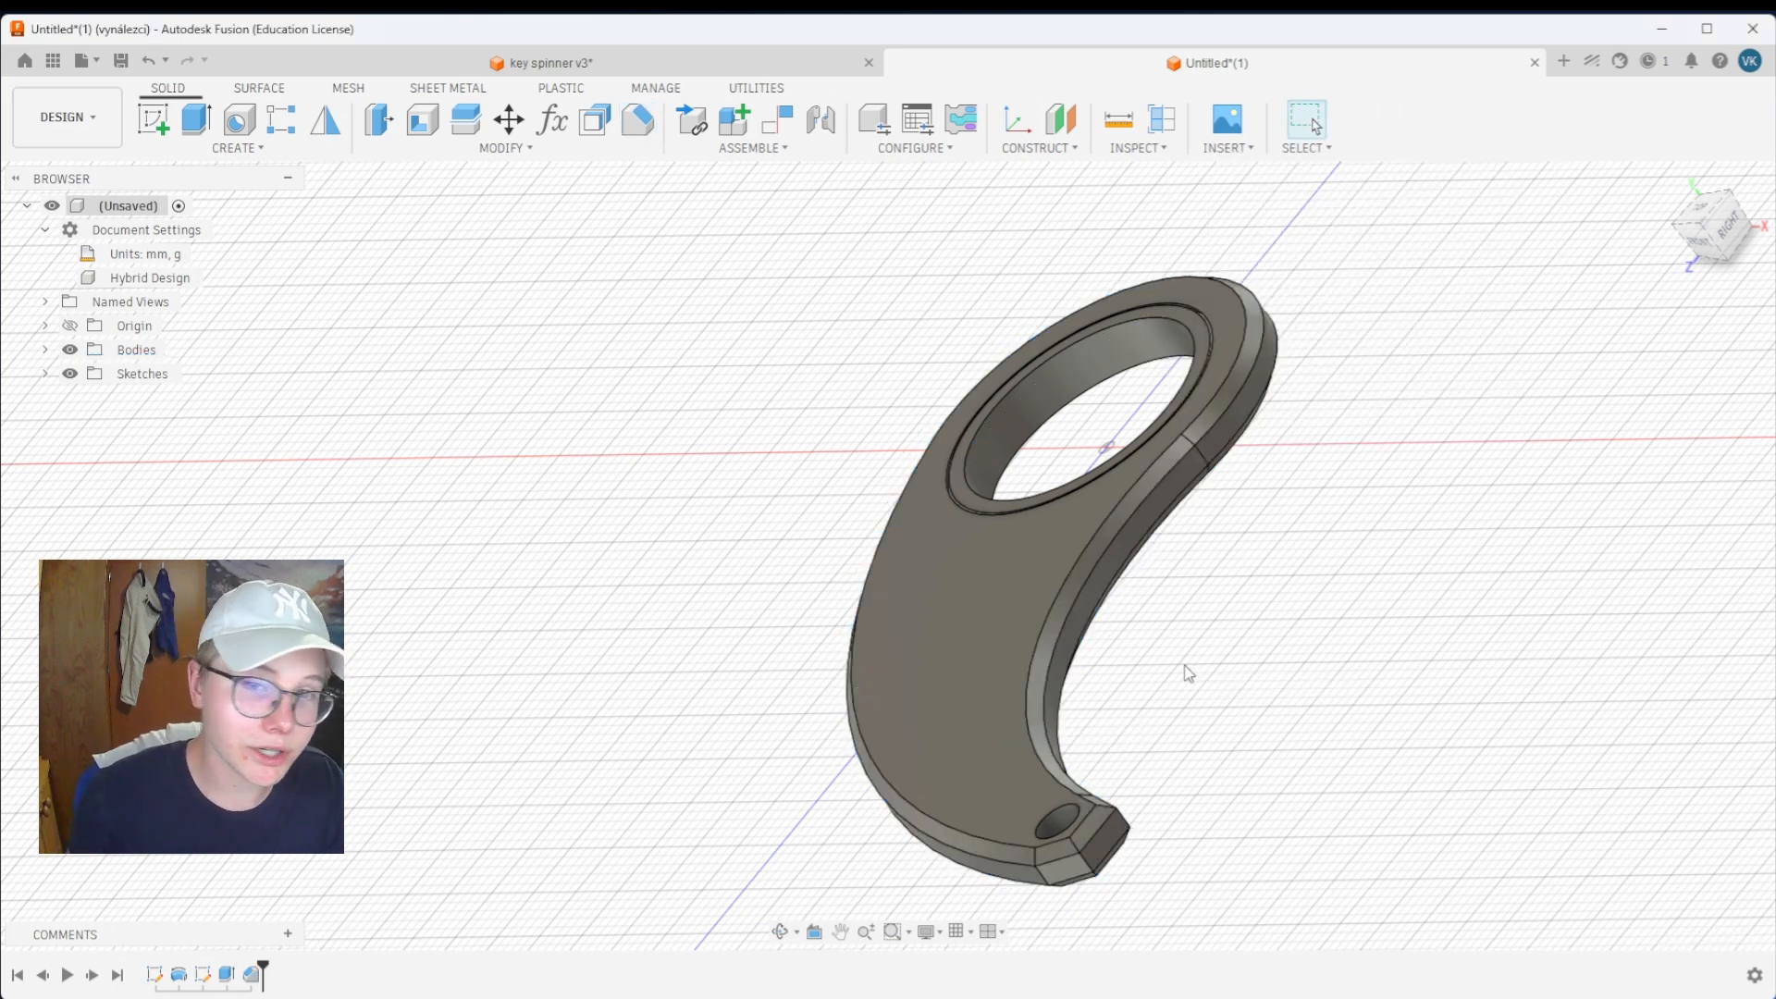
Inspect the chamfered edges around the tip and then over the whole key spinner
scroll(1166, 712, "down", 1)
scroll(1128, 785, "up", 4)
middle_click_drag(1103, 831, 1329, 547)
scroll(1167, 662, "up", 2)
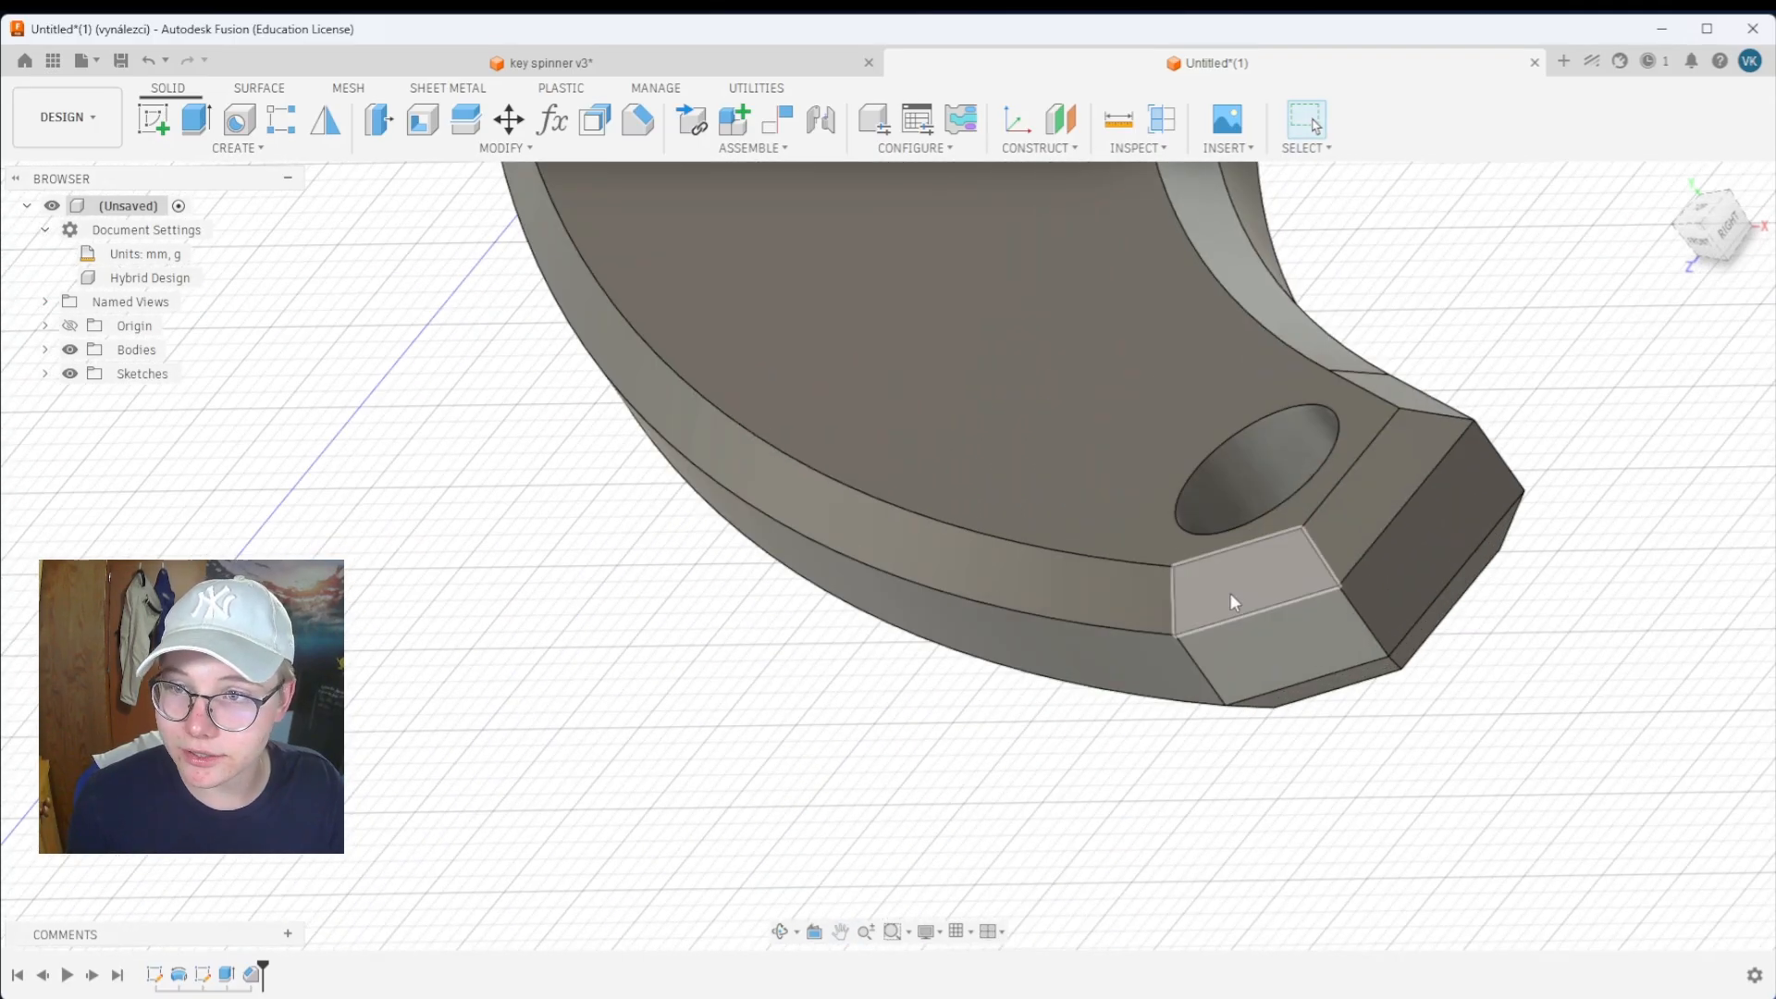
middle_click_drag(1230, 600, 1251, 683, "shift")
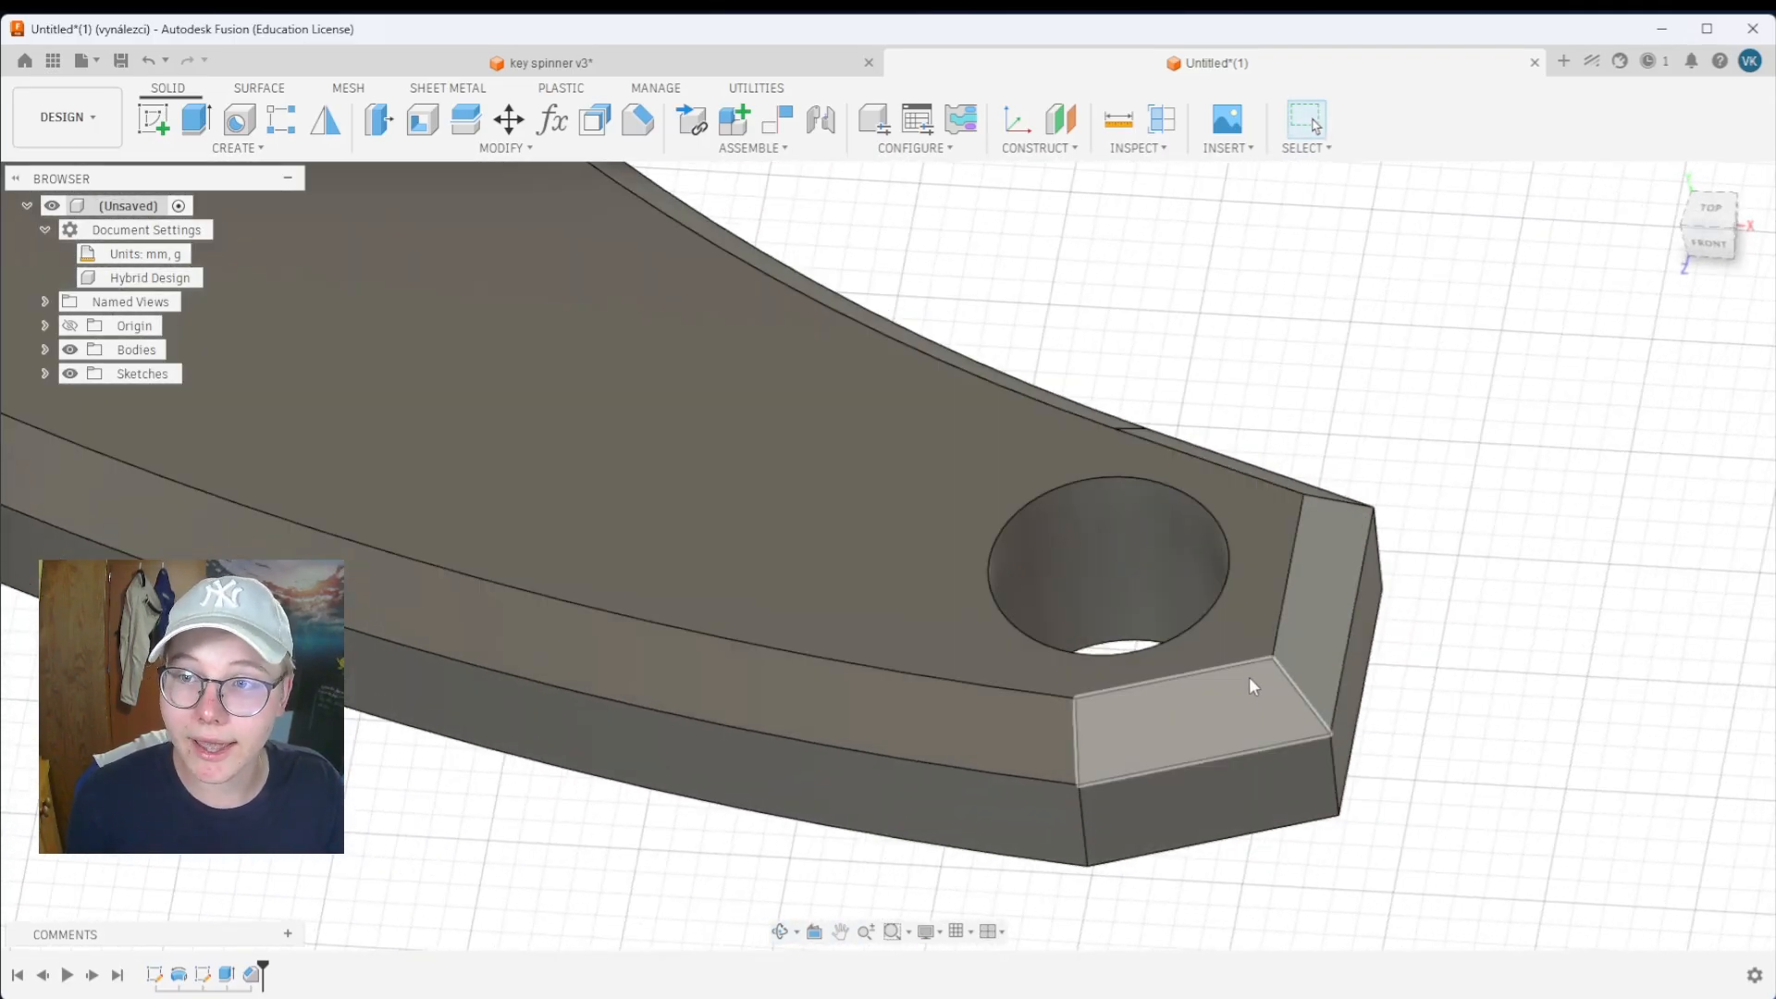
scroll(1250, 678, "down", 8)
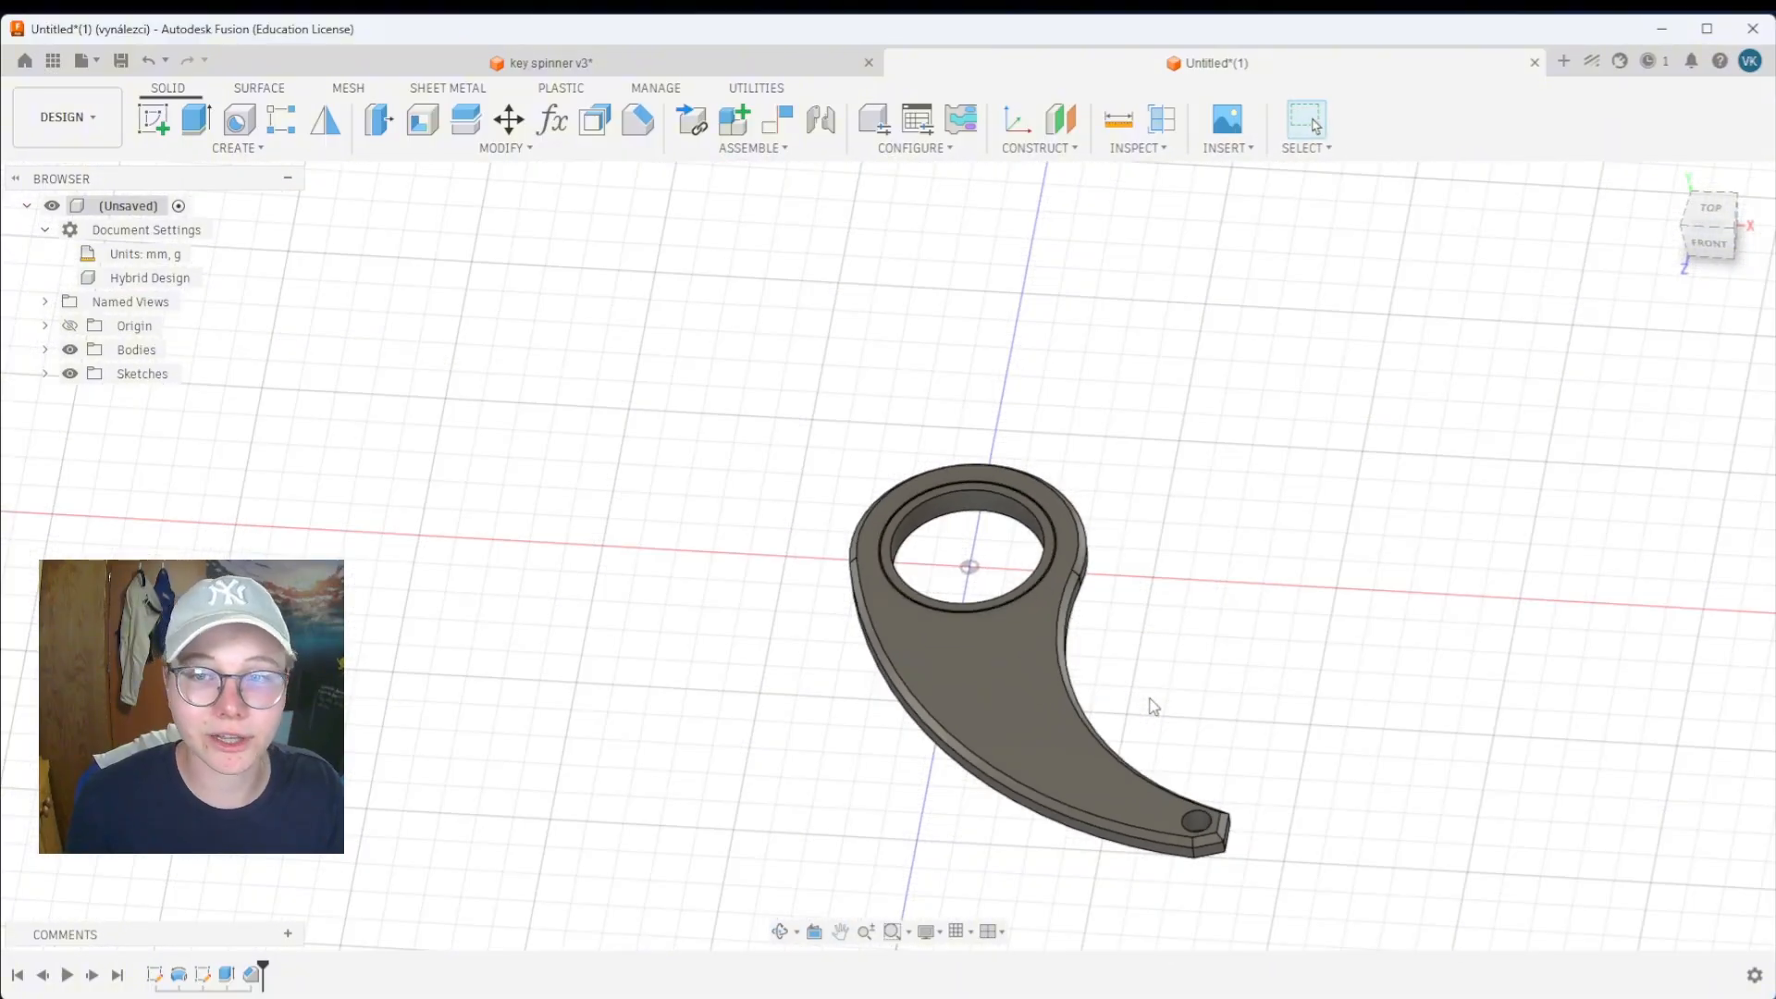
middle_click_drag(1152, 706, 1134, 455, "shift")
scroll(1150, 622, "up", 3)
scroll(1126, 567, "up", 2)
scroll(1230, 404, "down", 2)
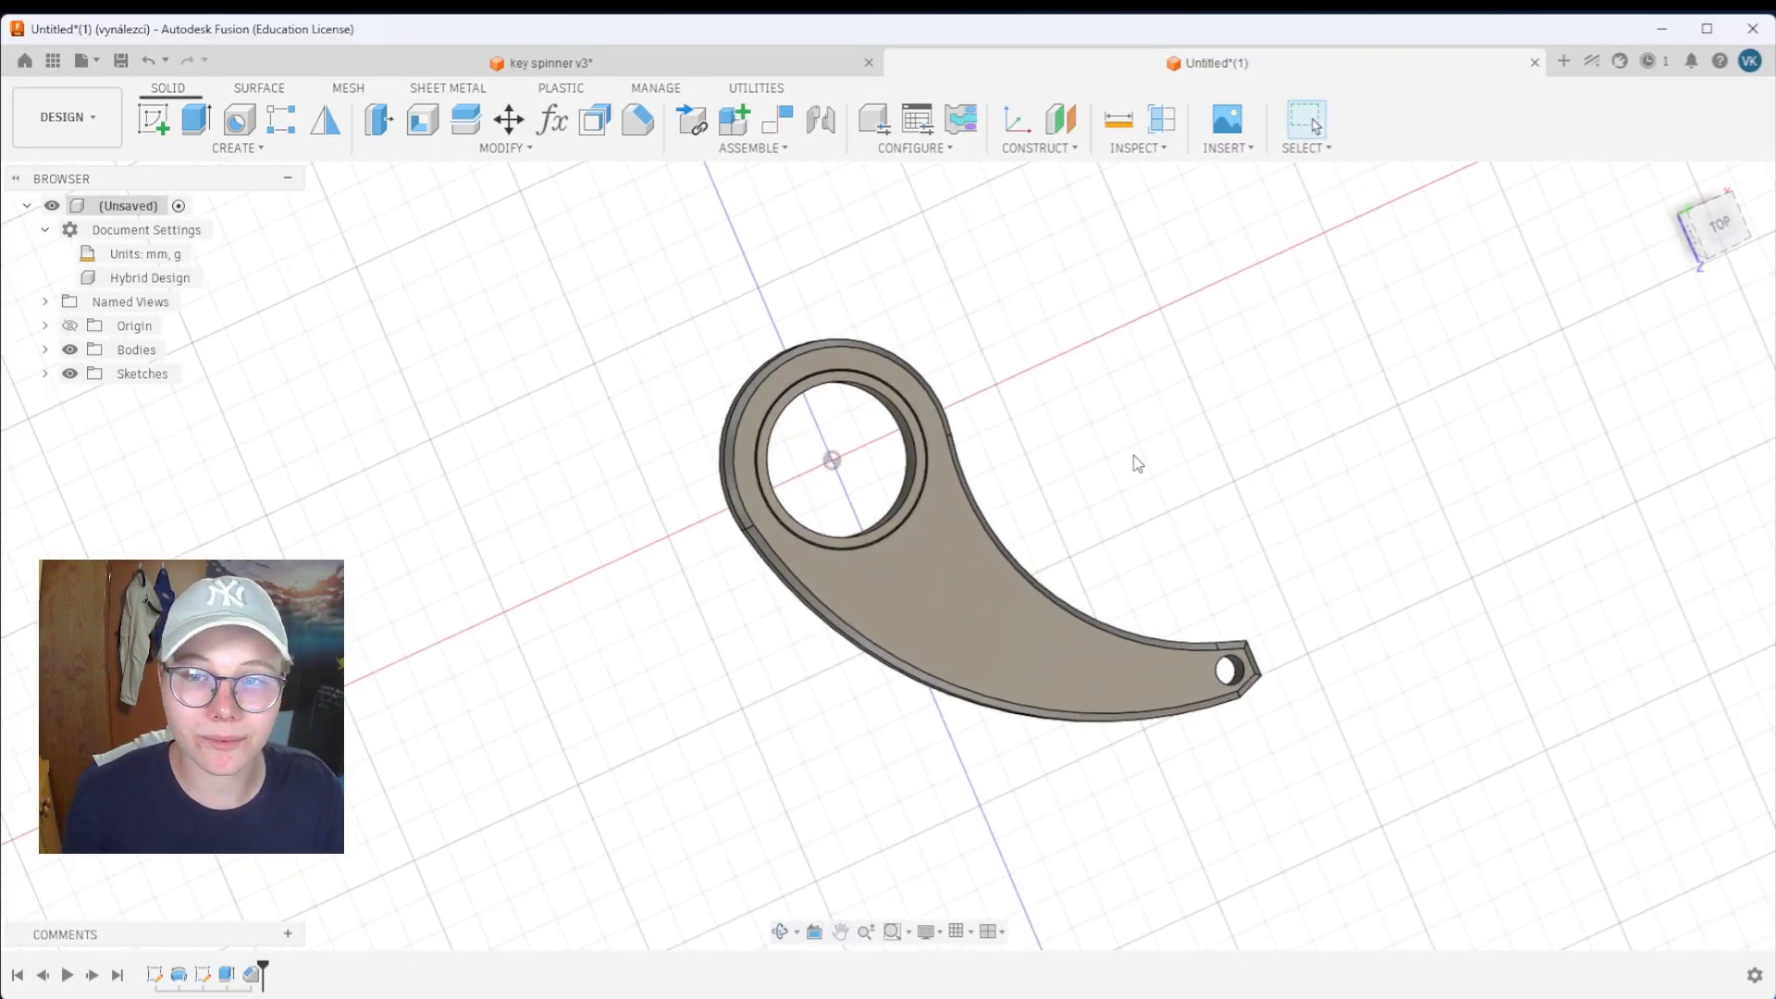